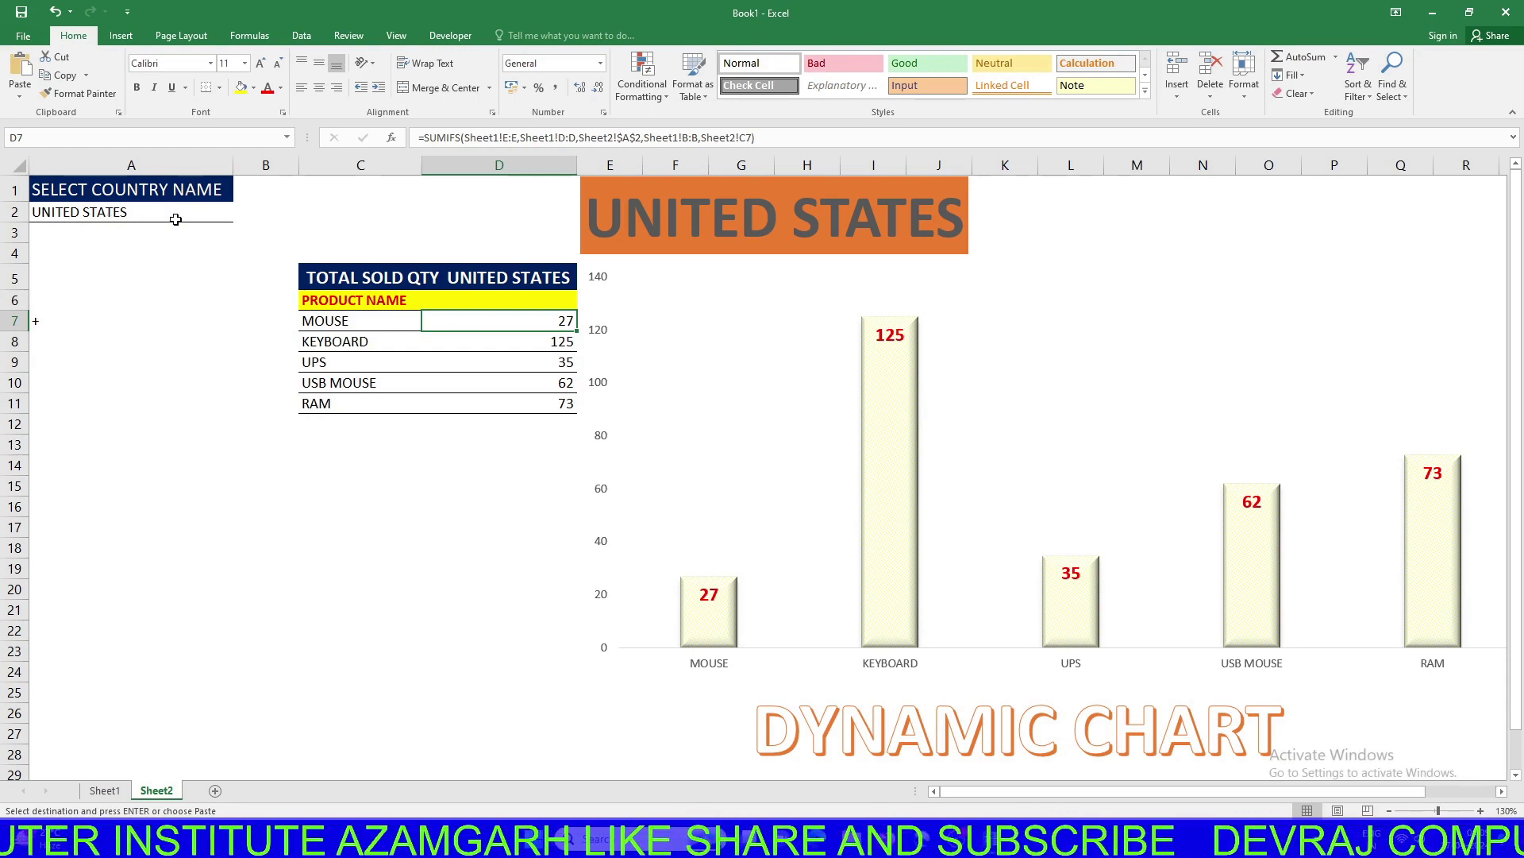
# Choose INDIA in A2 so the table and chart show India's totals (MOUSE 150, USB MOUSE 128)
pyautogui.click(150, 220)
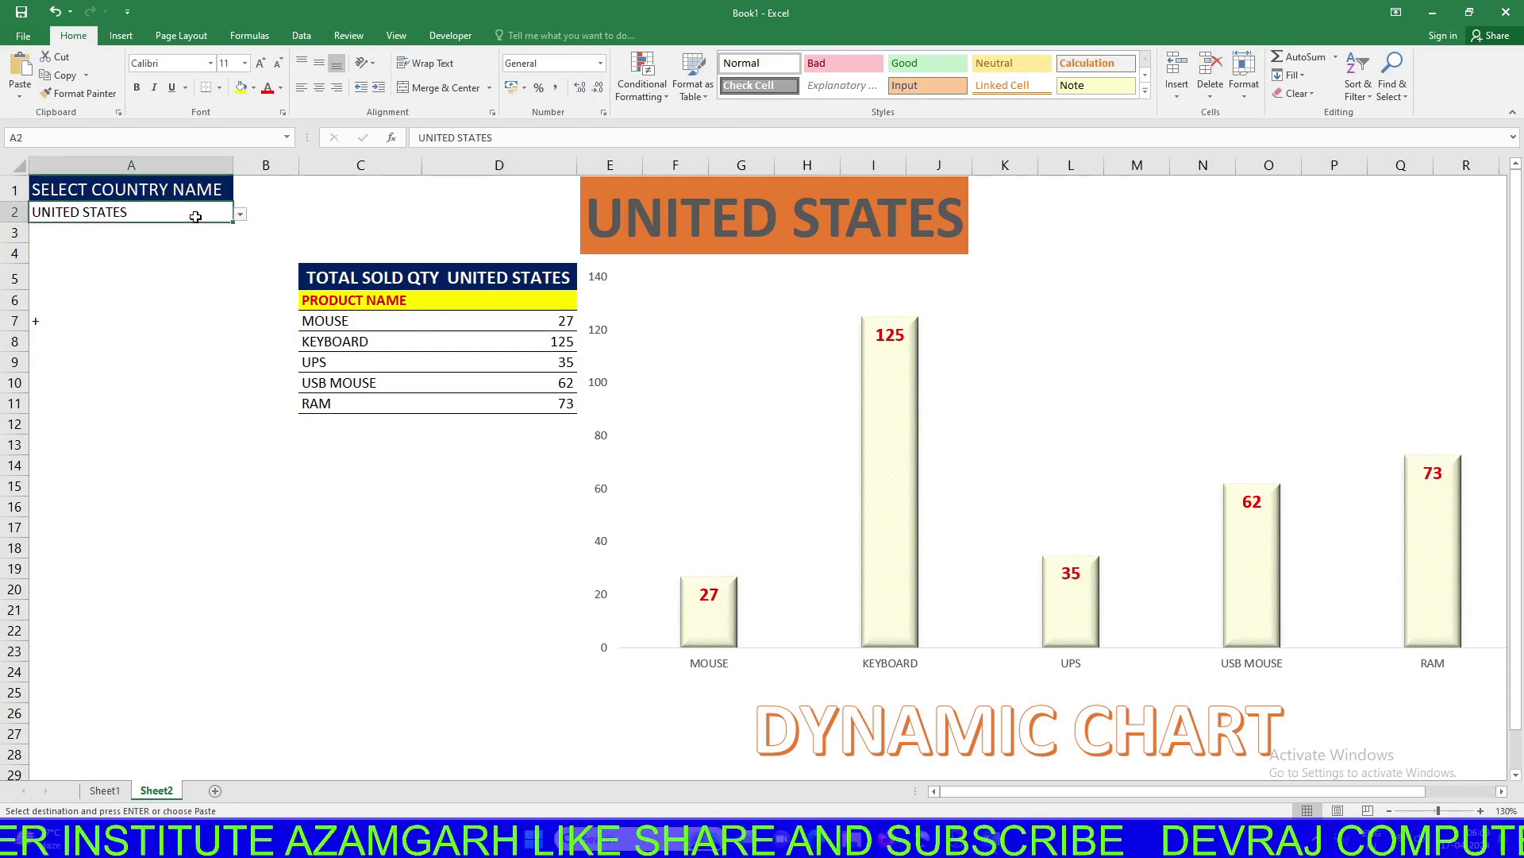
pyautogui.click(240, 213)
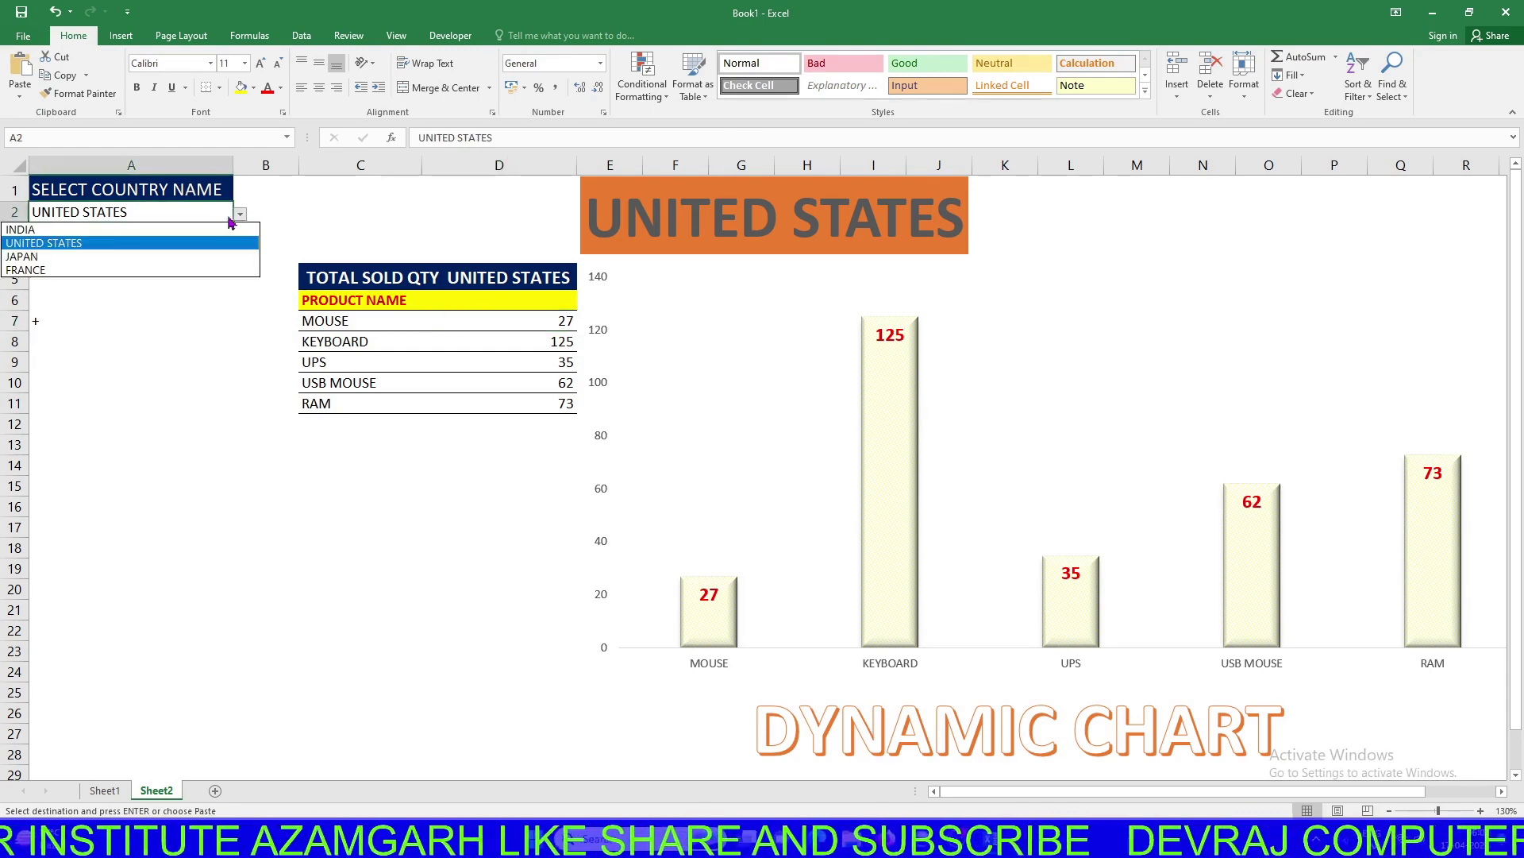
pyautogui.click(68, 232)
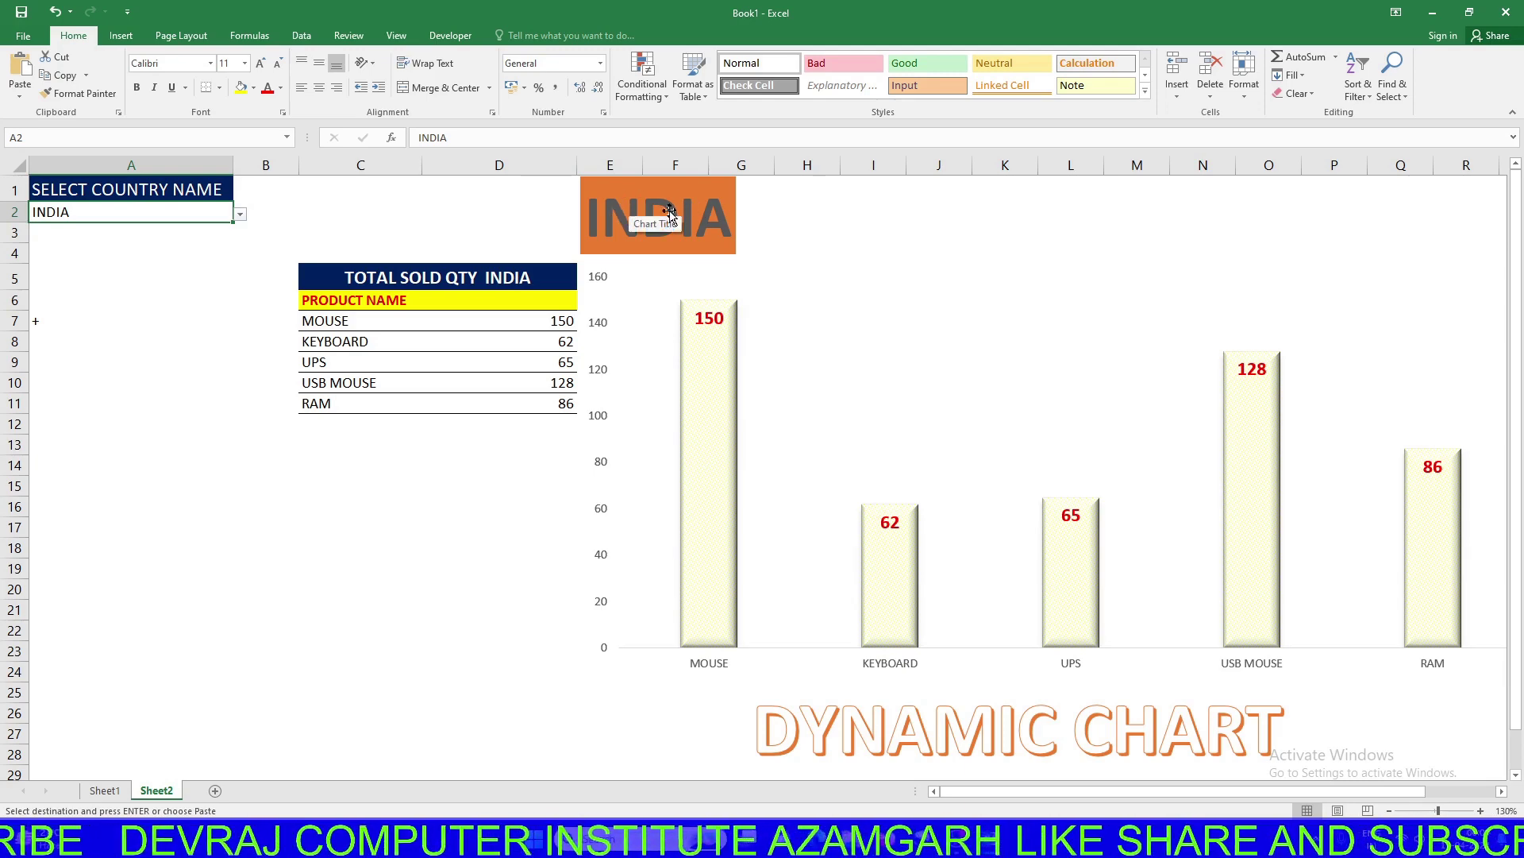
# Preview the chart with JAPAN and then FRANCE selected in A2
pyautogui.click(240, 215)
pyautogui.click(153, 256)
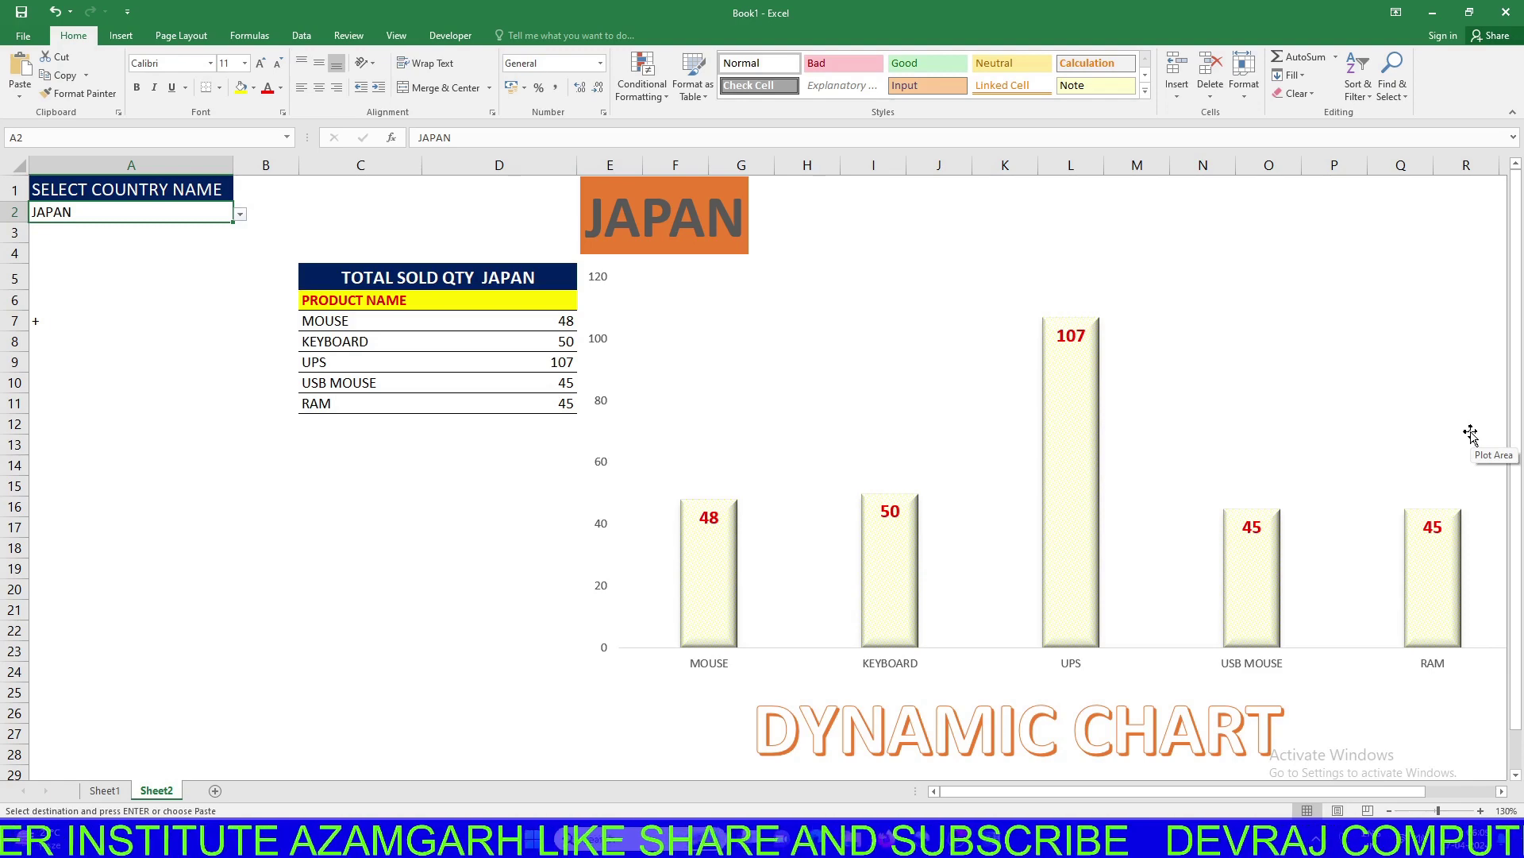
pyautogui.click(238, 215)
pyautogui.click(141, 273)
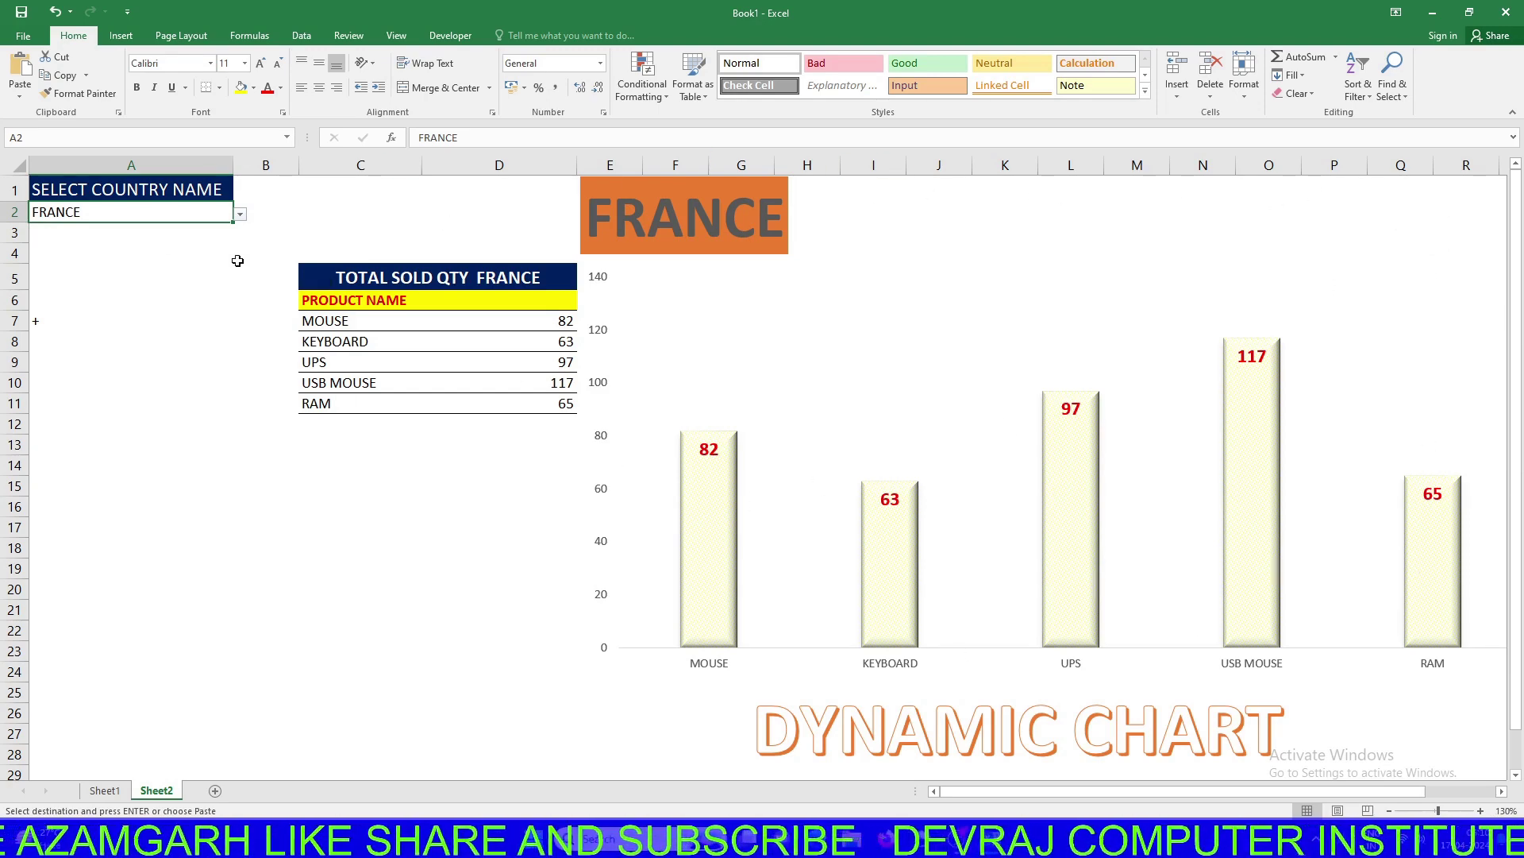
# Return A2 to INDIA and bring up the raw sales data workbook
pyautogui.click(240, 215)
pyautogui.click(138, 230)
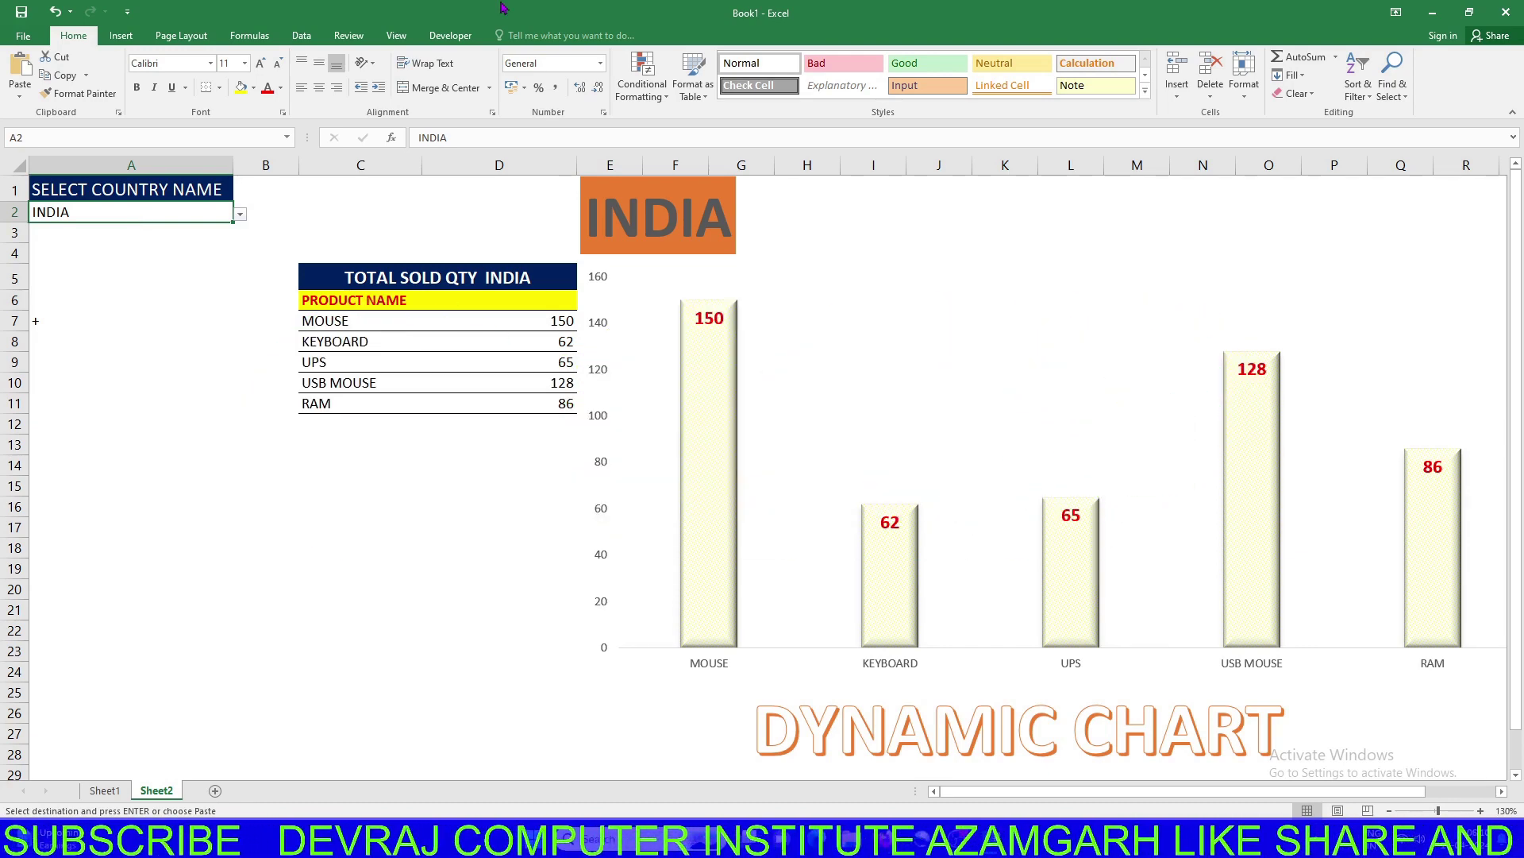
pyautogui.click(1434, 10)
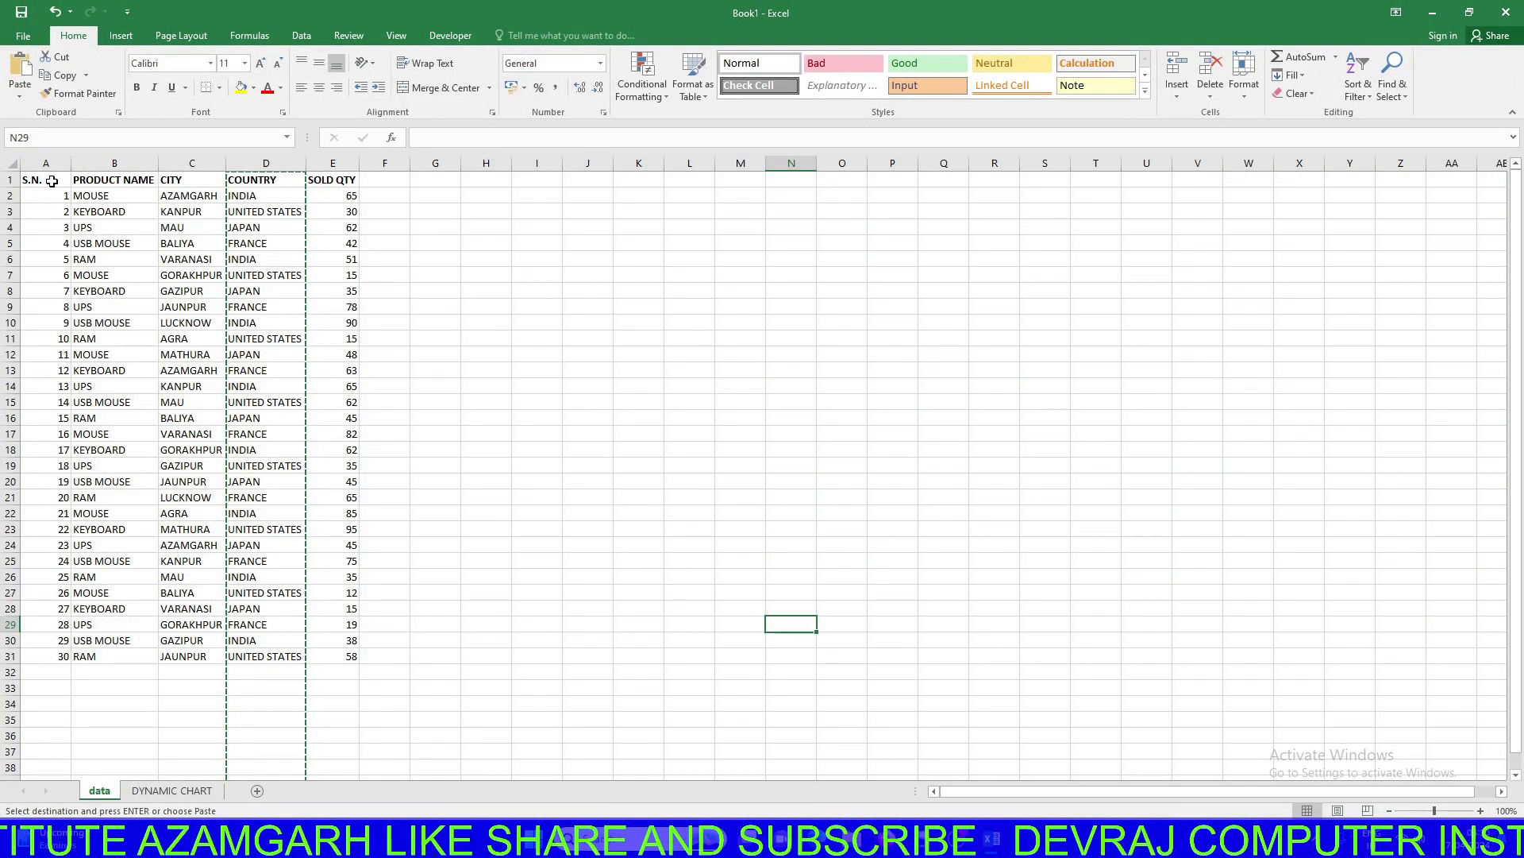
# Review the S.N., PRODUCT NAME, CITY, COUNTRY and SOLD QTY columns, then go to the DYNAMIC CHART sheet
pyautogui.moveTo(52, 181); pyautogui.dragTo(51, 703)
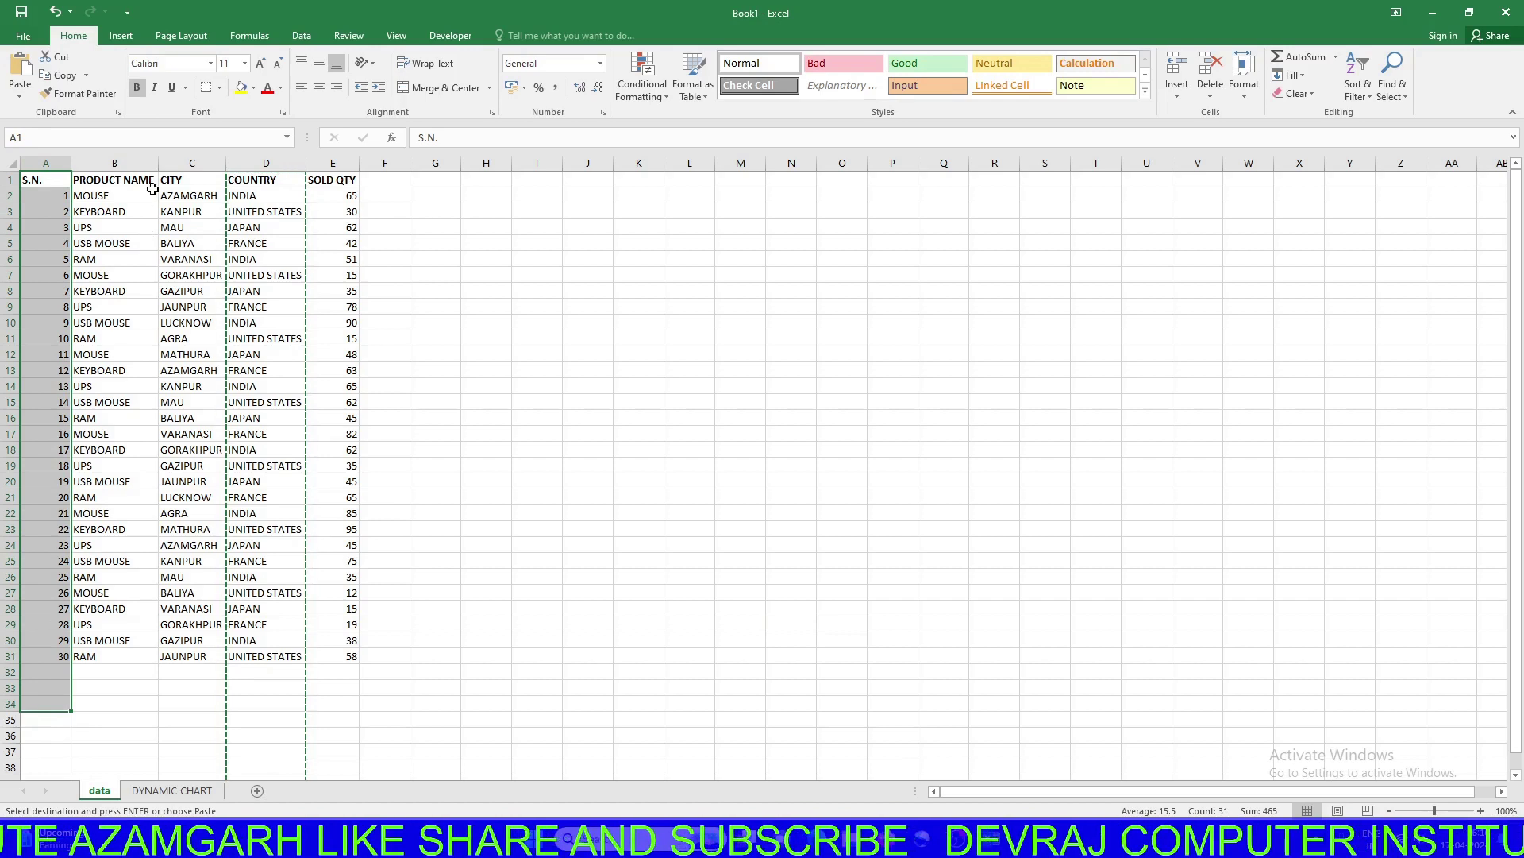
pyautogui.moveTo(147, 181); pyautogui.dragTo(147, 642)
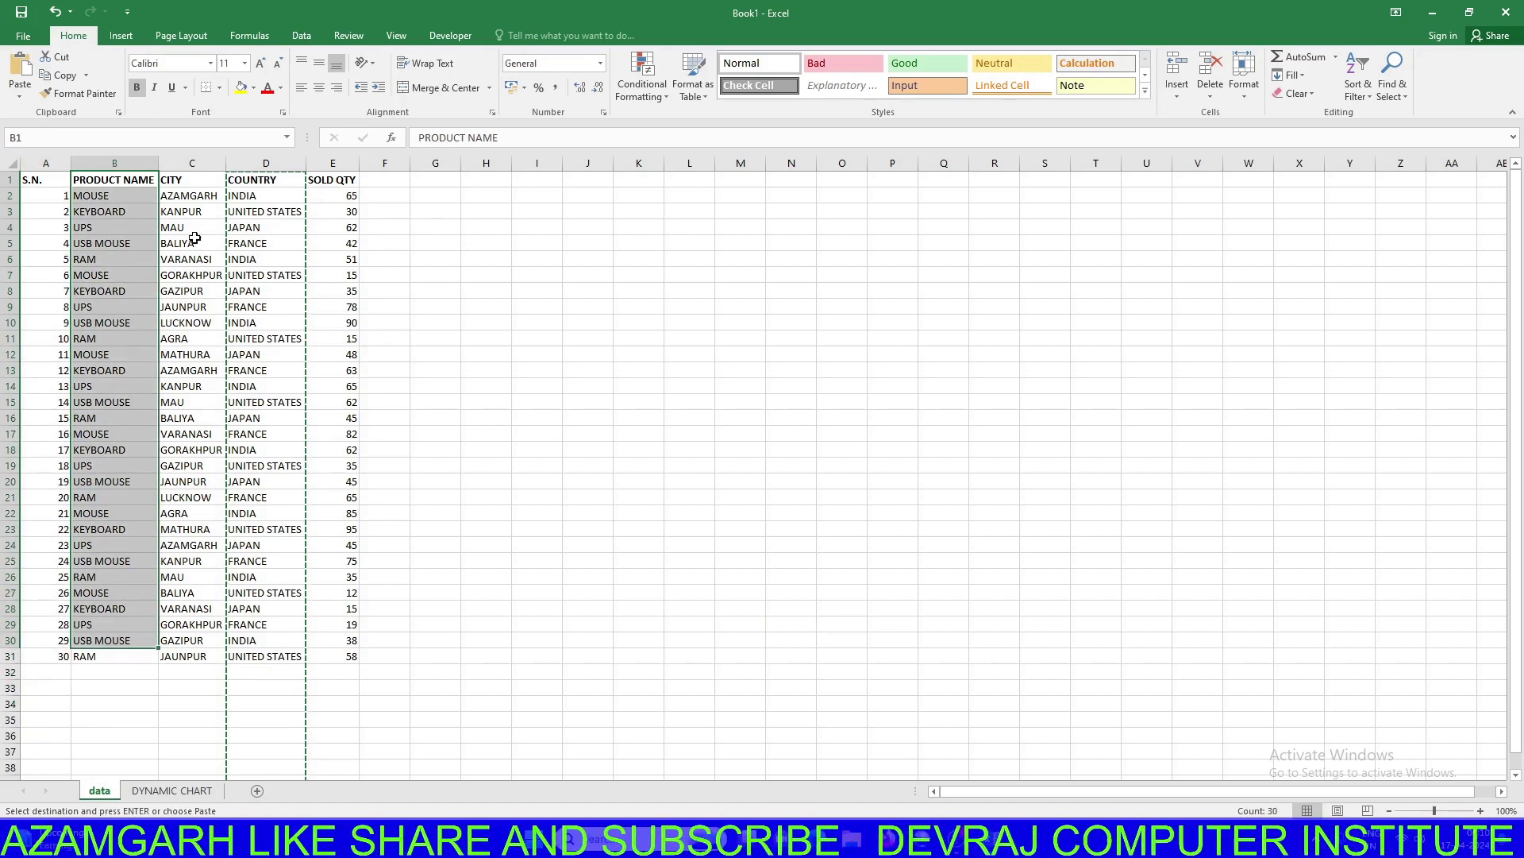
pyautogui.moveTo(196, 176); pyautogui.dragTo(197, 656)
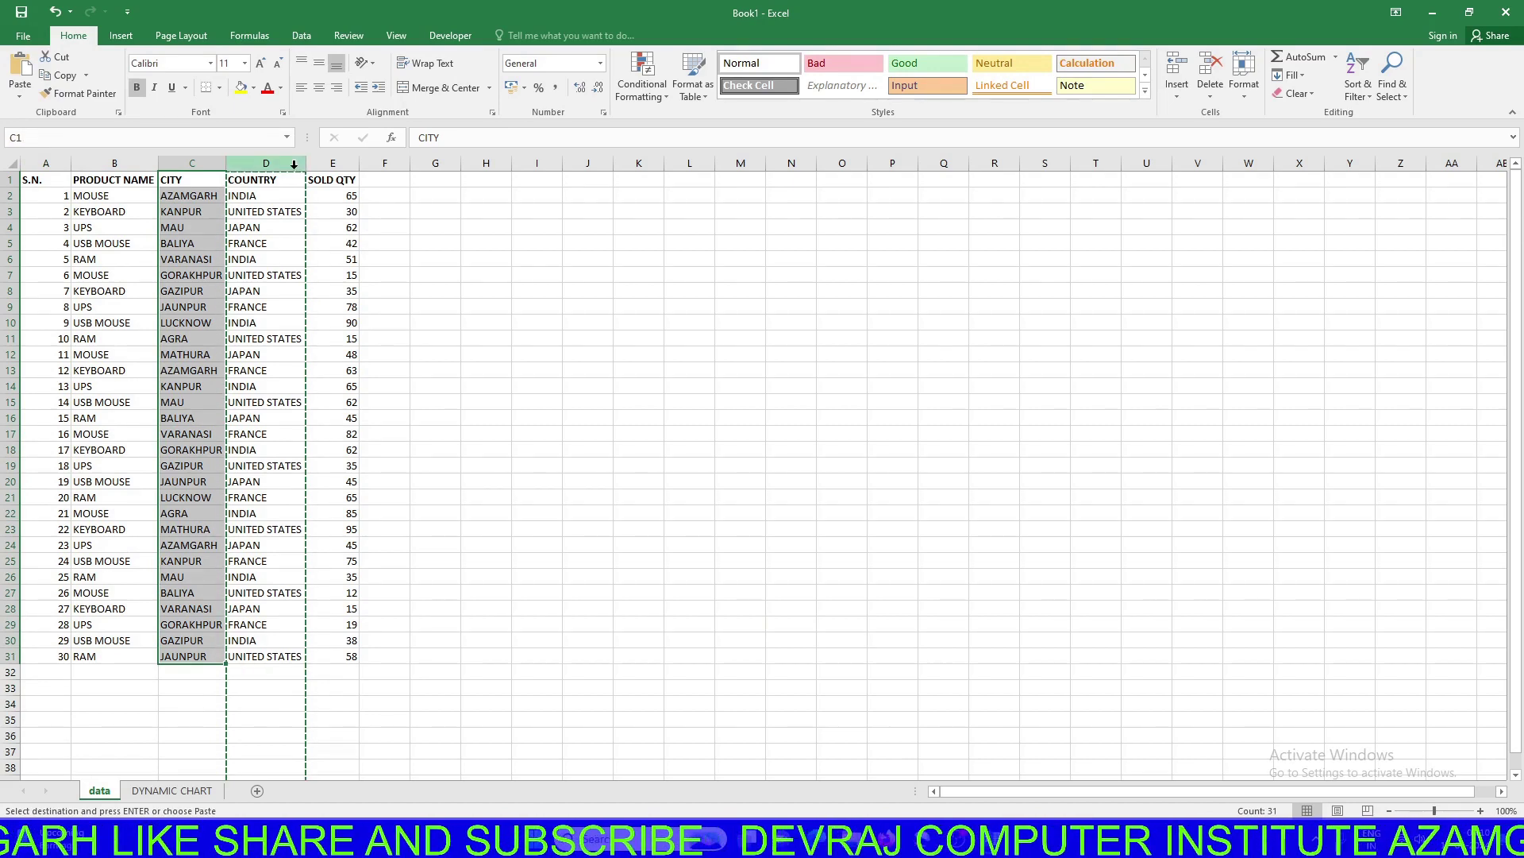
pyautogui.moveTo(288, 176); pyautogui.dragTo(298, 656)
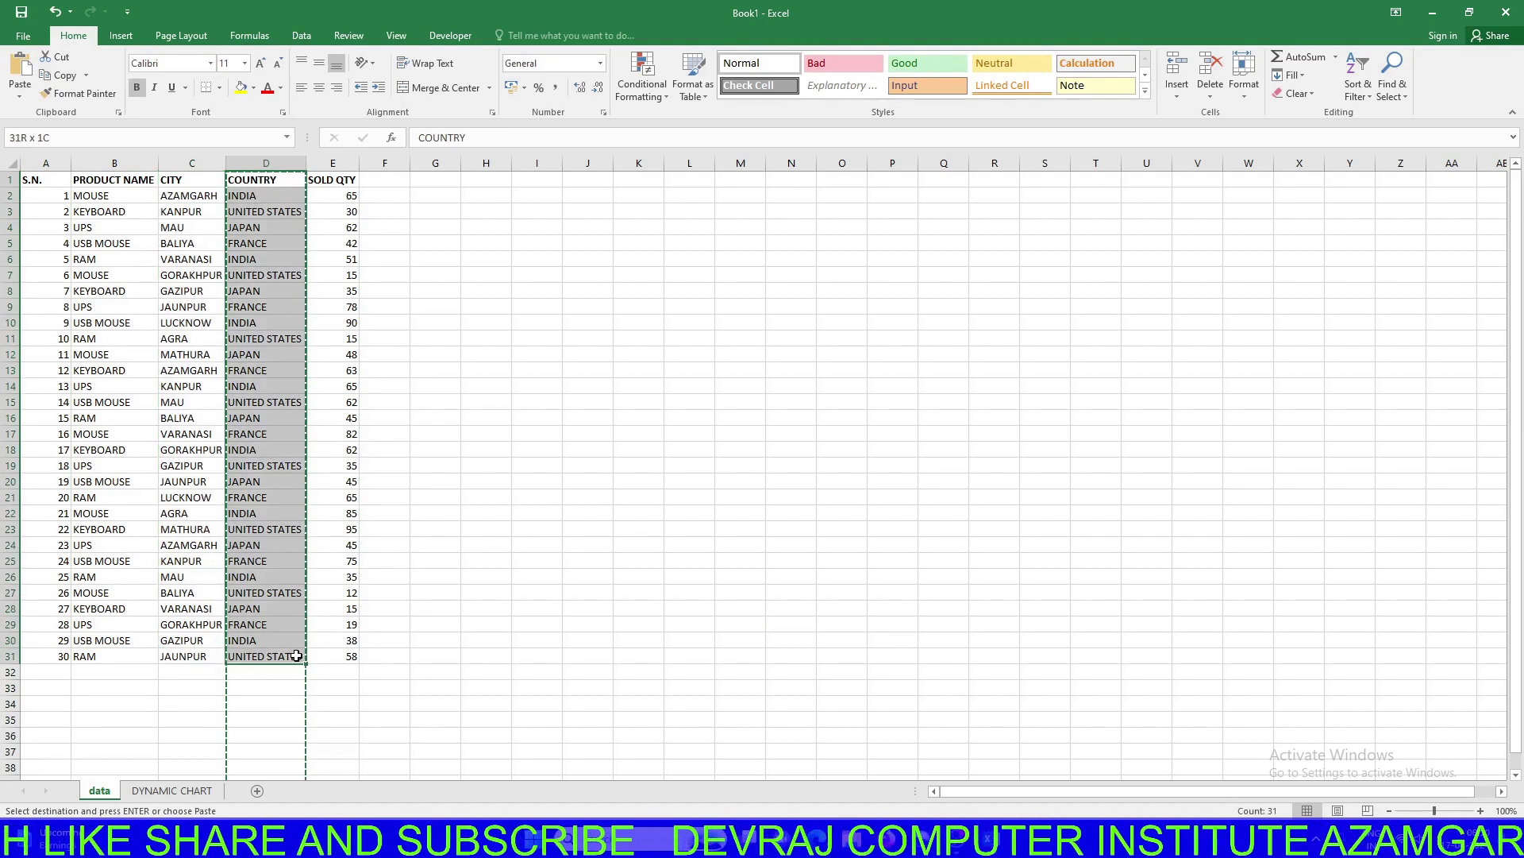
pyautogui.moveTo(348, 174); pyautogui.dragTo(340, 653)
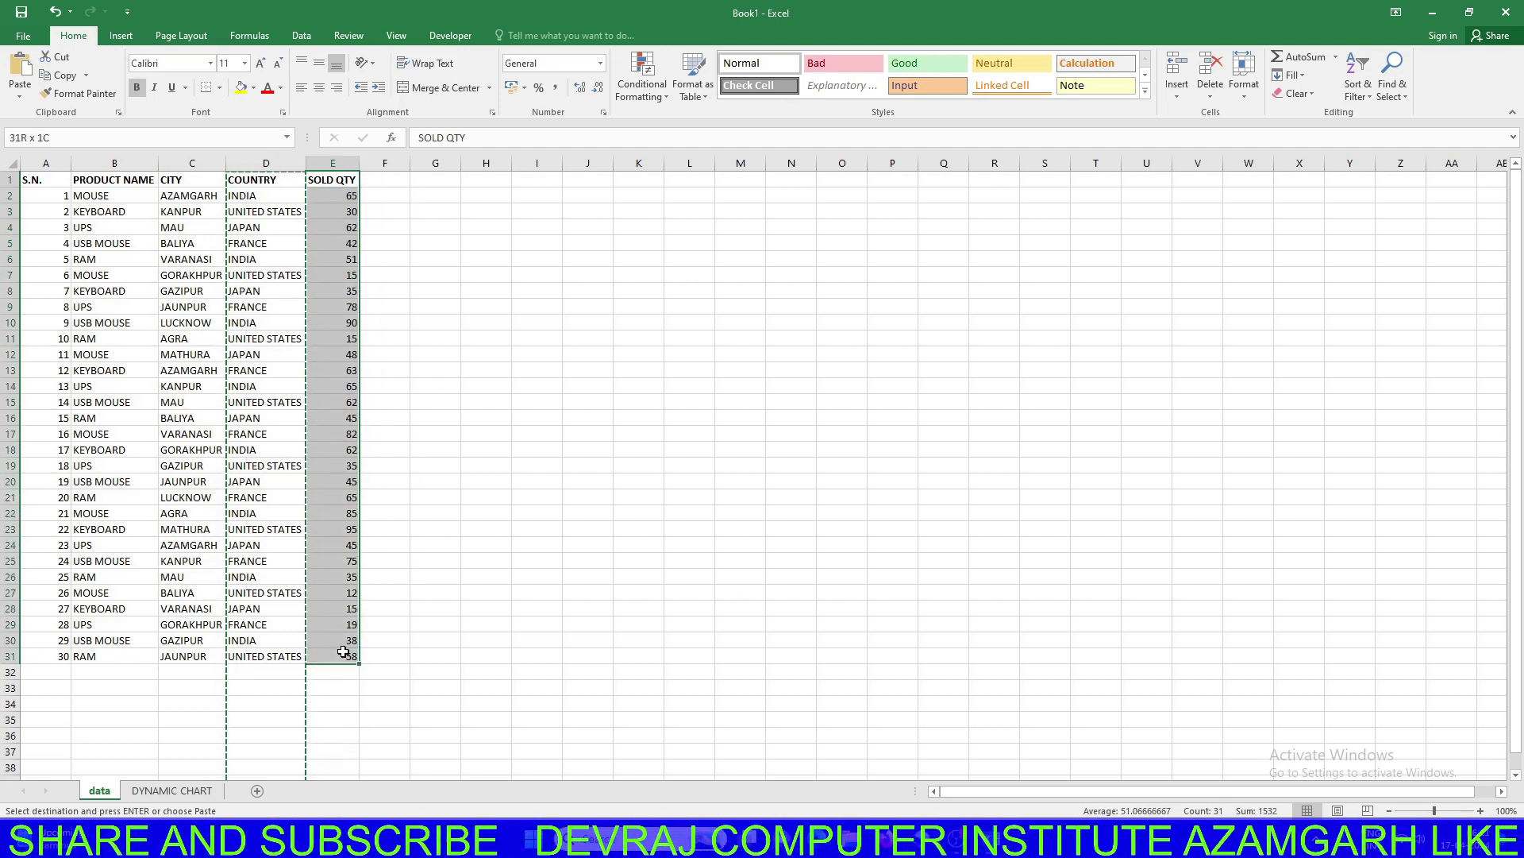
pyautogui.hotkey('ctrl', 'v')
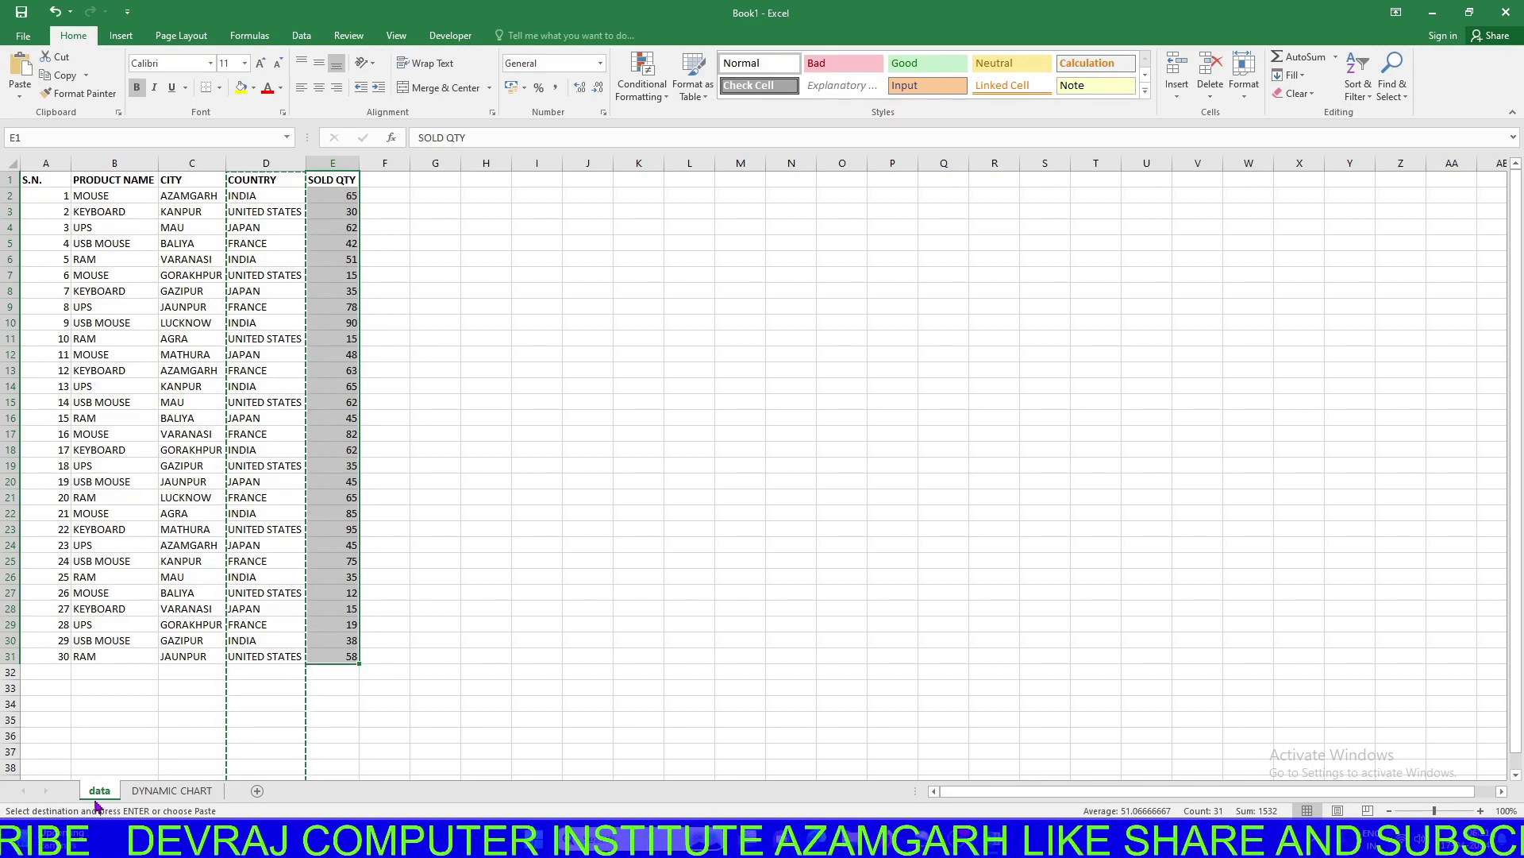
pyautogui.click(172, 791)
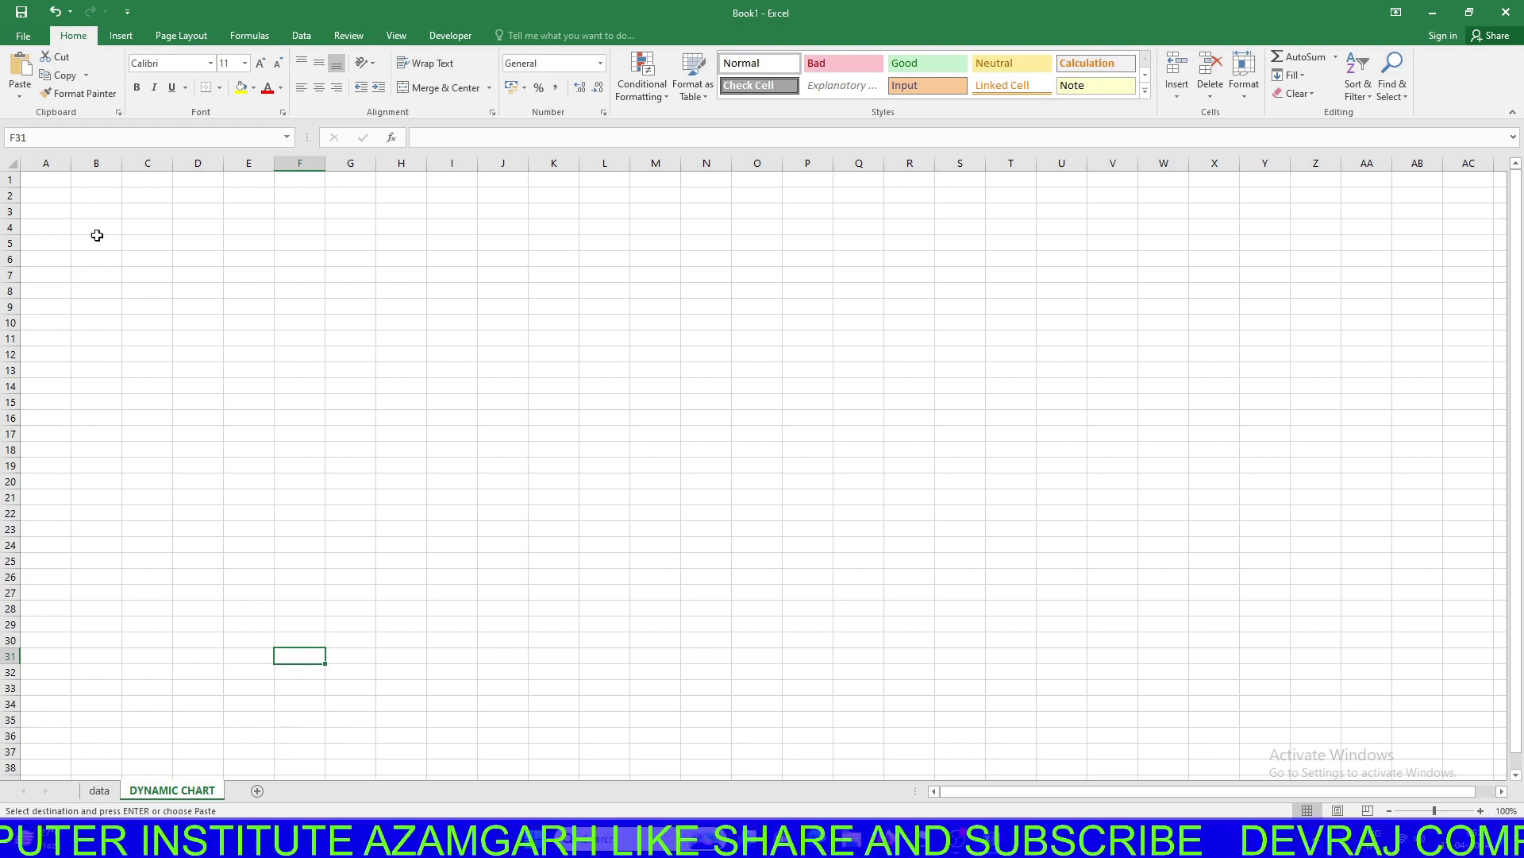
# Enter the heading SELECT COUNTRY NAME in cell A1
pyautogui.keyDown('ctrl'); pyautogui.scroll(3, 151, 381); pyautogui.keyUp('ctrl')
pyautogui.keyDown('ctrl'); pyautogui.scroll(2, 152, 382); pyautogui.keyUp('ctrl')
pyautogui.scroll(3, 151, 382)
pyautogui.click(95, 199)
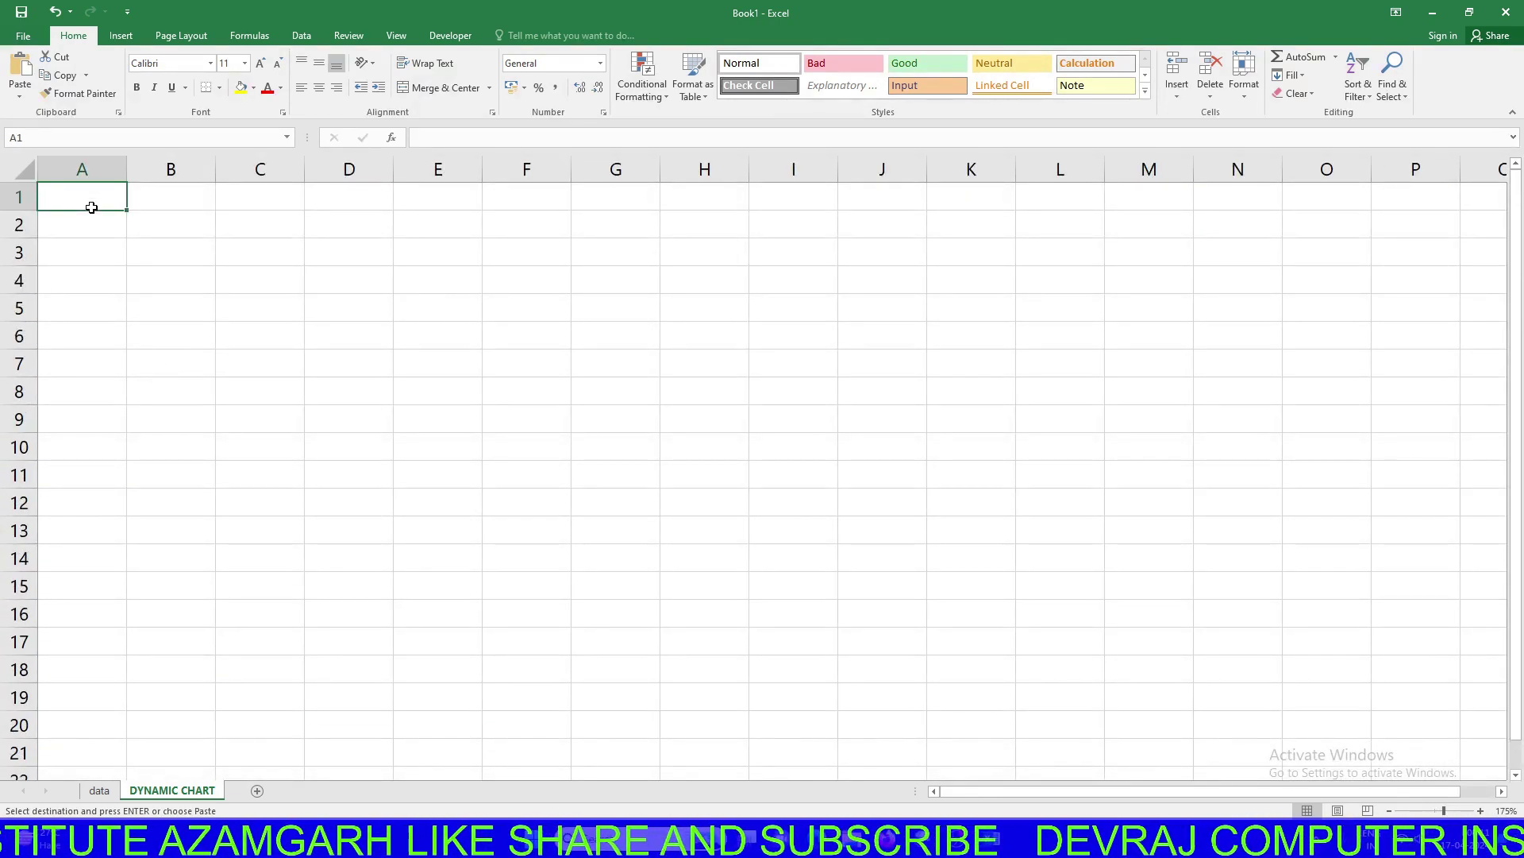
pyautogui.write('SEL')
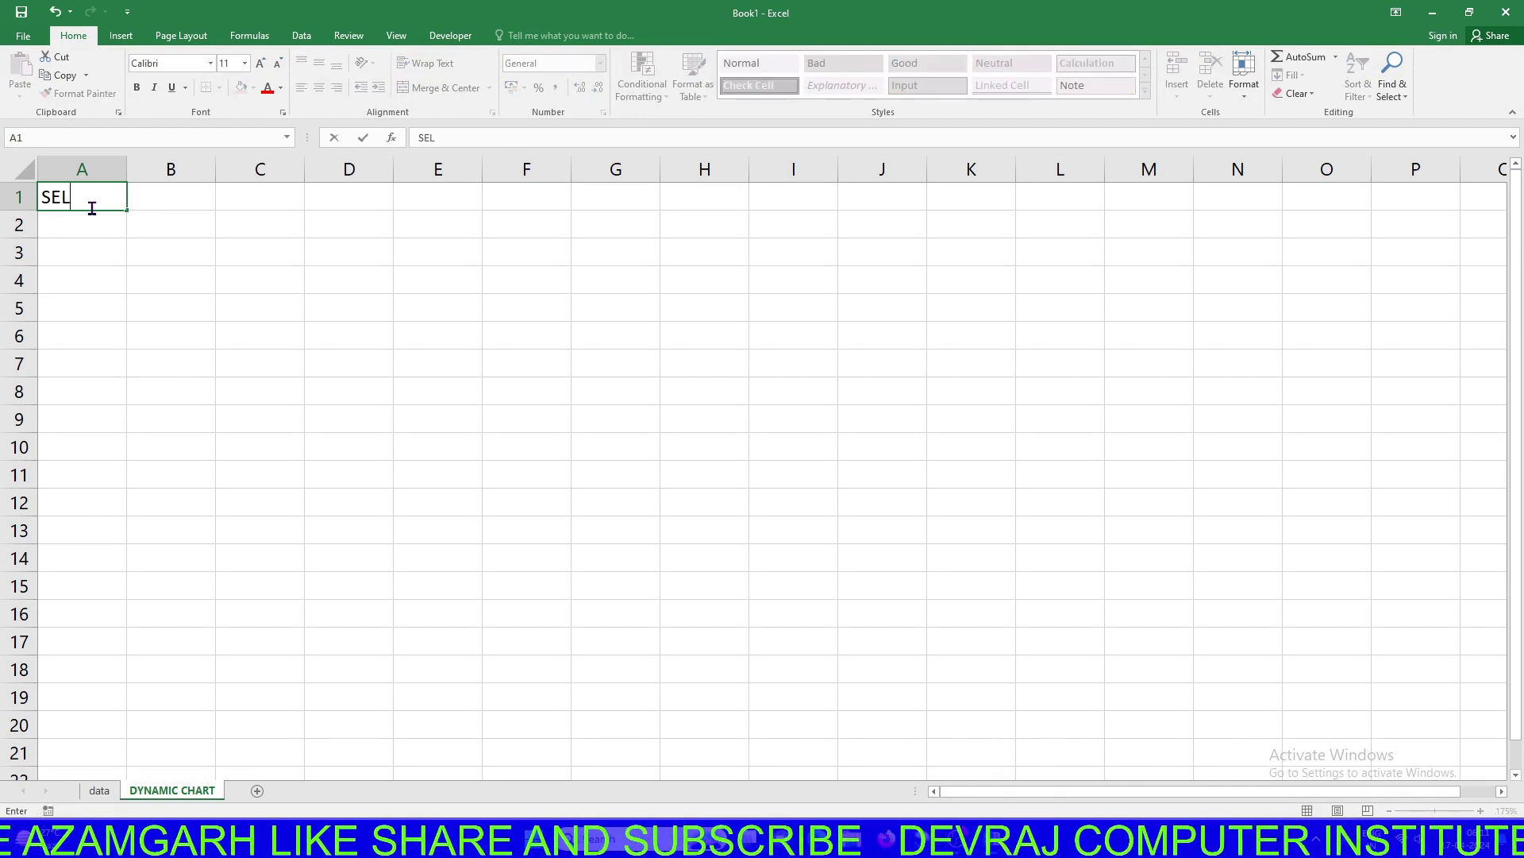
pyautogui.write('CTNA')
pyautogui.press('BackSpace')
pyautogui.press('BackSpace')
pyautogui.write('OUNTRY NAME')
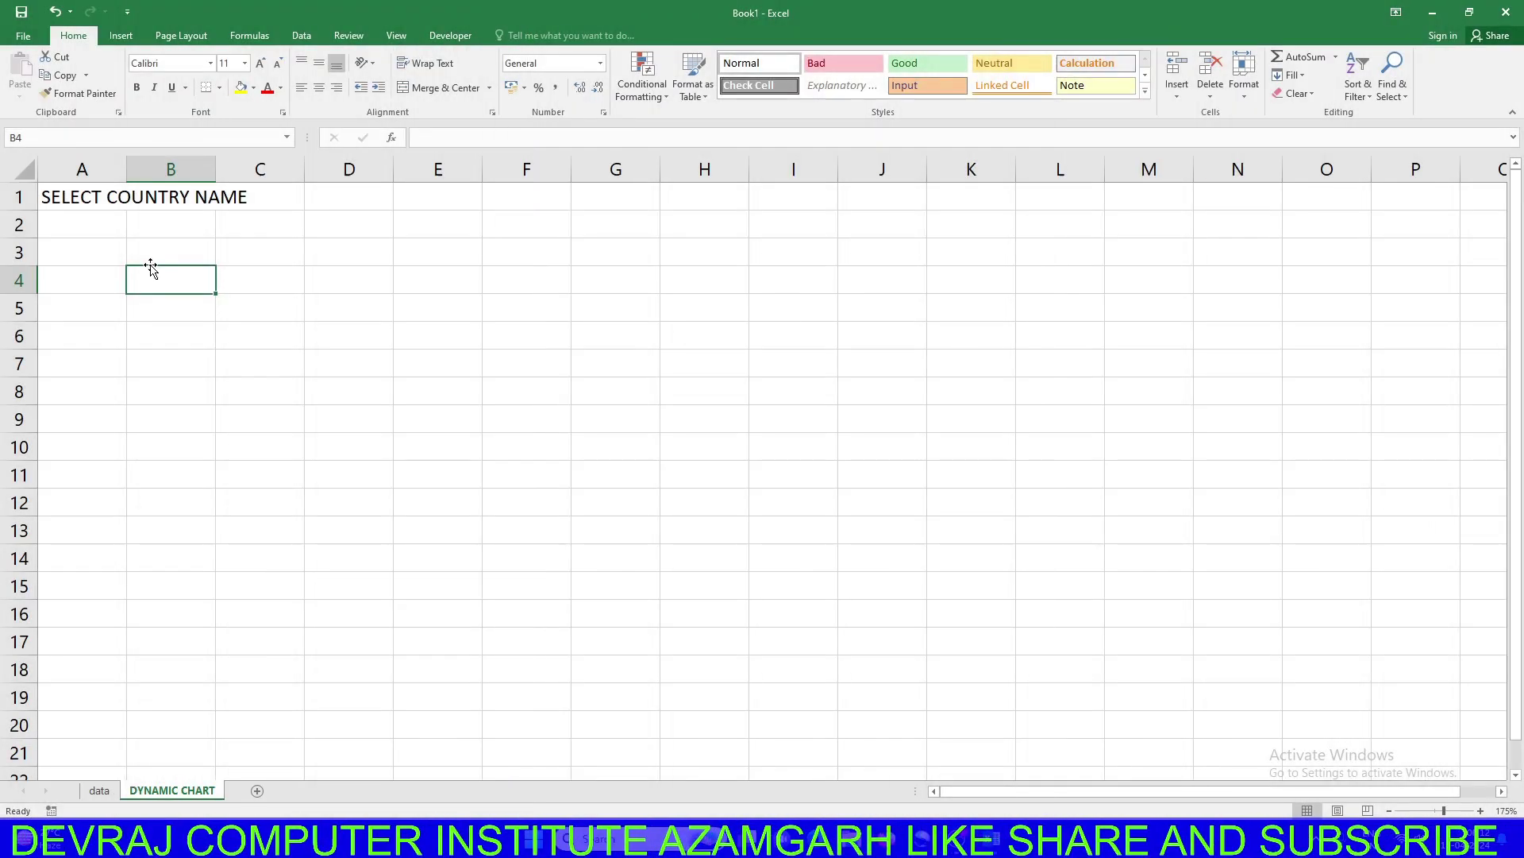
# Widen column A so the full heading fits
pyautogui.click(104, 200)
pyautogui.moveTo(104, 199); pyautogui.dragTo(109, 221)
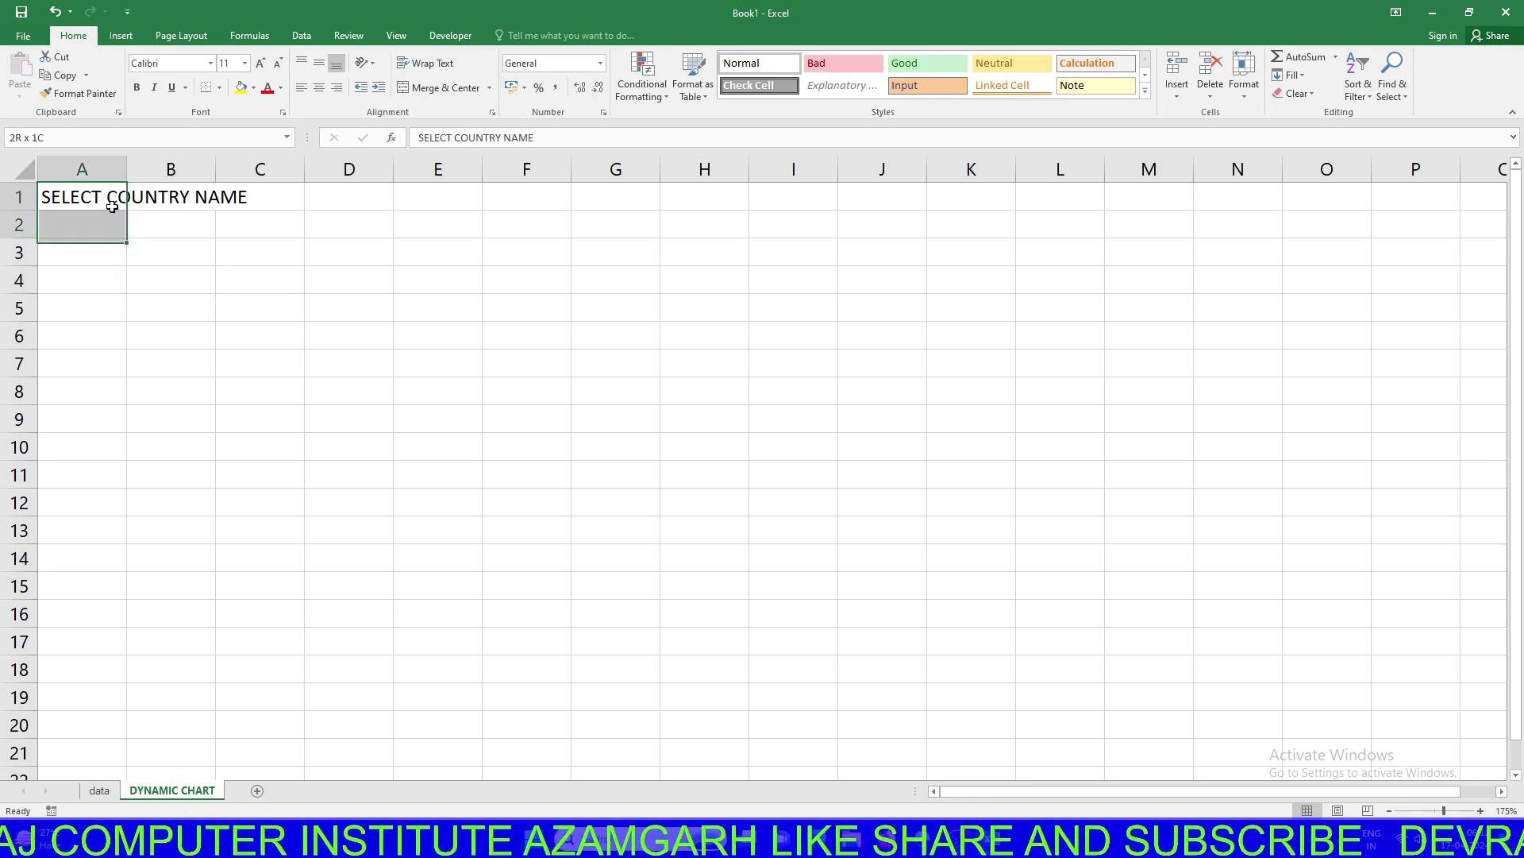
pyautogui.click(288, 197)
pyautogui.moveTo(126, 168); pyautogui.dragTo(262, 162)
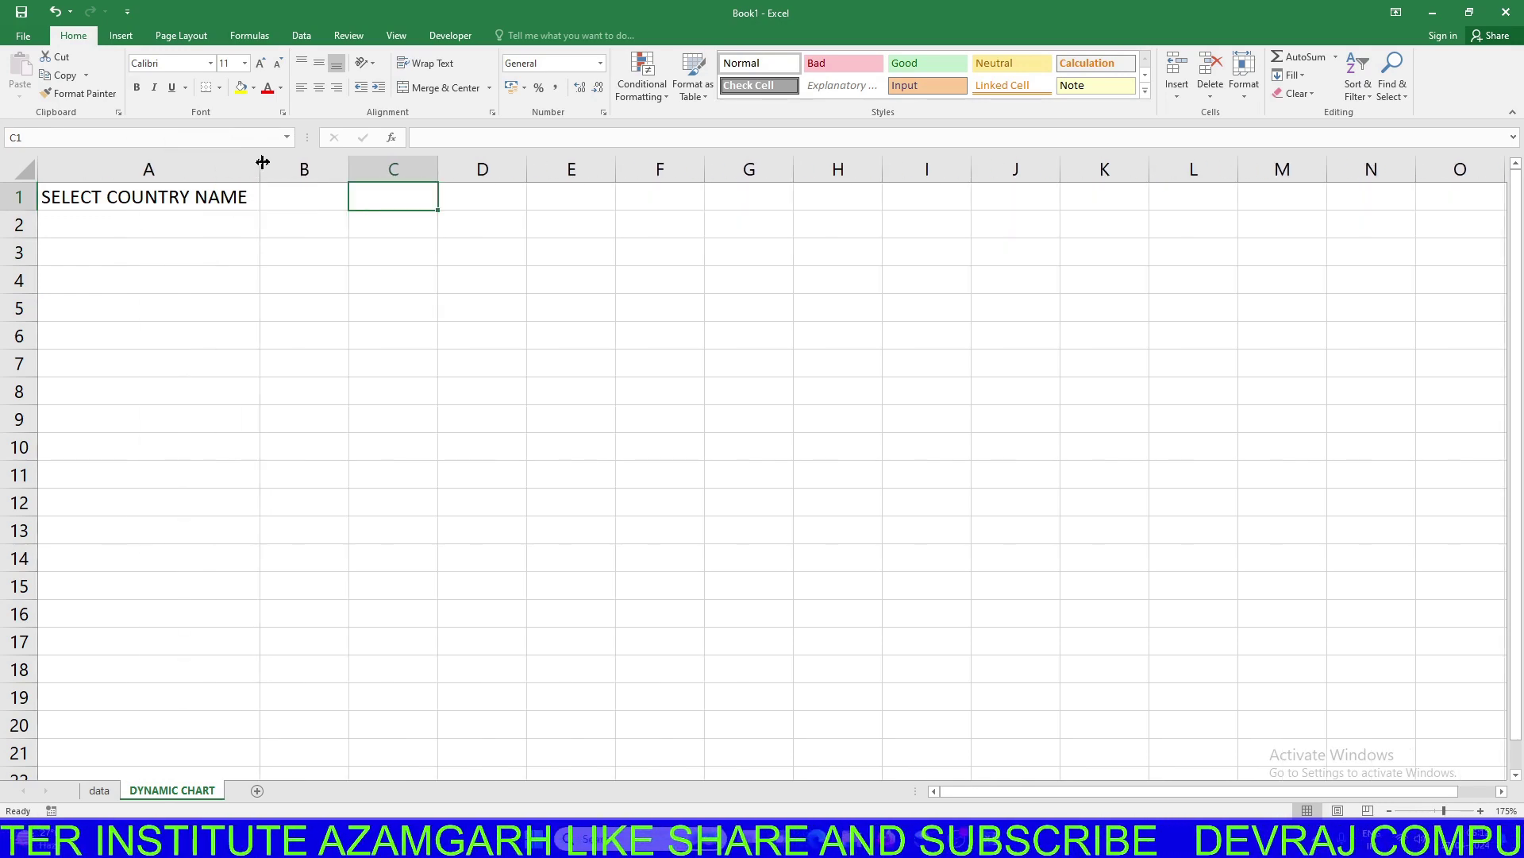
pyautogui.click(86, 198)
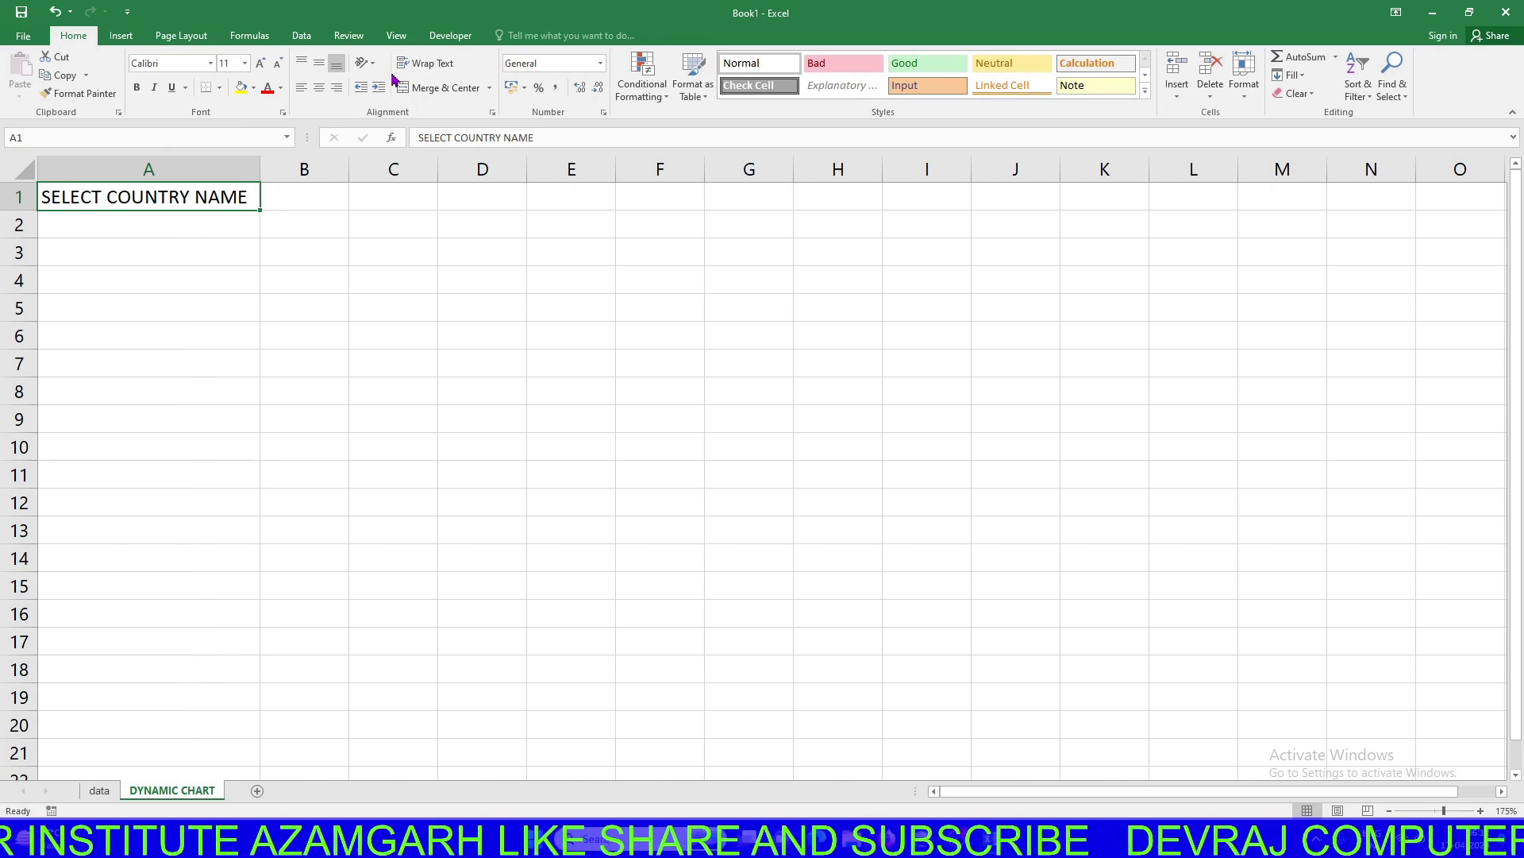
# Give the A1 heading a dark blue fill with white, bold, size 12 text
pyautogui.click(254, 87)
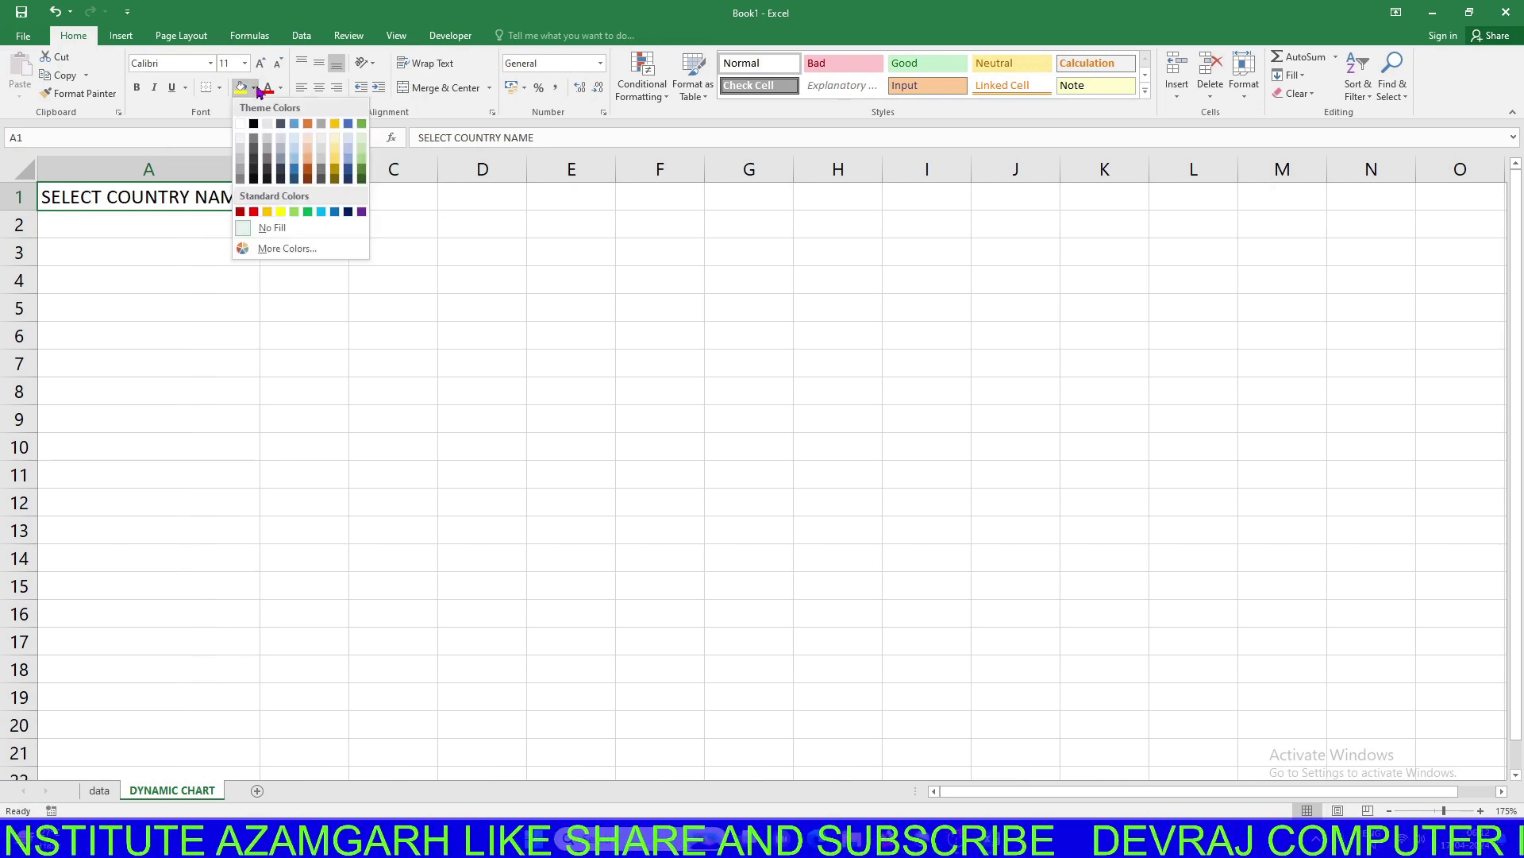
pyautogui.click(346, 212)
pyautogui.click(280, 88)
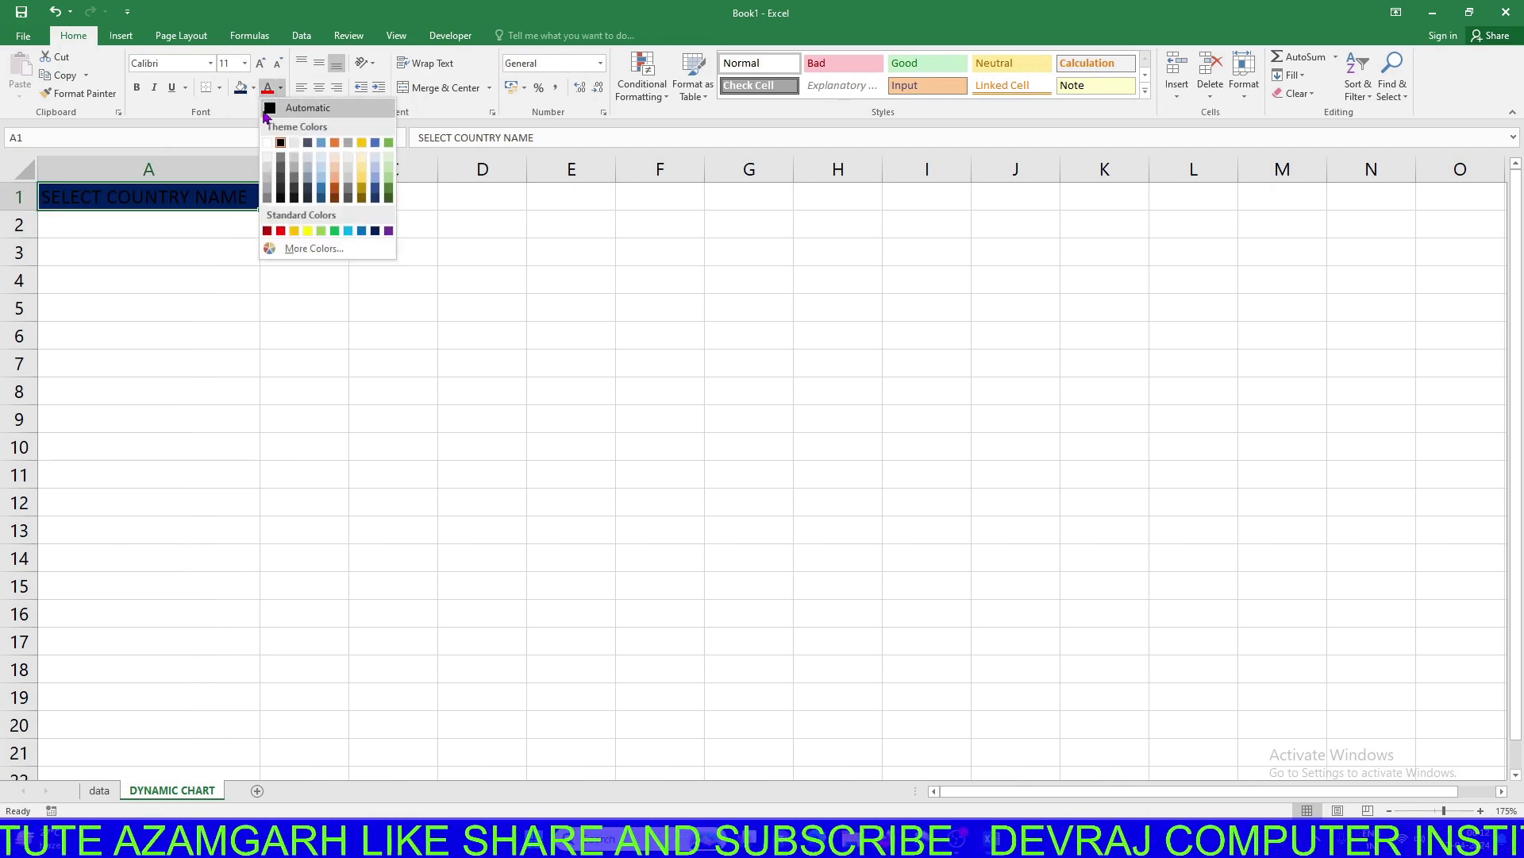
pyautogui.click(267, 143)
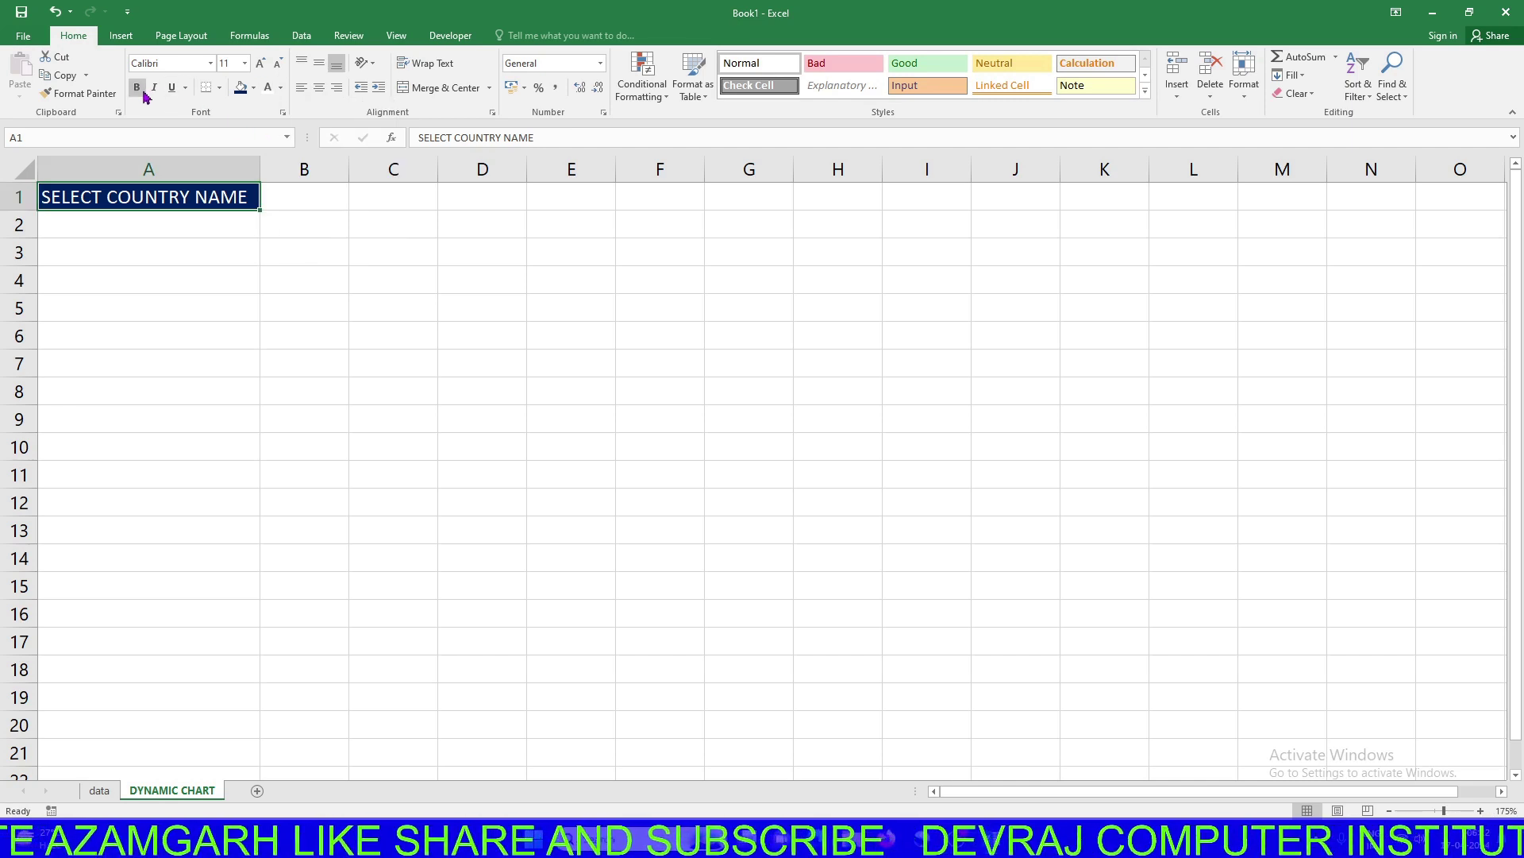
pyautogui.click(137, 88)
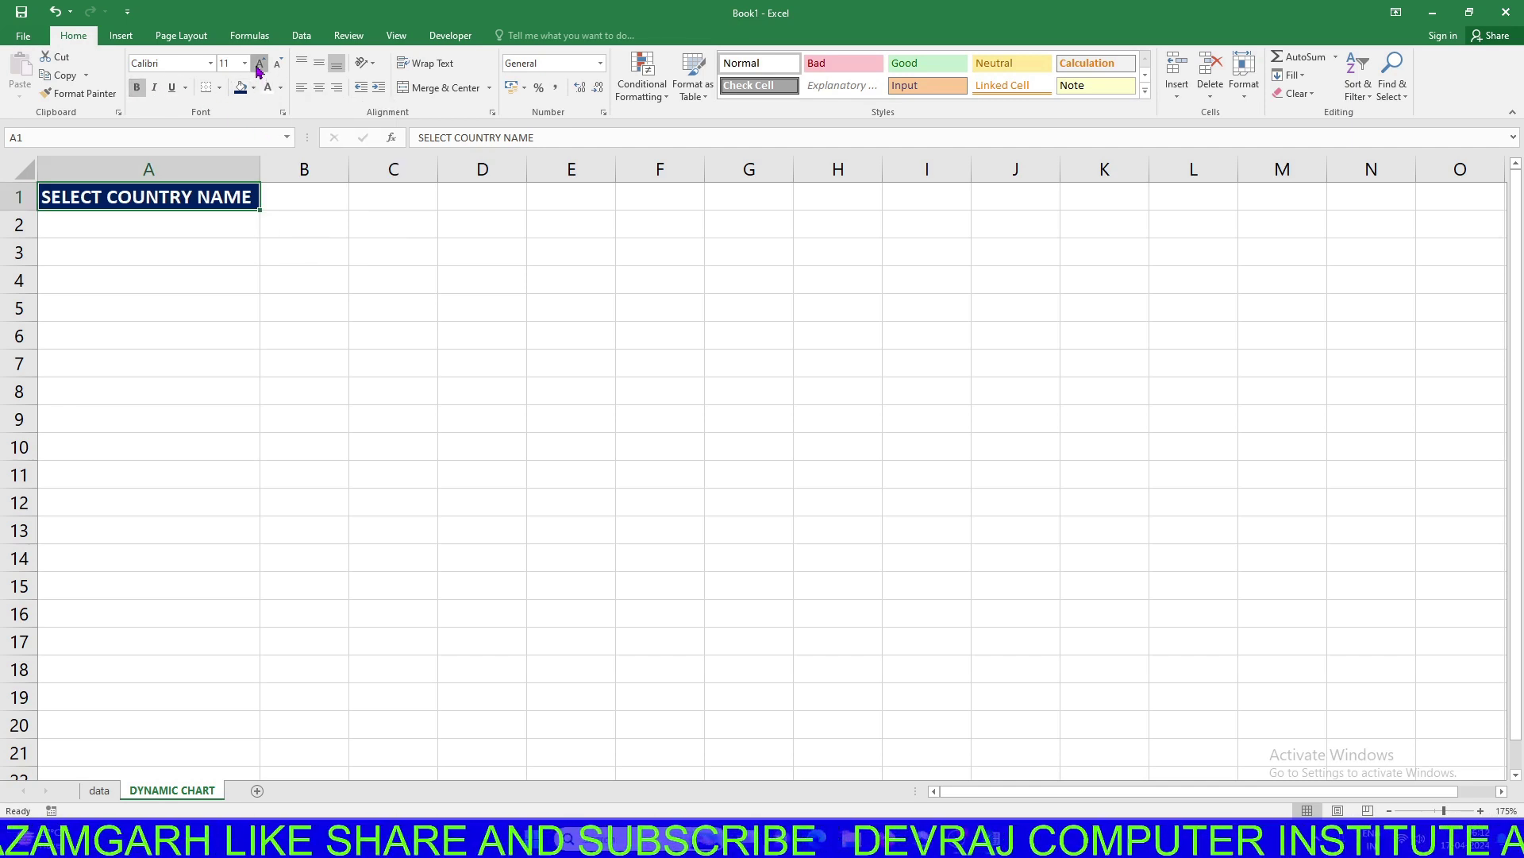
pyautogui.click(261, 62)
# Switch the heading font to Algerian and widen column A to fit it
pyautogui.moveTo(262, 160); pyautogui.dragTo(276, 160)
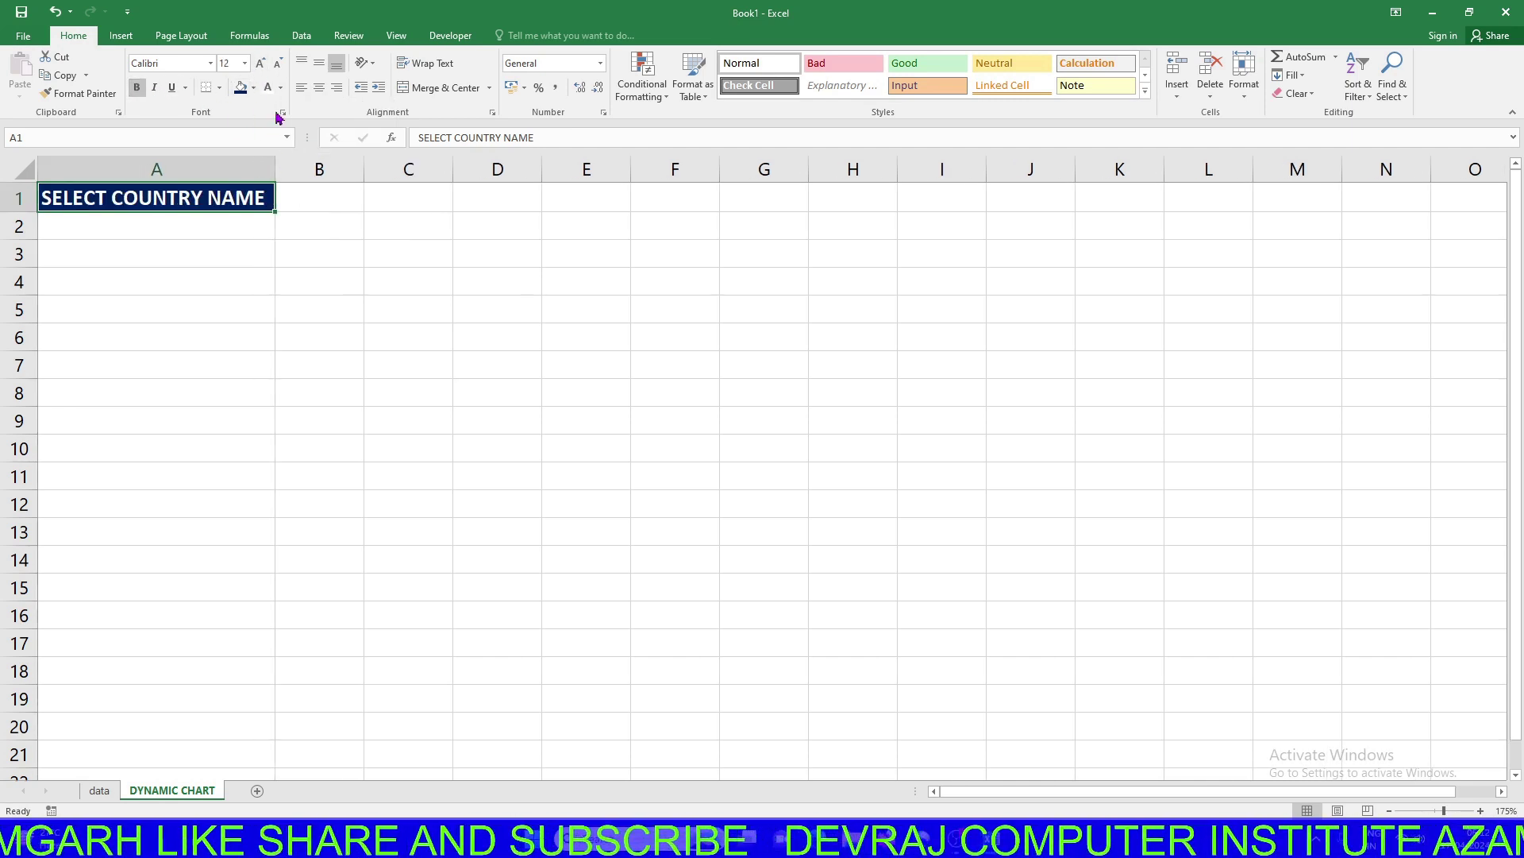
pyautogui.click(211, 63)
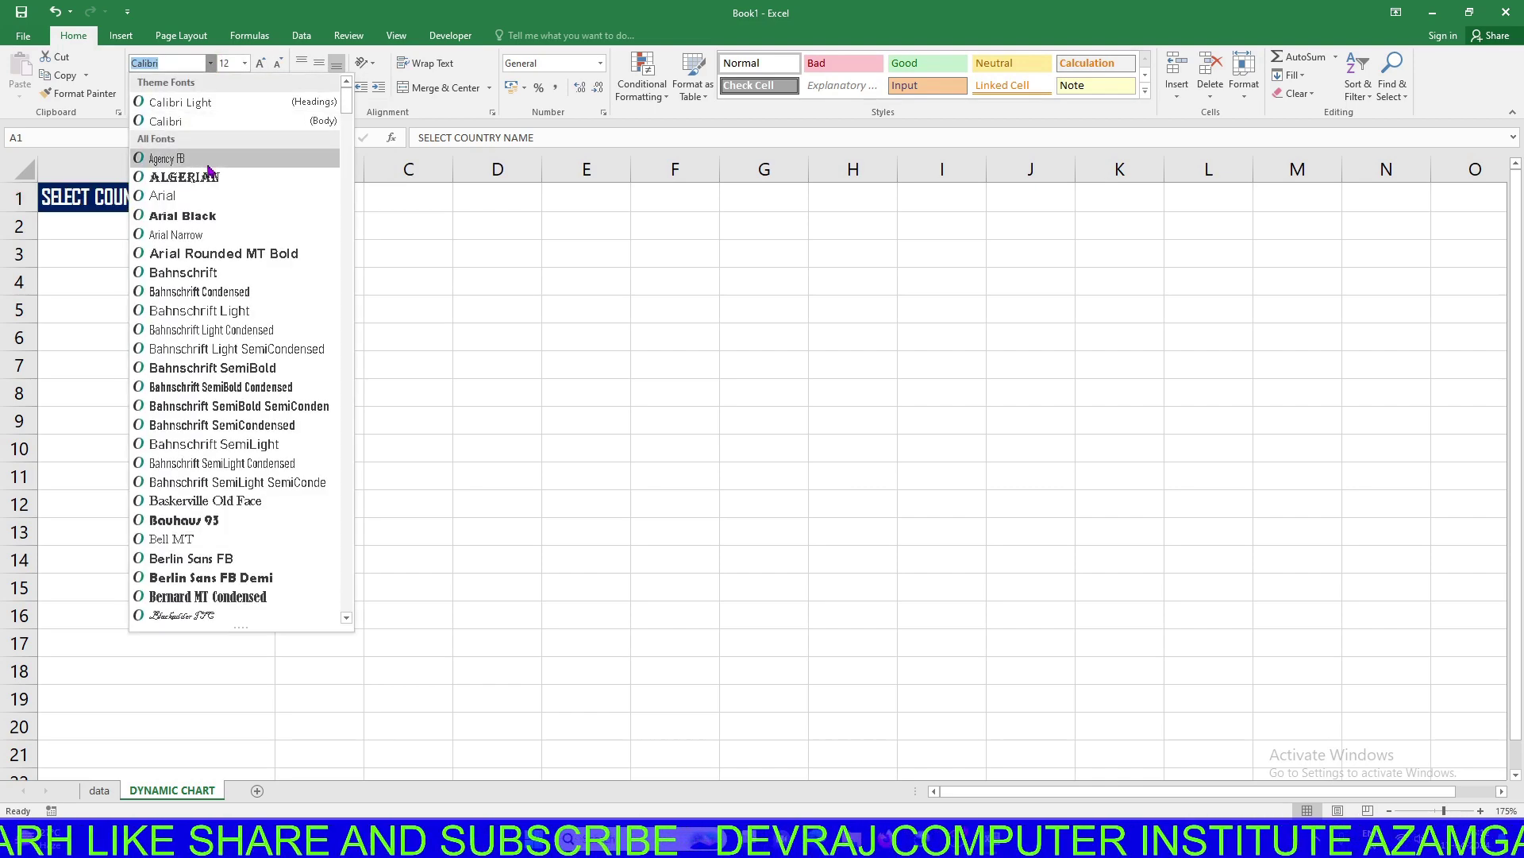
pyautogui.click(212, 177)
pyautogui.moveTo(274, 163); pyautogui.dragTo(327, 163)
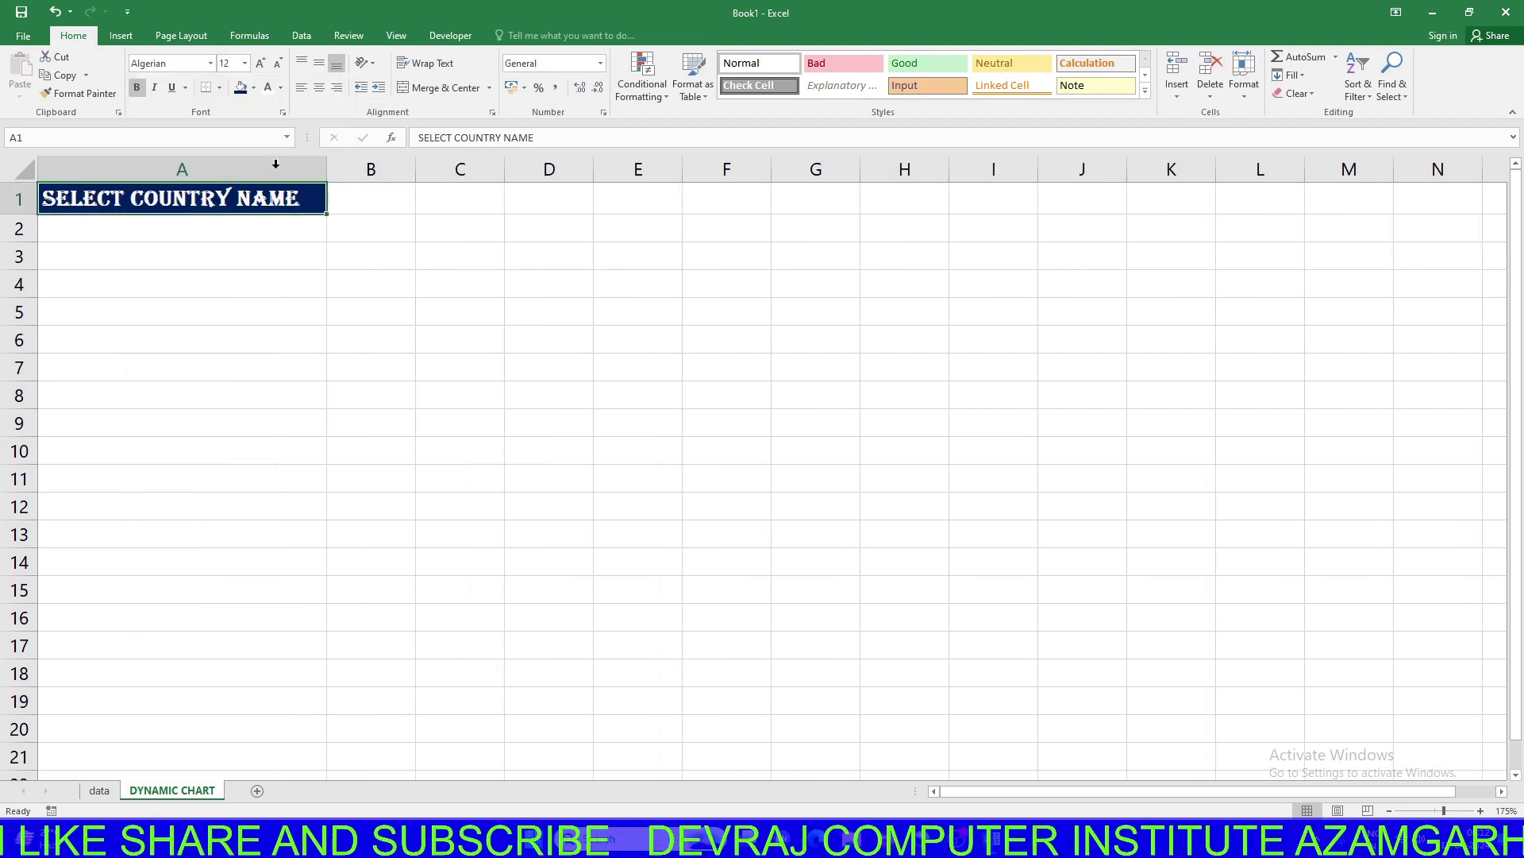
pyautogui.click(253, 242)
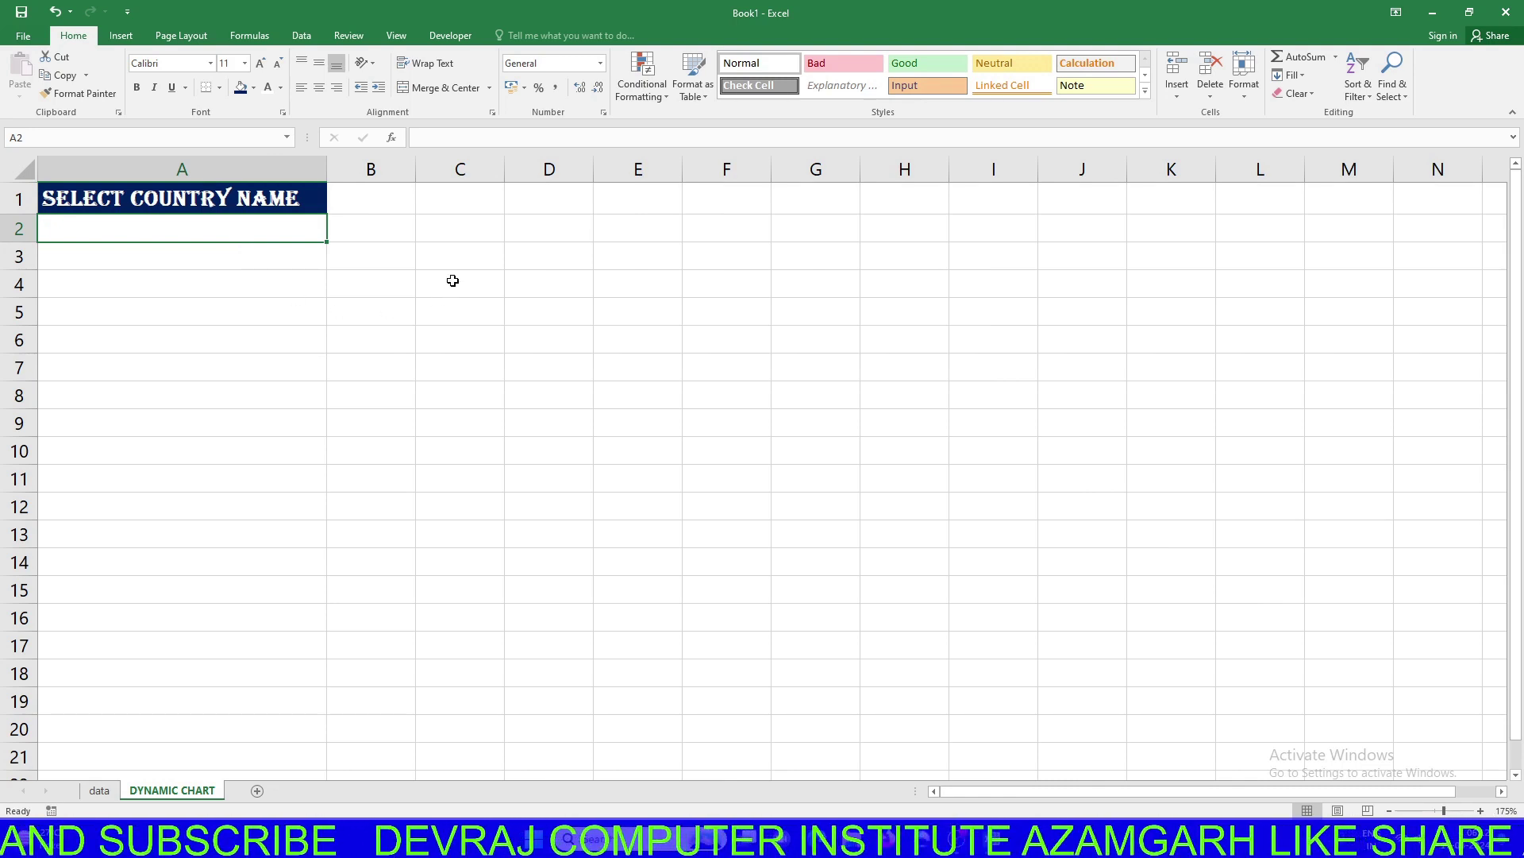
# Enter the heading PRODUCT NAME in cell C4
pyautogui.click(479, 196)
pyautogui.click(439, 281)
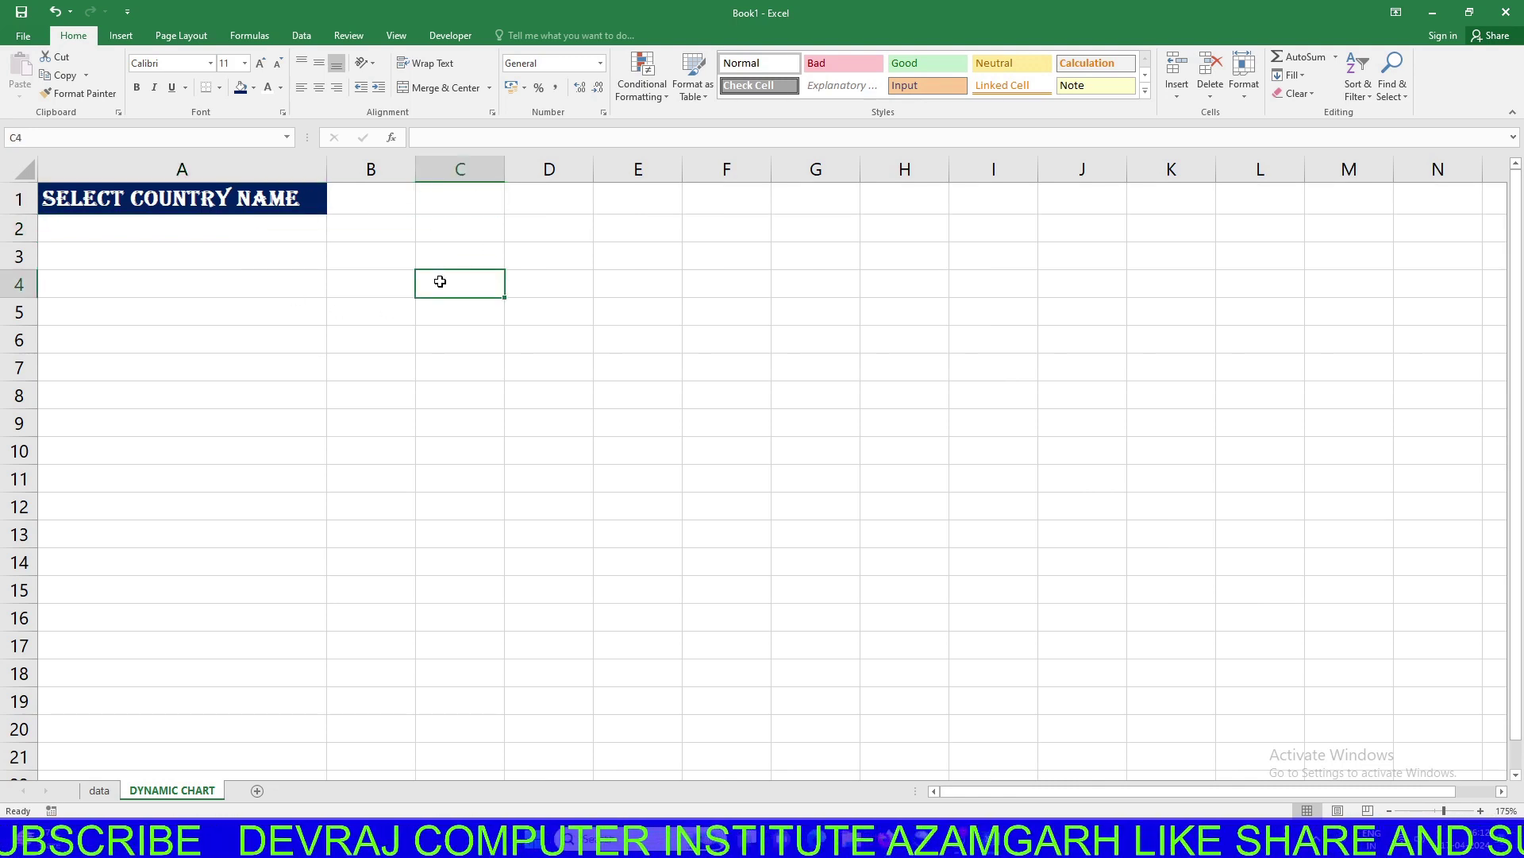
pyautogui.write('P')
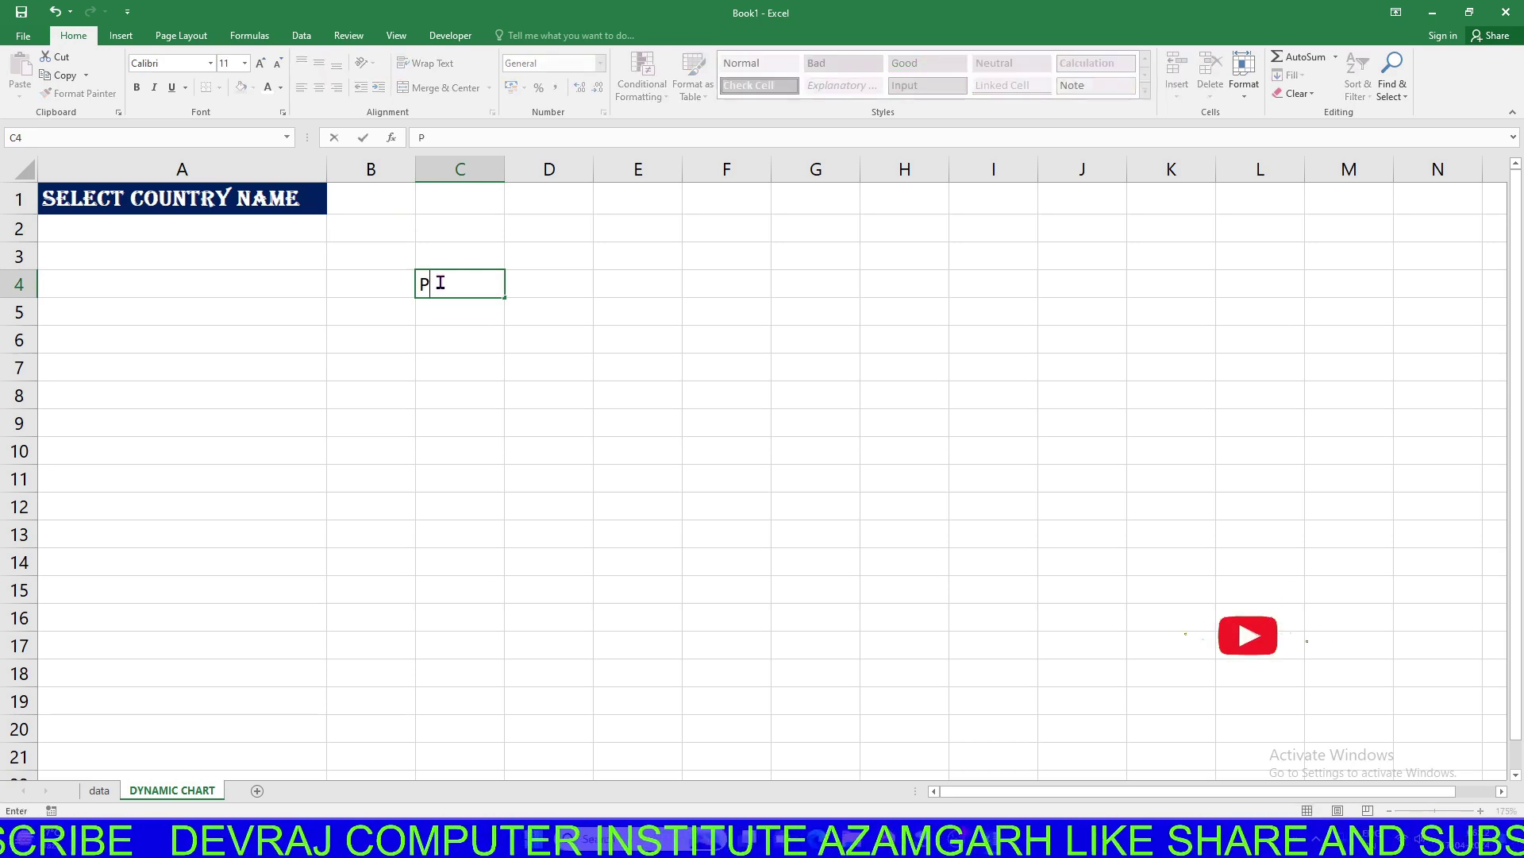
pyautogui.write('RODUCT')
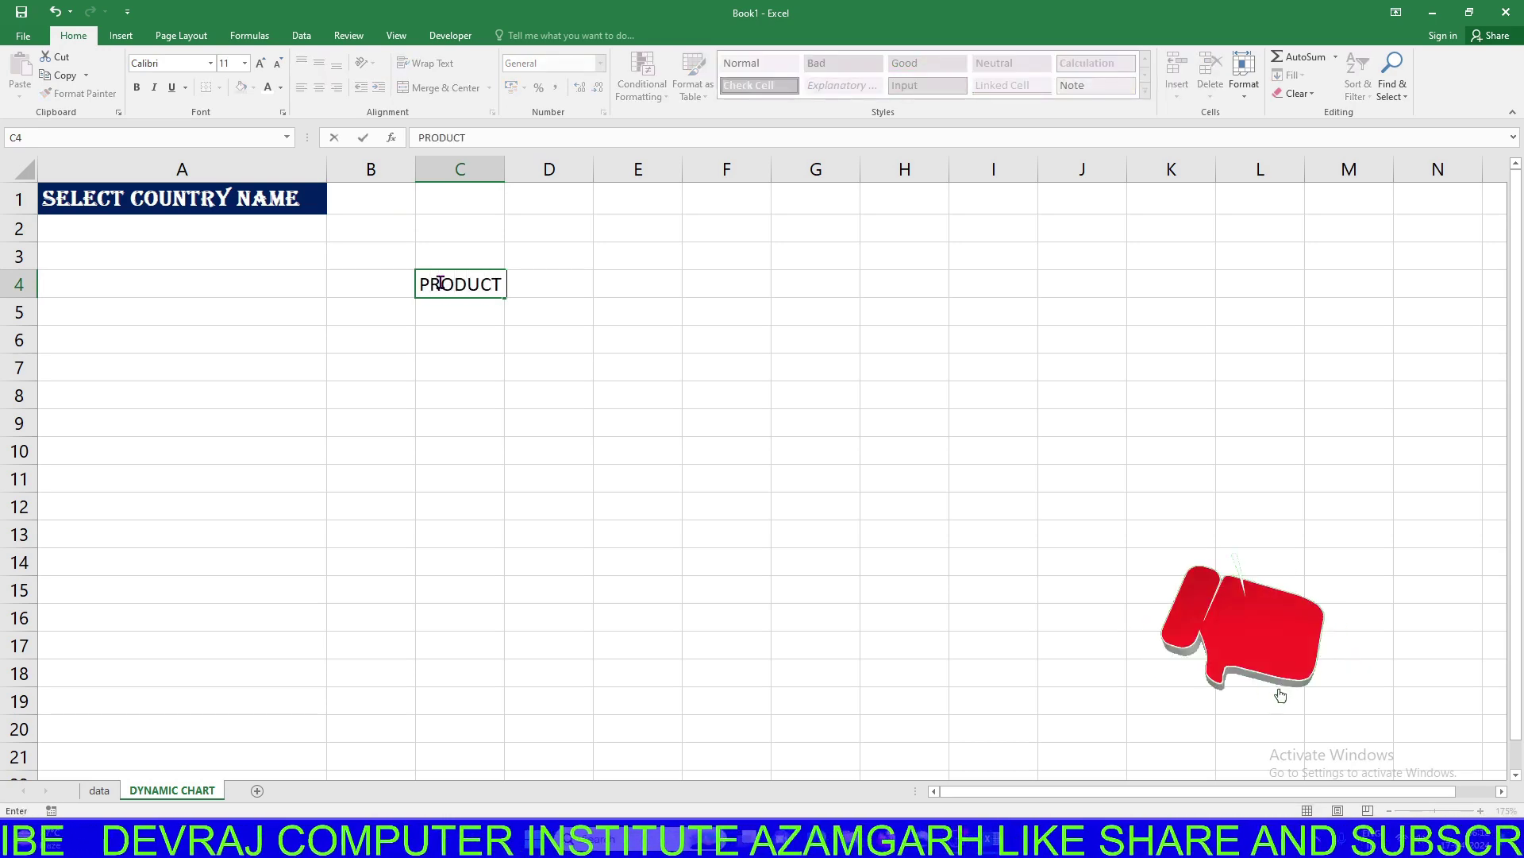
pyautogui.write(' NAME')
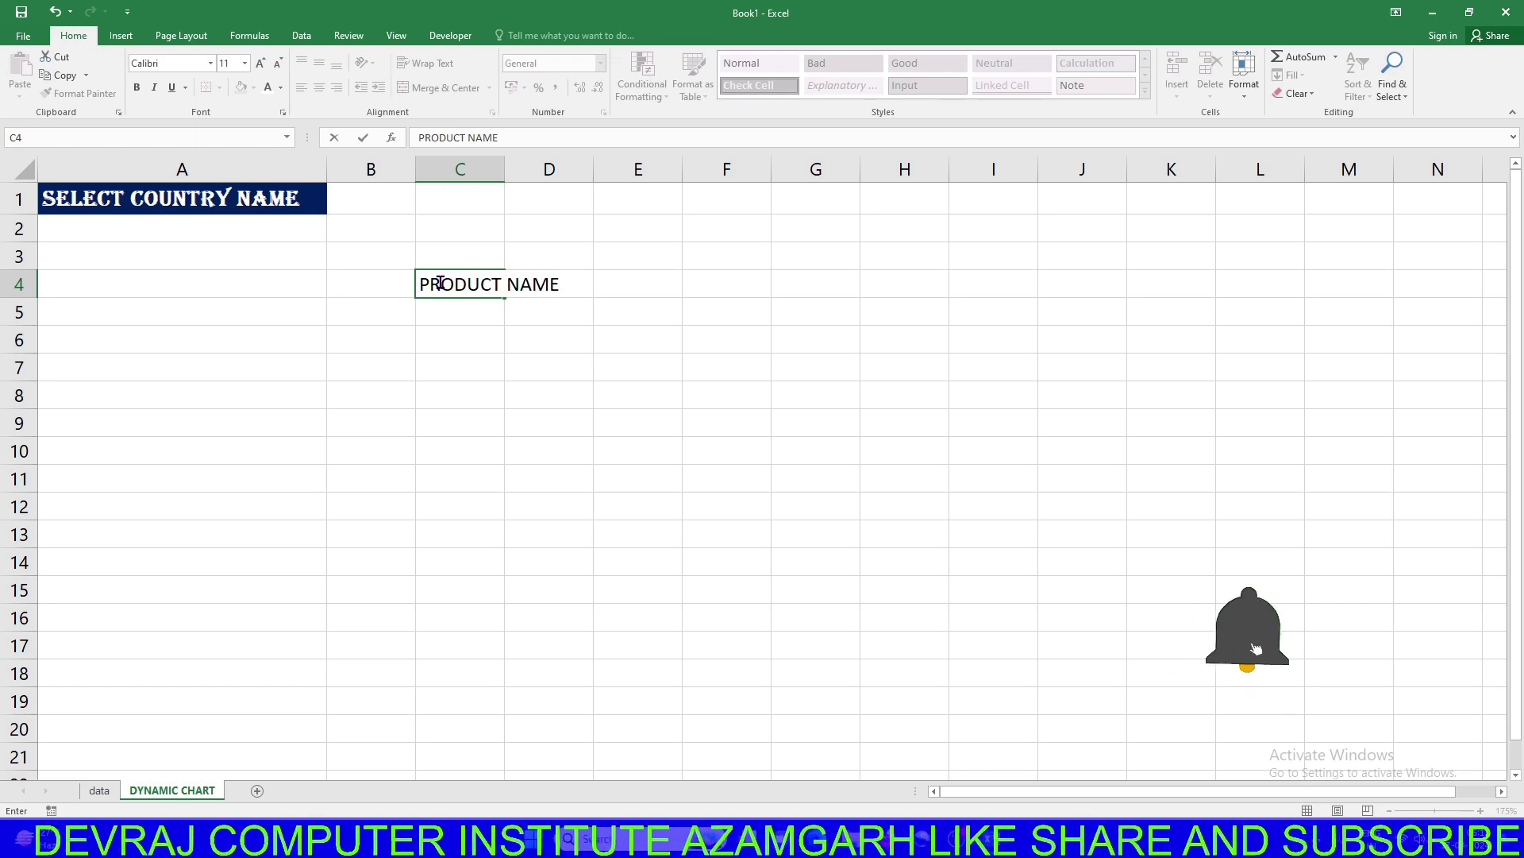
pyautogui.click(517, 383)
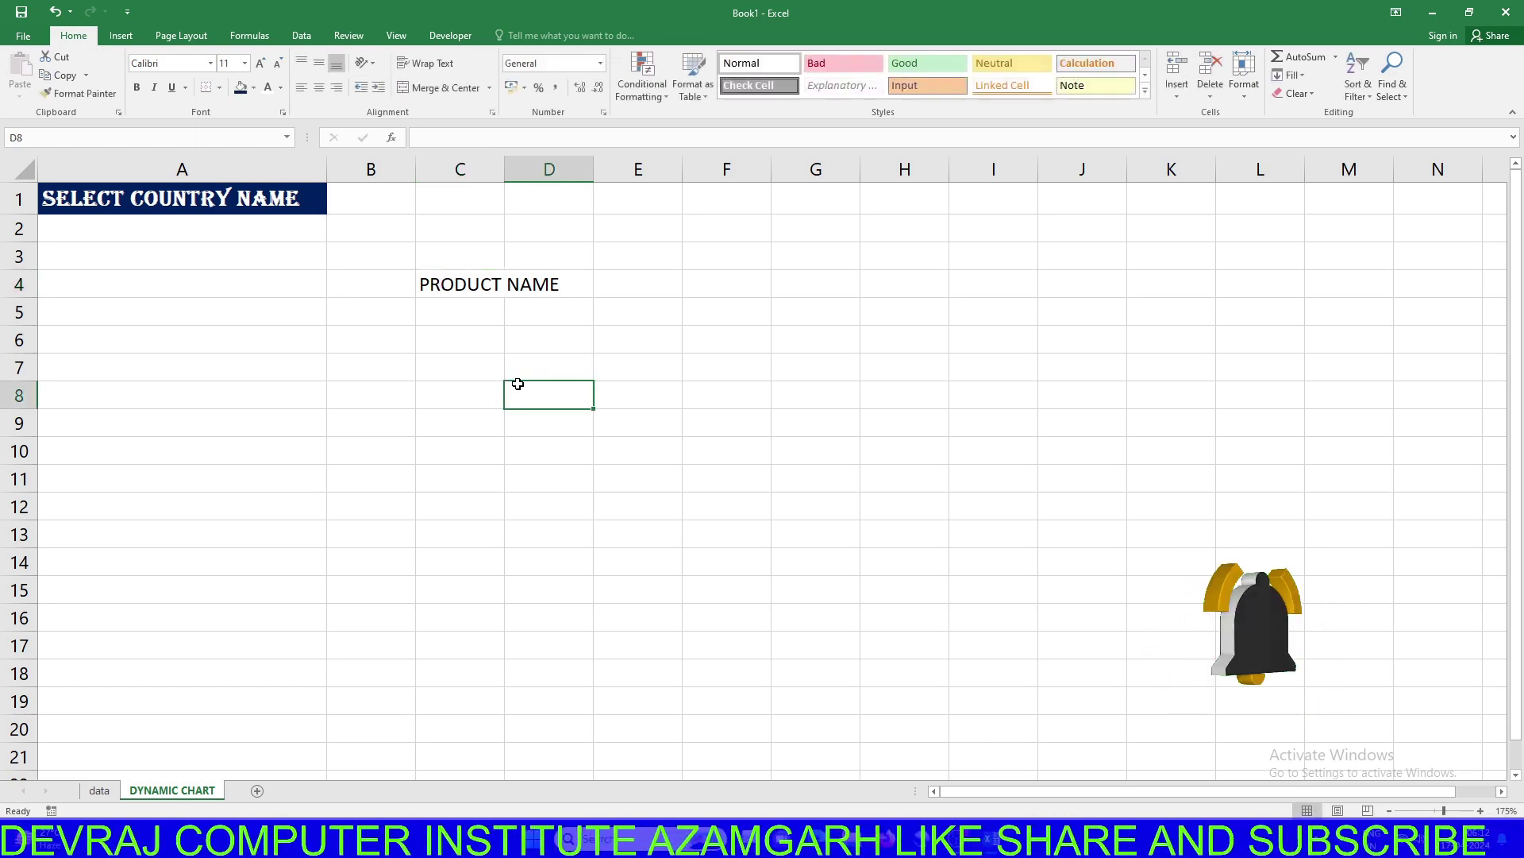
# Copy A1's heading style onto C4 with Format Painter and autofit column C
pyautogui.click(474, 285)
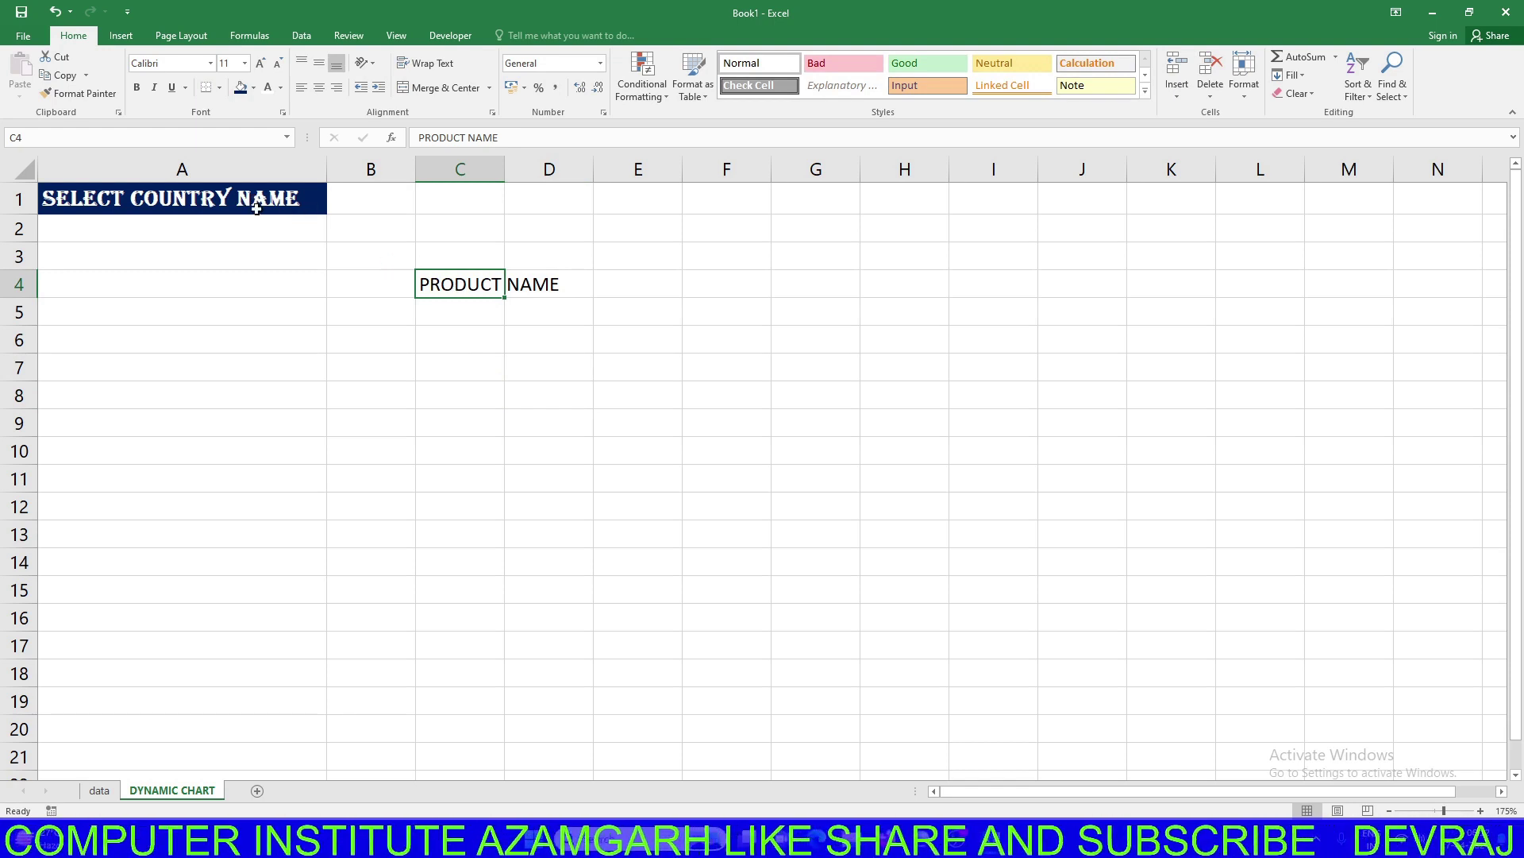
pyautogui.click(286, 201)
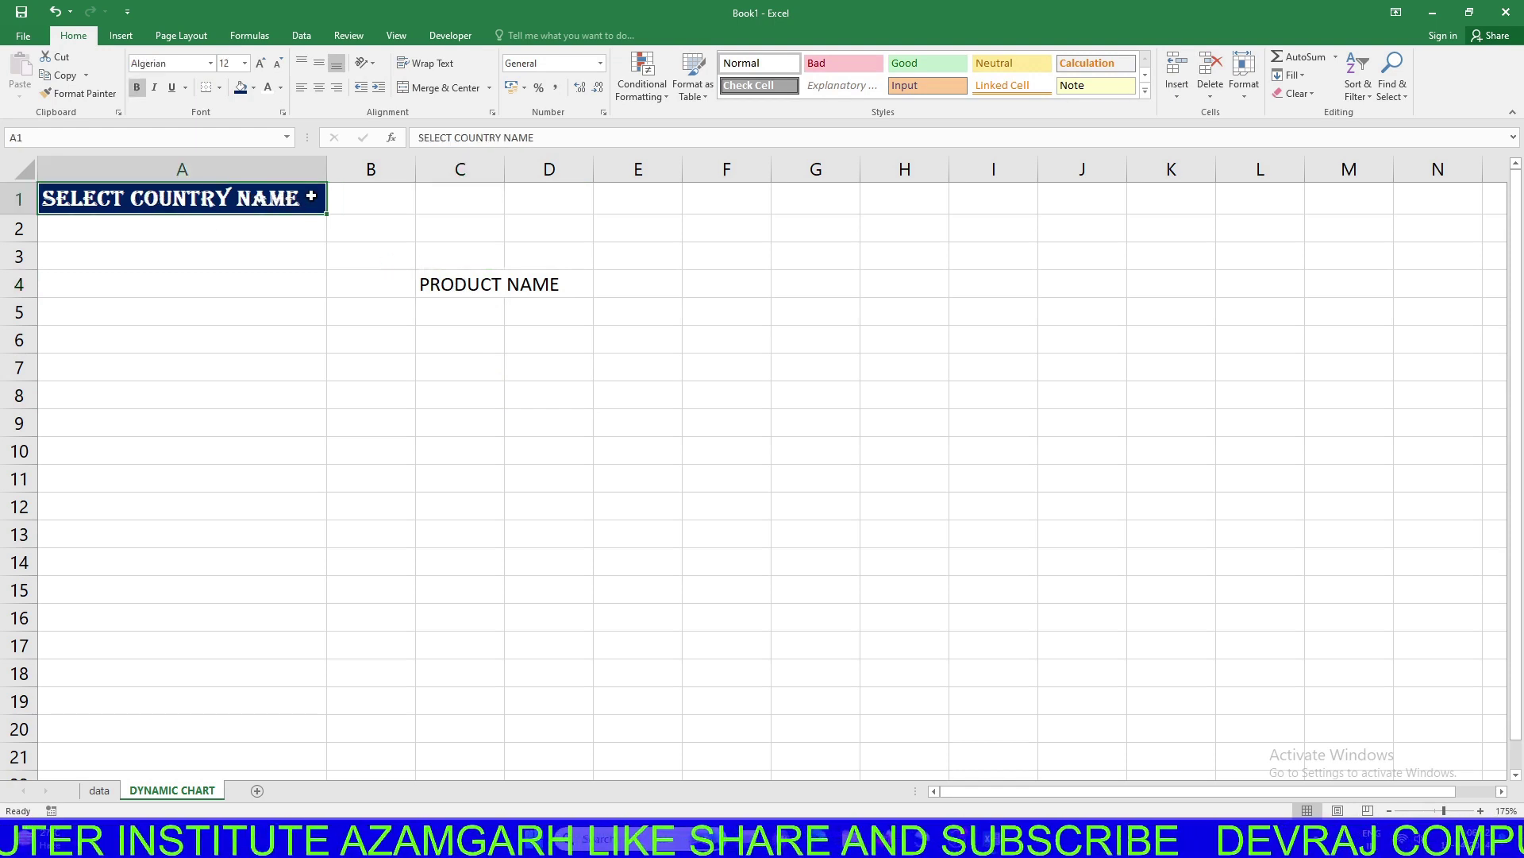
pyautogui.click(84, 94)
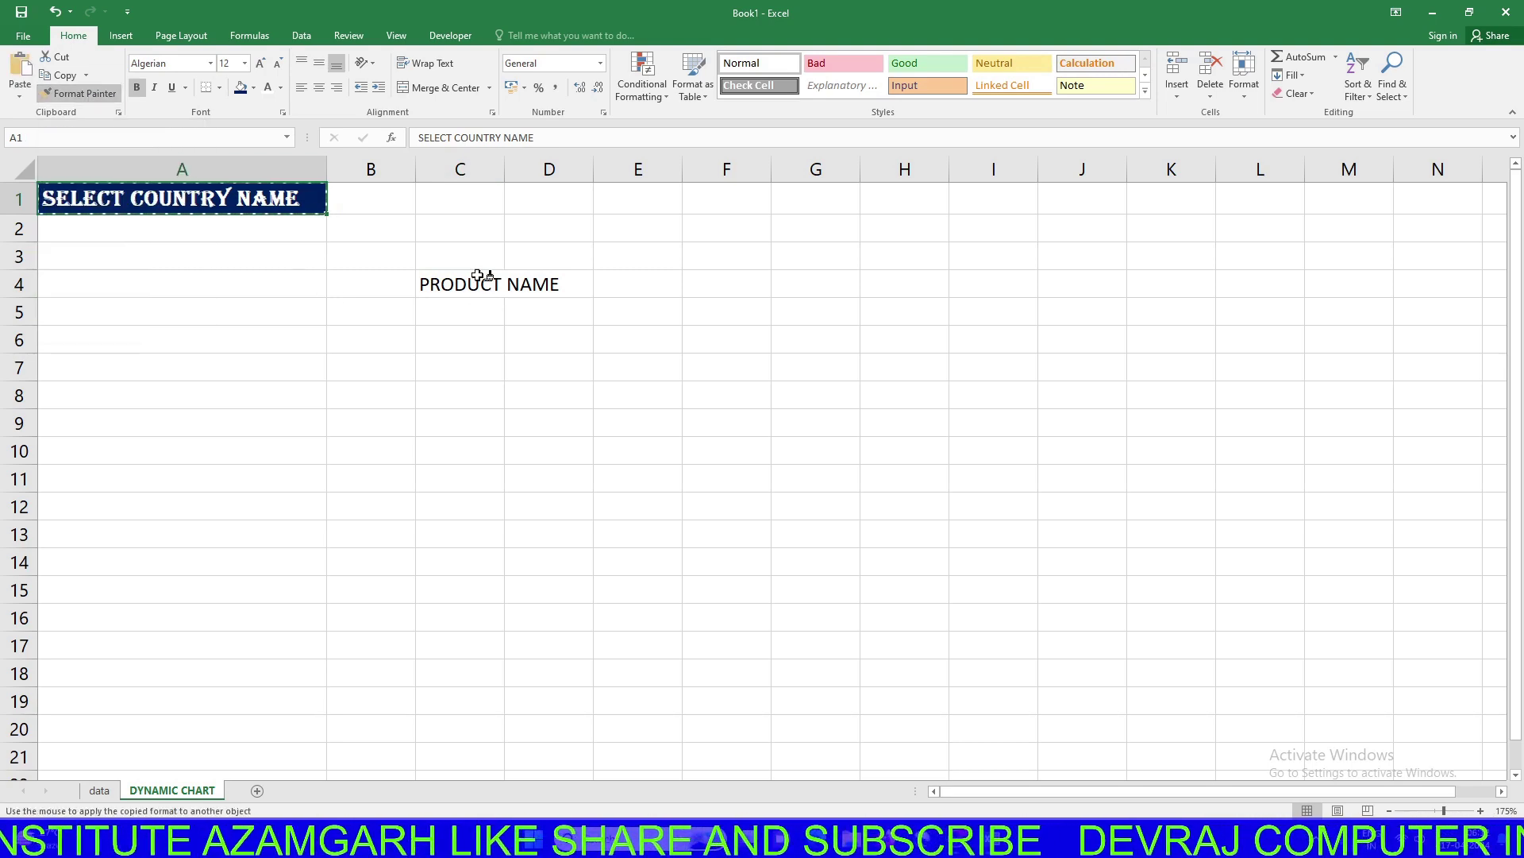
pyautogui.click(434, 284)
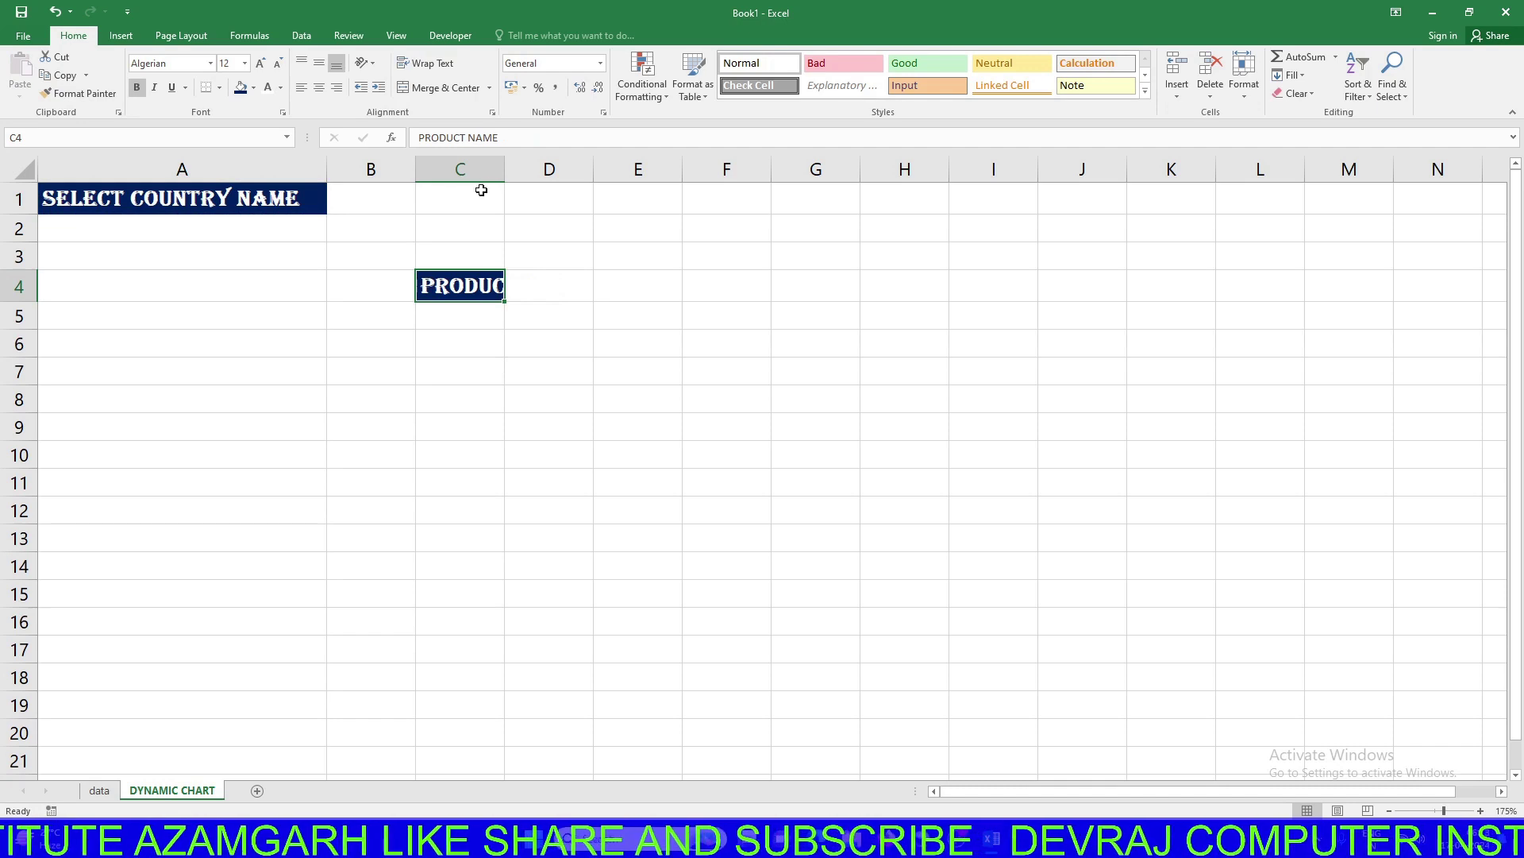
pyautogui.doubleClick(504, 169)
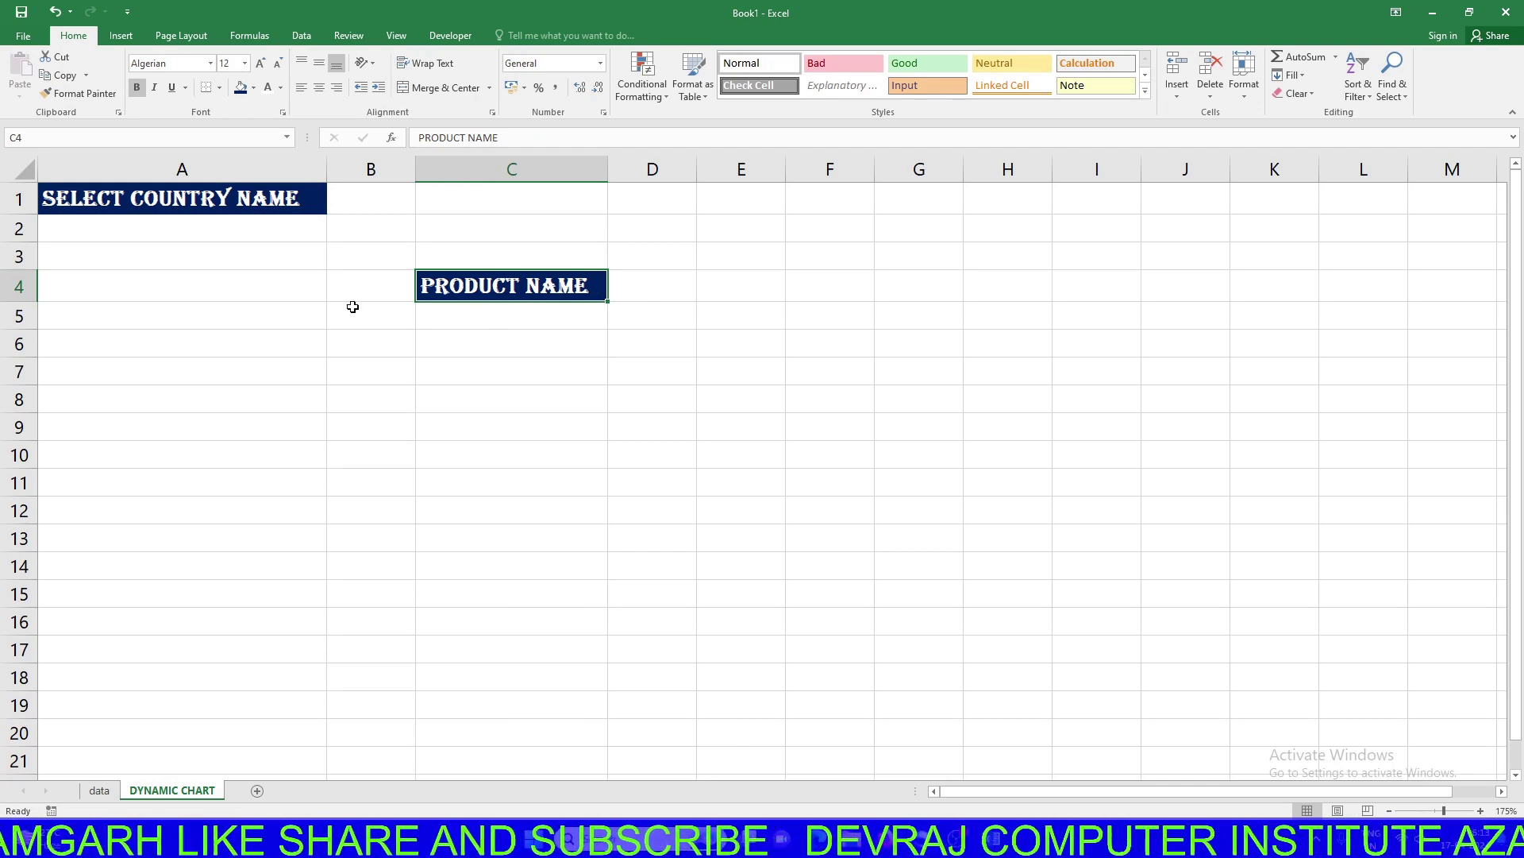
pyautogui.click(173, 229)
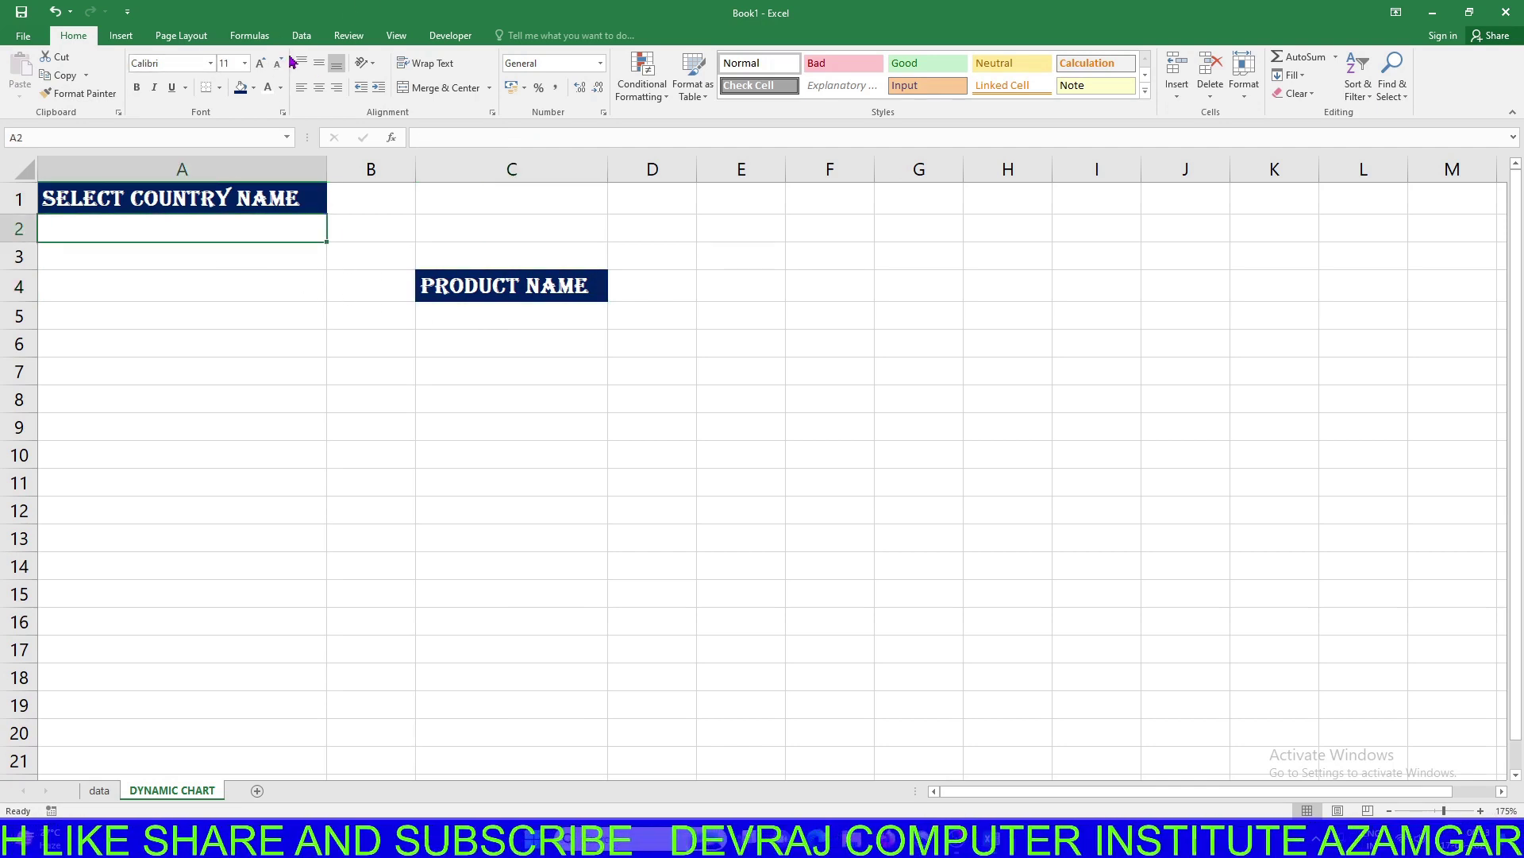
pyautogui.click(306, 40)
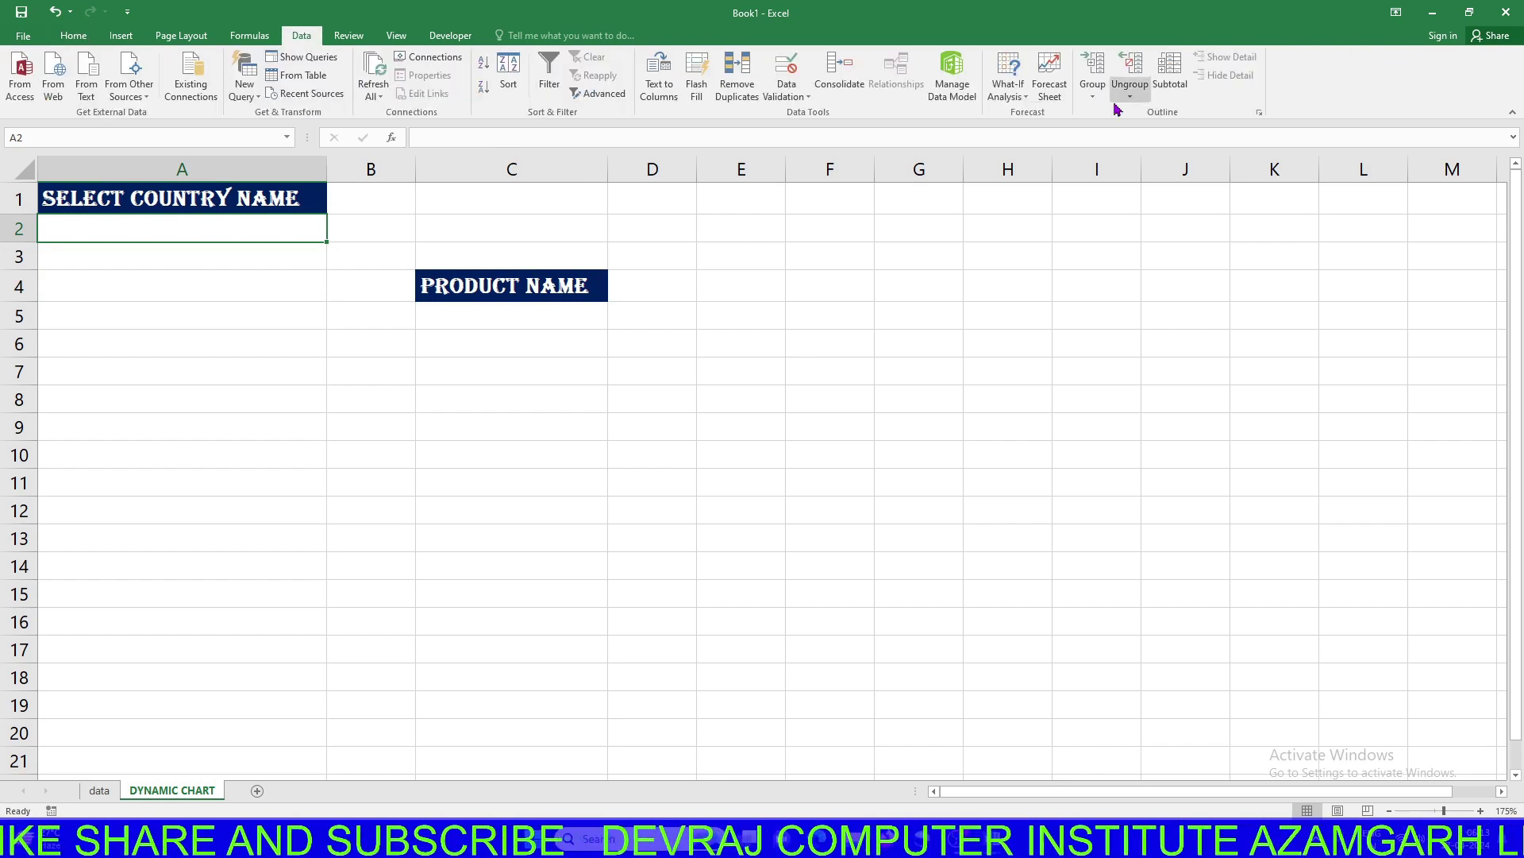
# Add list validation to A2 sourced from the data sheet's COUNTRY values D2:D31
pyautogui.click(791, 72)
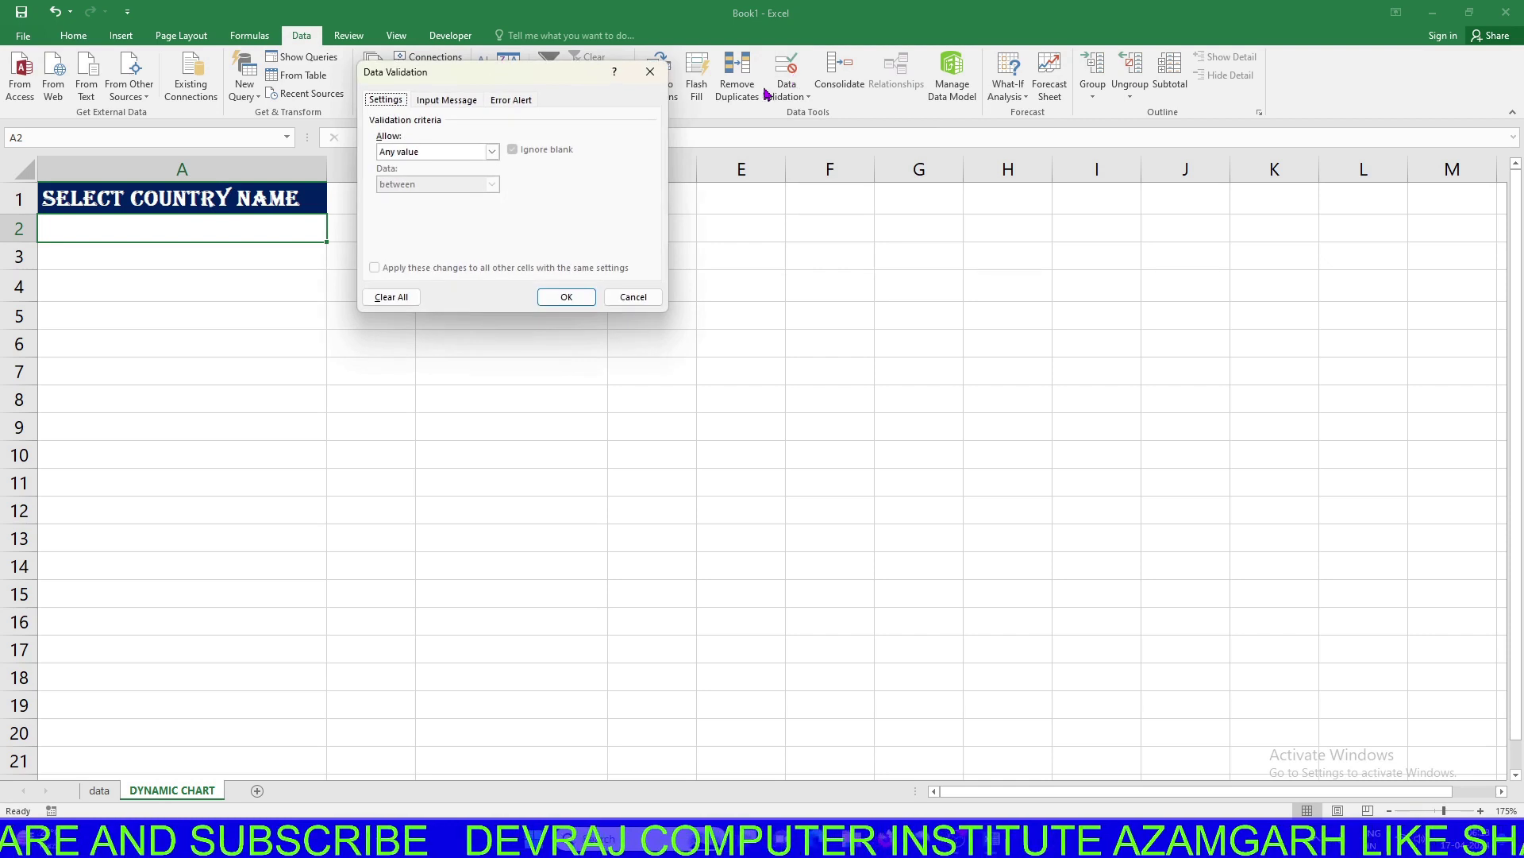
pyautogui.click(405, 158)
pyautogui.click(397, 201)
pyautogui.click(394, 217)
pyautogui.click(395, 217)
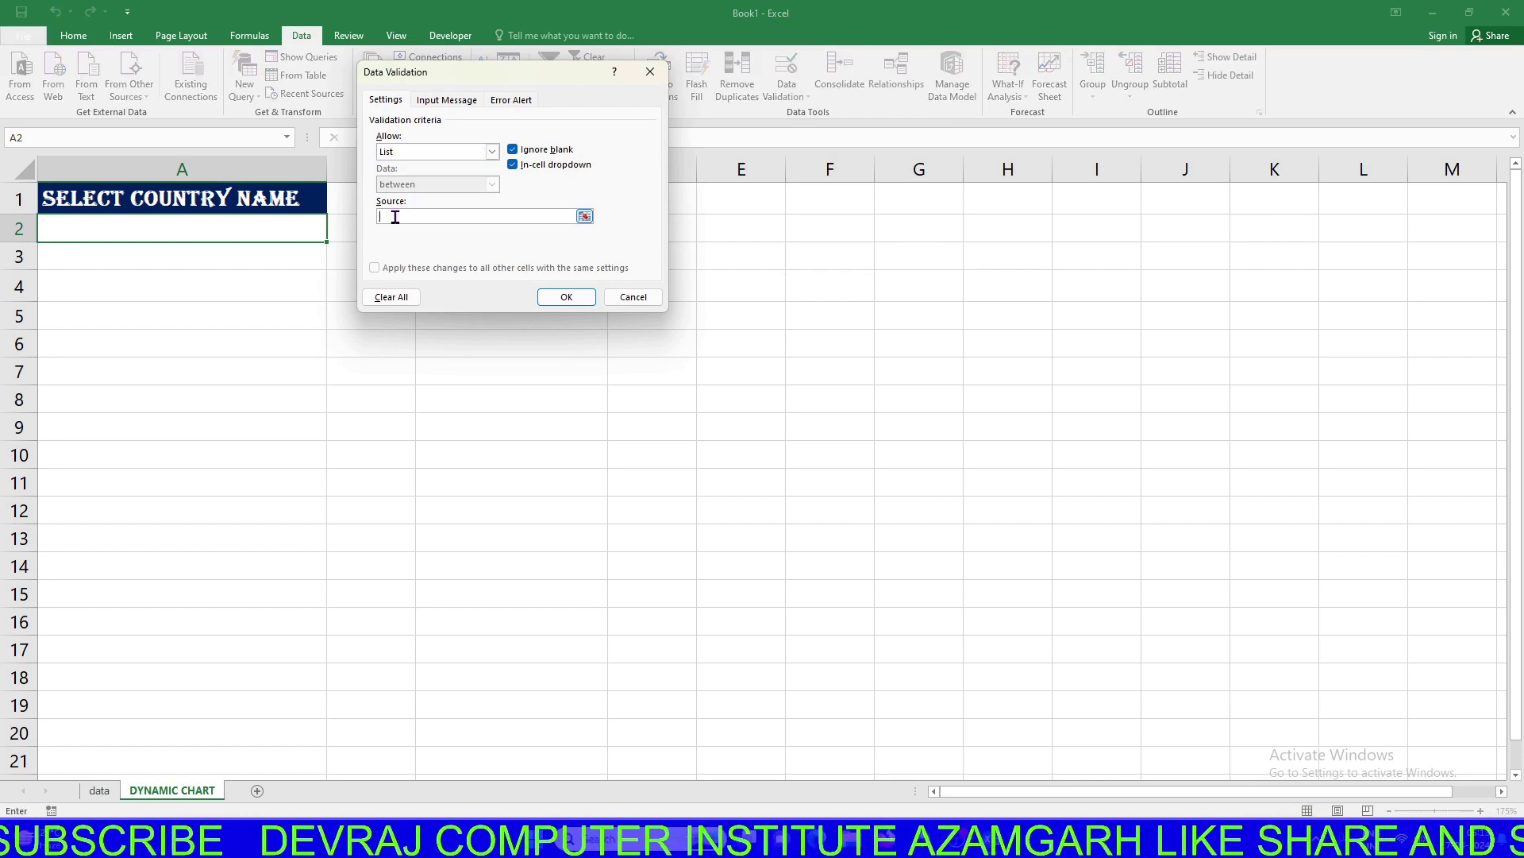
pyautogui.click(104, 792)
pyautogui.moveTo(273, 194); pyautogui.dragTo(263, 657)
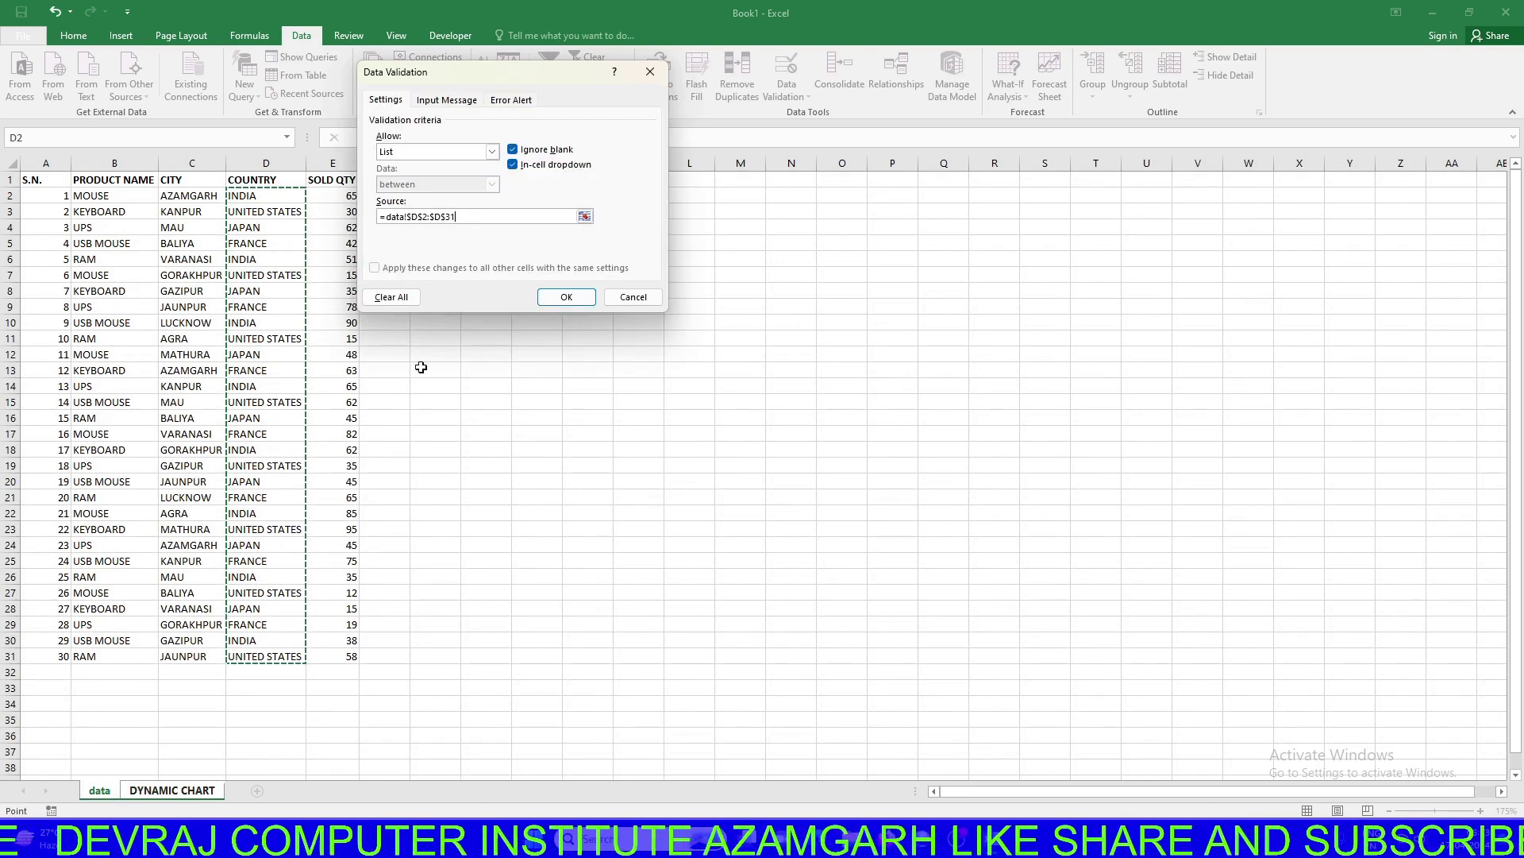
pyautogui.click(564, 298)
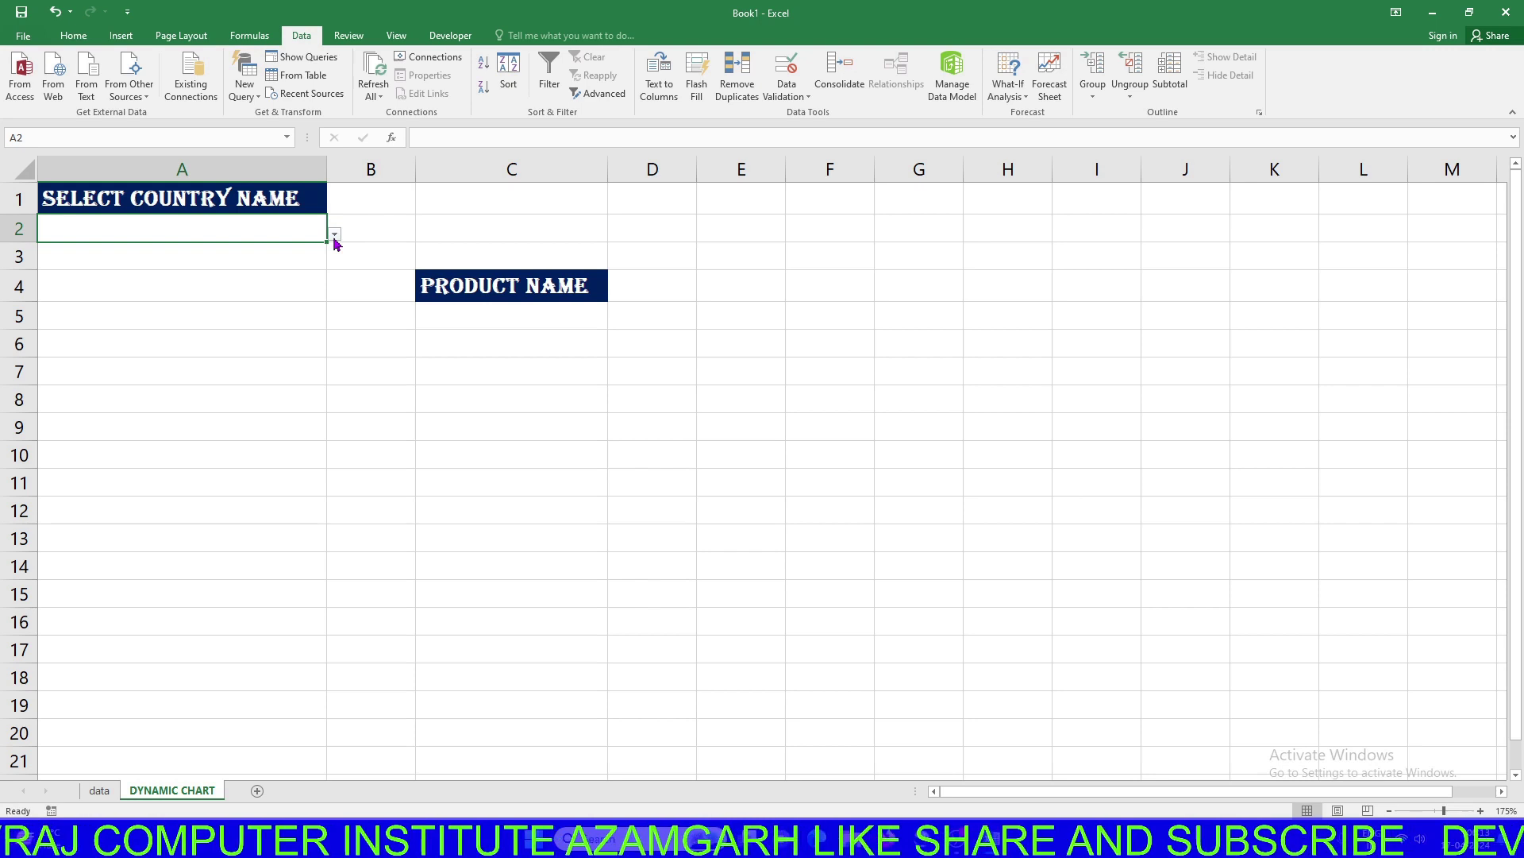
# Choose INDIA from A2's new country dropdown
pyautogui.click(334, 235)
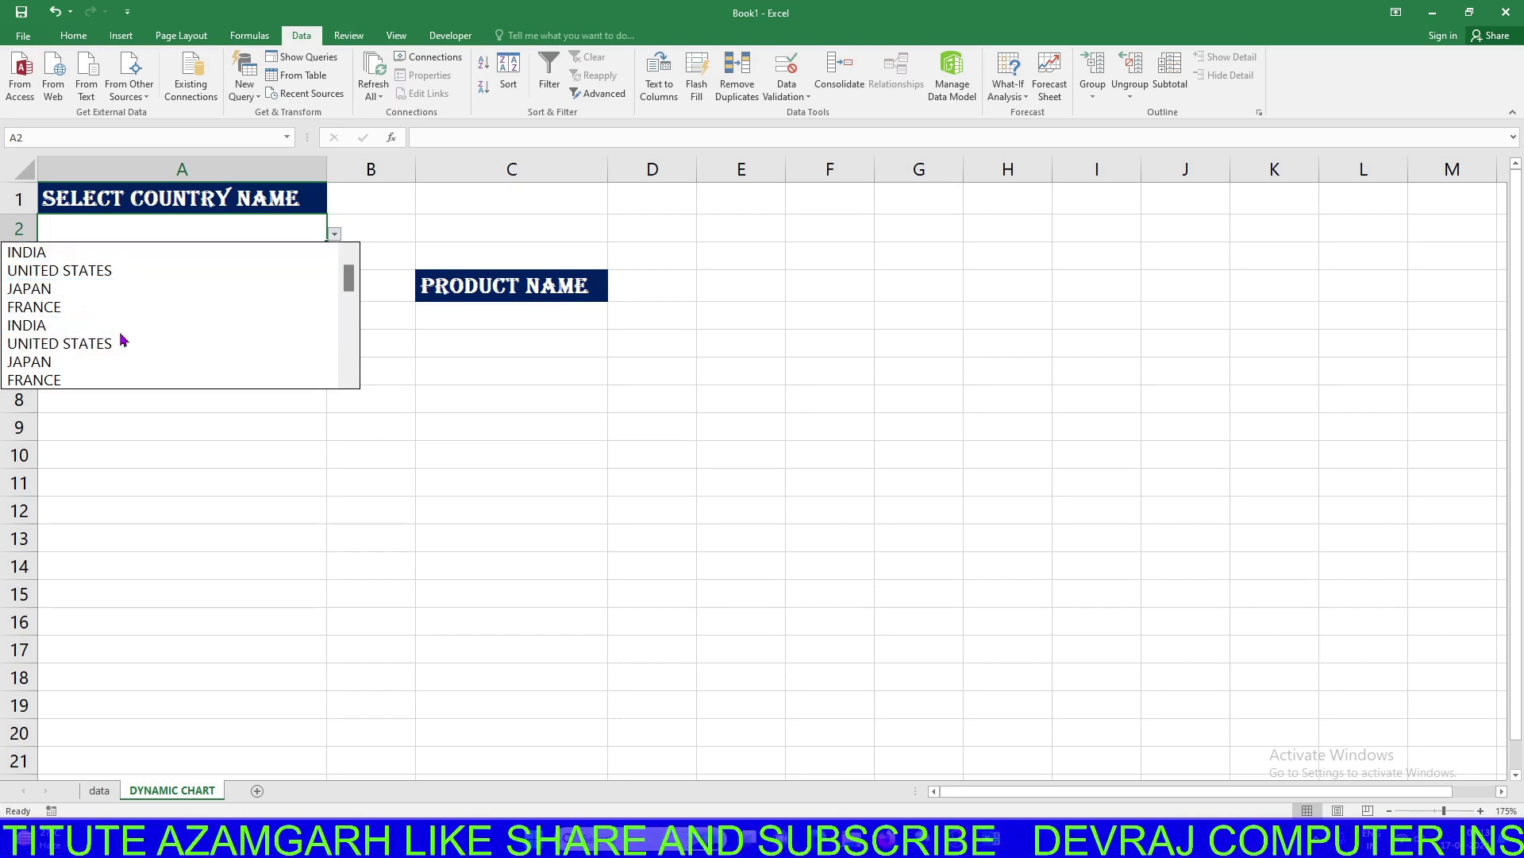
pyautogui.moveTo(346, 284); pyautogui.dragTo(339, 258)
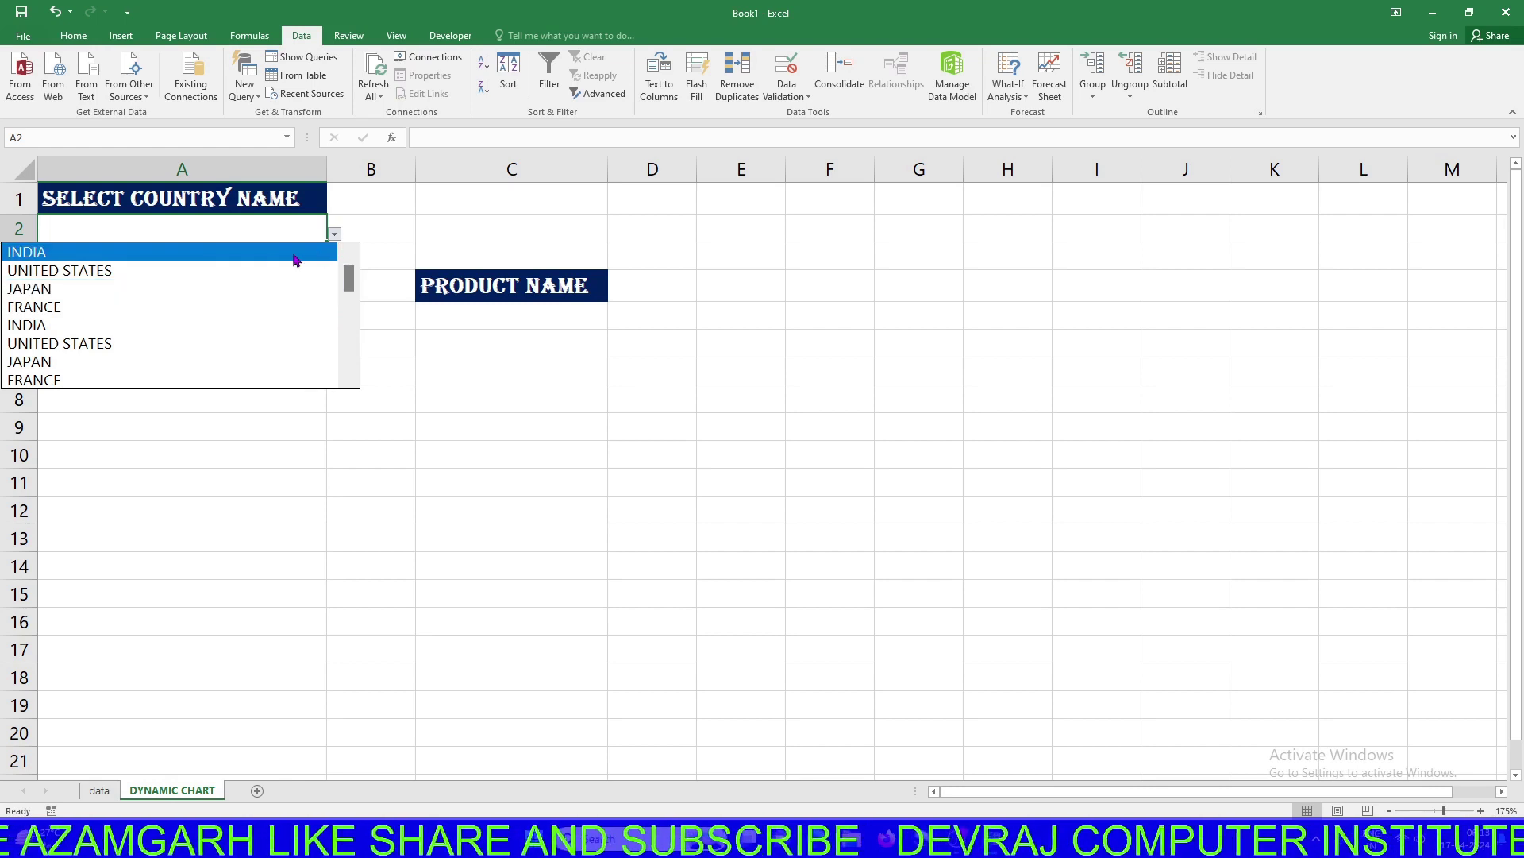
pyautogui.click(231, 255)
pyautogui.click(269, 302)
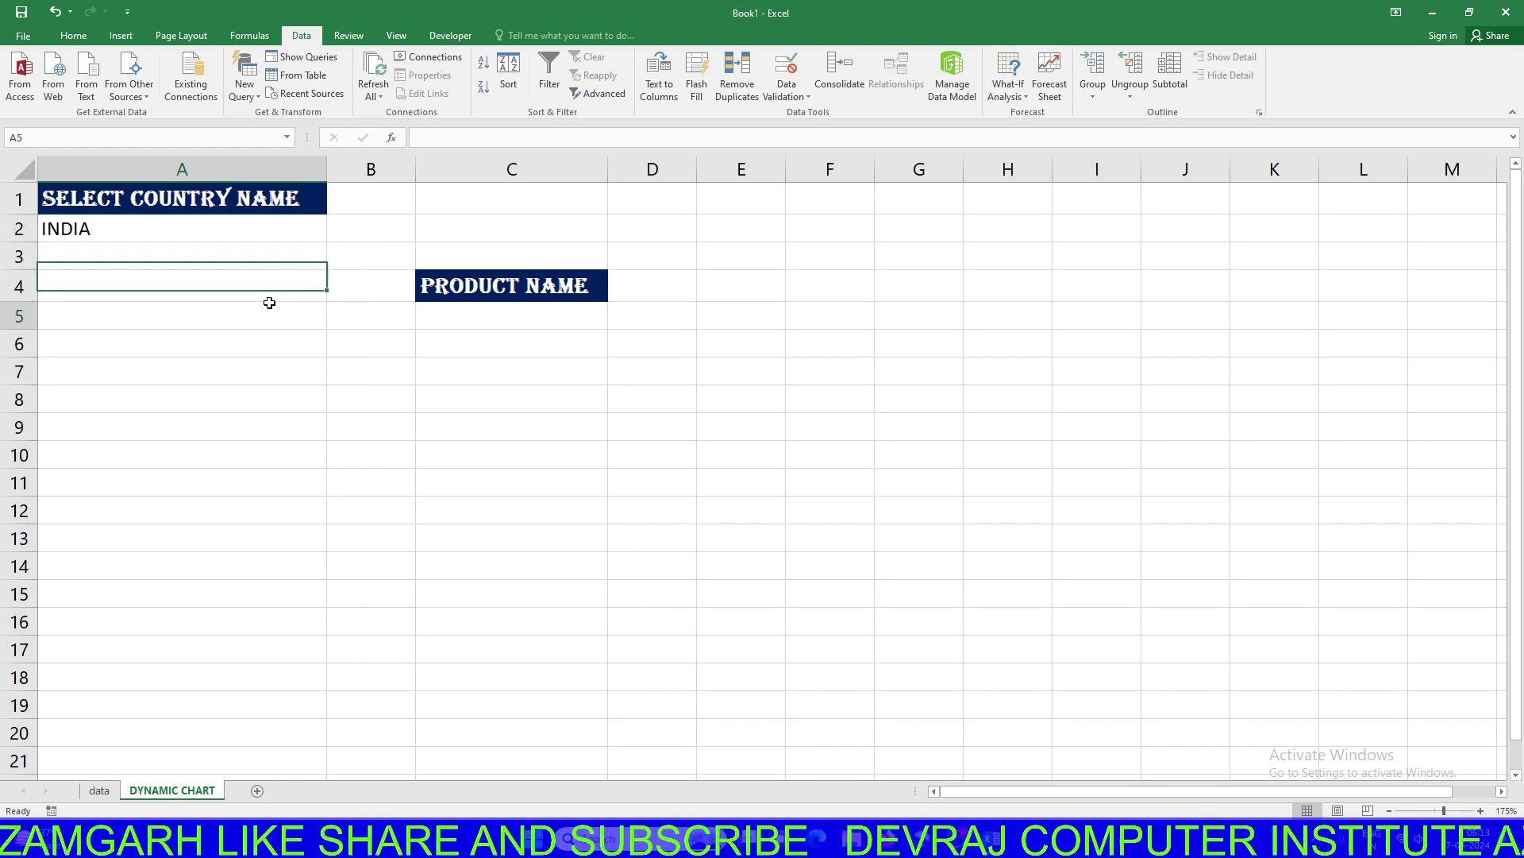
pyautogui.click(266, 240)
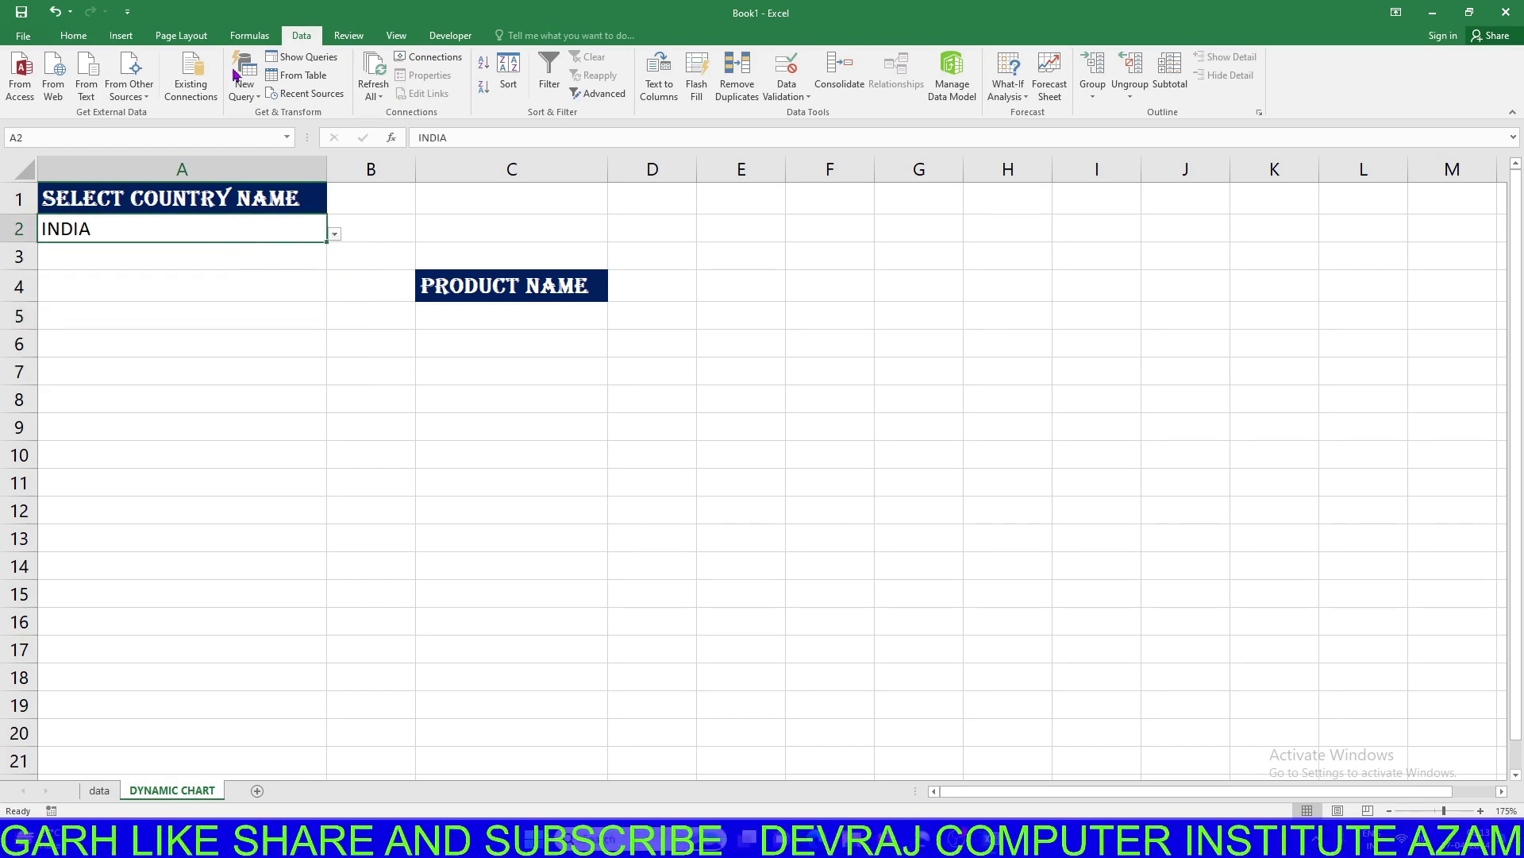
# Clear all validation from A2, delete its INDIA entry, and return to the data sheet
pyautogui.click(795, 93)
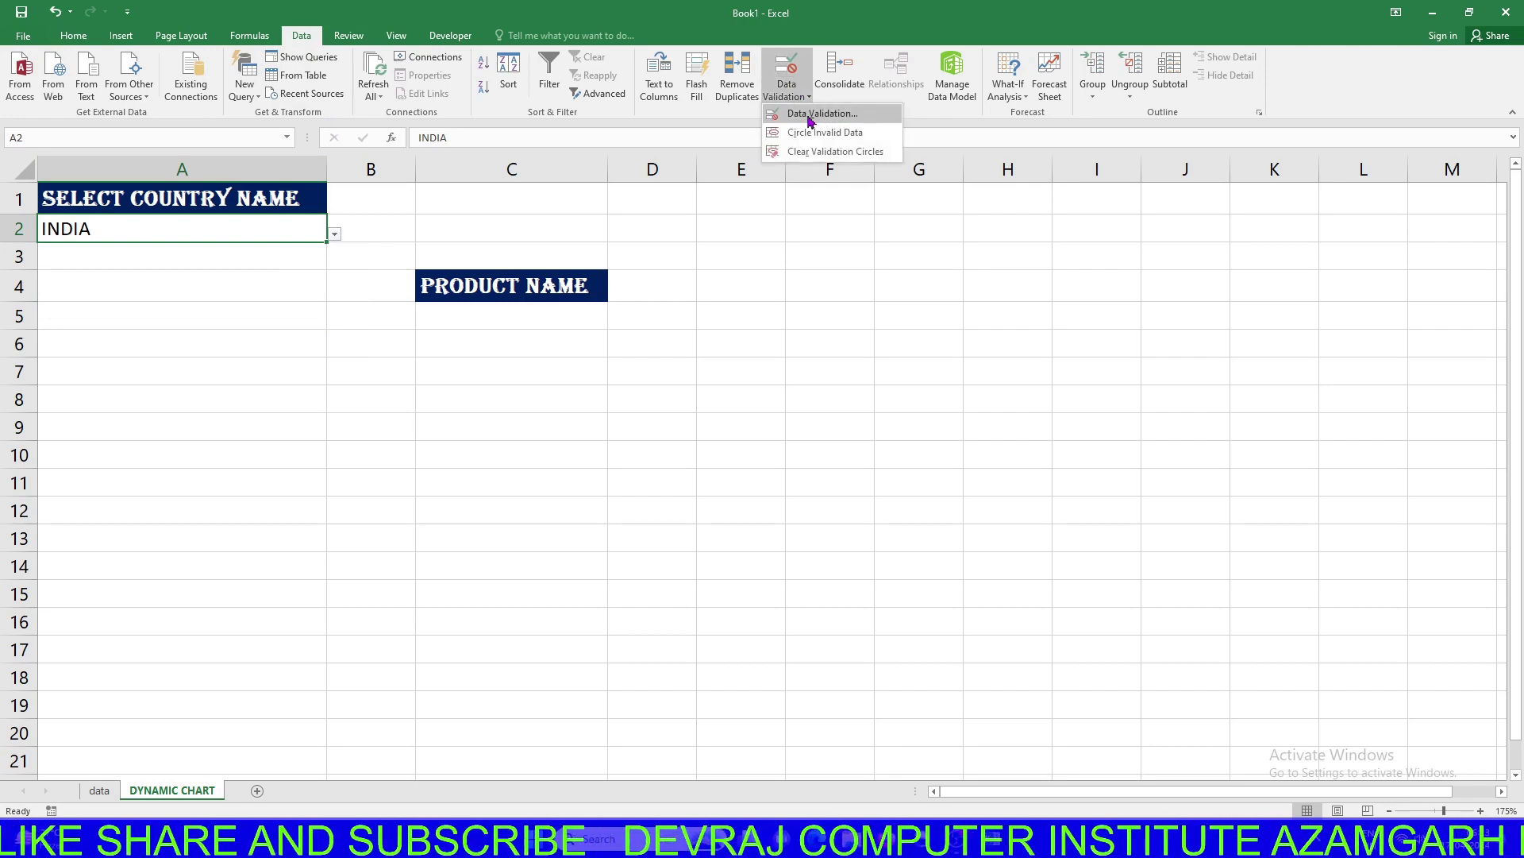
pyautogui.click(809, 120)
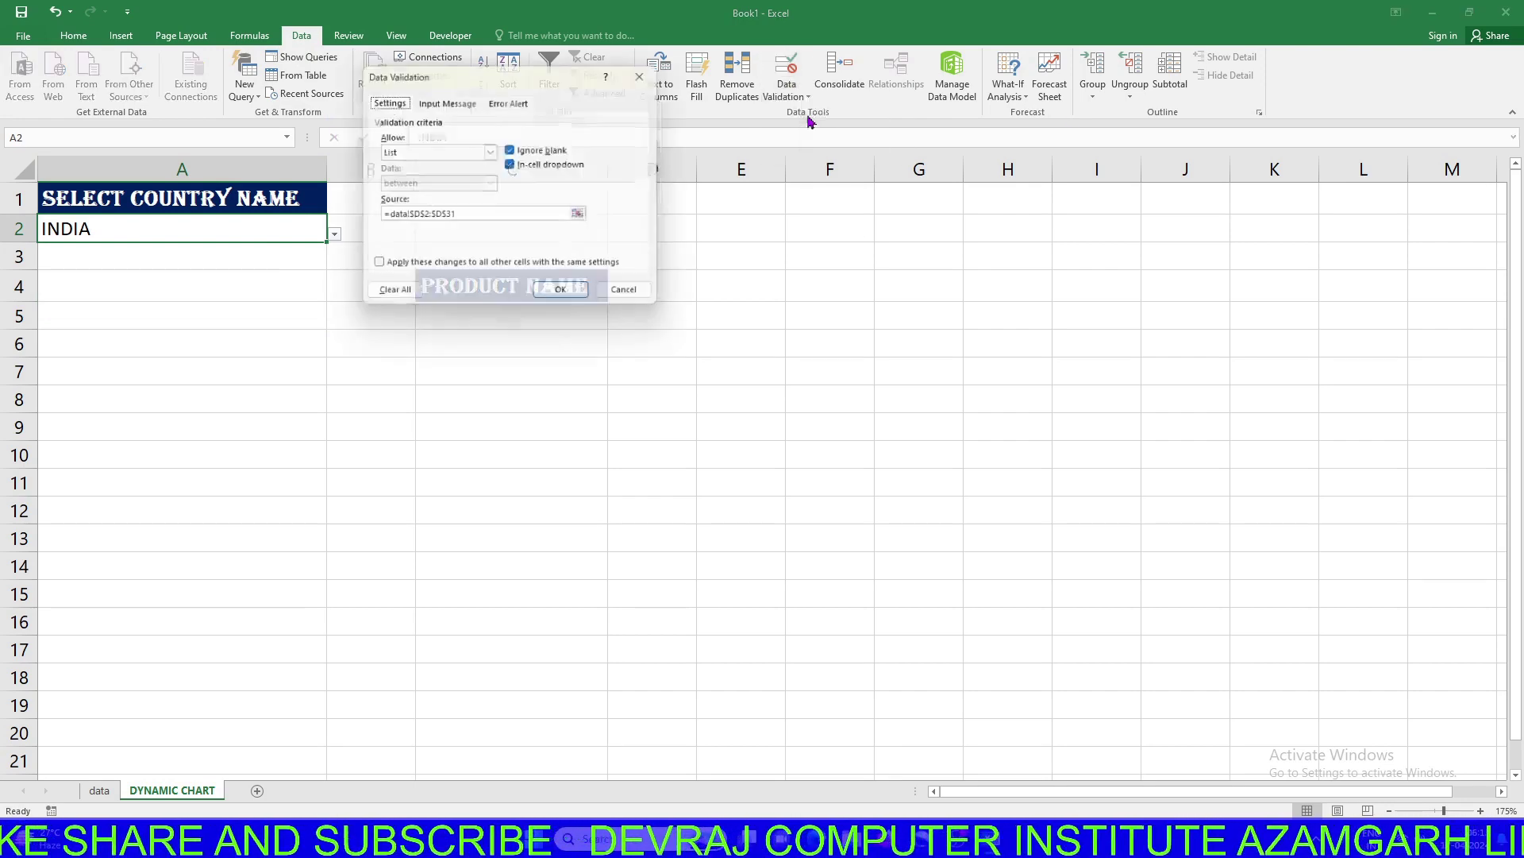
pyautogui.click(390, 297)
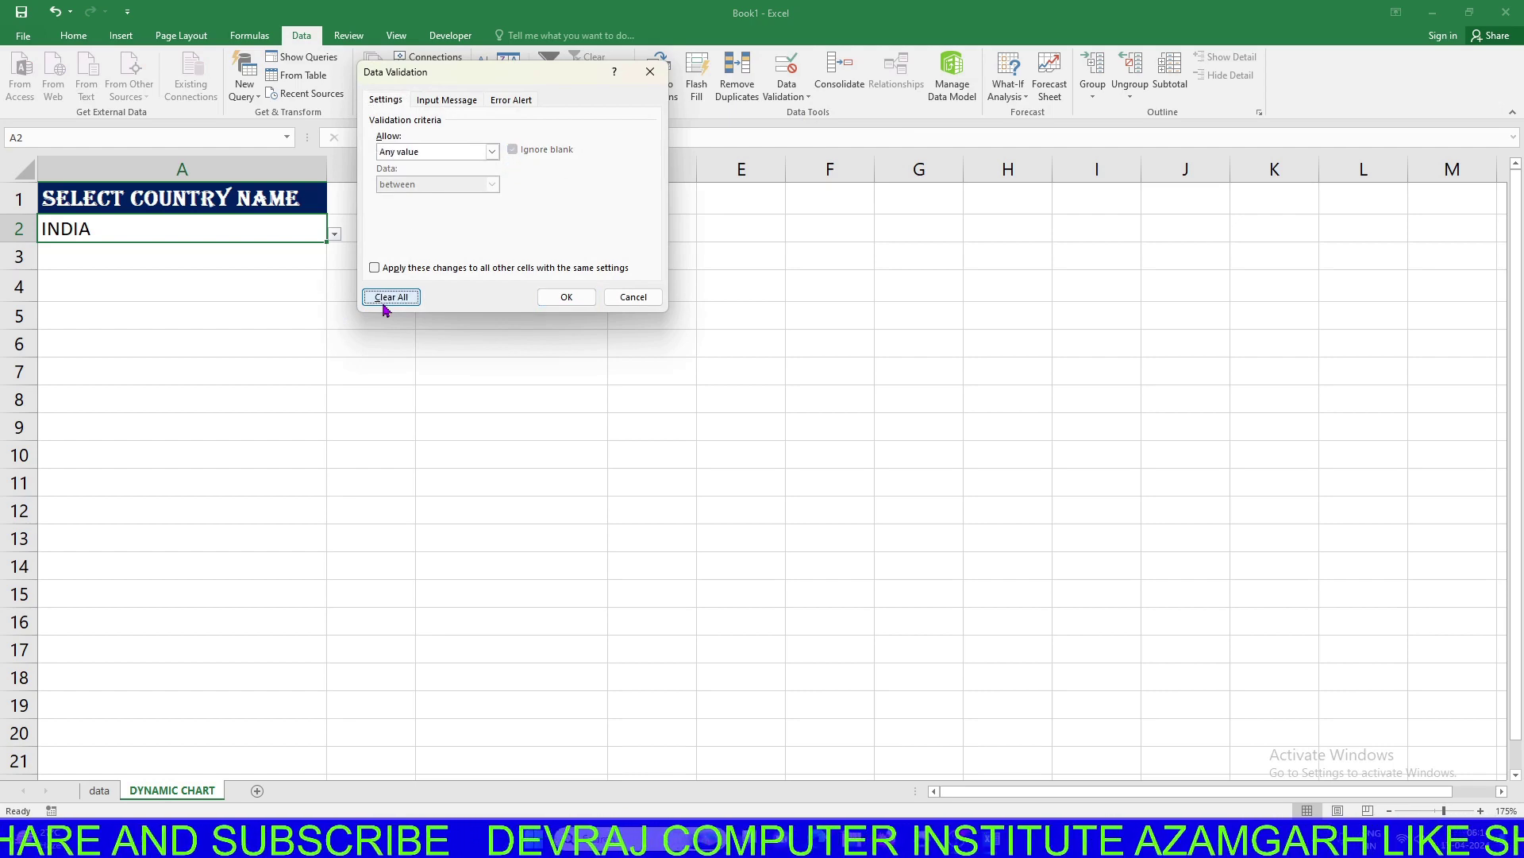
pyautogui.click(564, 297)
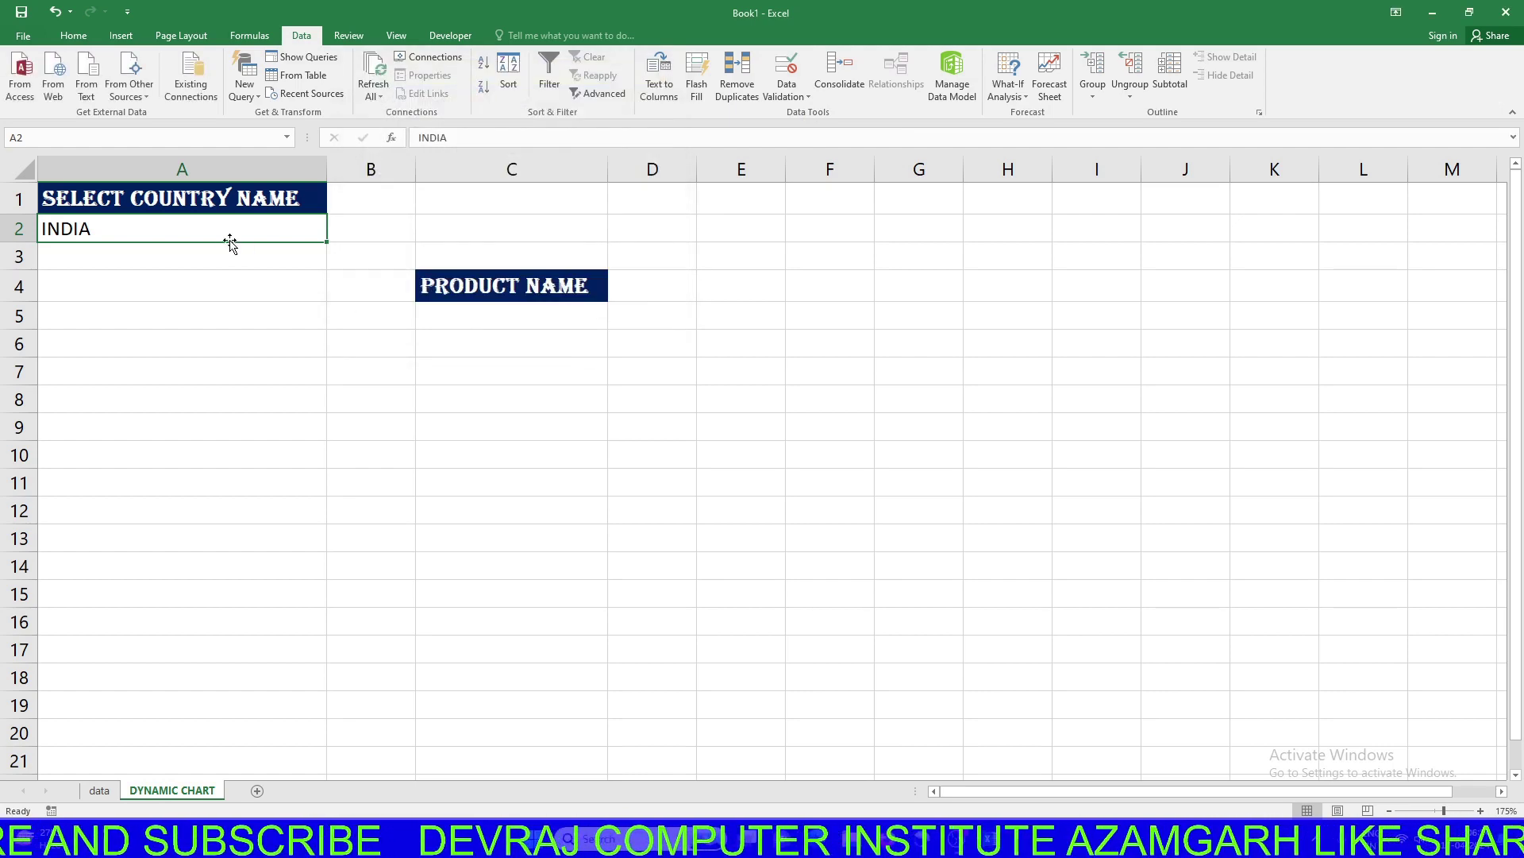
pyautogui.press('Delete')
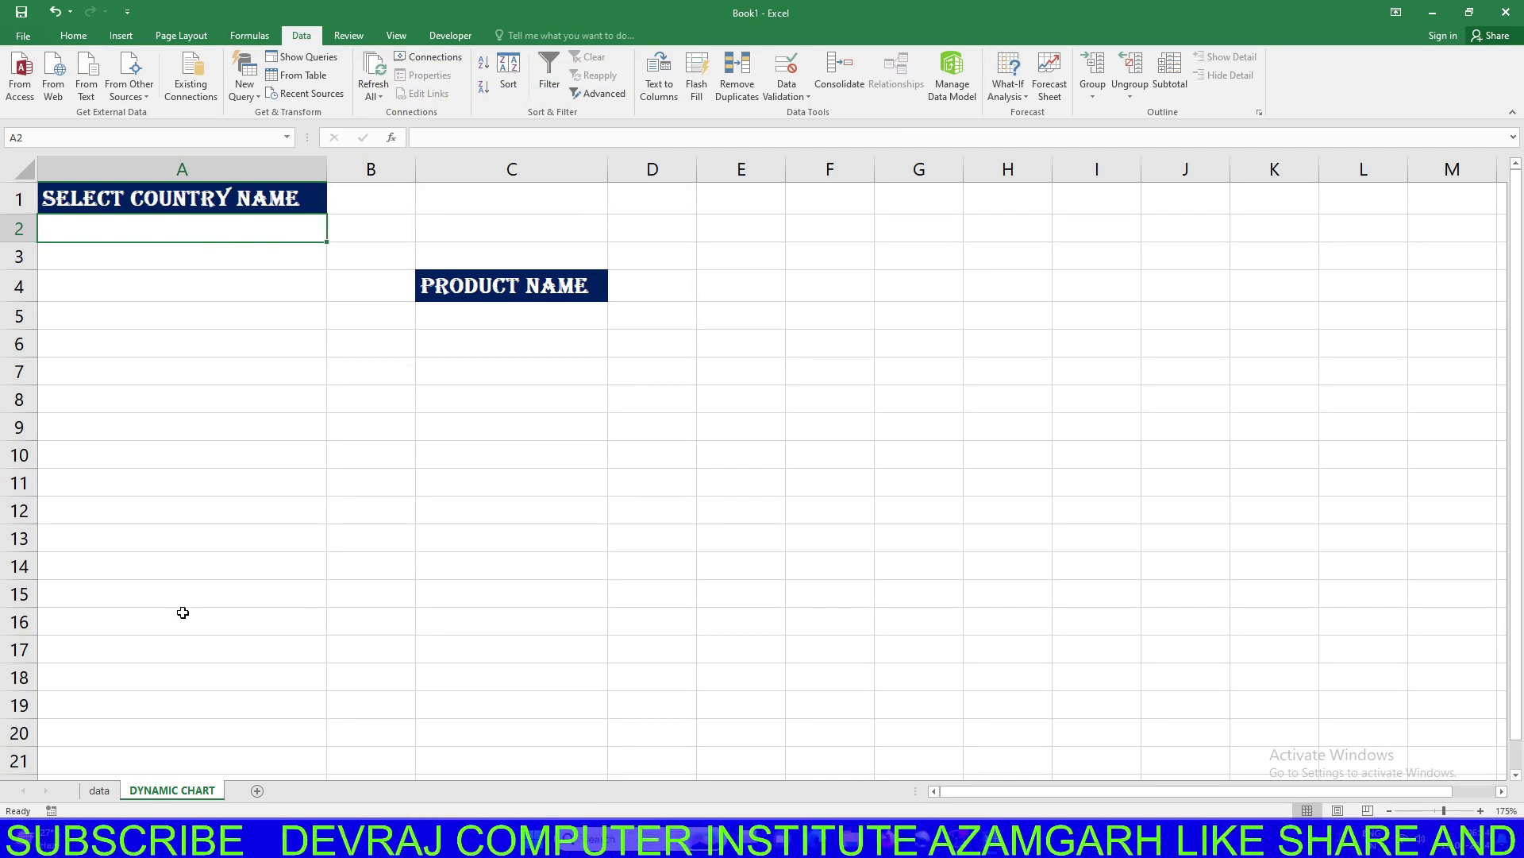
pyautogui.click(100, 790)
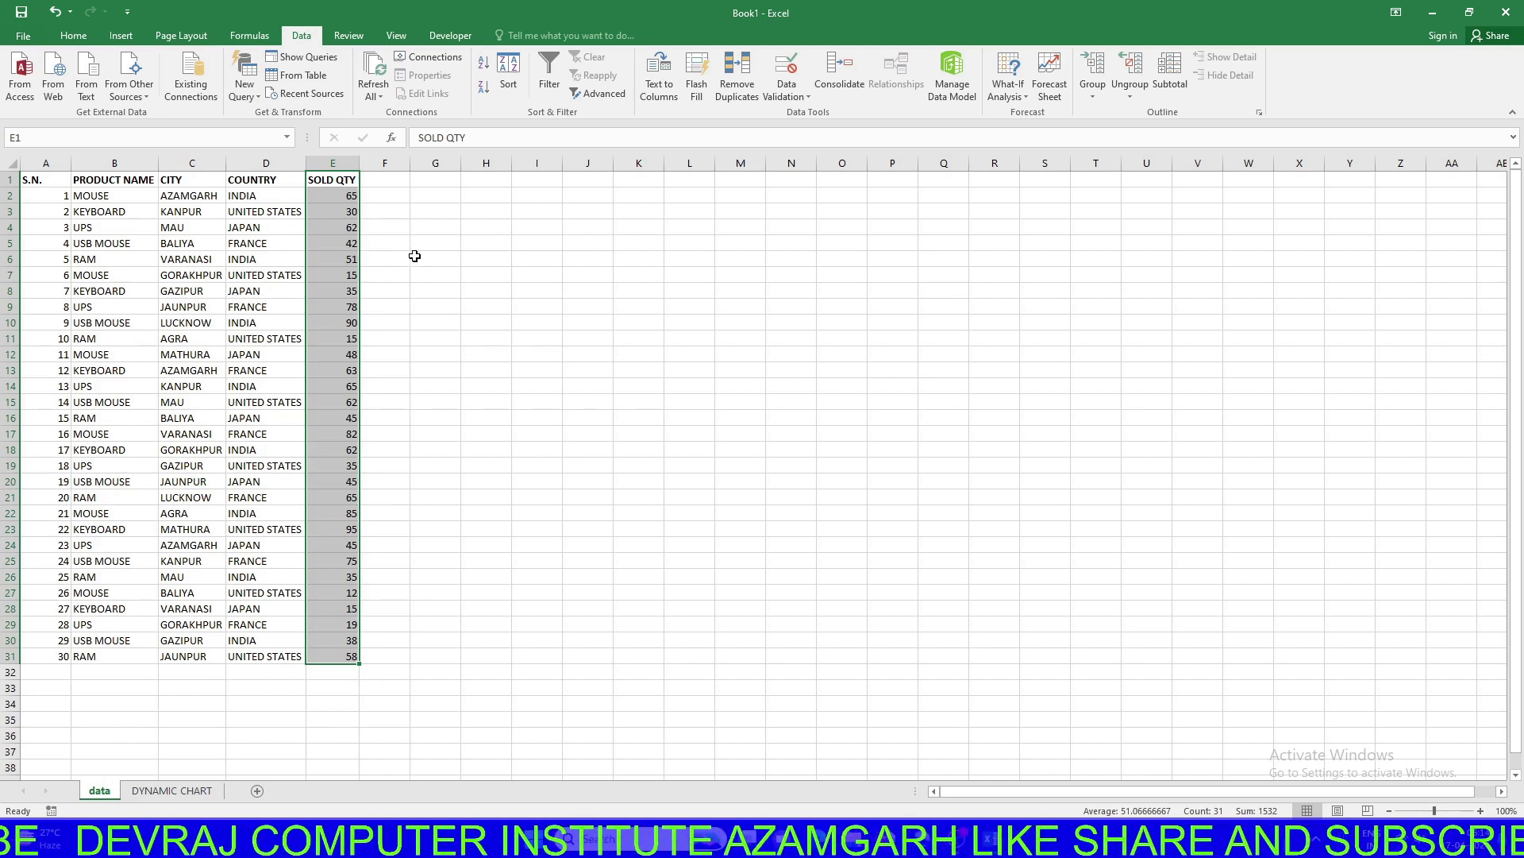
# Copy the COUNTRY column D into column N from N1 and widen column N
pyautogui.click(283, 165)
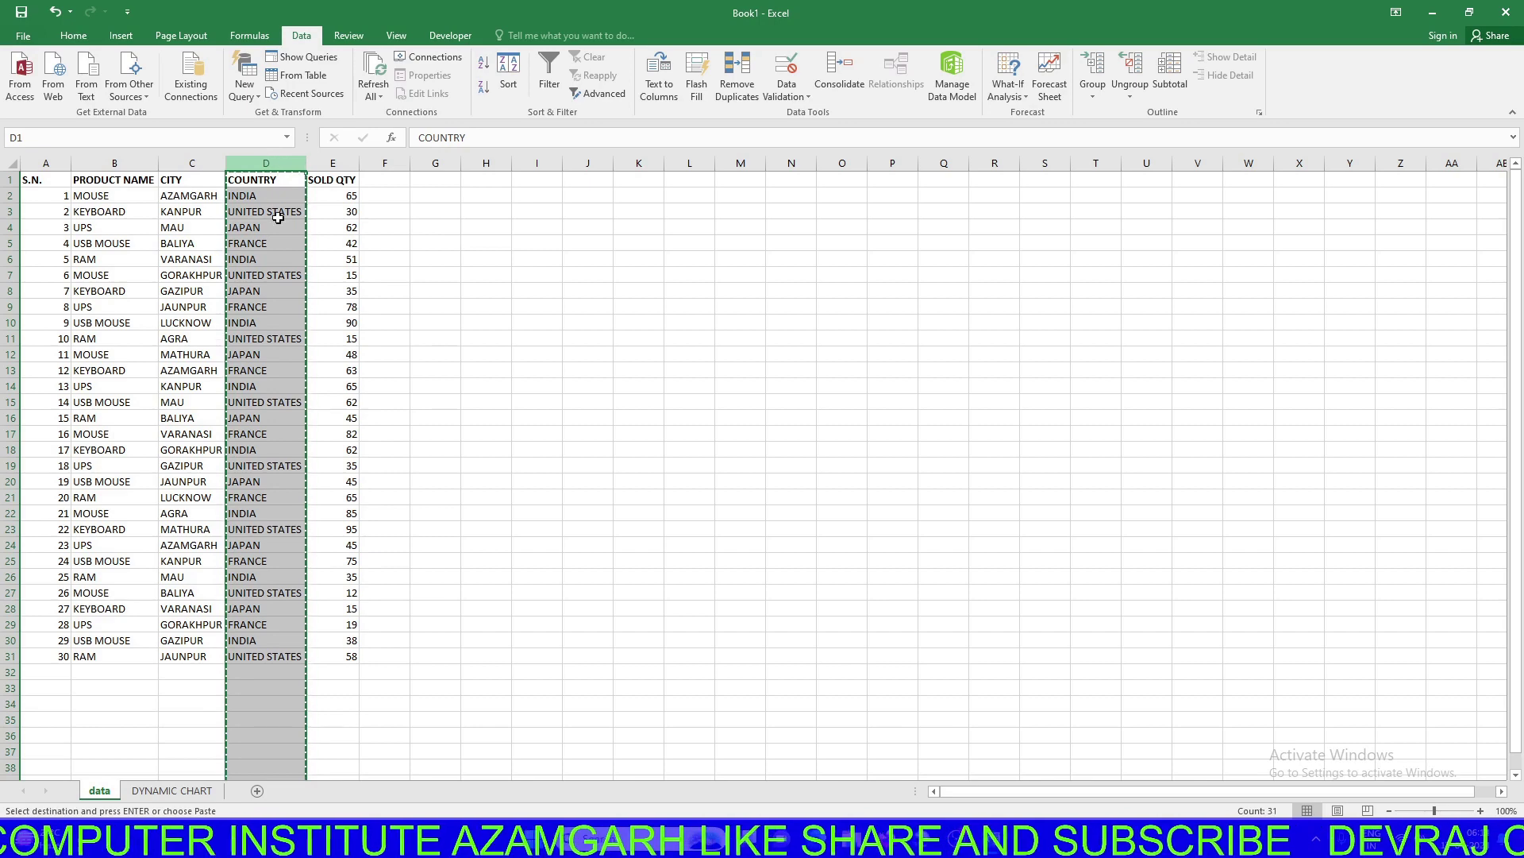
pyautogui.click(773, 178)
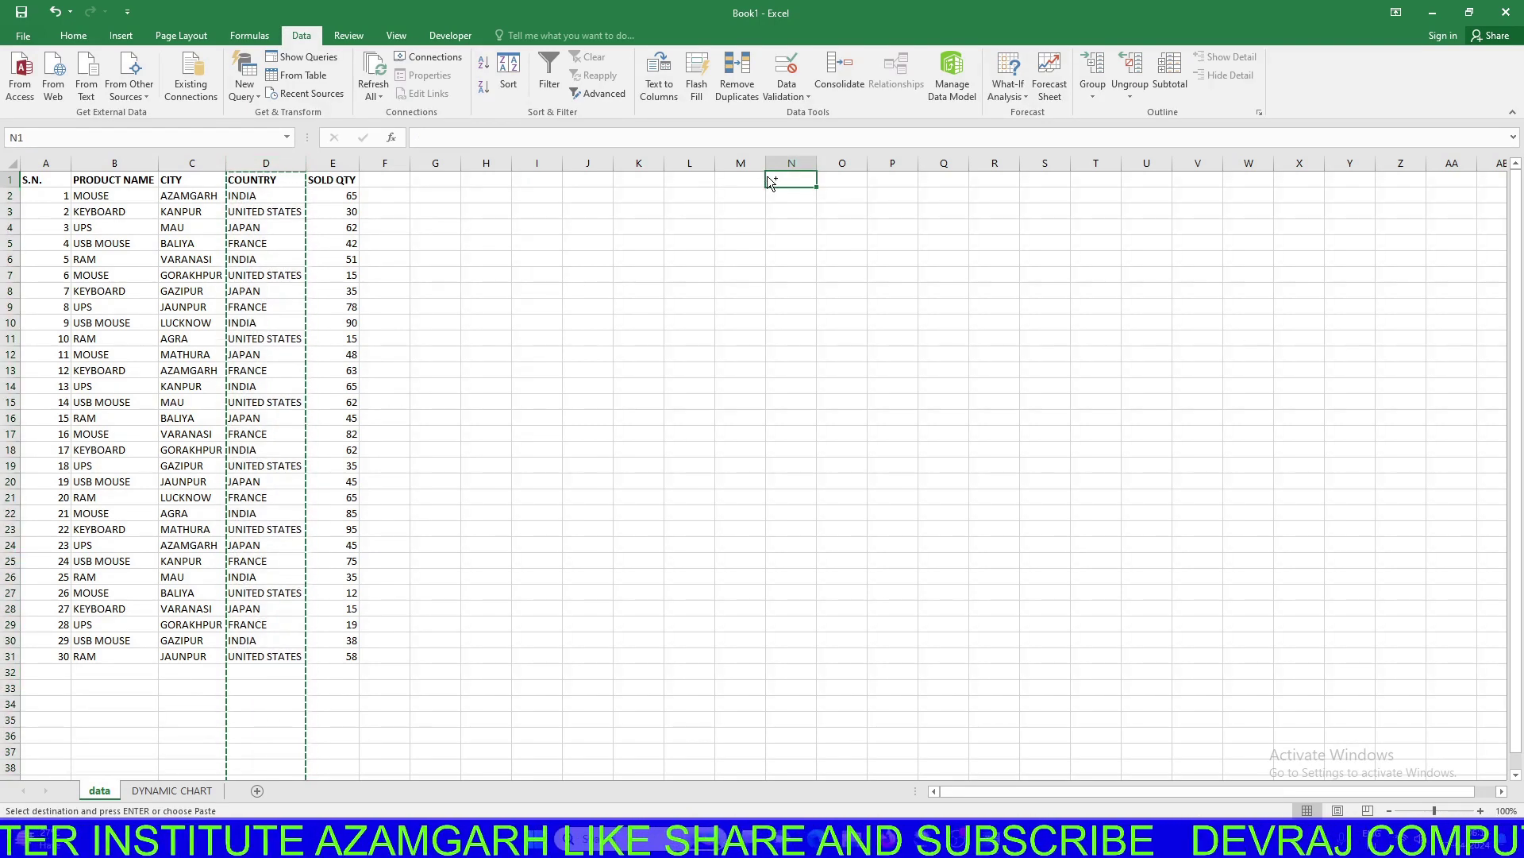
pyautogui.hotkey('ctrl', 'v')
pyautogui.moveTo(845, 161)
pyautogui.mouseDown()
pyautogui.moveTo(858, 162)
pyautogui.moveTo(830, 649)
pyautogui.mouseUp()
pyautogui.click(945, 277)
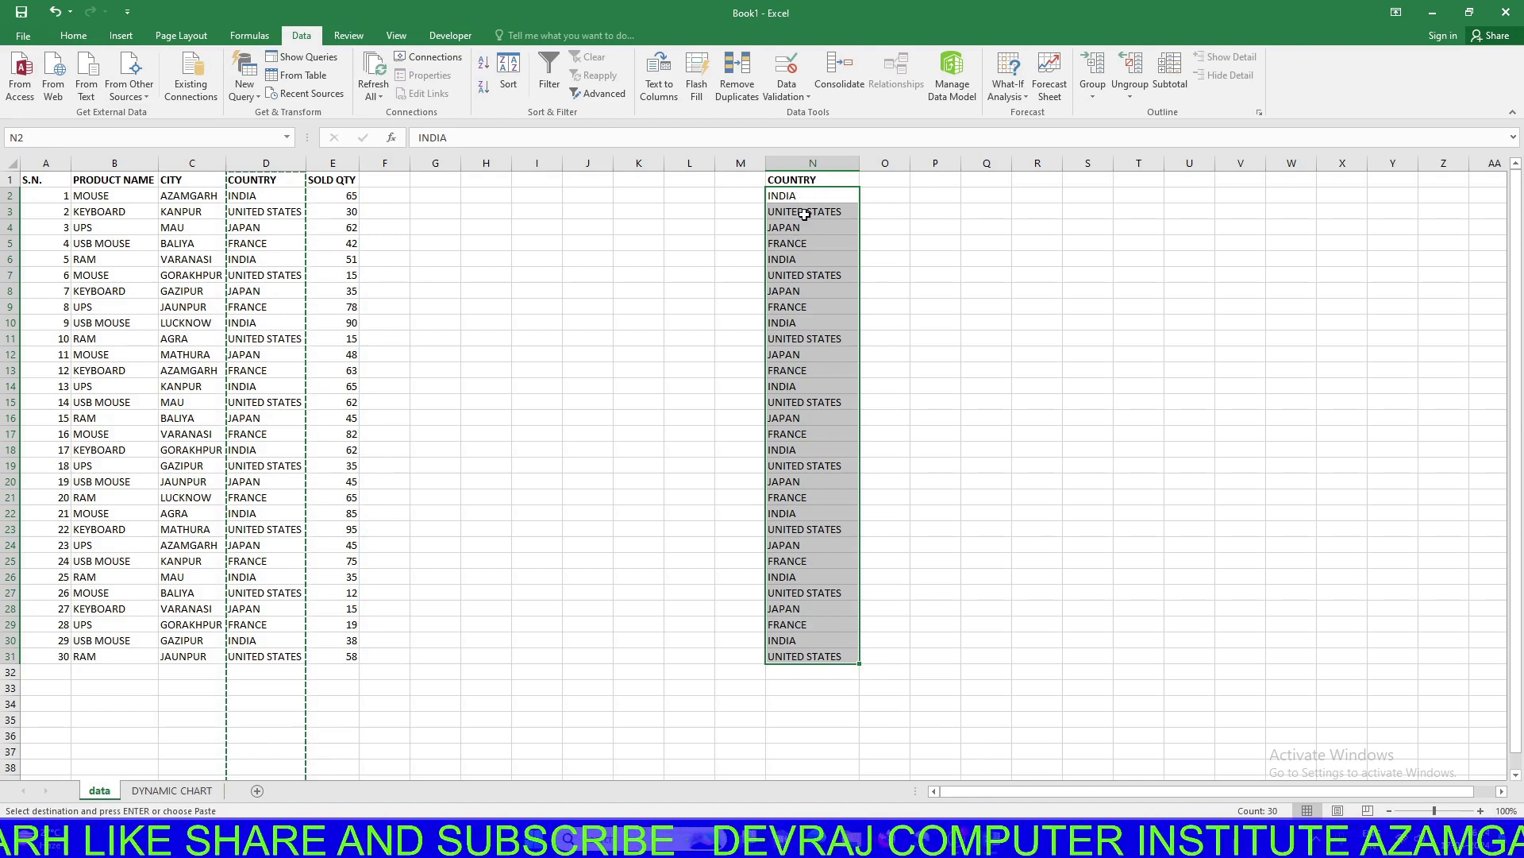
pyautogui.click(843, 161)
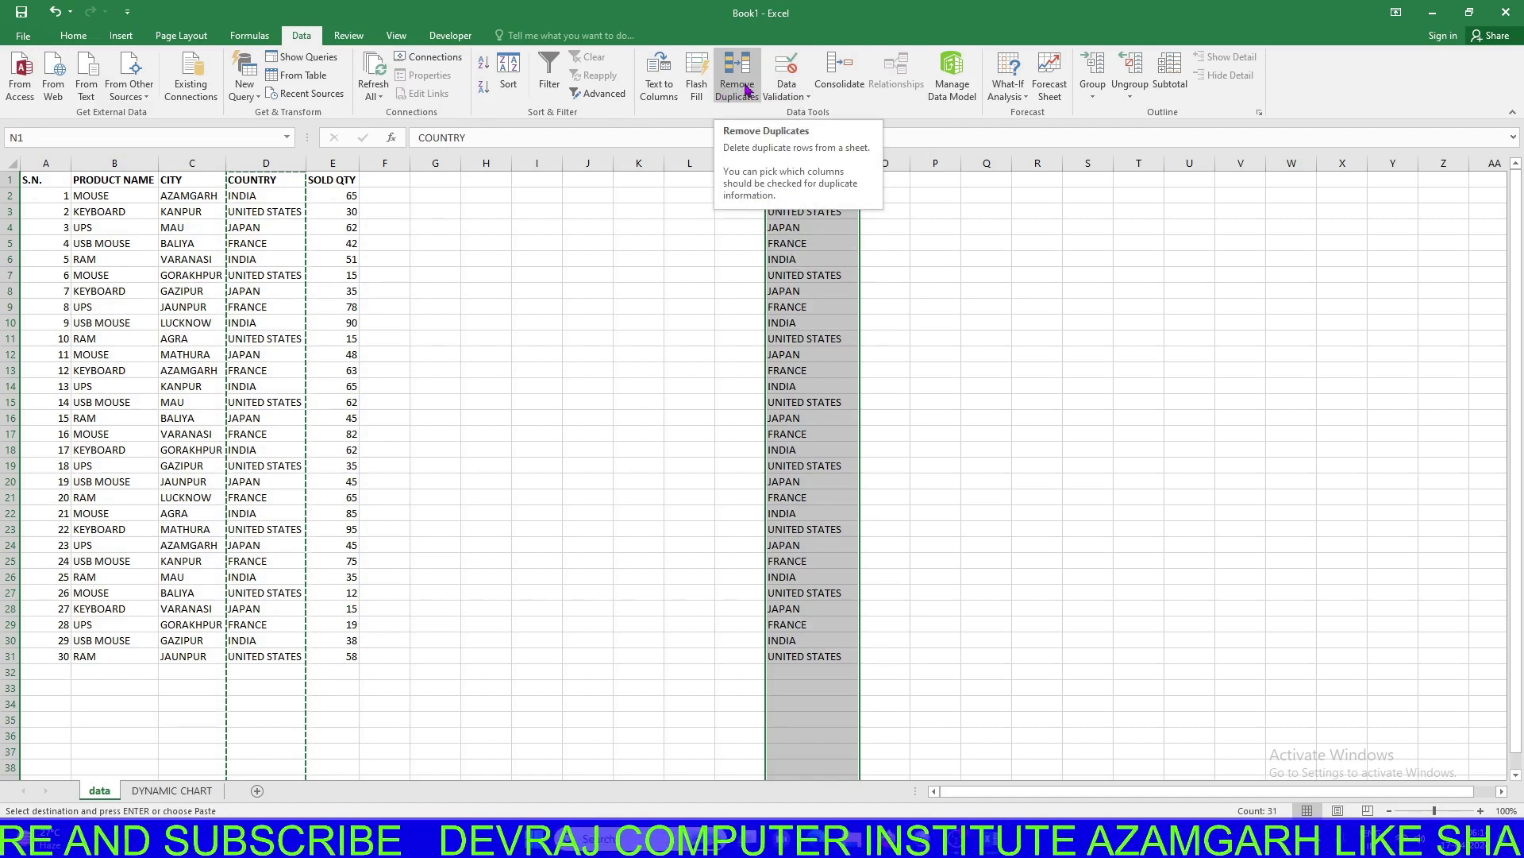
# Remove duplicate countries from column N, leaving INDIA, UNITED STATES, JAPAN and FRANCE
pyautogui.click(736, 77)
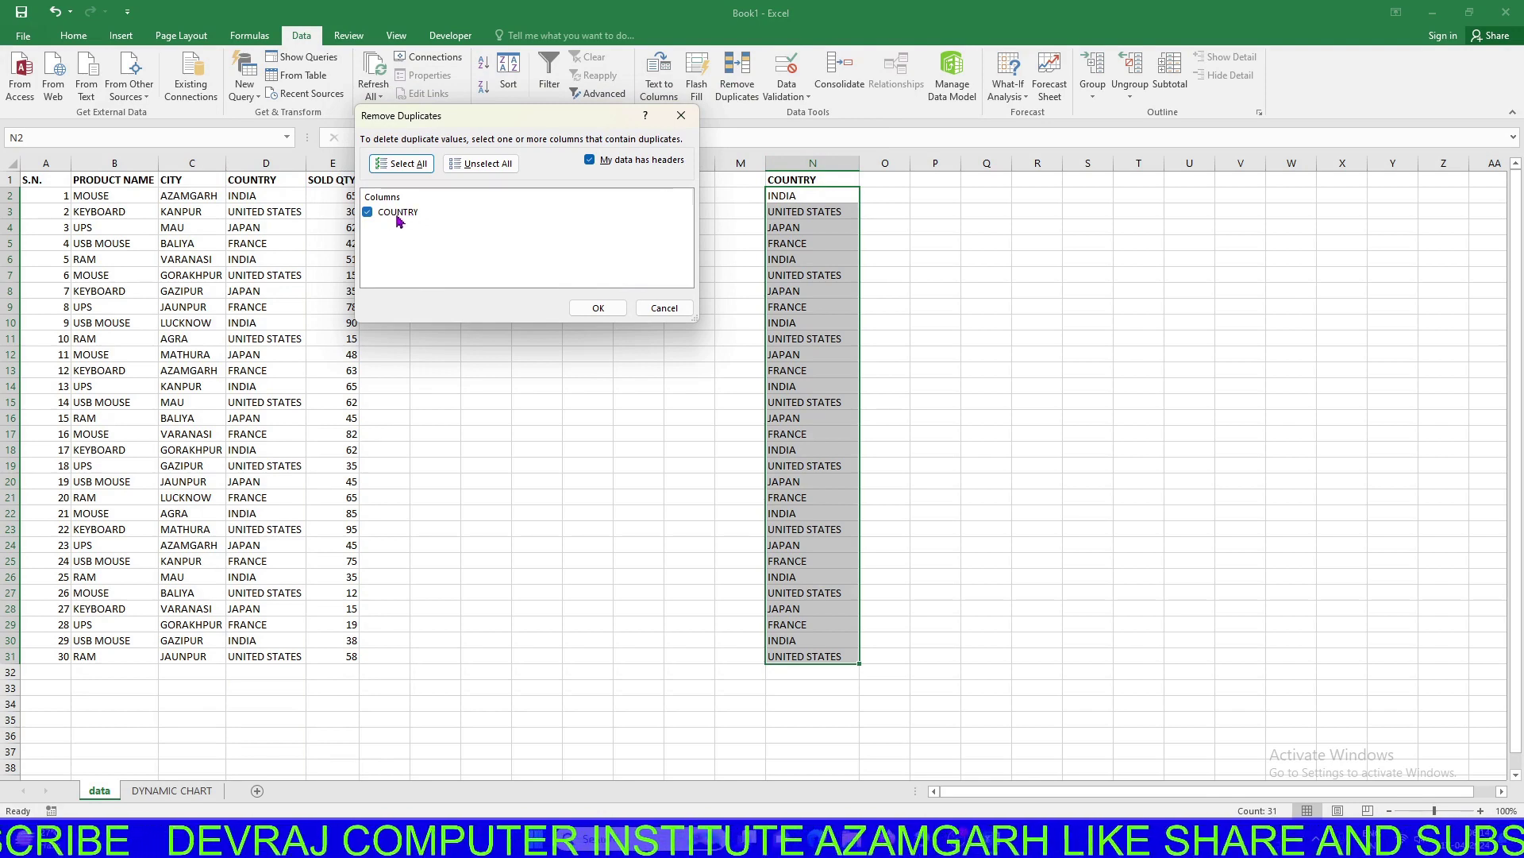
pyautogui.click(403, 220)
pyautogui.click(397, 221)
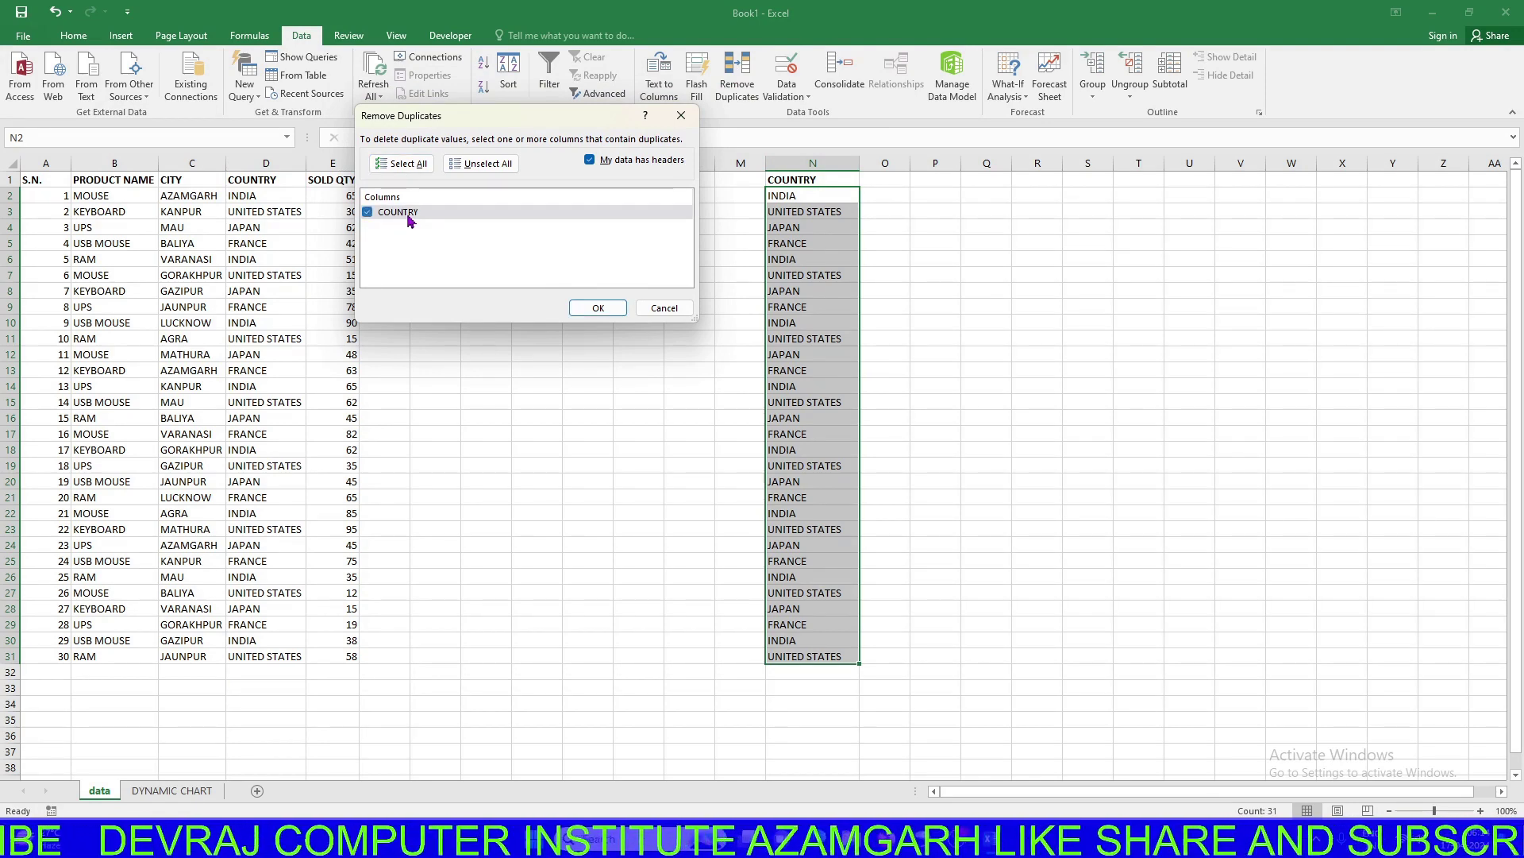
pyautogui.click(594, 309)
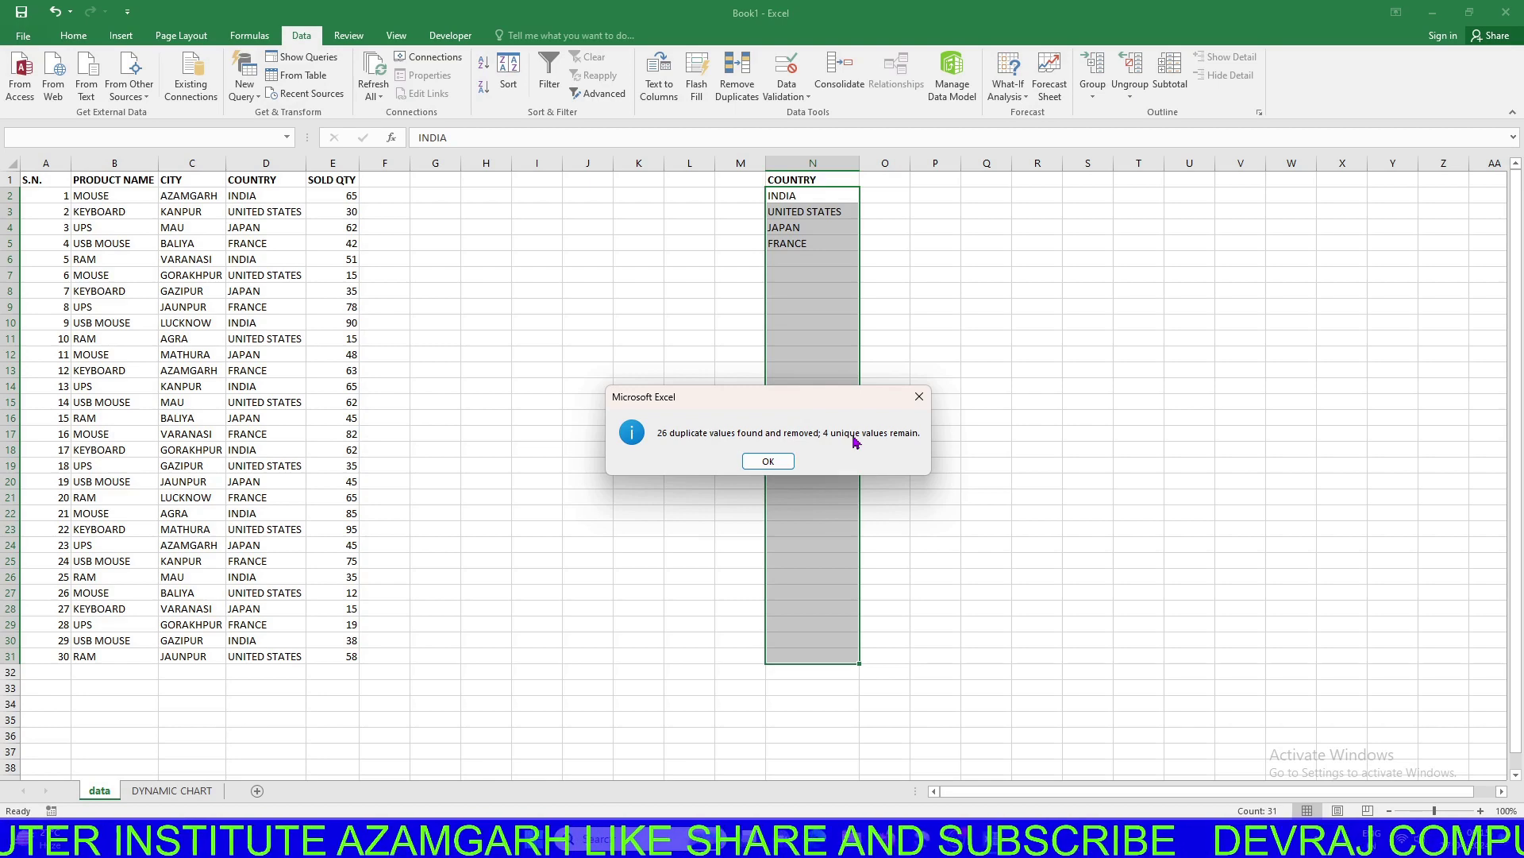
pyautogui.click(767, 460)
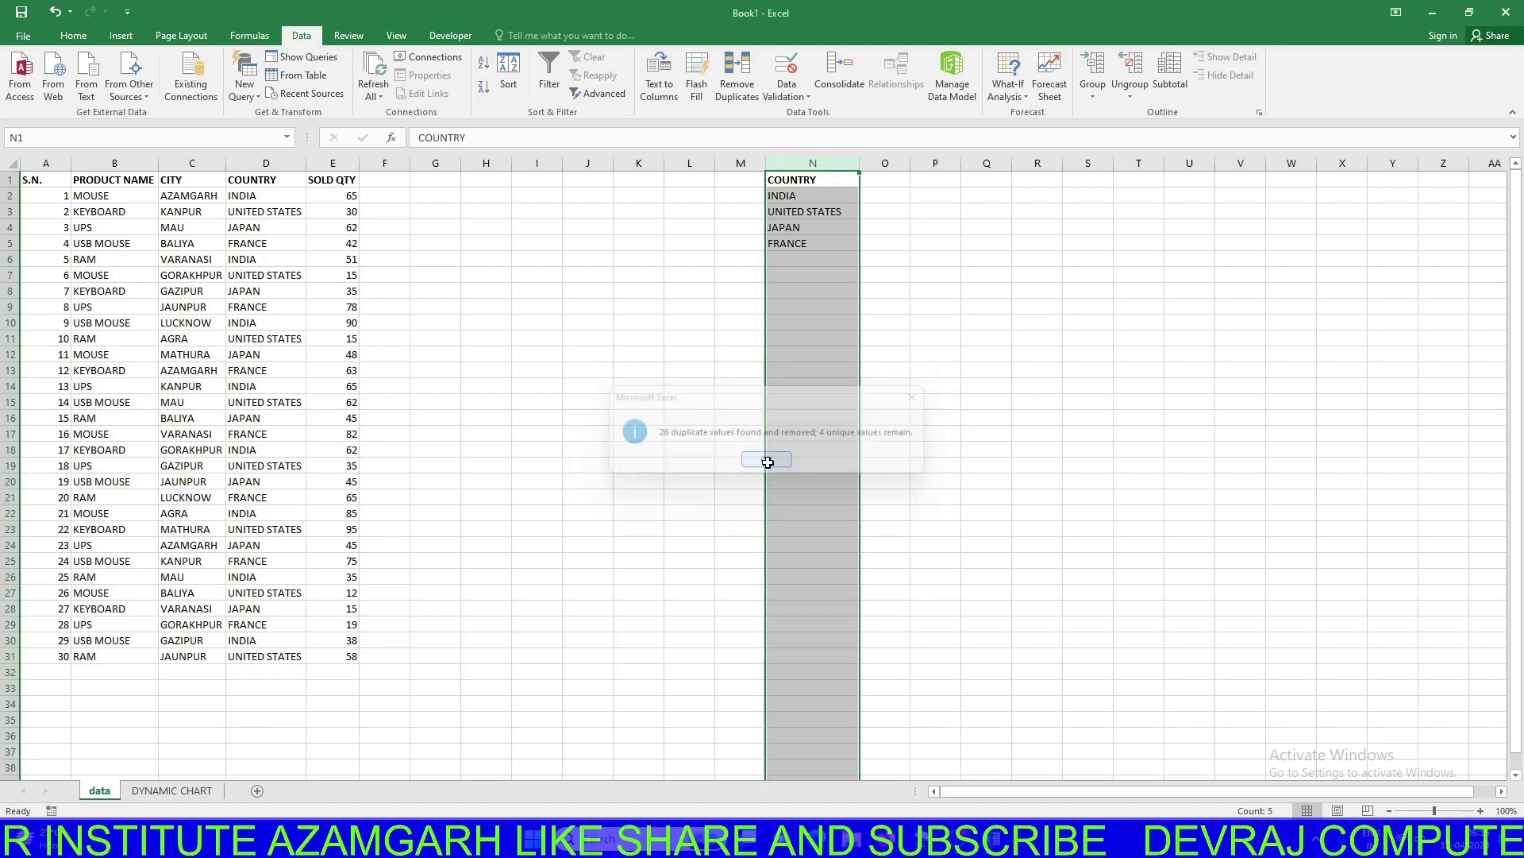
pyautogui.click(944, 340)
# Select the unique country list N2:N5 to verify its four entries
pyautogui.click(788, 195)
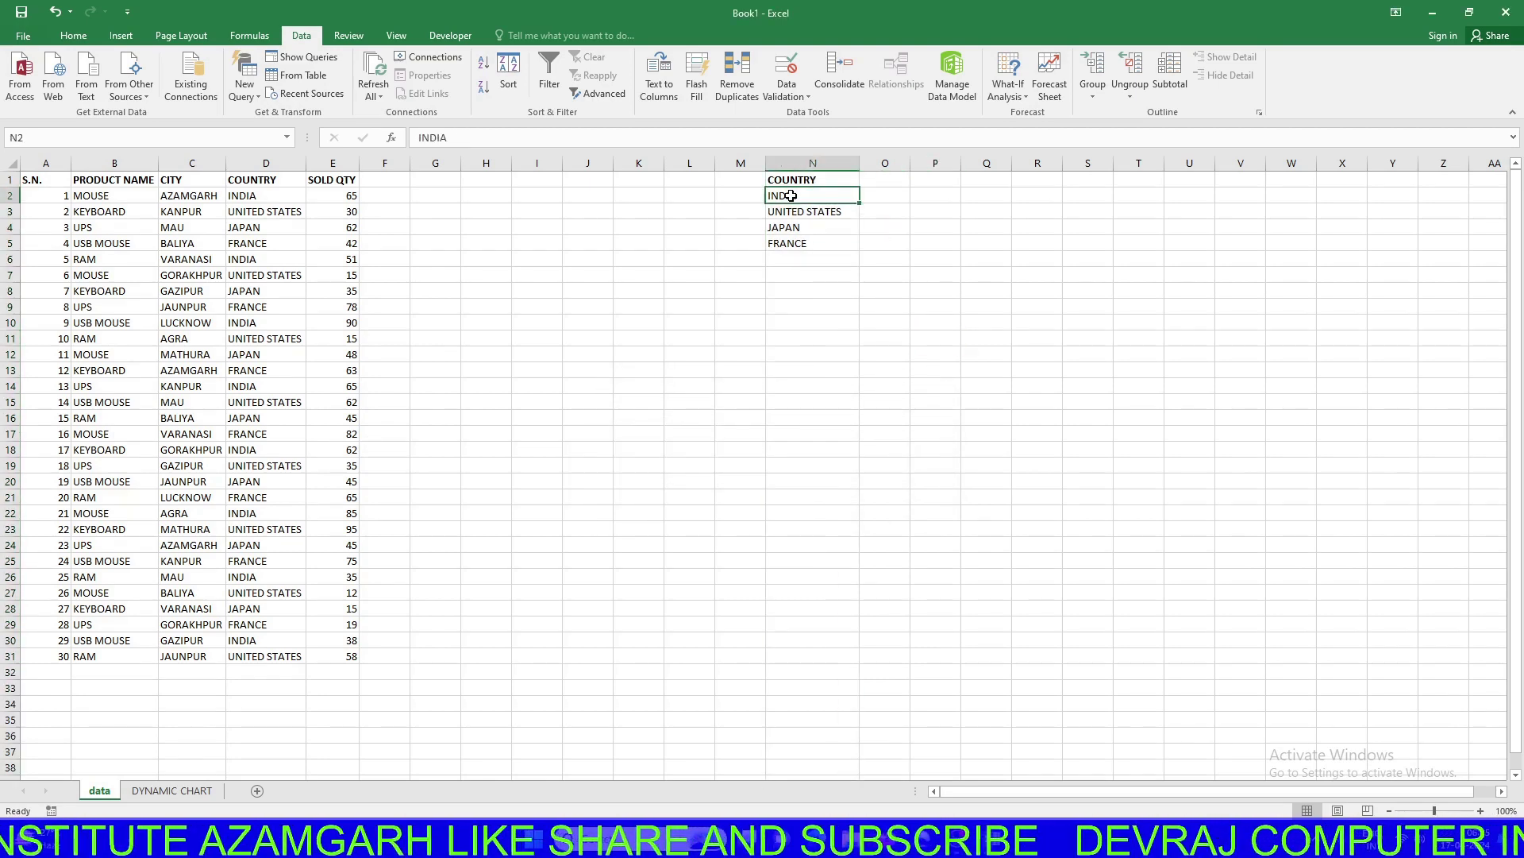
pyautogui.click(826, 212)
pyautogui.moveTo(808, 197); pyautogui.dragTo(808, 244)
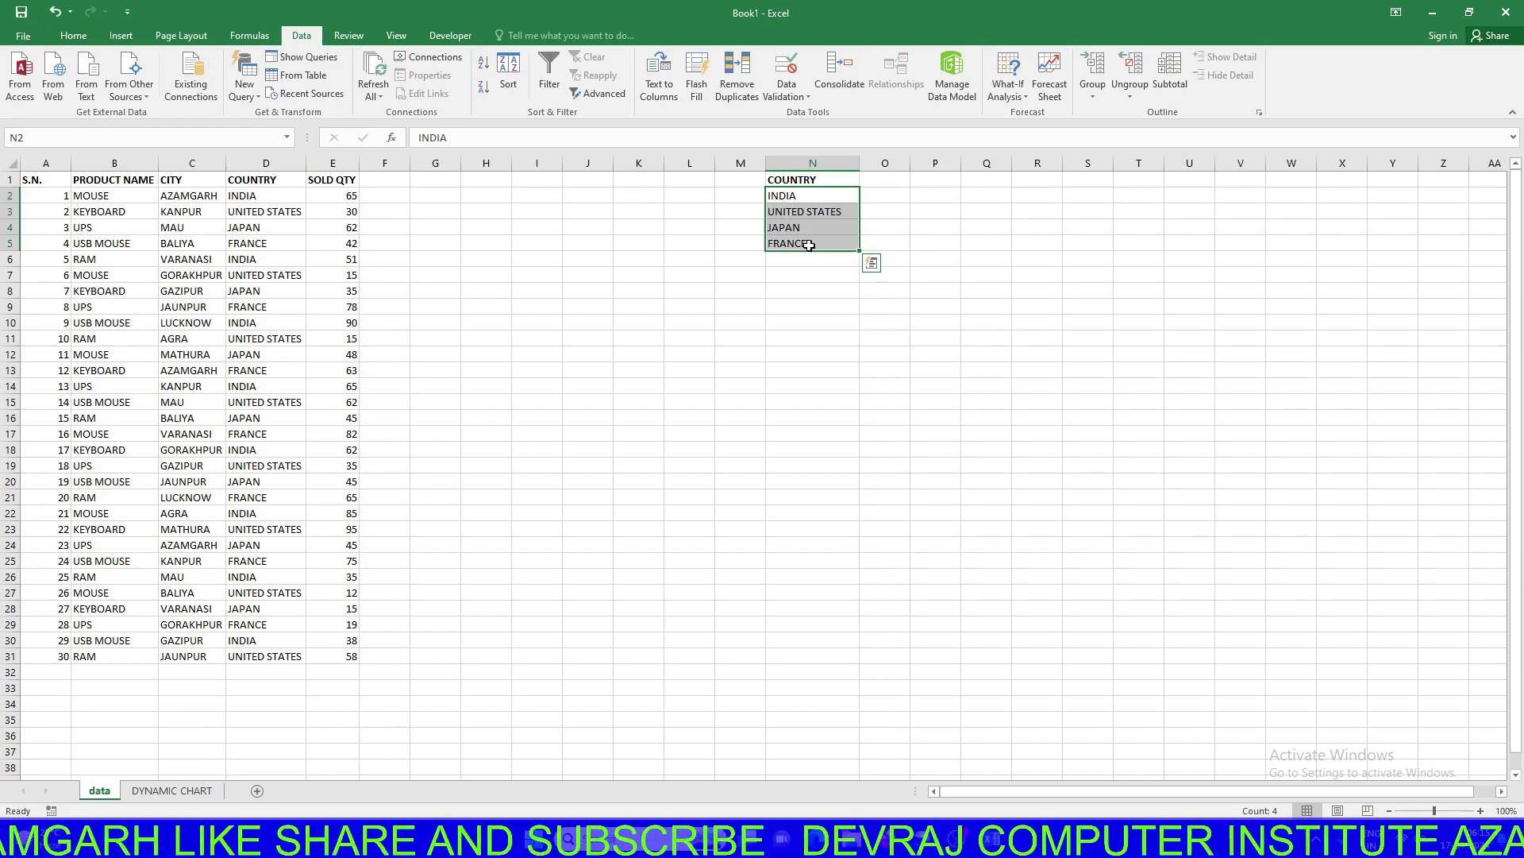
pyautogui.click(721, 340)
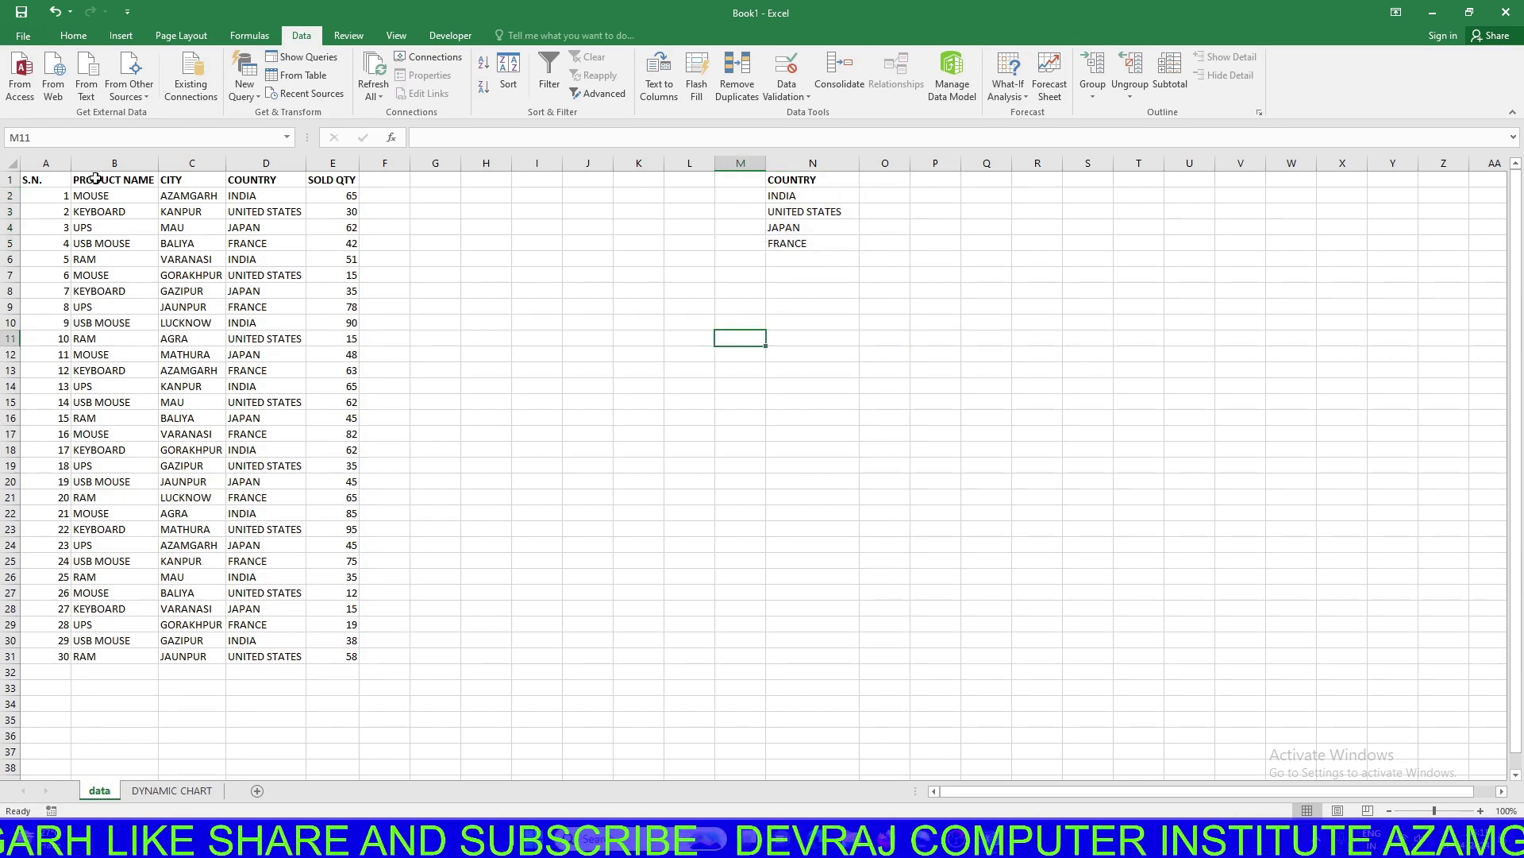
pyautogui.click(135, 166)
# Copy the PRODUCT NAME column into column Q and remove its duplicate entries
pyautogui.hotkey('ctrl', 'c')
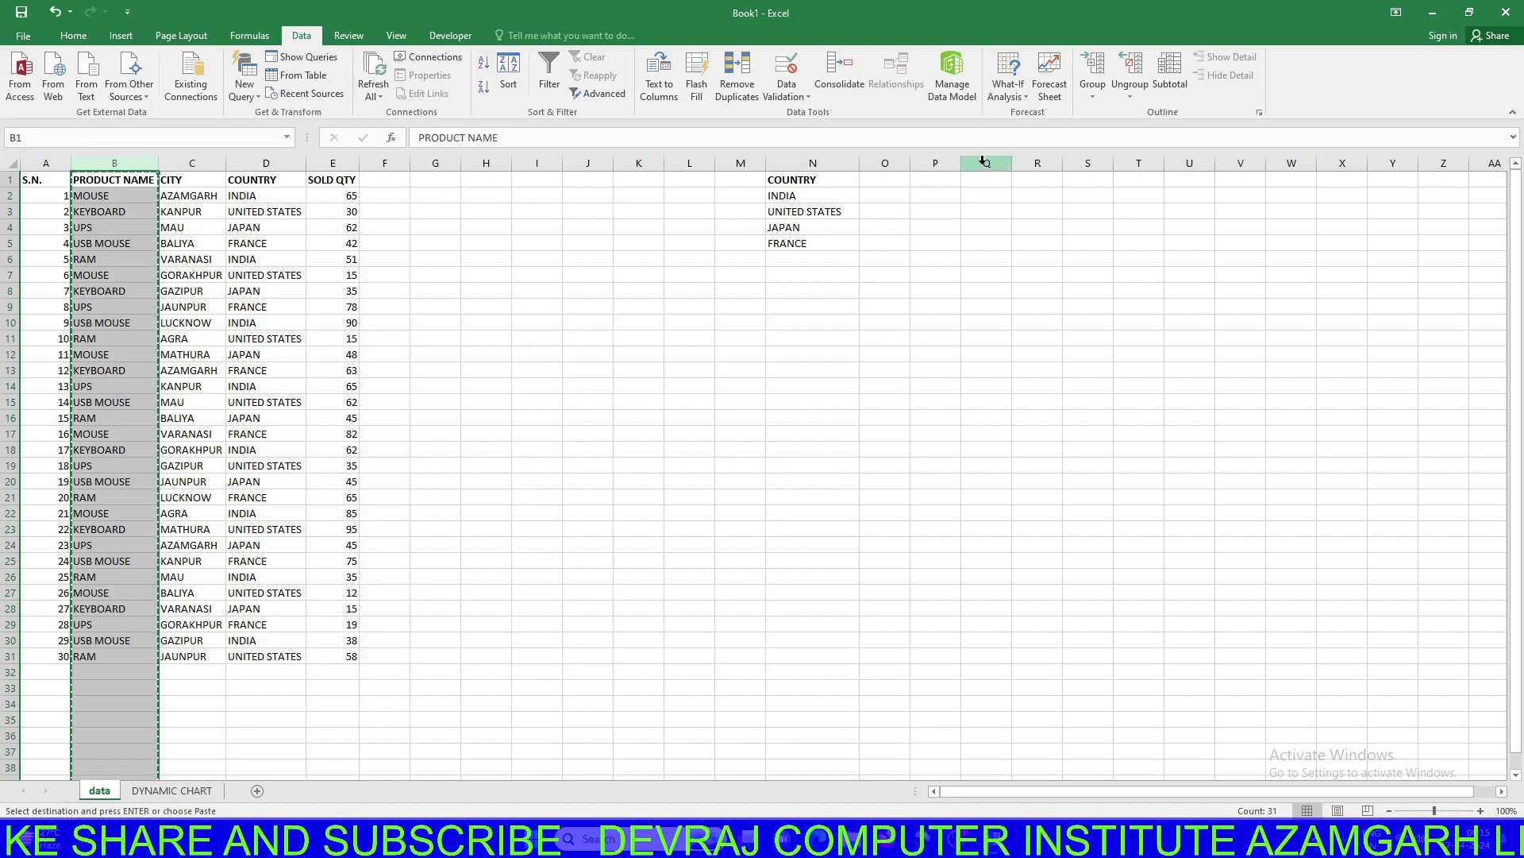
pyautogui.click(983, 161)
pyautogui.hotkey('ctrl', 'v')
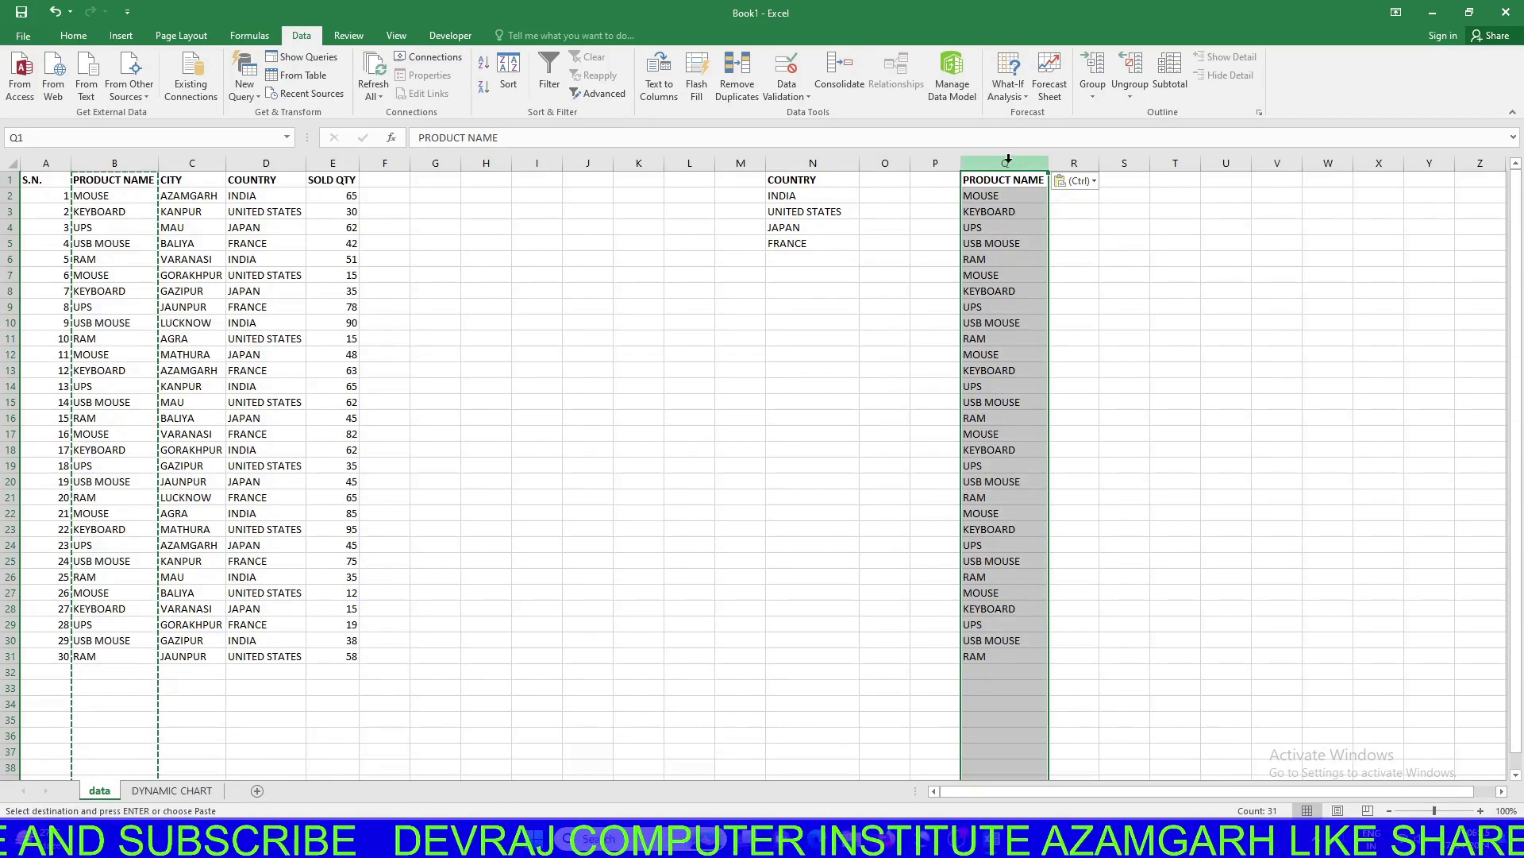
pyautogui.click(732, 71)
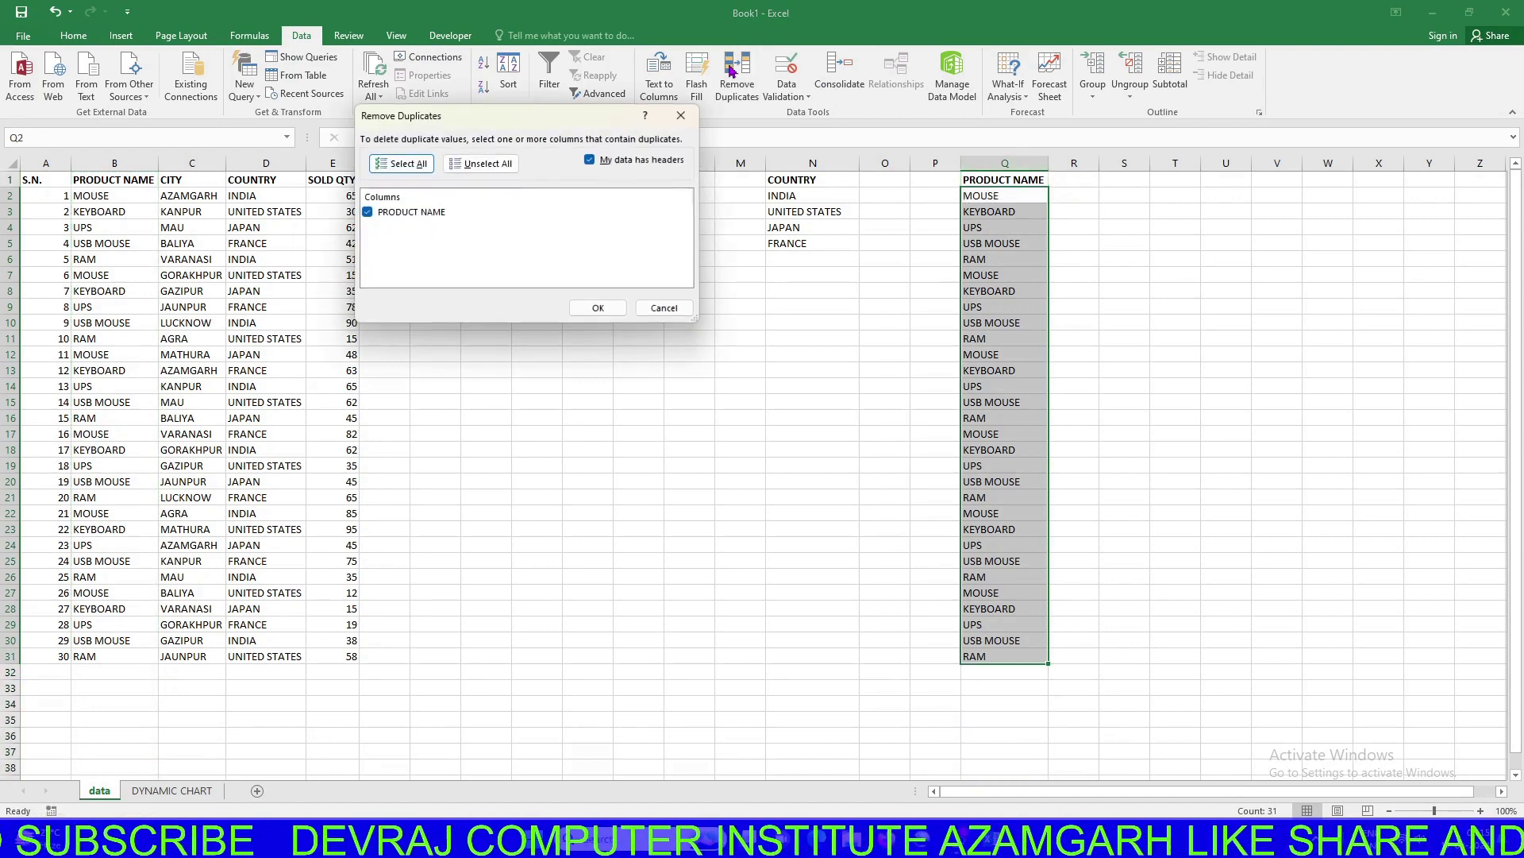
pyautogui.click(597, 312)
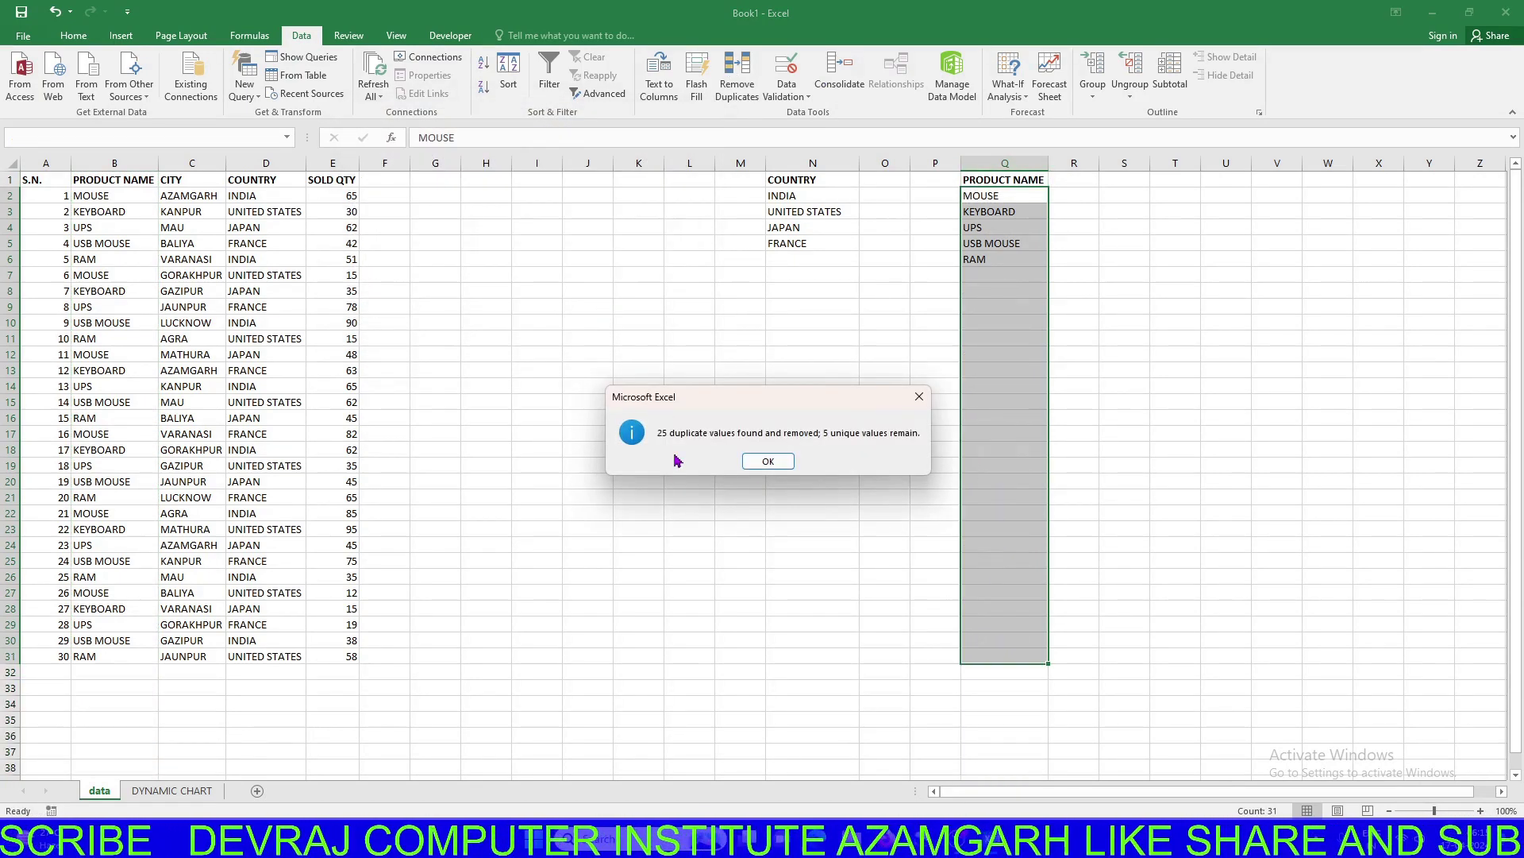
pyautogui.click(768, 460)
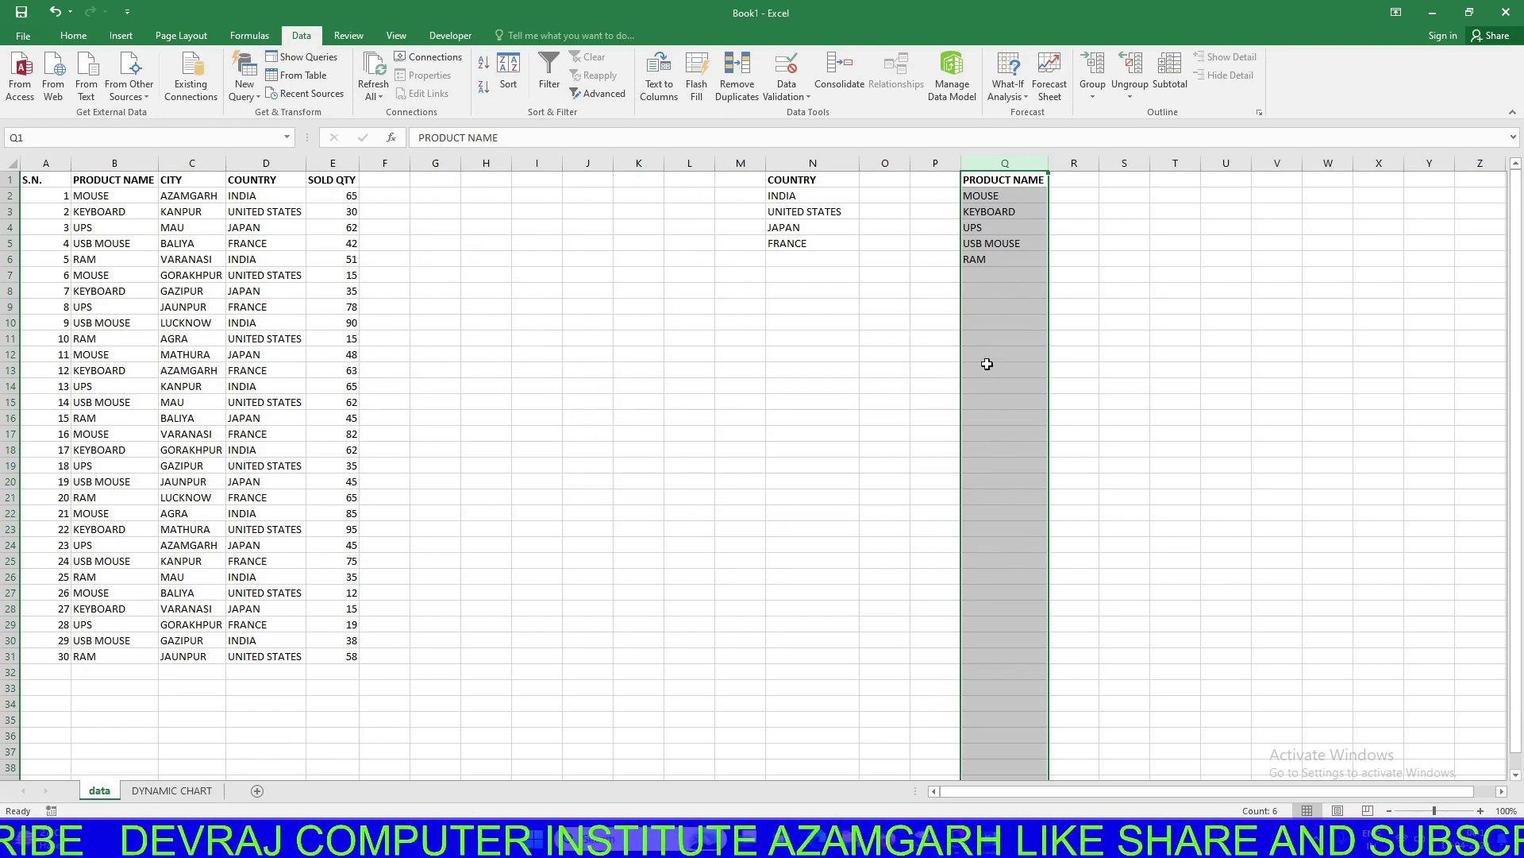
# Copy the five unique product names in Q2:Q6
pyautogui.click(870, 303)
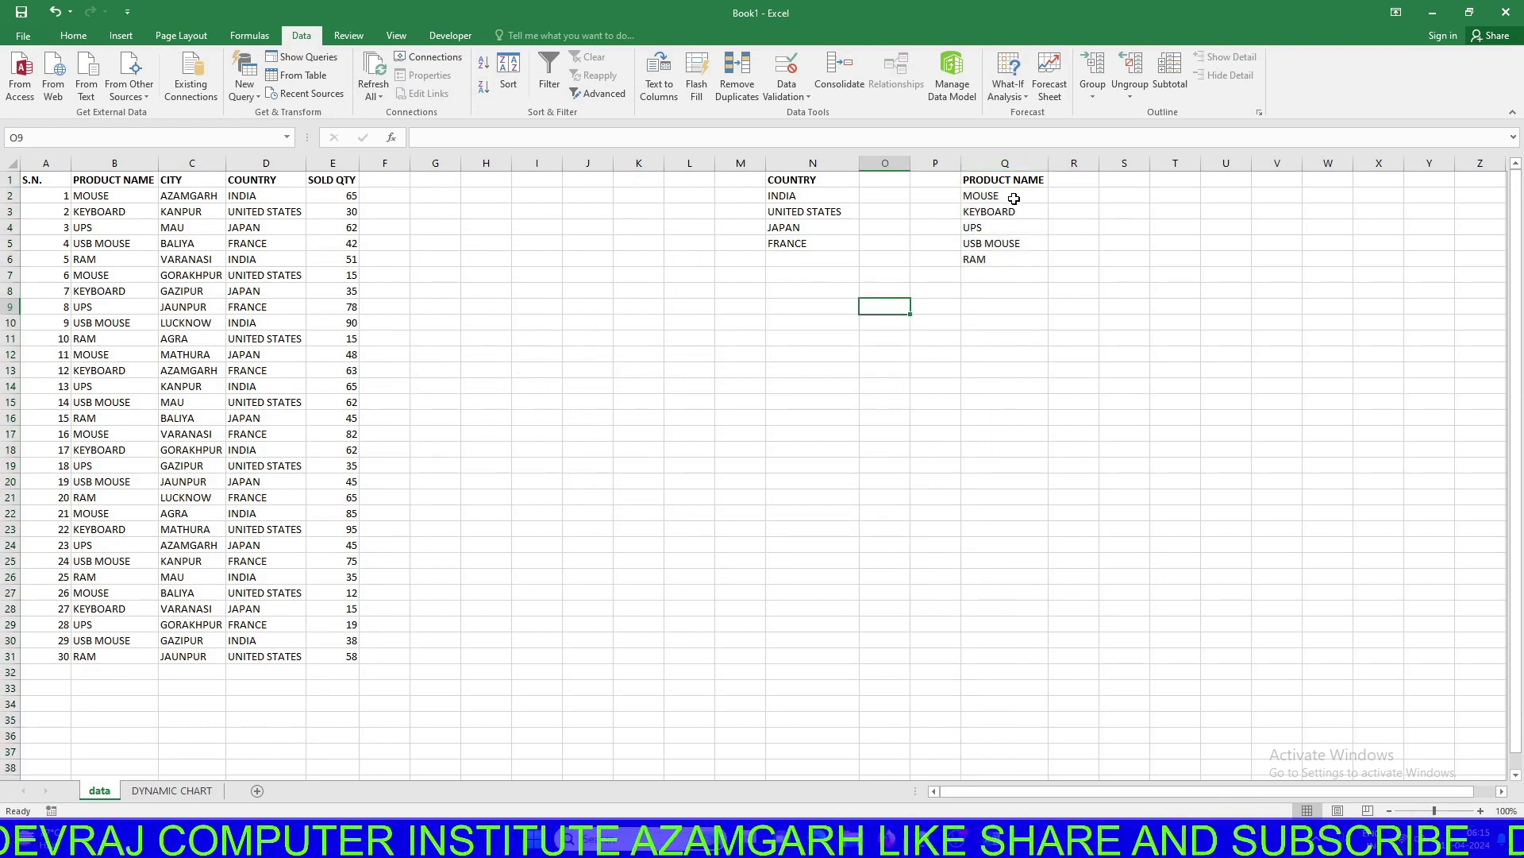
pyautogui.moveTo(1001, 195); pyautogui.dragTo(995, 261)
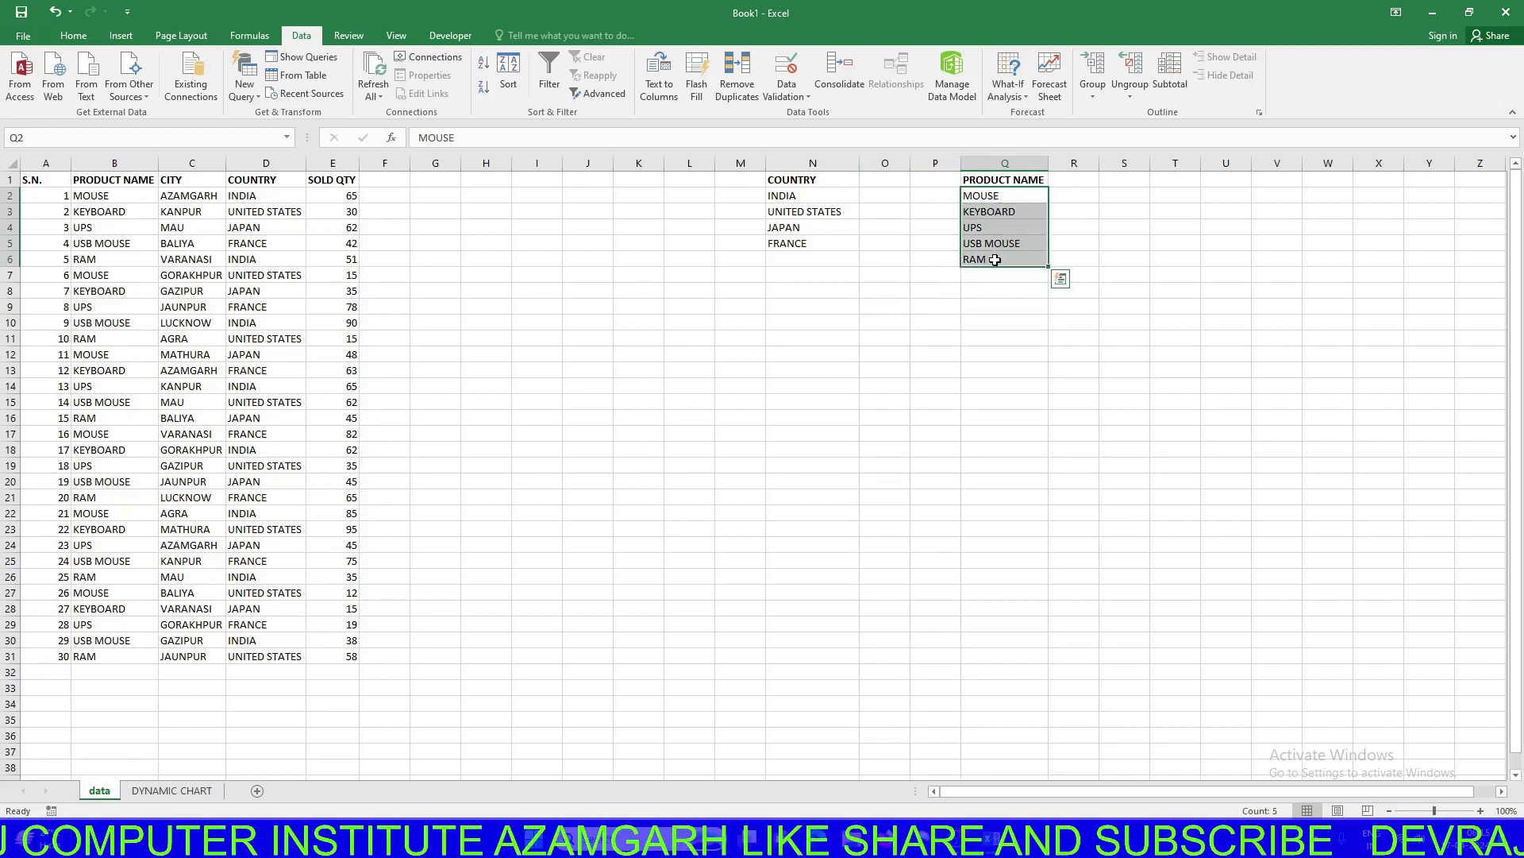
pyautogui.hotkey('ctrl', 'c')
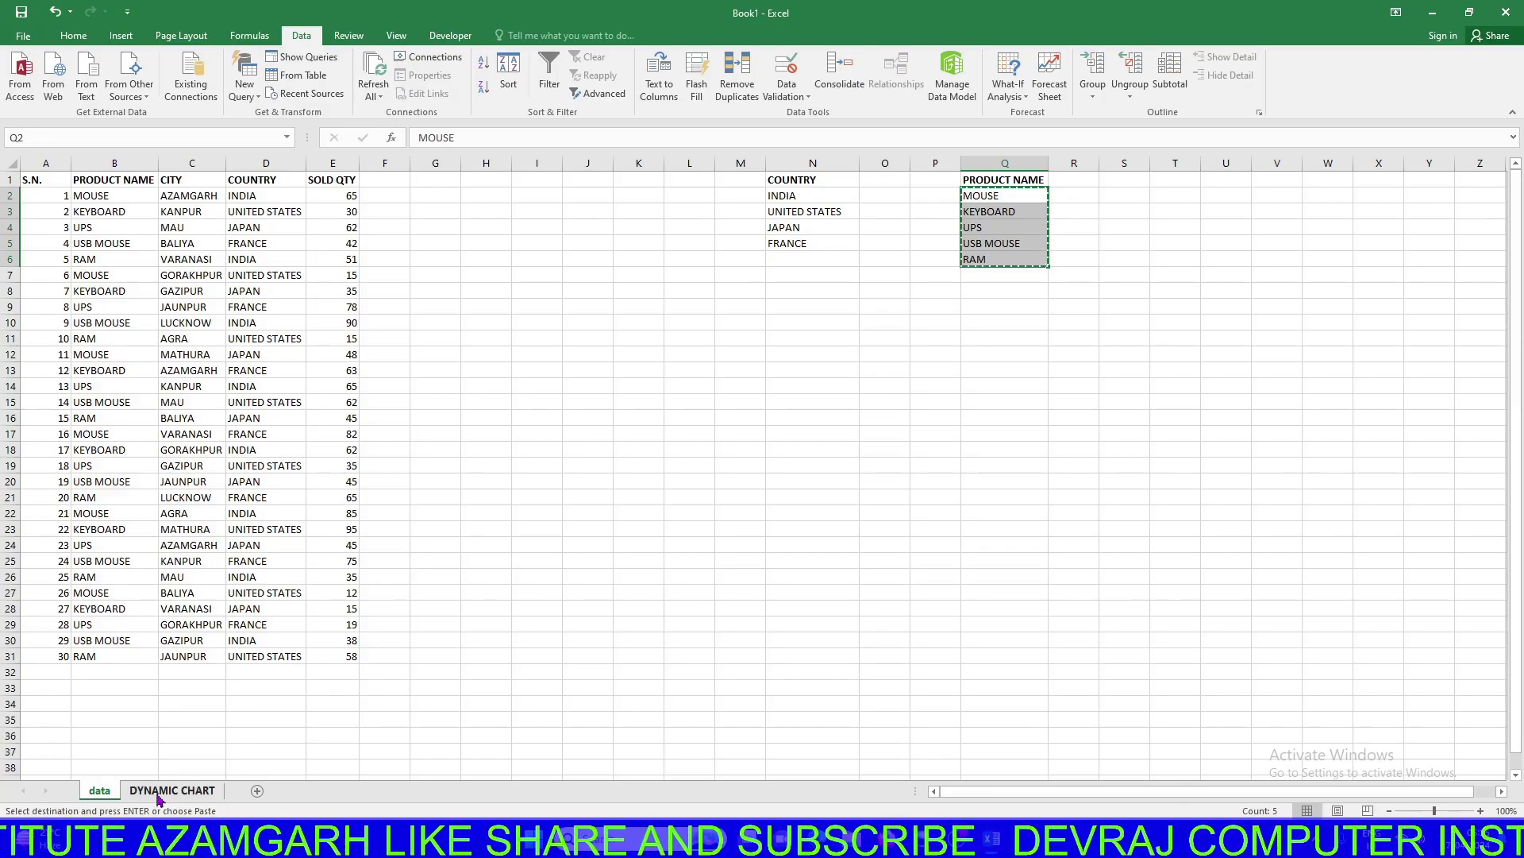
# Paste MOUSE, KEYBOARD, UPS, USB MOUSE and RAM into C5:C9 on the DYNAMIC CHART sheet
pyautogui.click(159, 791)
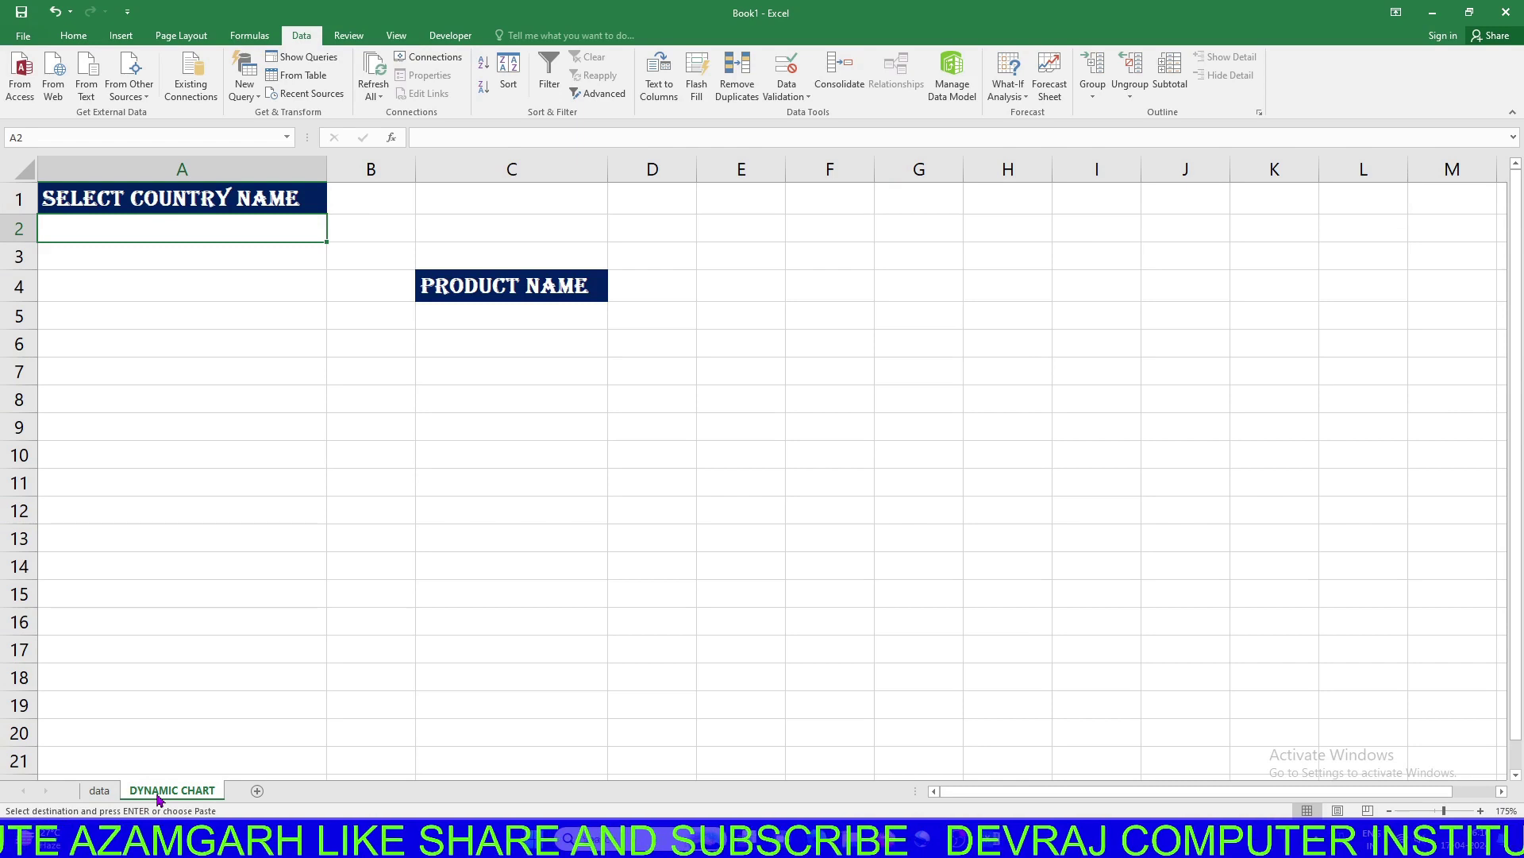
pyautogui.click(481, 324)
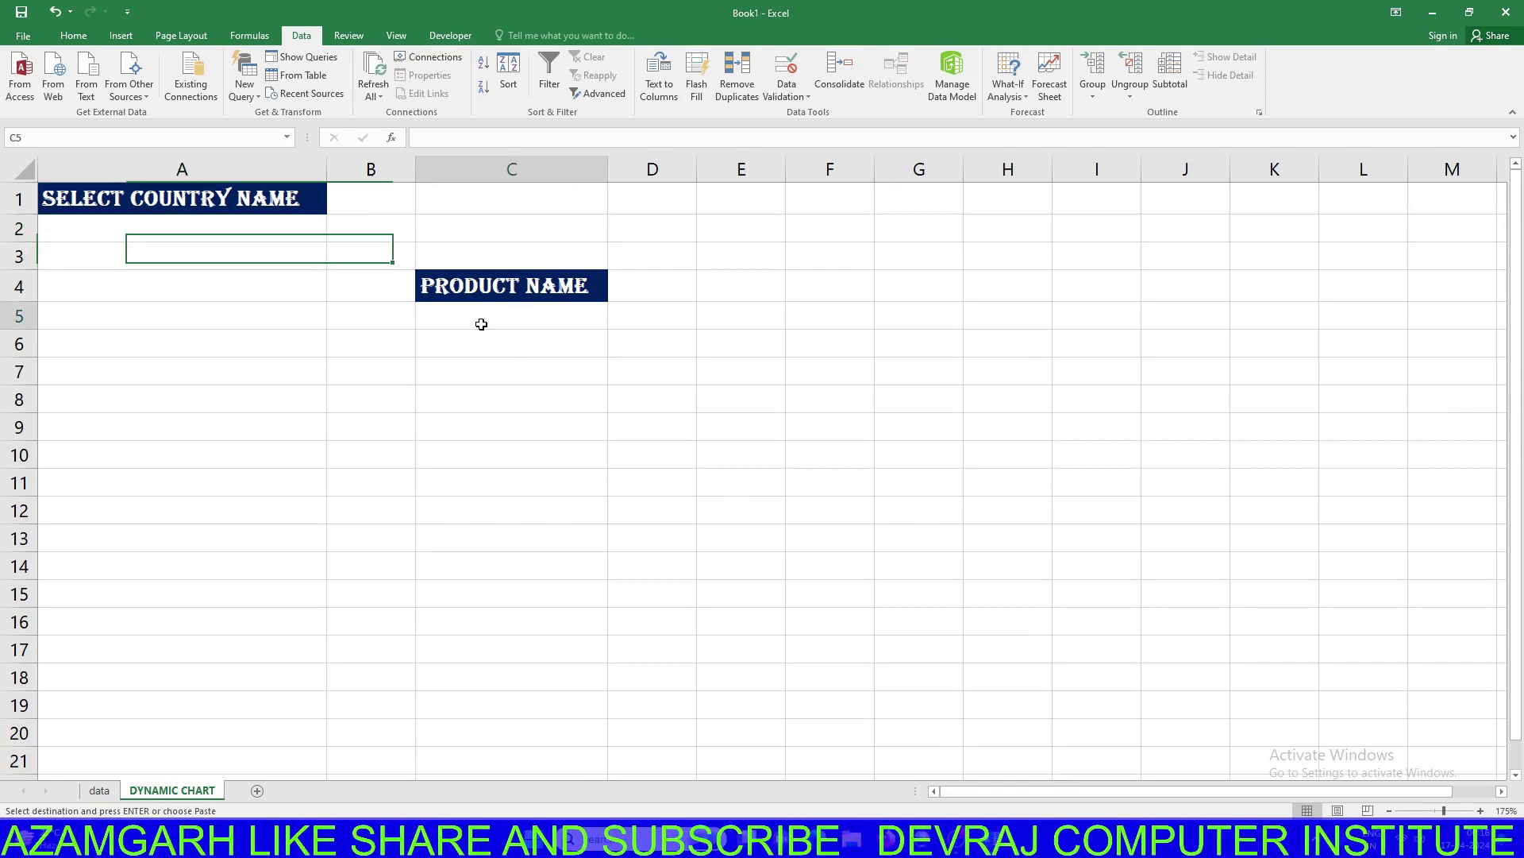
pyautogui.hotkey('ctrl', 'v')
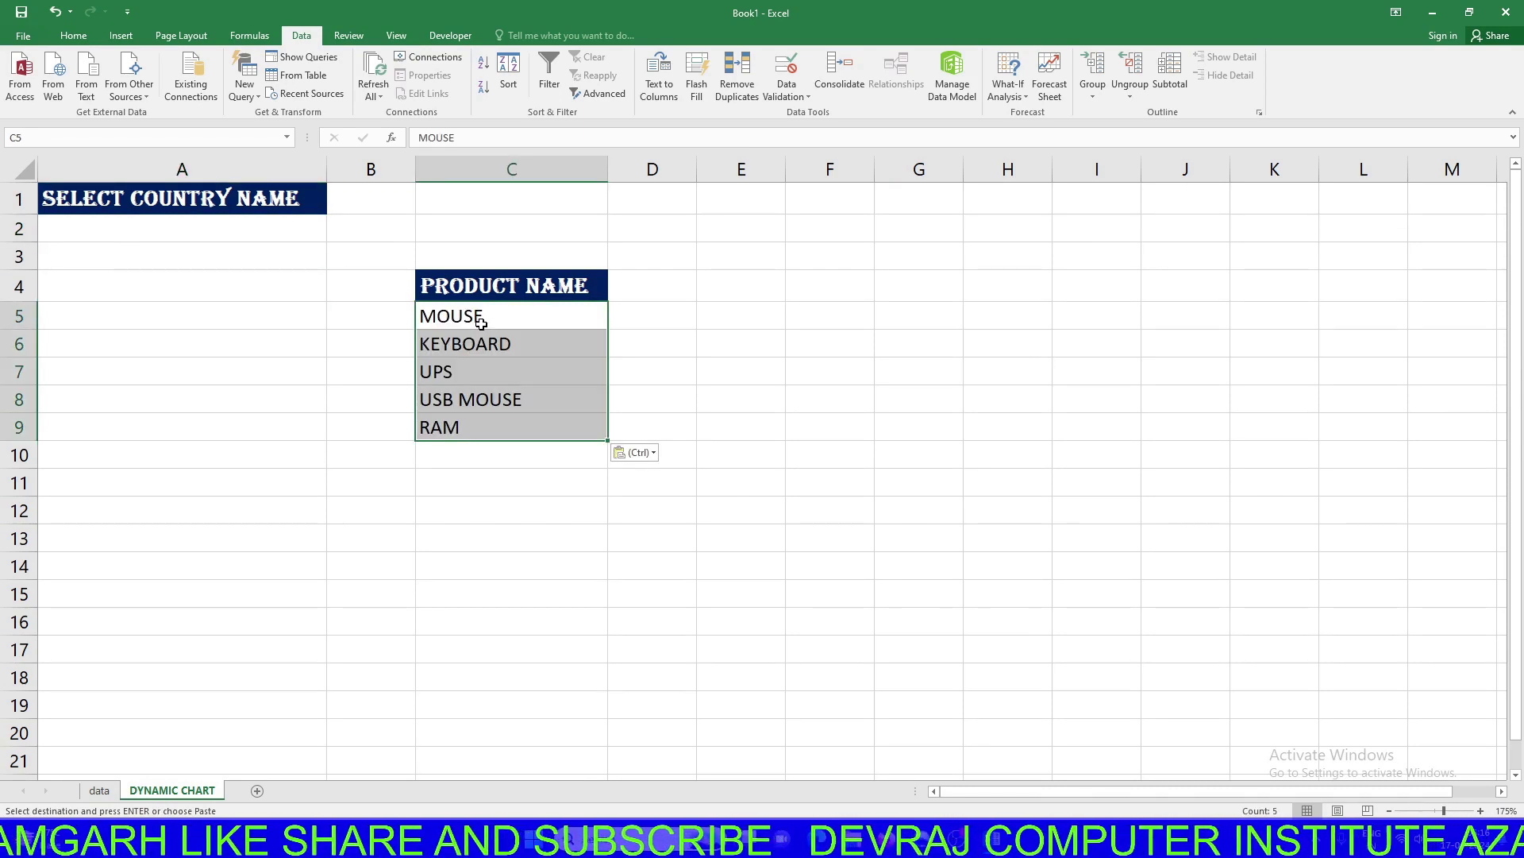
pyautogui.click(461, 526)
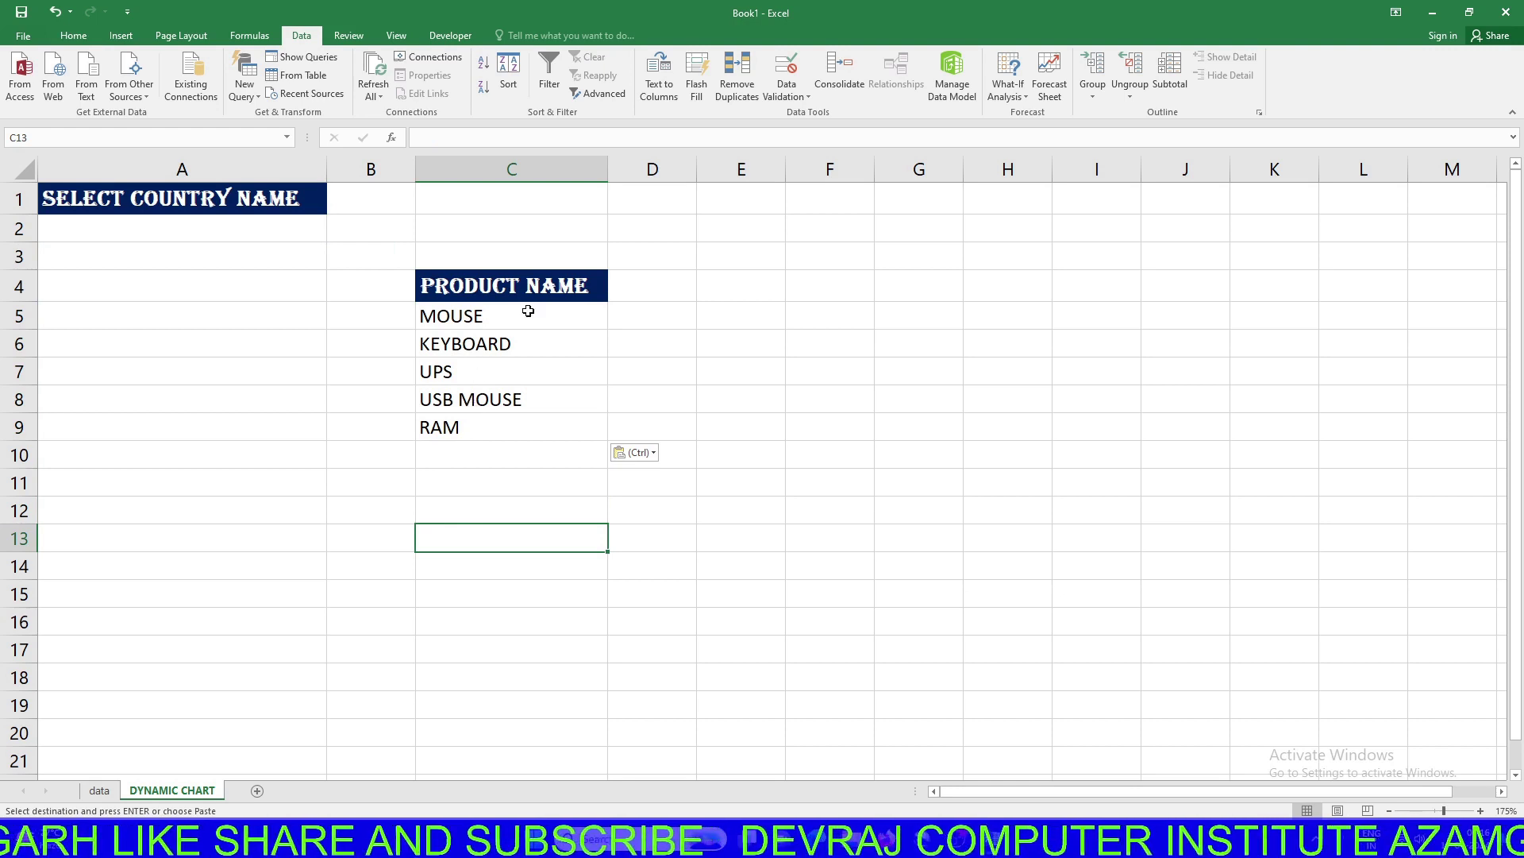
pyautogui.moveTo(528, 311); pyautogui.dragTo(528, 418)
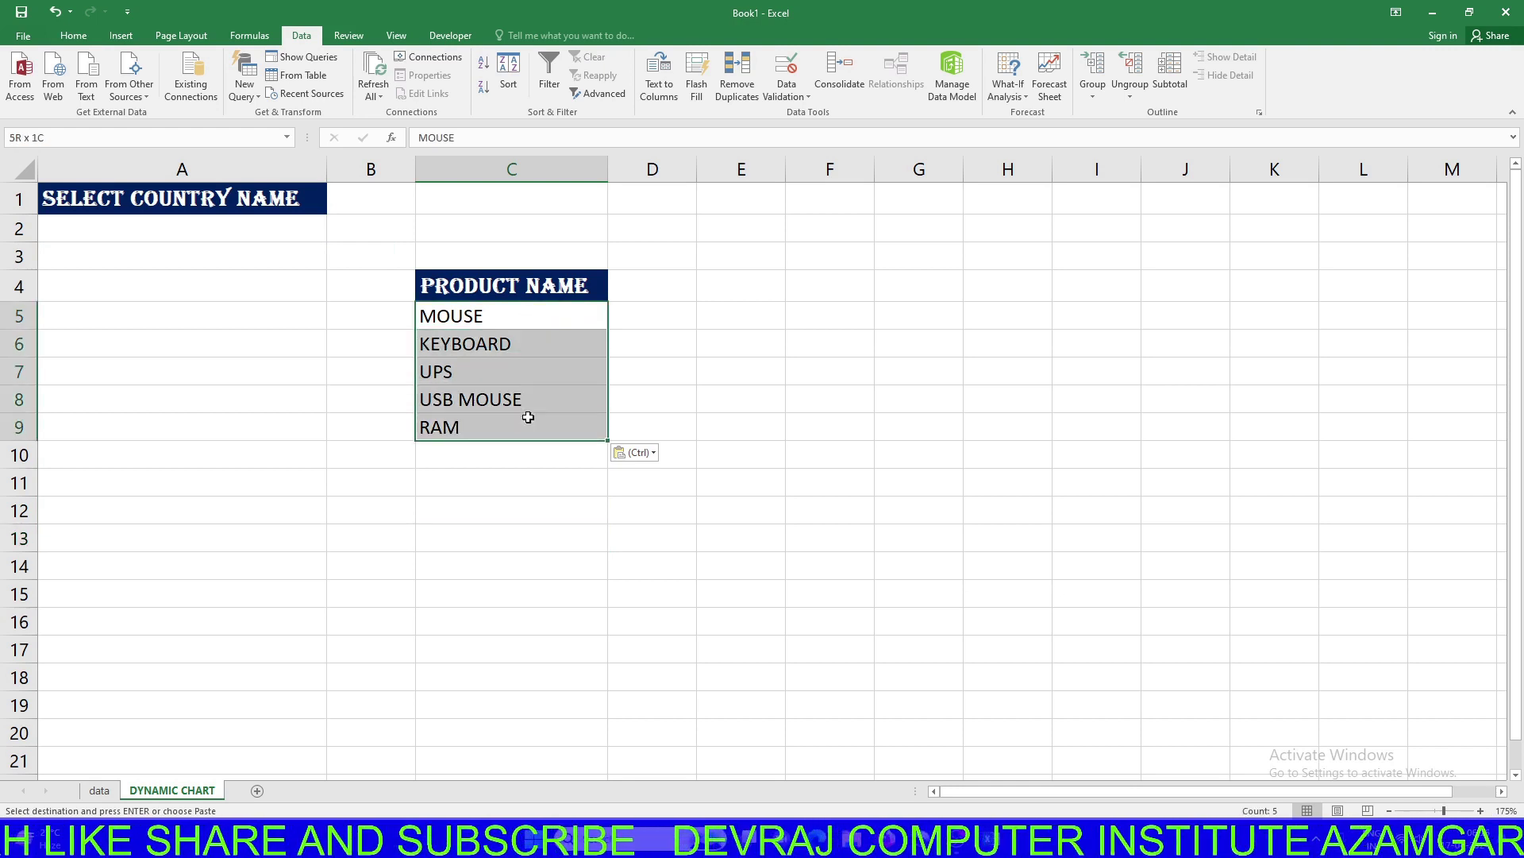
pyautogui.click(128, 231)
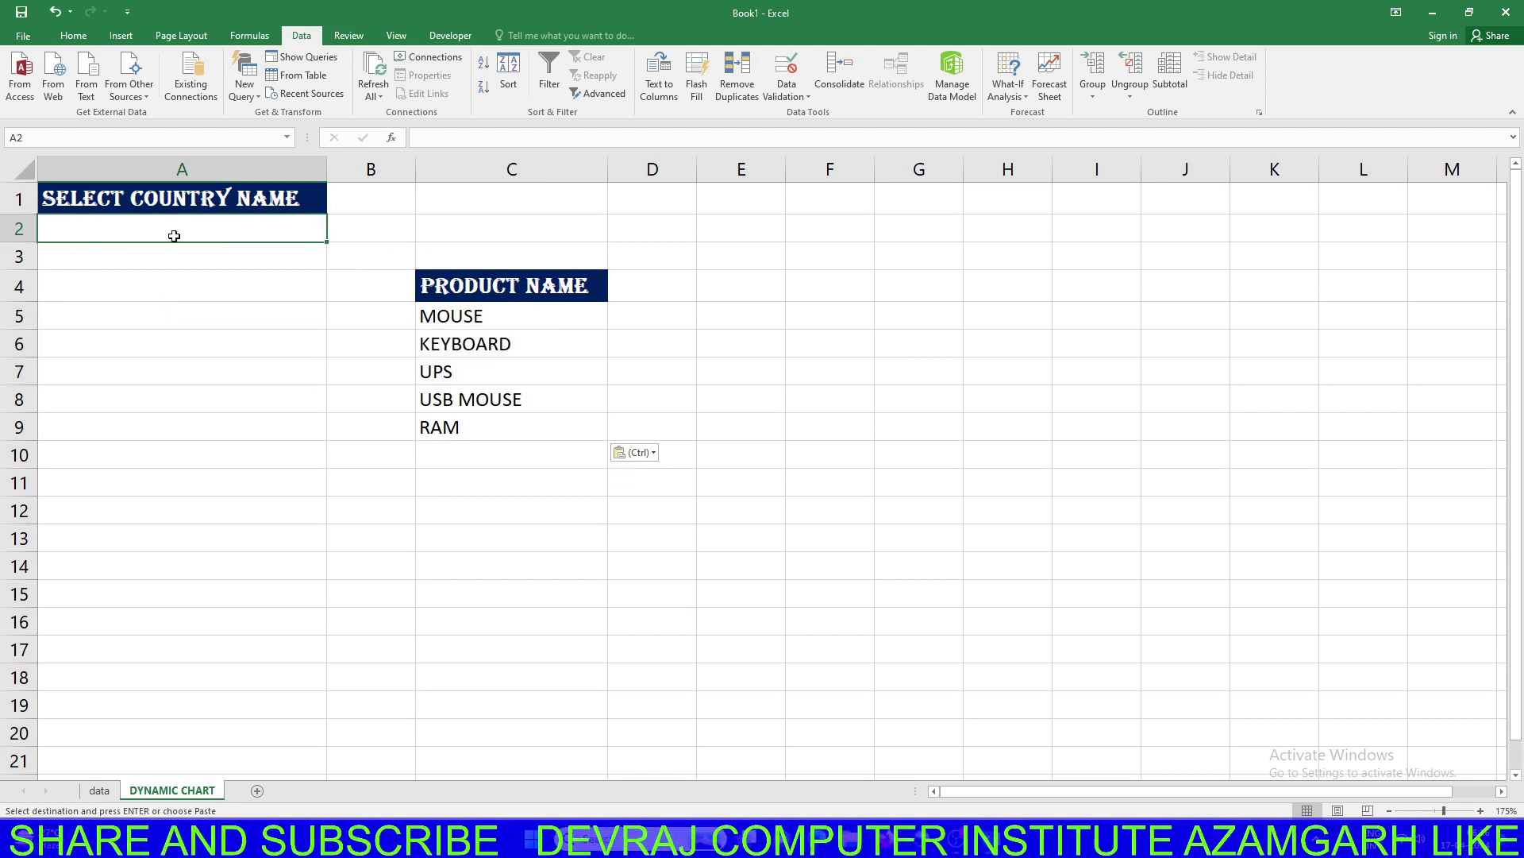
# Give A2 a list validation sourced from data!$N$2:$N$5 and choose INDIA
pyautogui.click(800, 93)
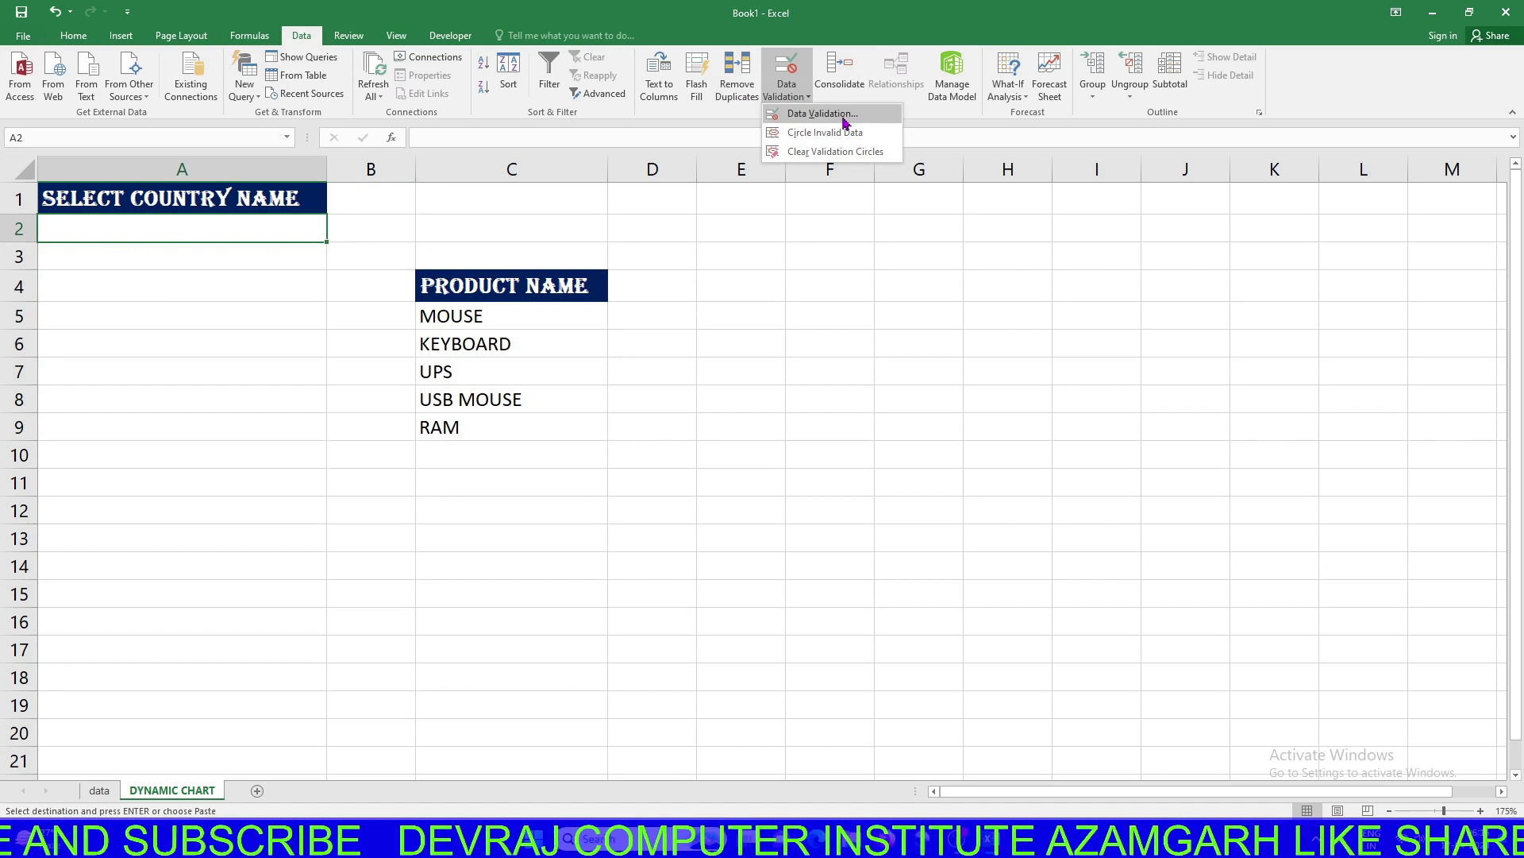
pyautogui.click(822, 114)
pyautogui.click(506, 170)
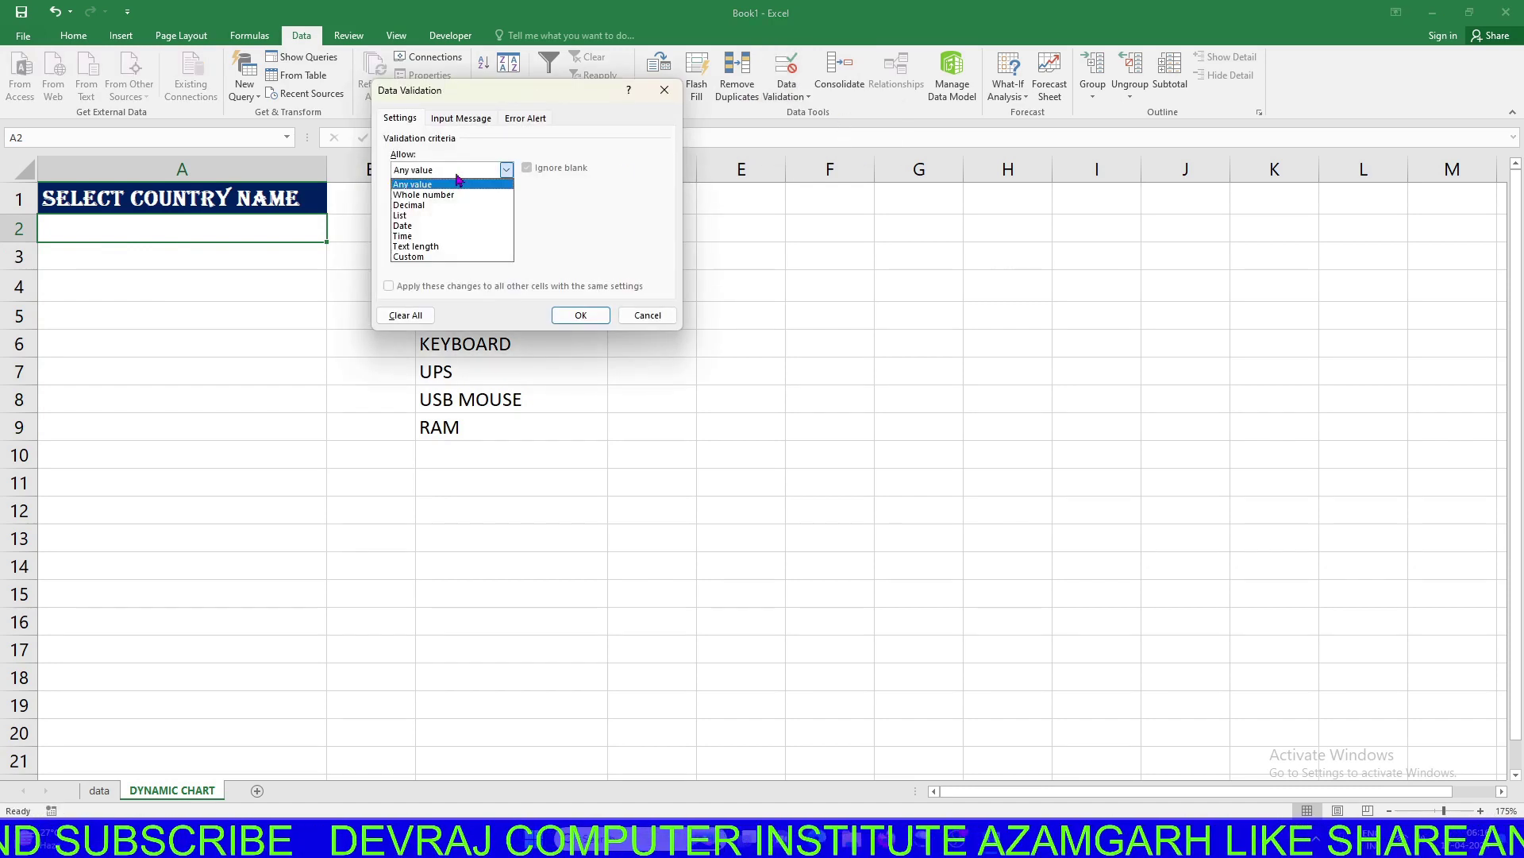
pyautogui.click(401, 215)
pyautogui.click(409, 236)
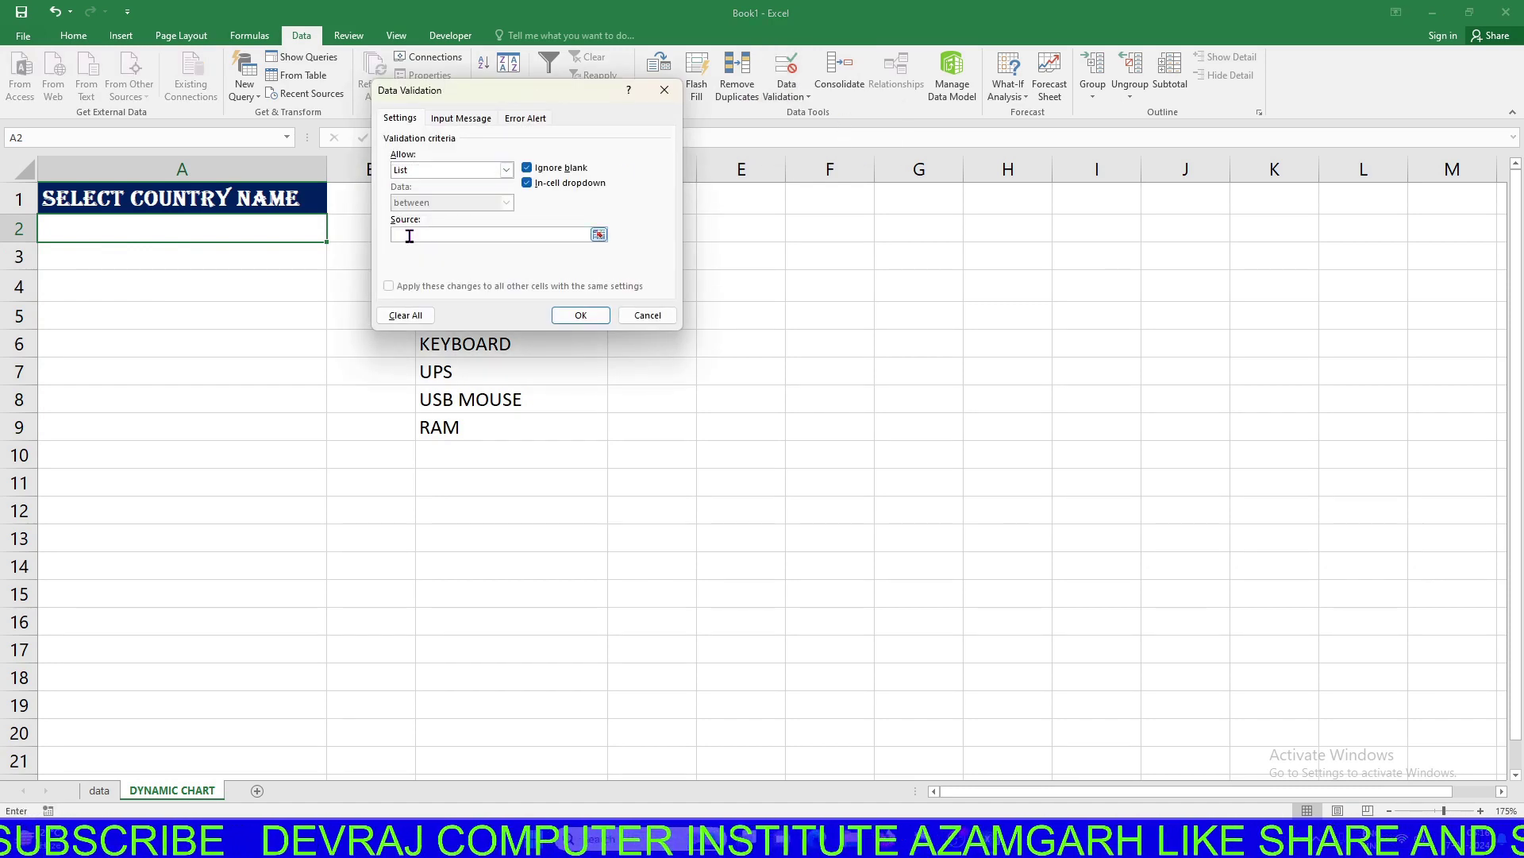
pyautogui.click(100, 790)
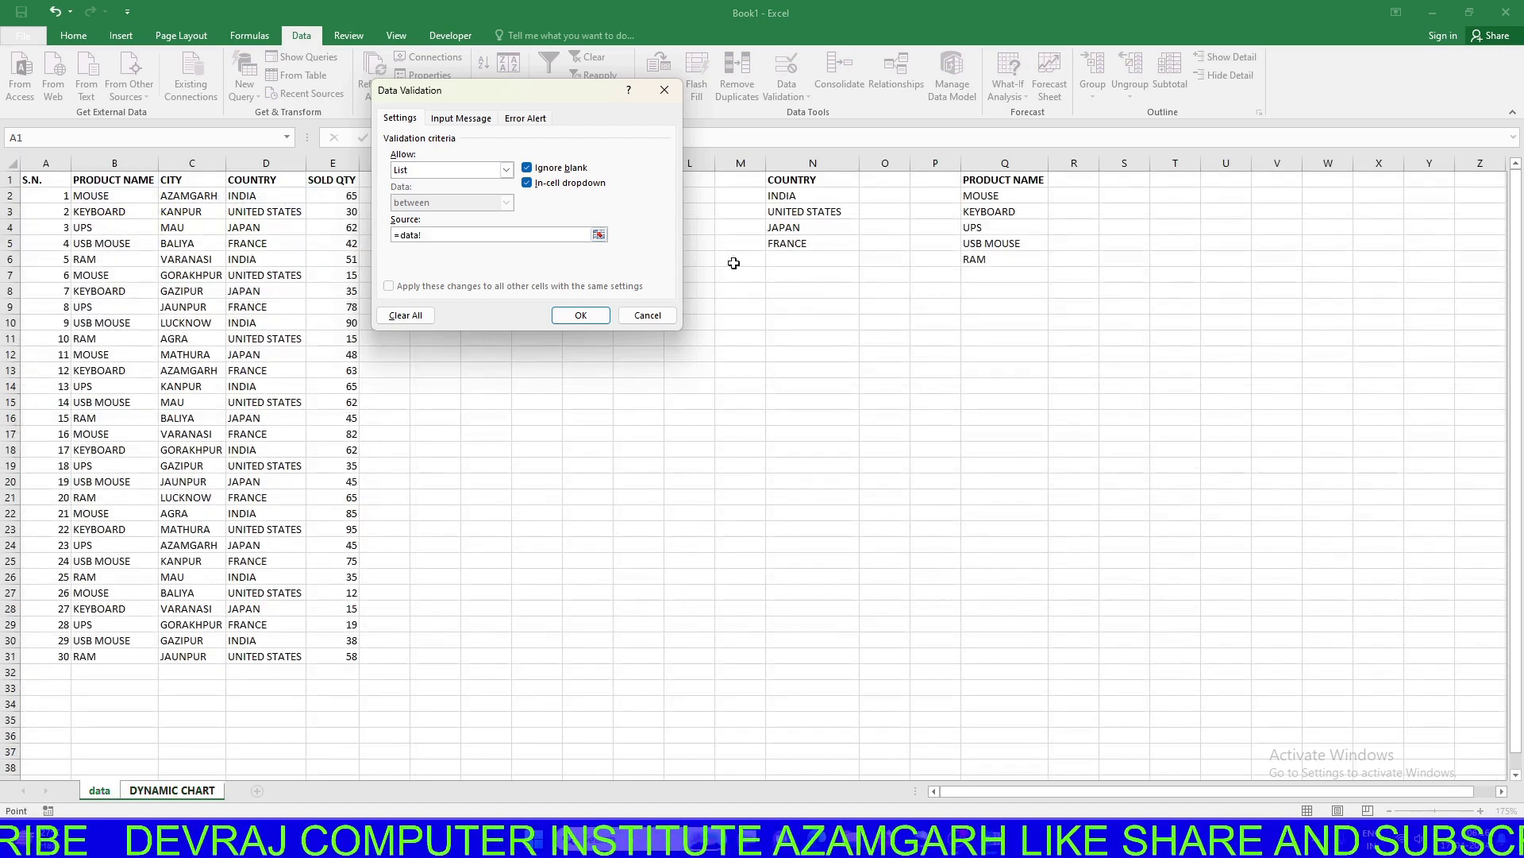
pyautogui.moveTo(551, 95); pyautogui.dragTo(490, 103)
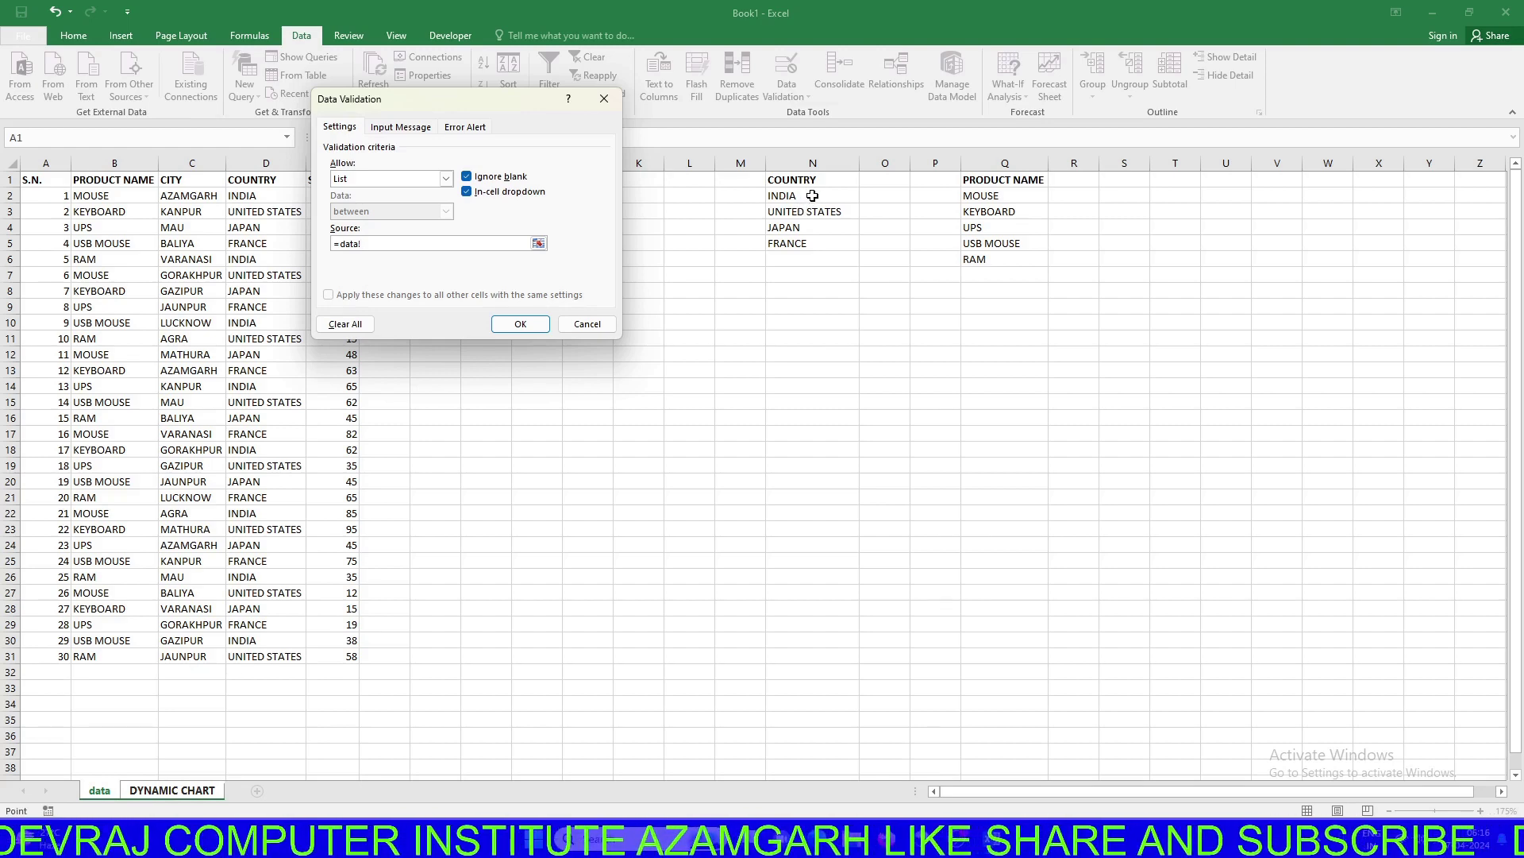
pyautogui.moveTo(812, 195); pyautogui.dragTo(810, 243)
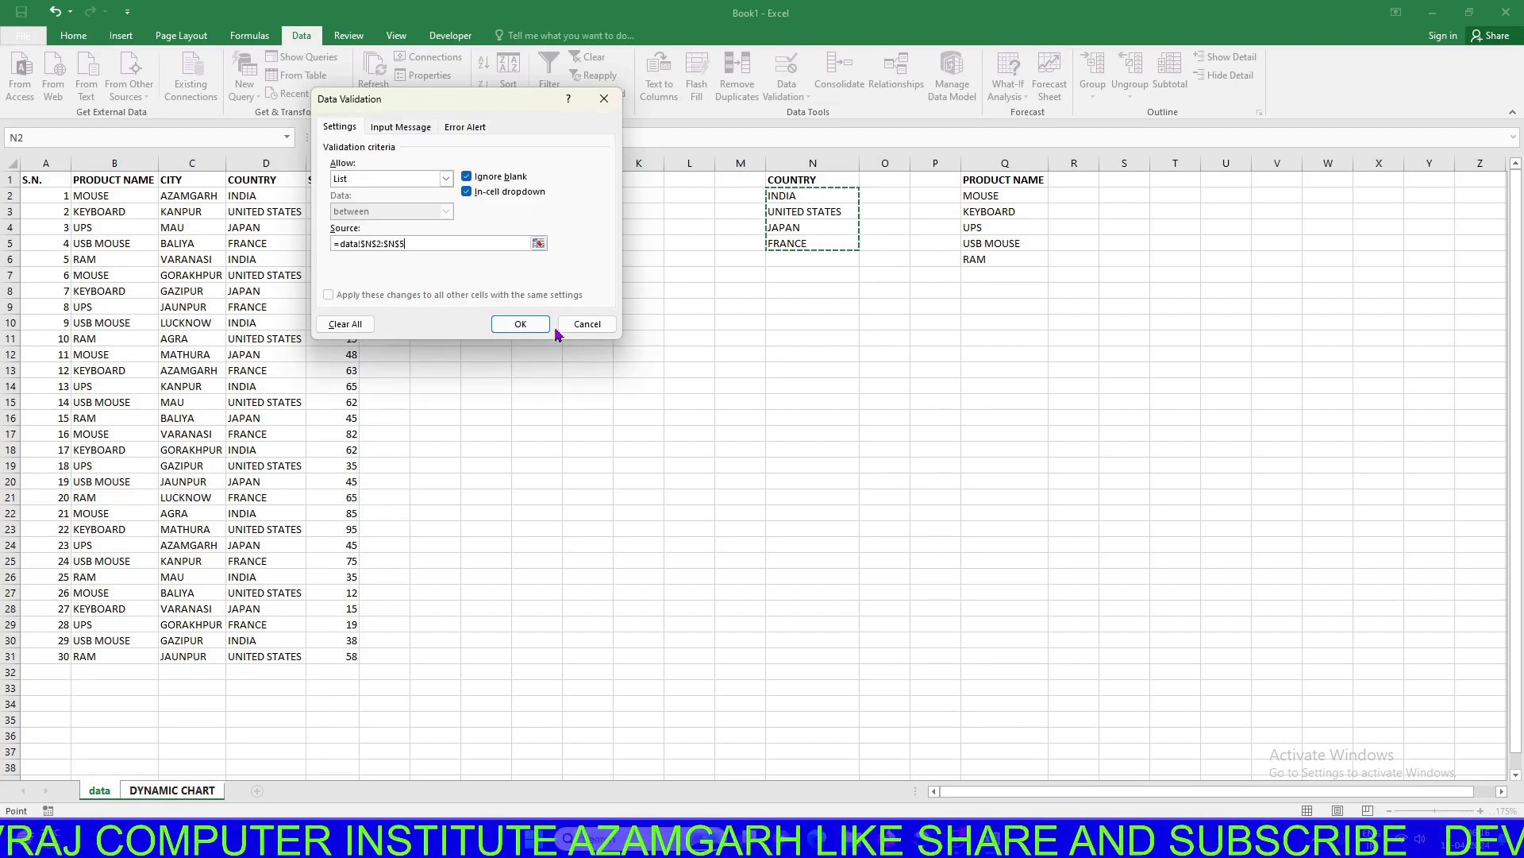
pyautogui.click(533, 324)
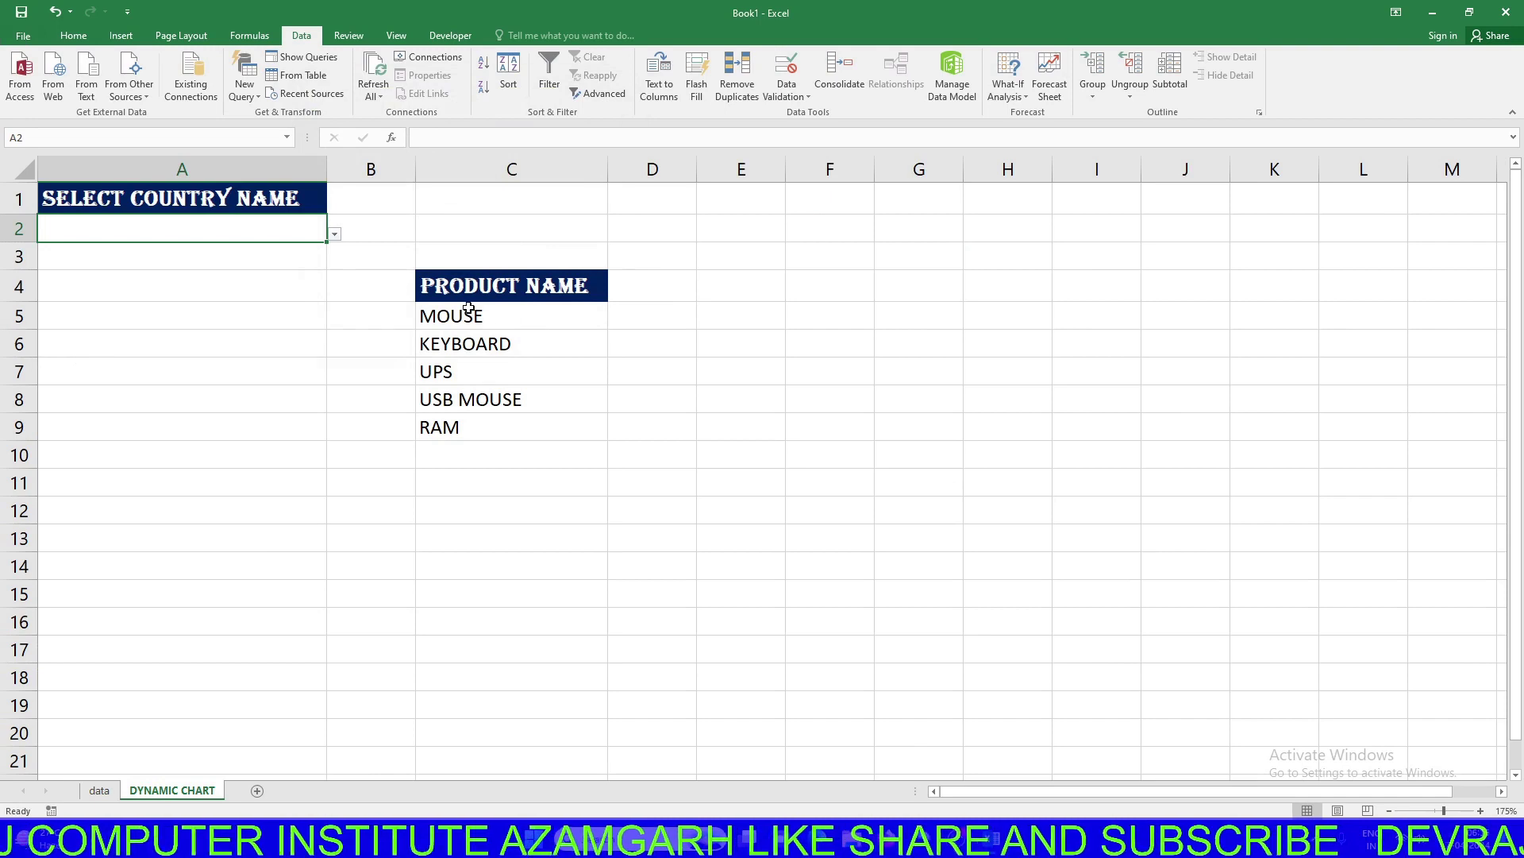
pyautogui.click(335, 236)
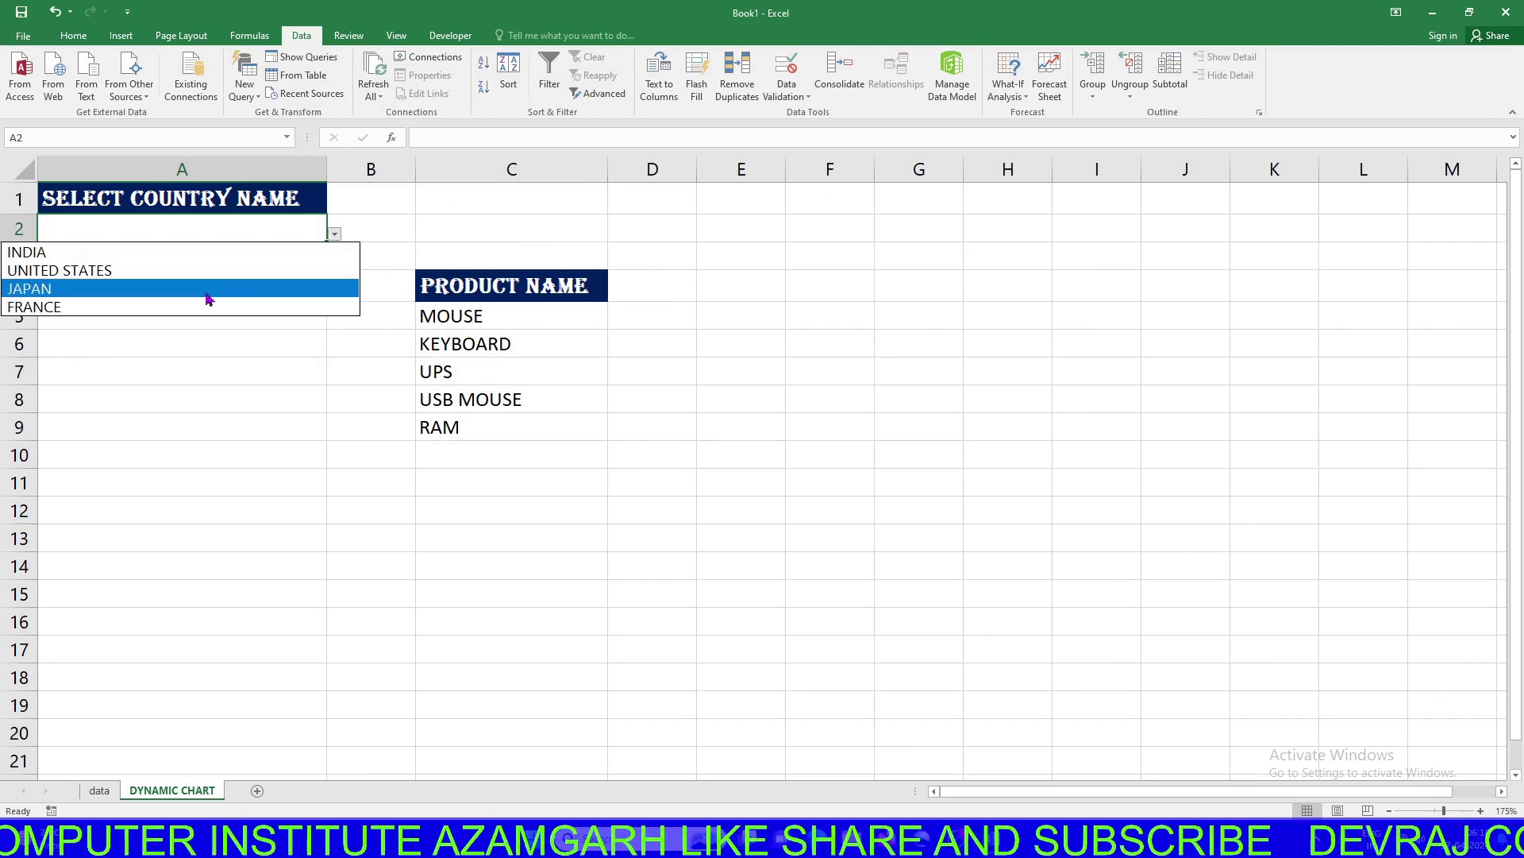
pyautogui.click(211, 253)
# Insert a blank column before column A, shifting the country cell to B2
pyautogui.click(225, 339)
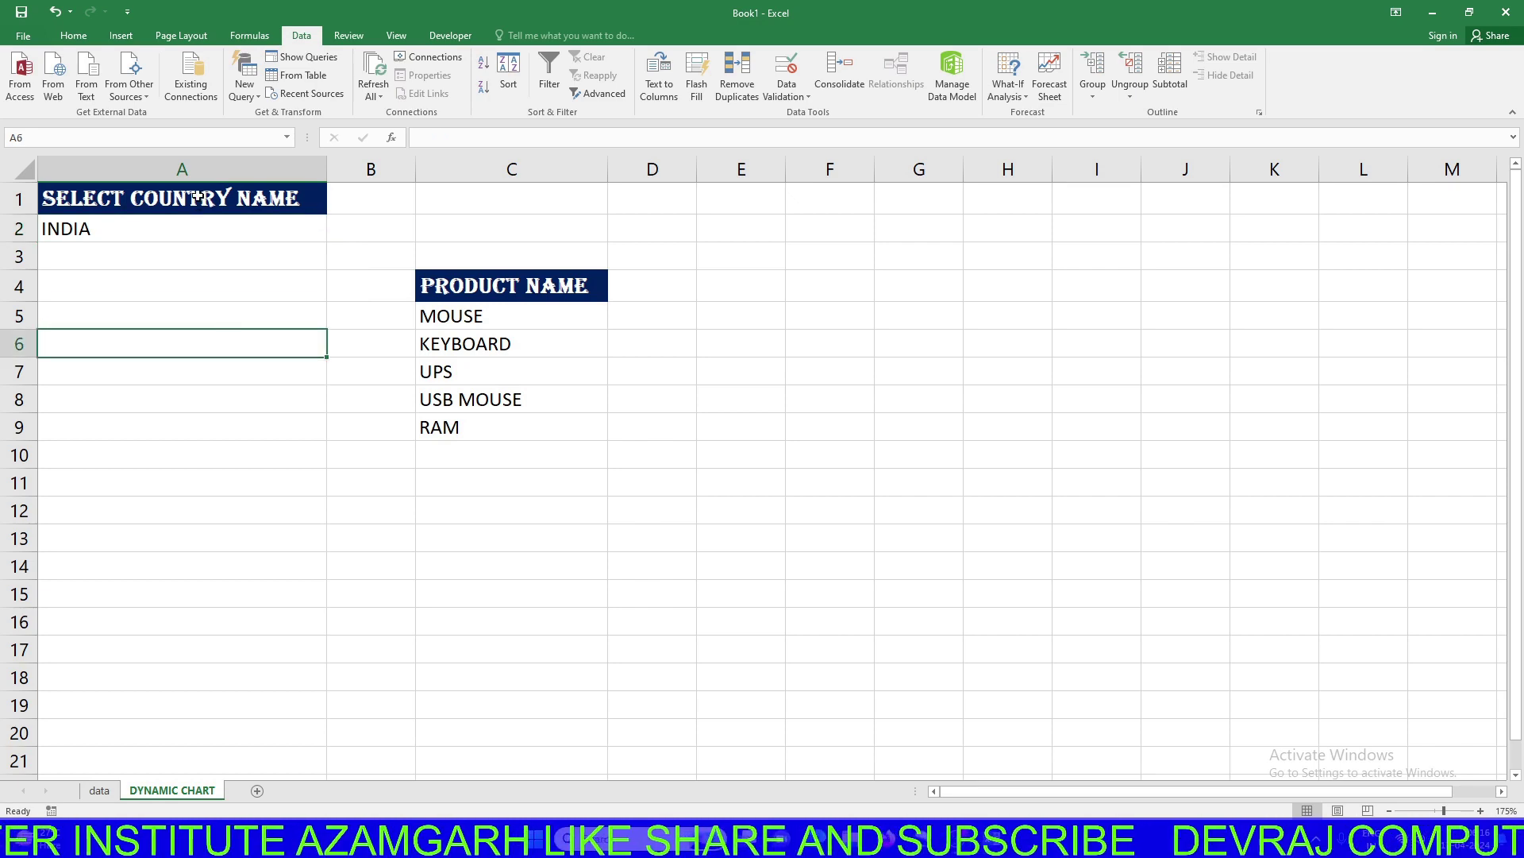
pyautogui.click(141, 162)
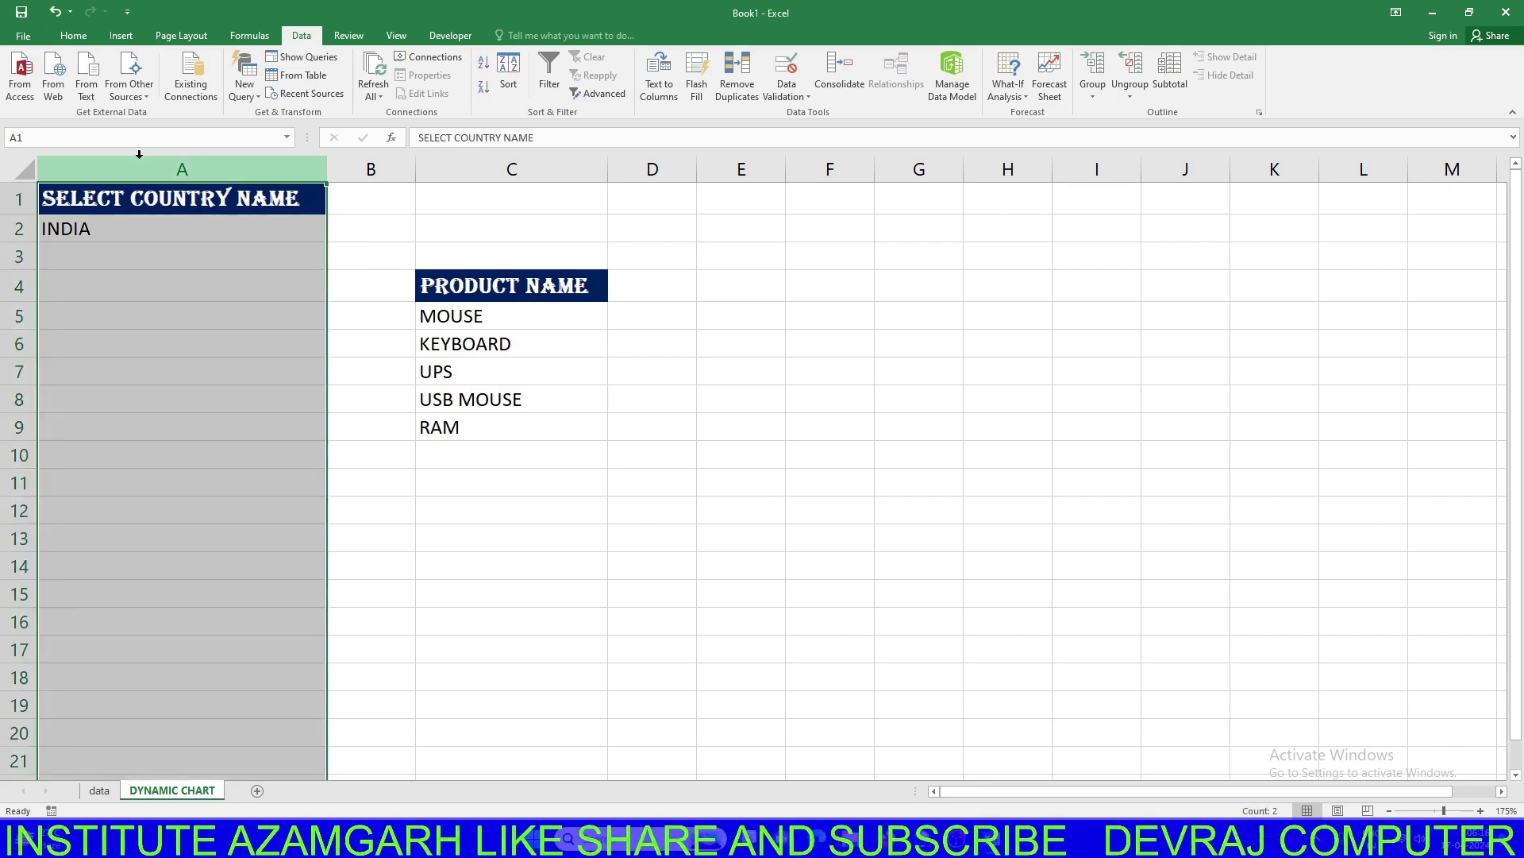
pyautogui.hotkey('ctrl', 'shift', '+')
pyautogui.click(154, 278)
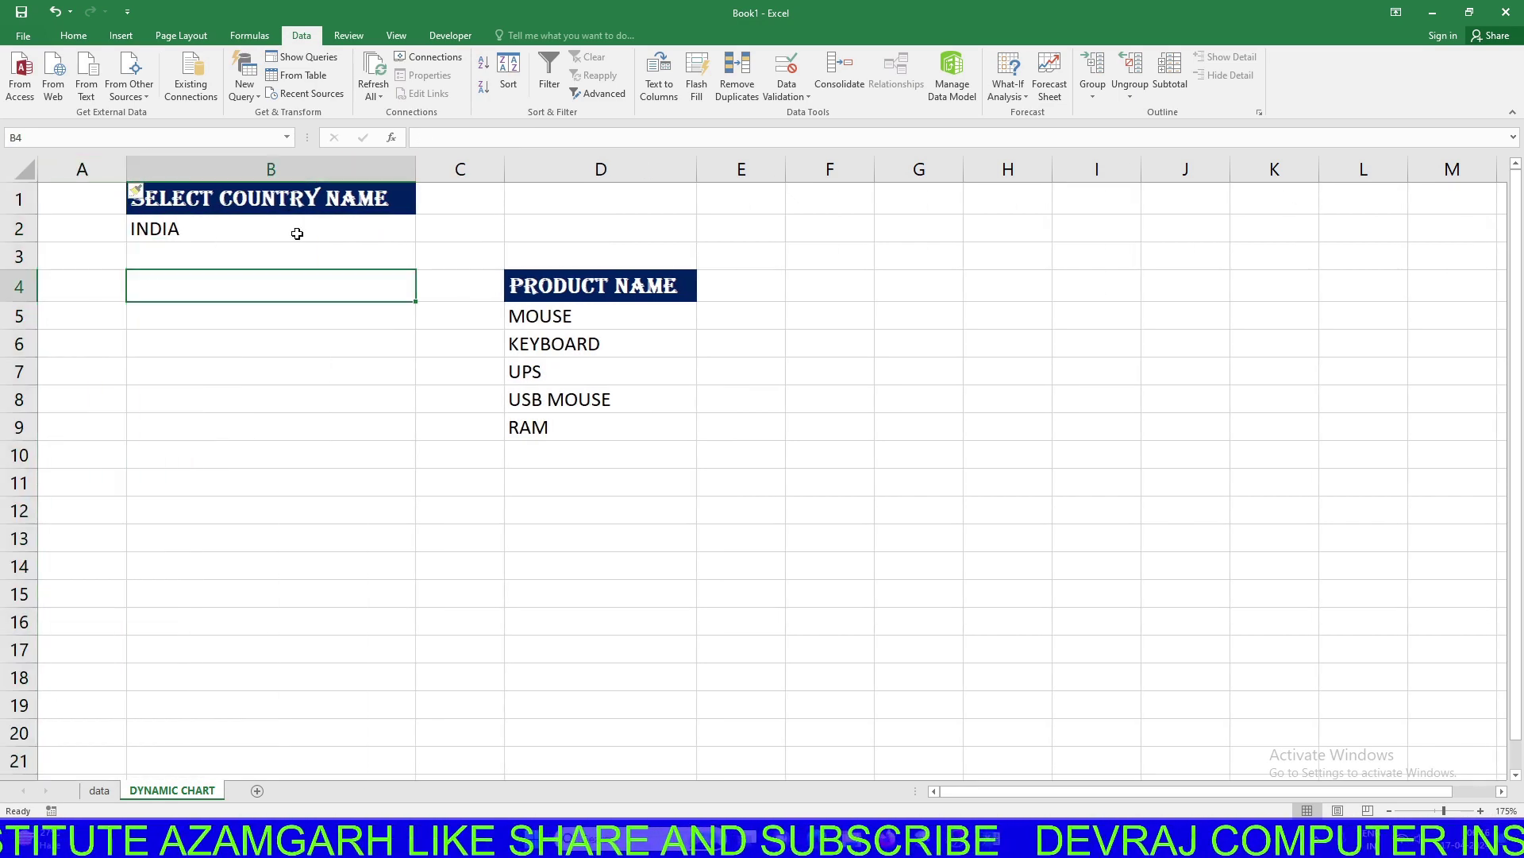
# Test B2's dropdown by switching to UNITED STATES and back to INDIA
pyautogui.click(296, 233)
pyautogui.click(424, 235)
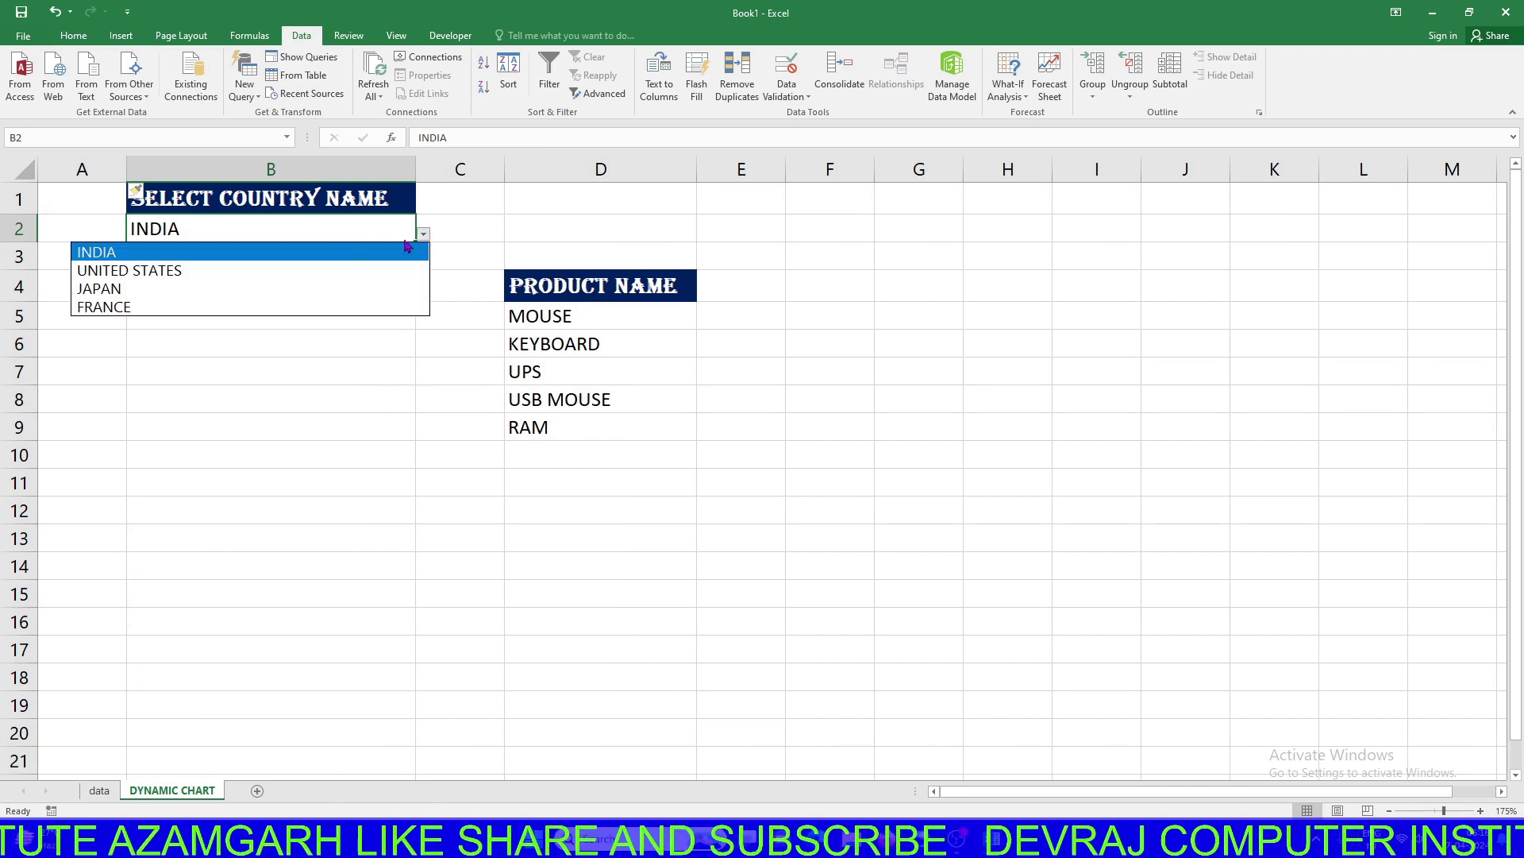
pyautogui.click(303, 264)
pyautogui.click(424, 235)
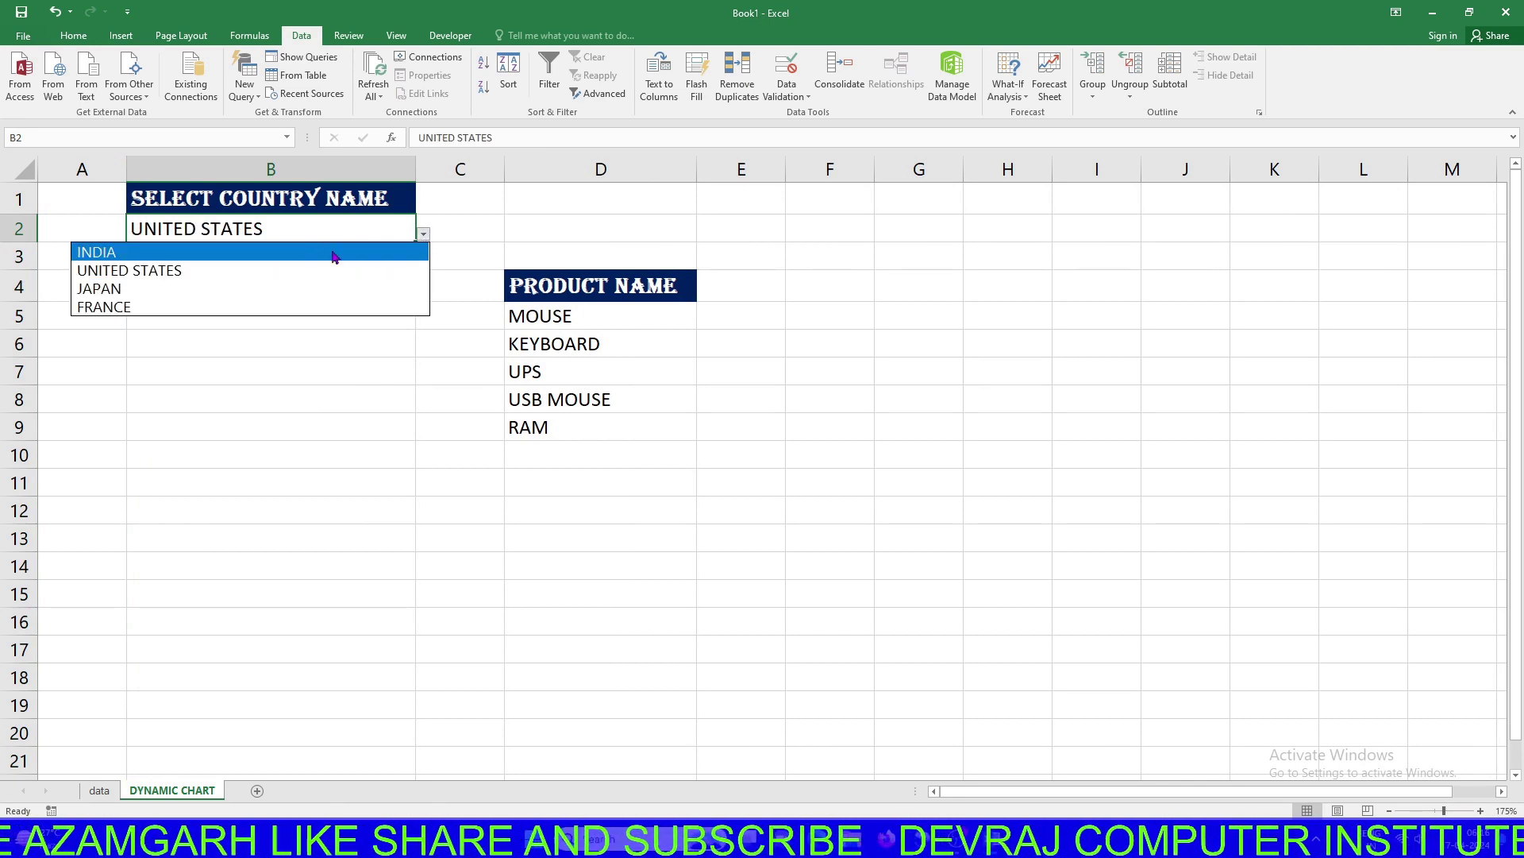
pyautogui.click(317, 247)
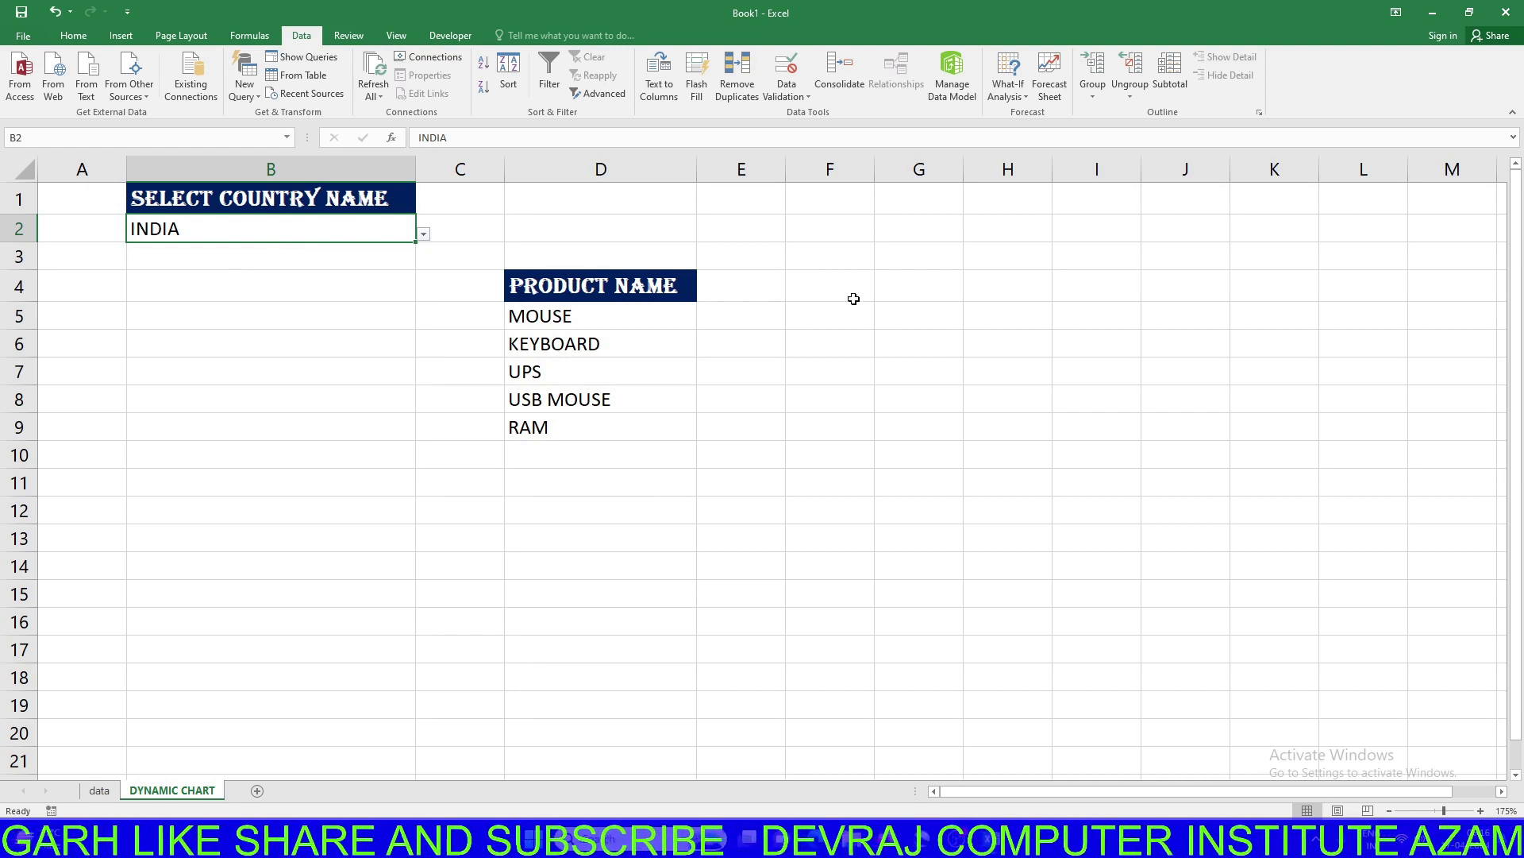
# Narrow column C into a thin spacer column
pyautogui.moveTo(504, 169); pyautogui.dragTo(435, 169)
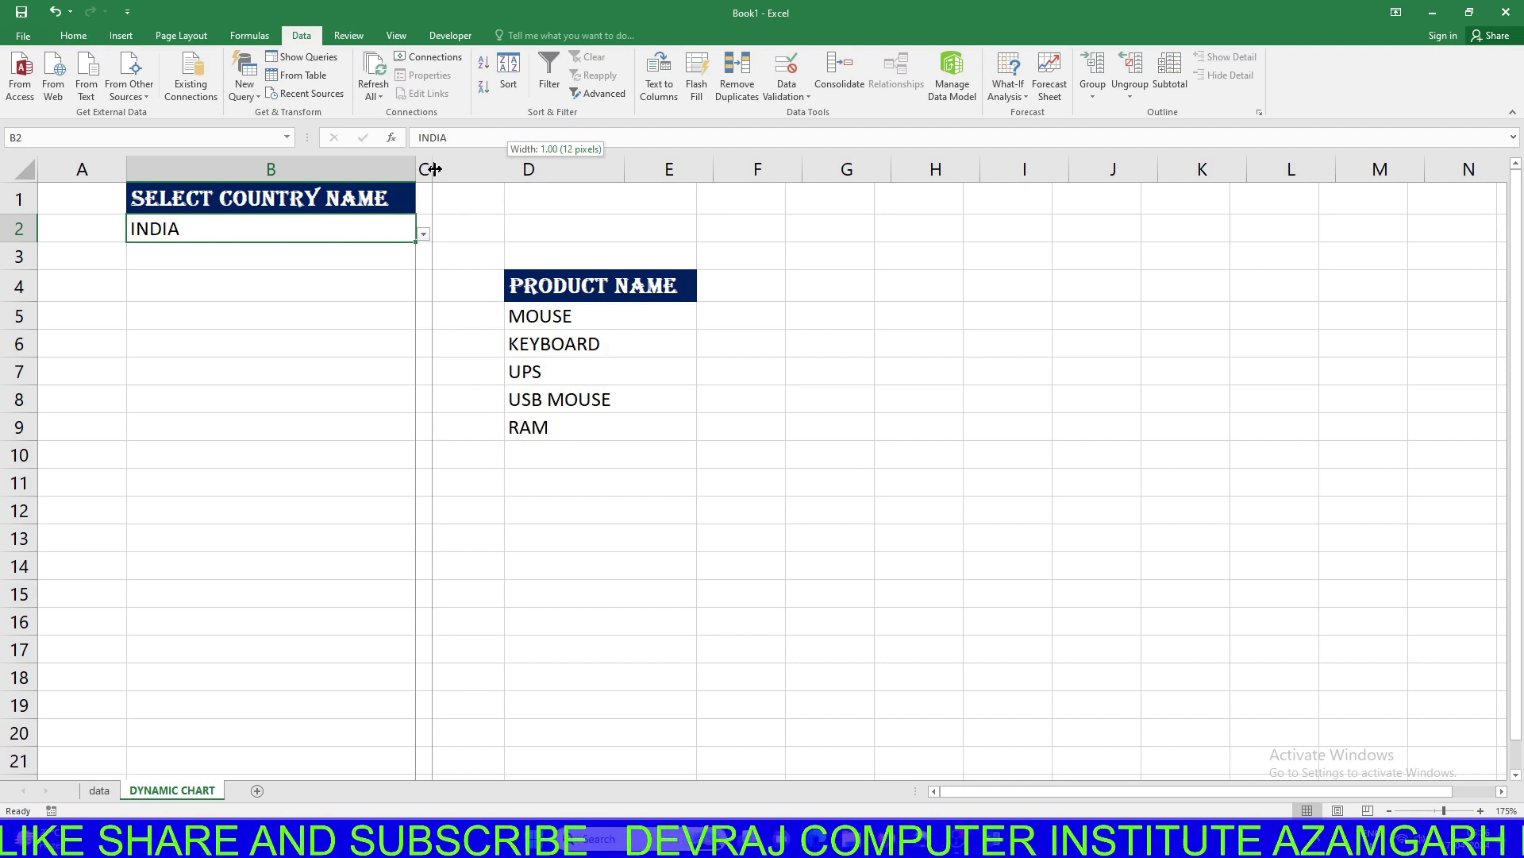
pyautogui.moveTo(434, 169); pyautogui.dragTo(427, 169)
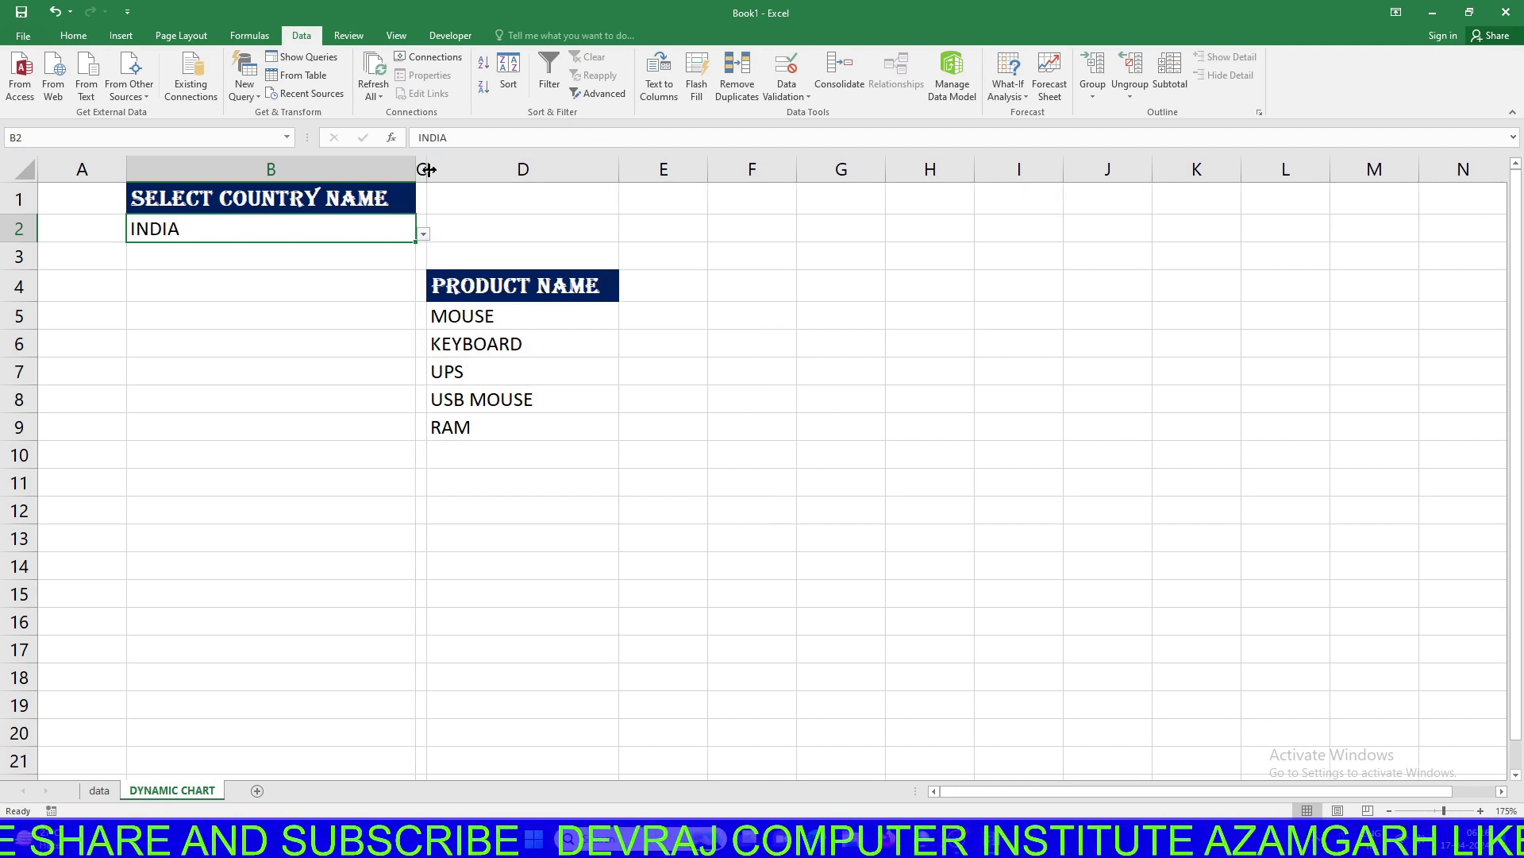
pyautogui.click(778, 422)
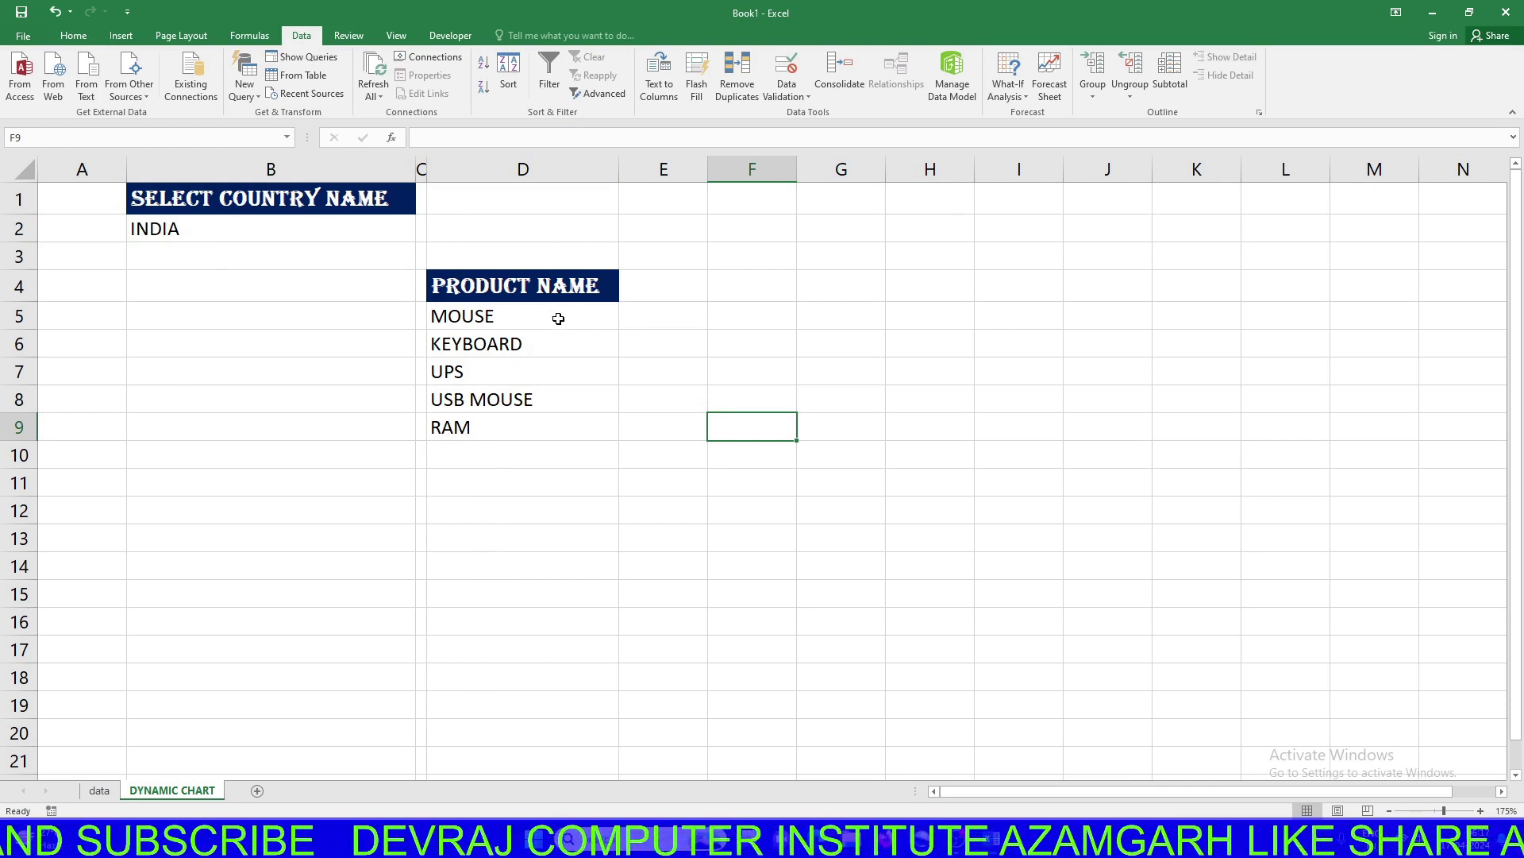
# Add bottom borders to the product rows D5:E5 through D9:E9
pyautogui.click(558, 318)
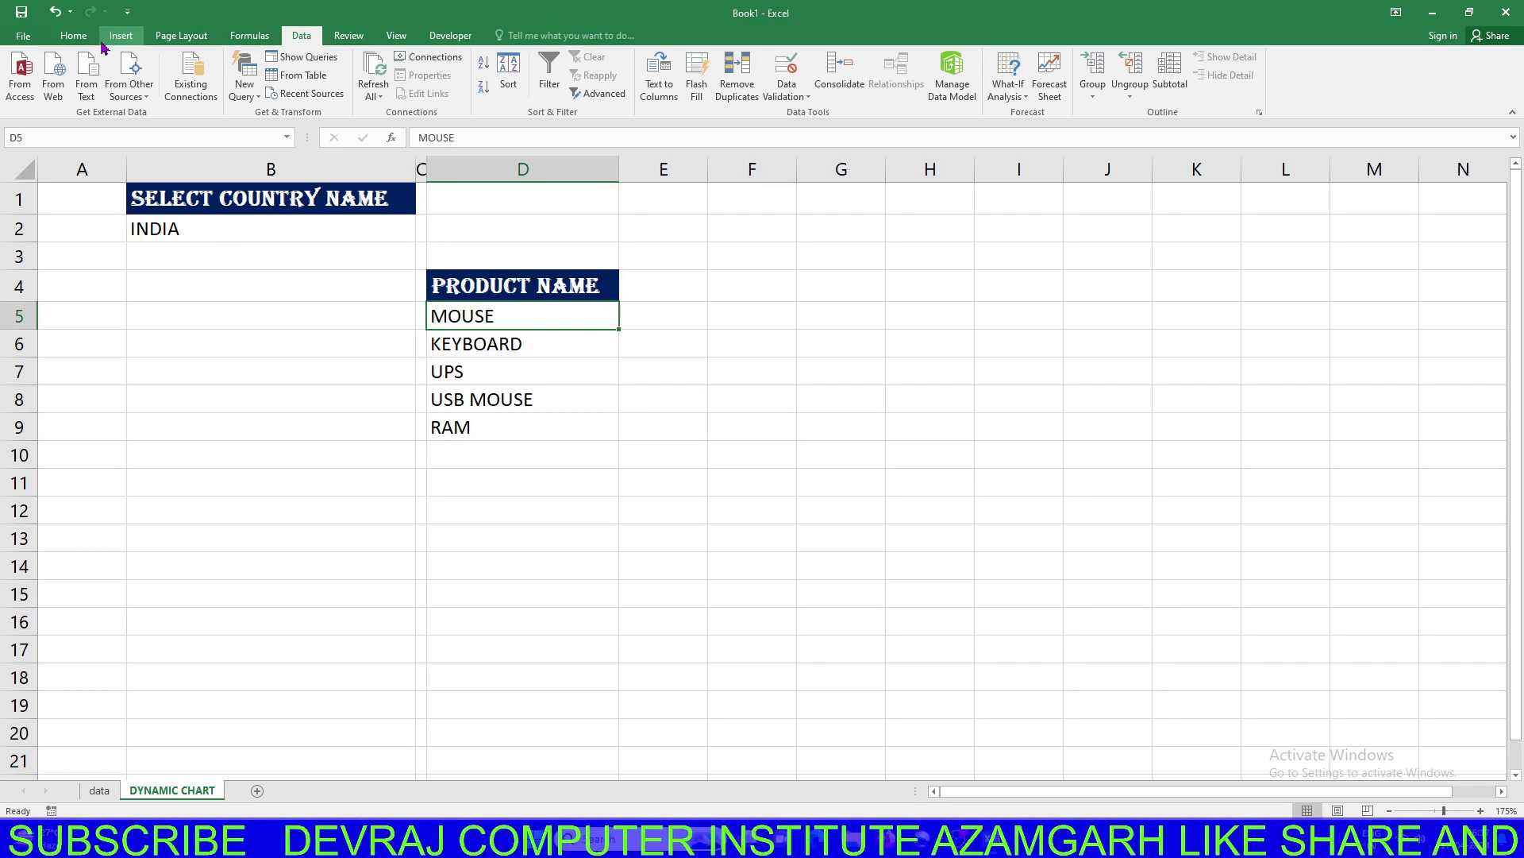
pyautogui.click(73, 36)
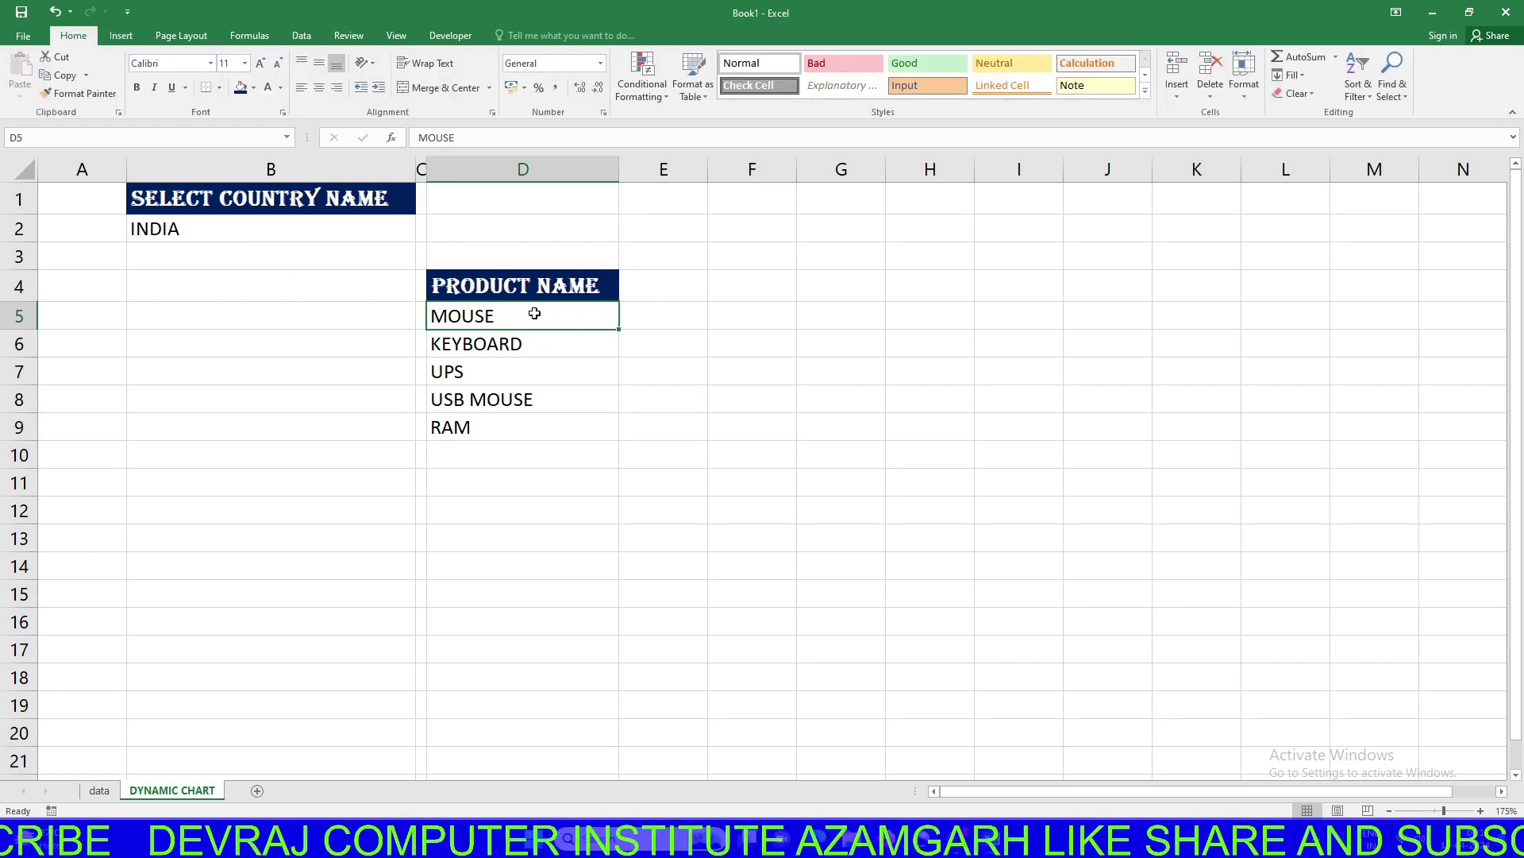
pyautogui.moveTo(534, 314); pyautogui.dragTo(663, 313)
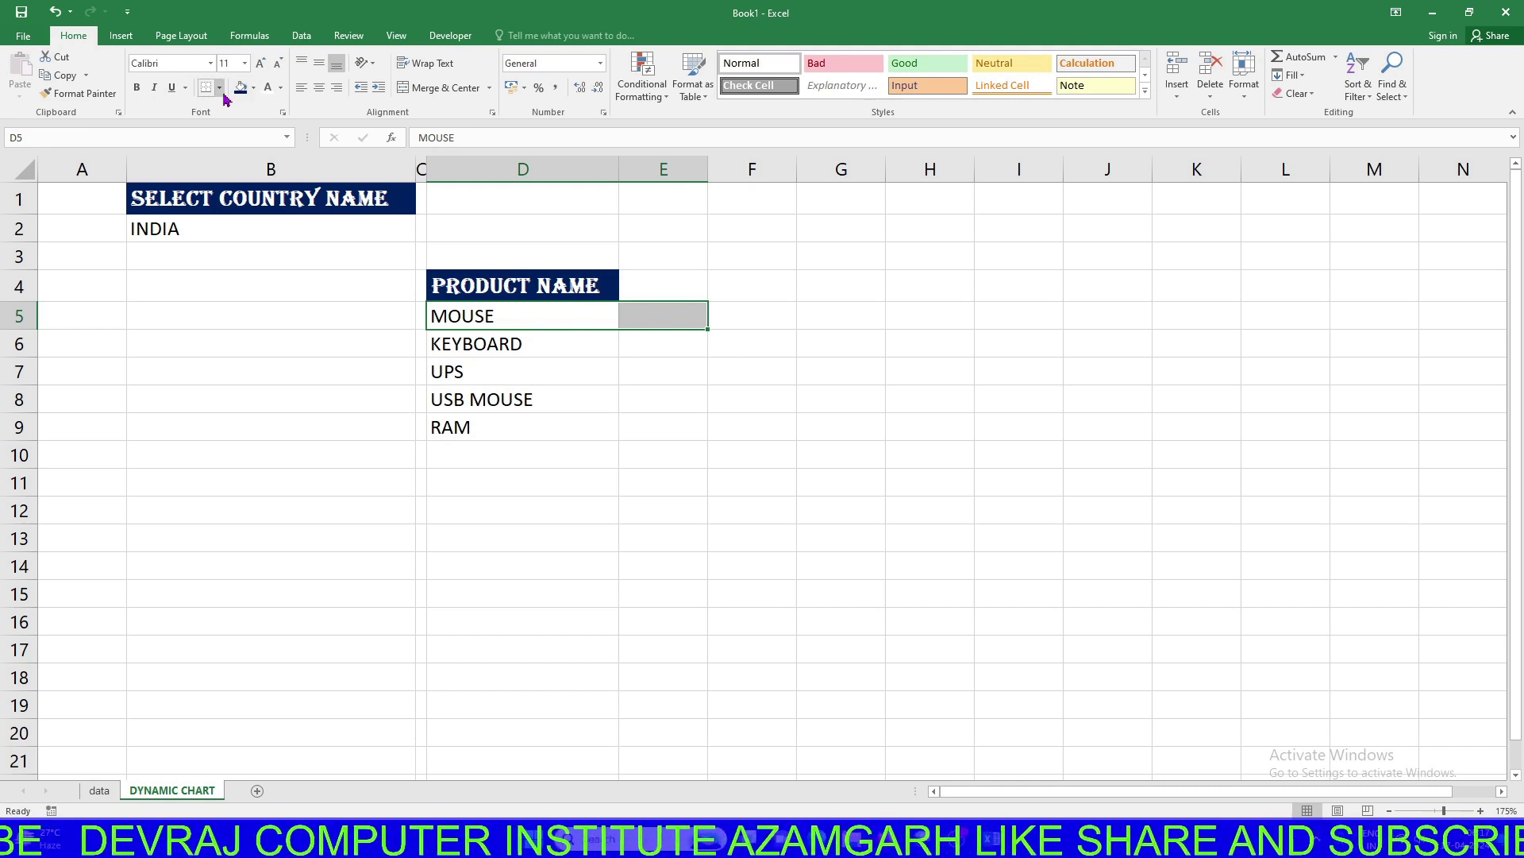
pyautogui.moveTo(505, 351); pyautogui.dragTo(651, 343)
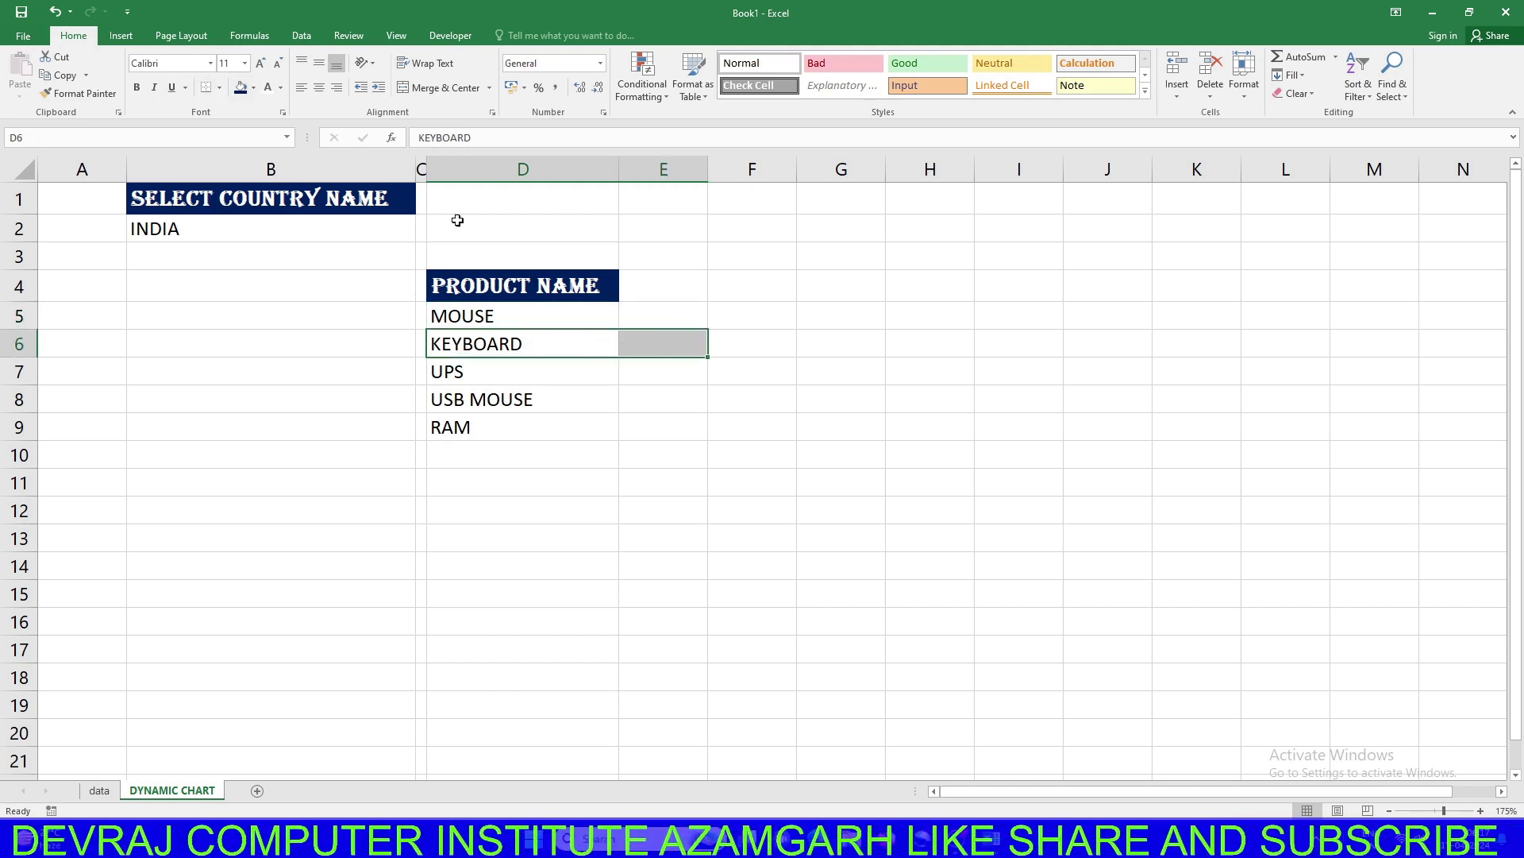
pyautogui.click(205, 87)
pyautogui.moveTo(478, 373); pyautogui.dragTo(646, 371)
pyautogui.click(205, 88)
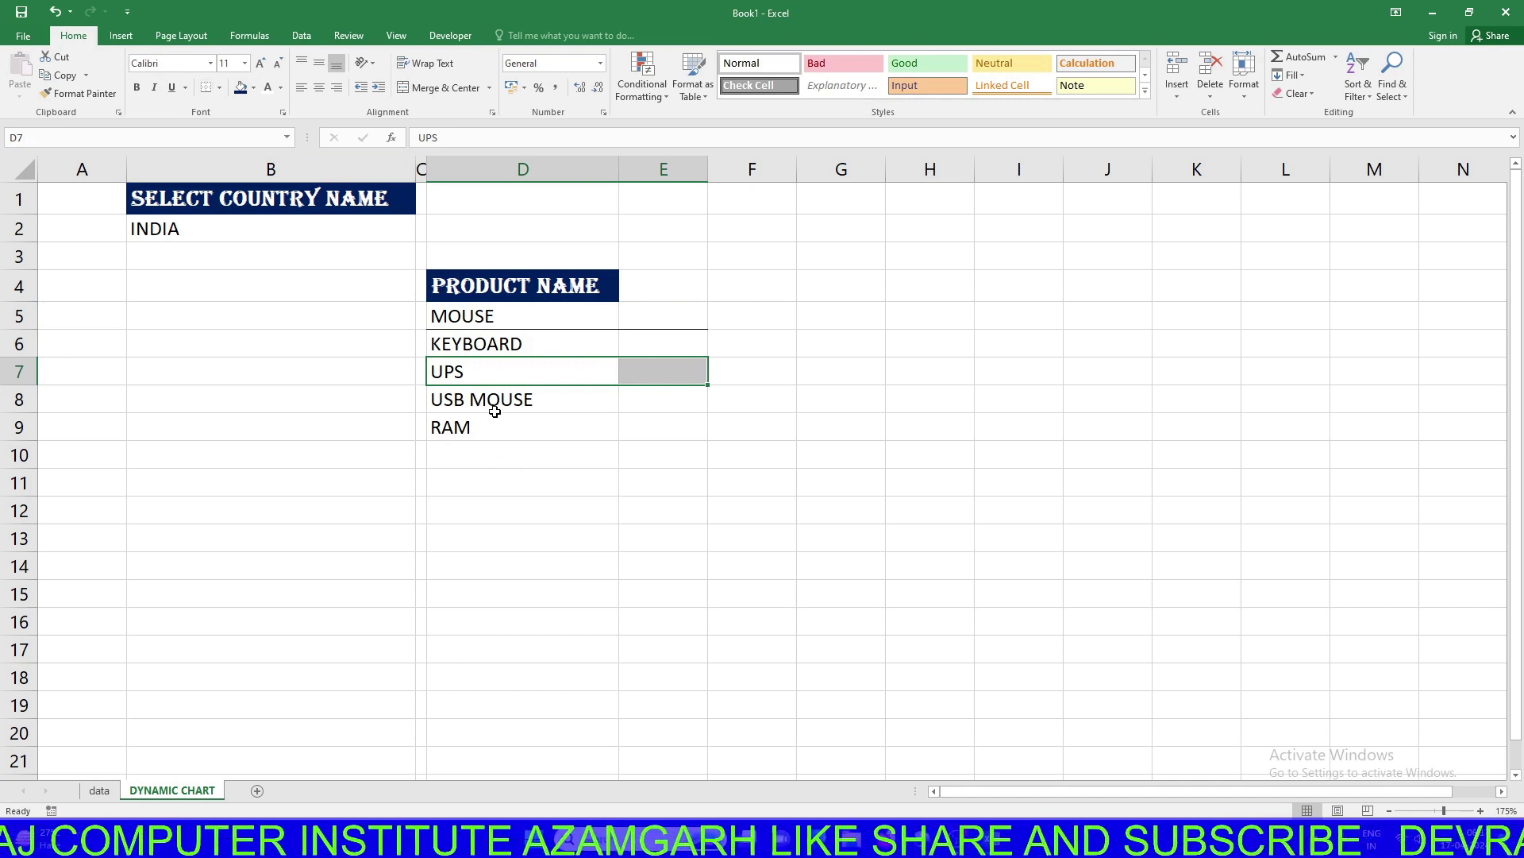
pyautogui.moveTo(494, 411); pyautogui.dragTo(699, 405)
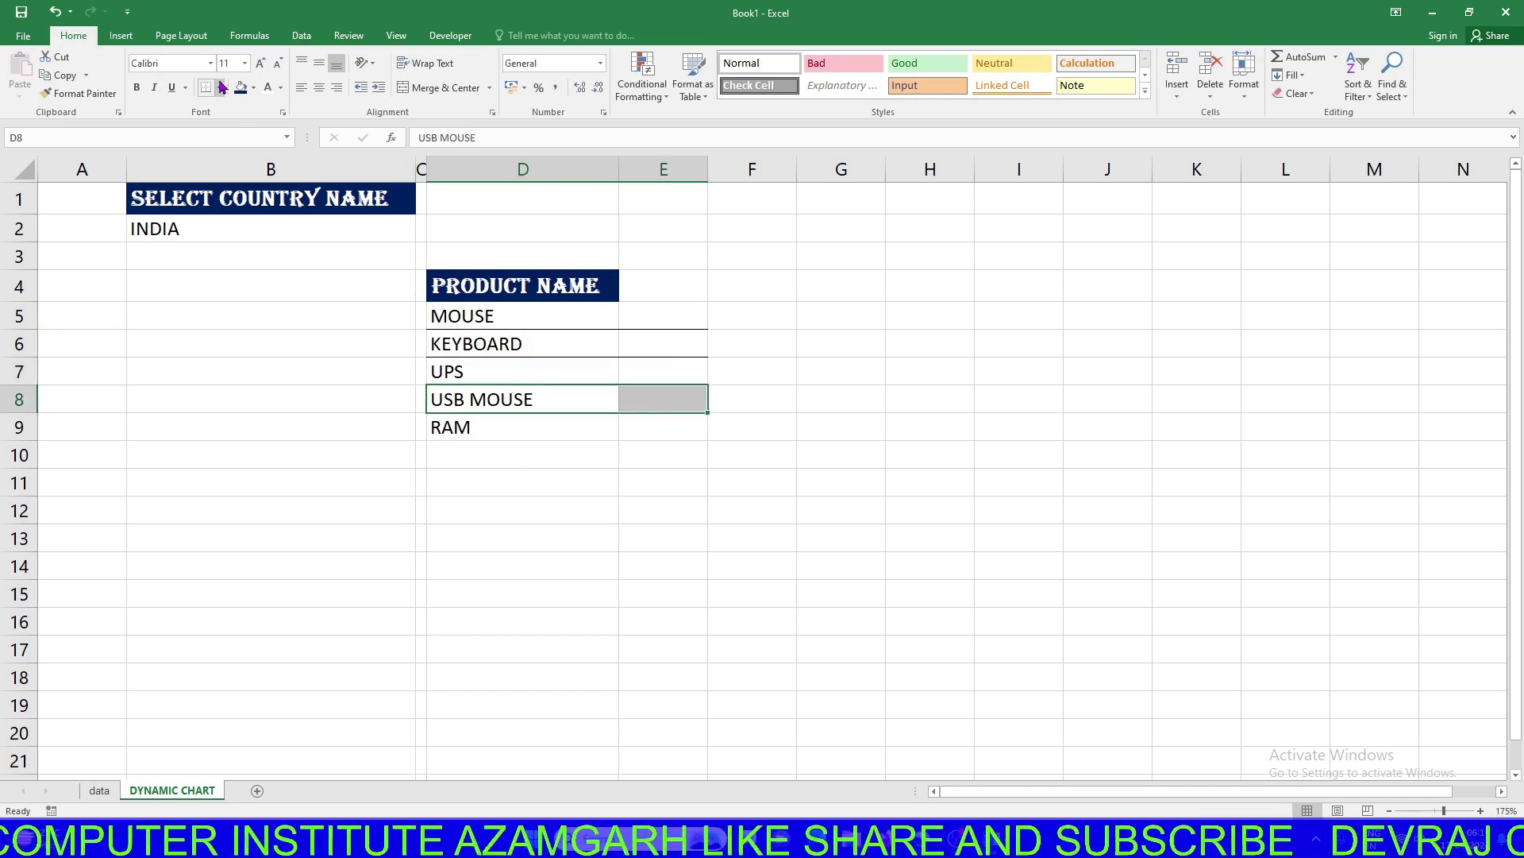
pyautogui.moveTo(471, 434); pyautogui.dragTo(656, 429)
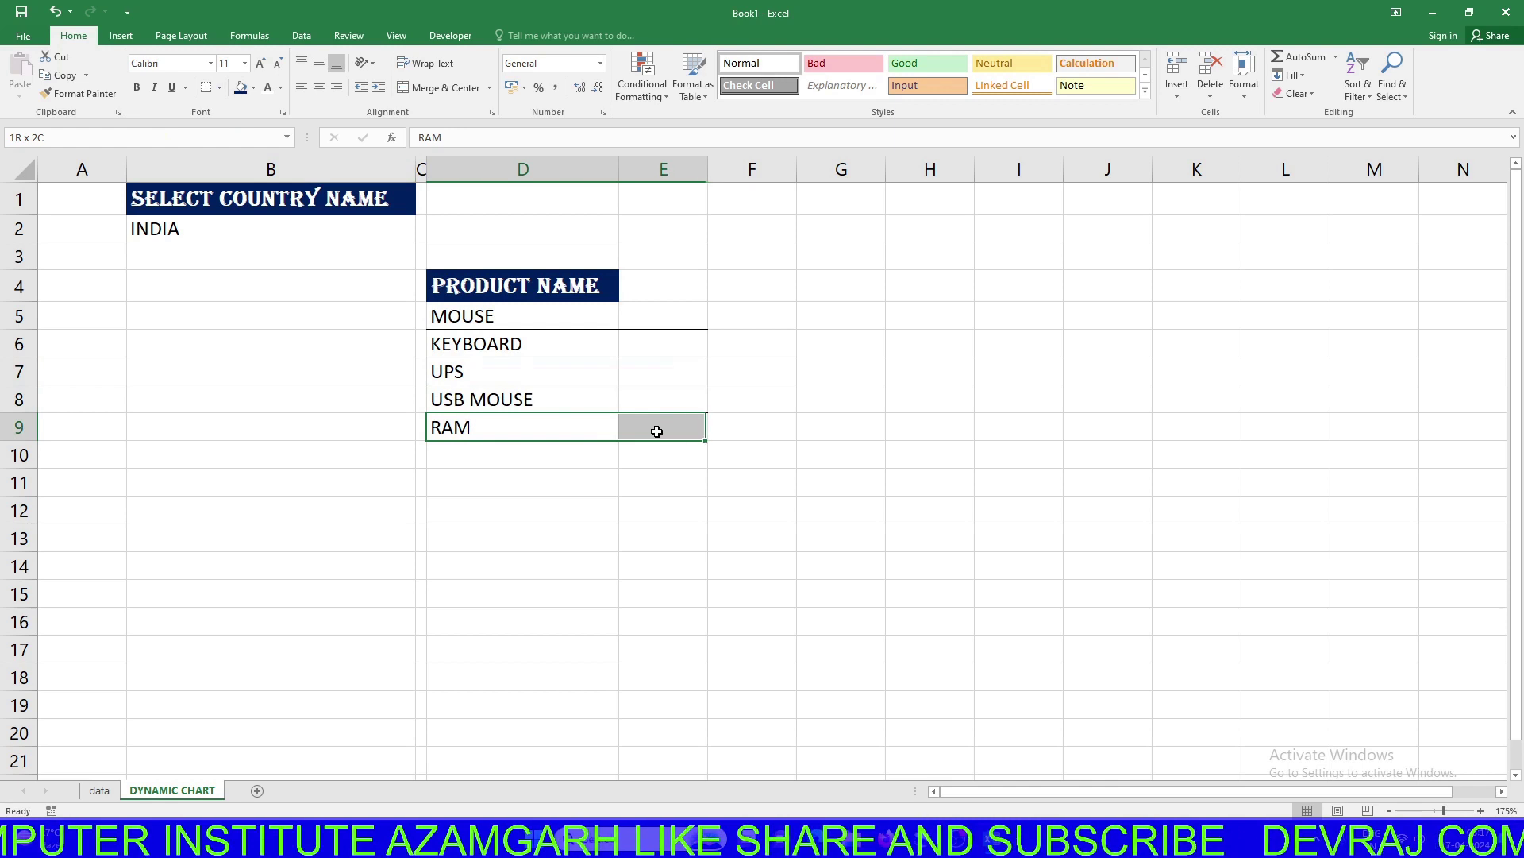
pyautogui.click(668, 594)
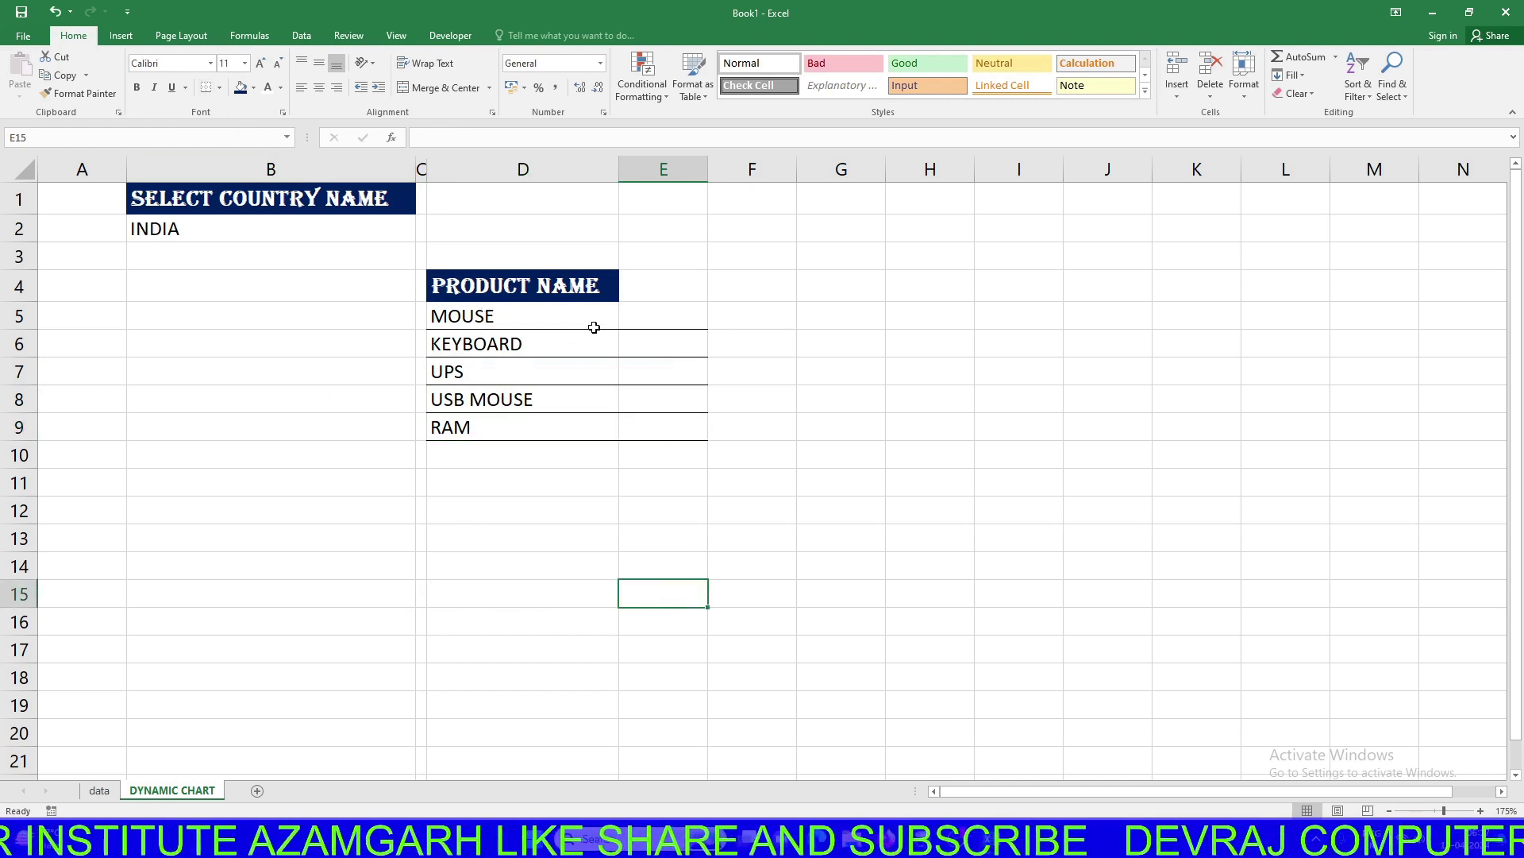
# Extend the dark blue header fill across D4:E4
pyautogui.moveTo(658, 295); pyautogui.dragTo(516, 287)
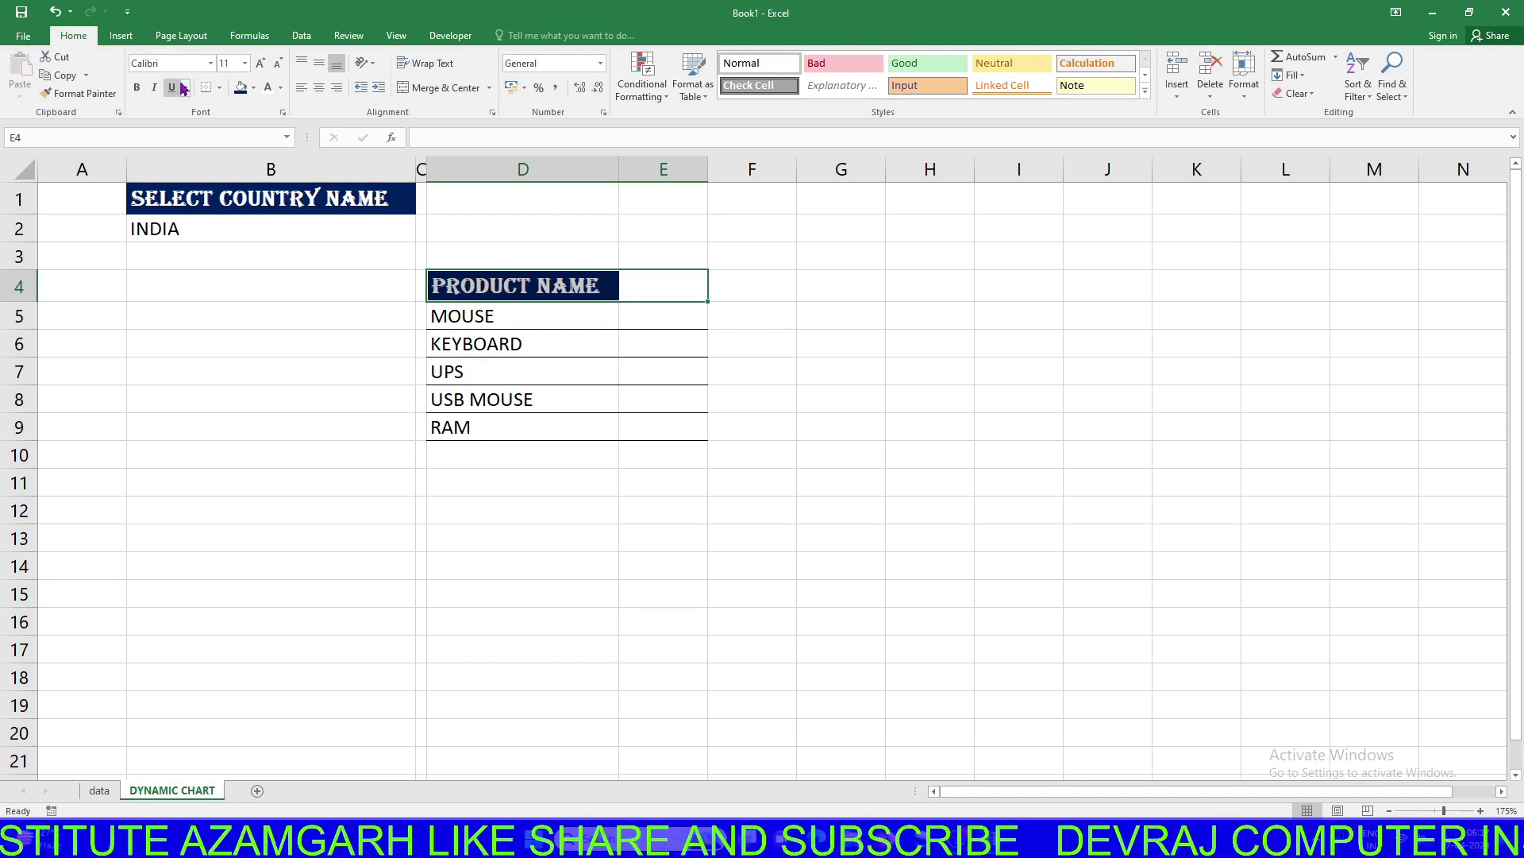
pyautogui.click(240, 87)
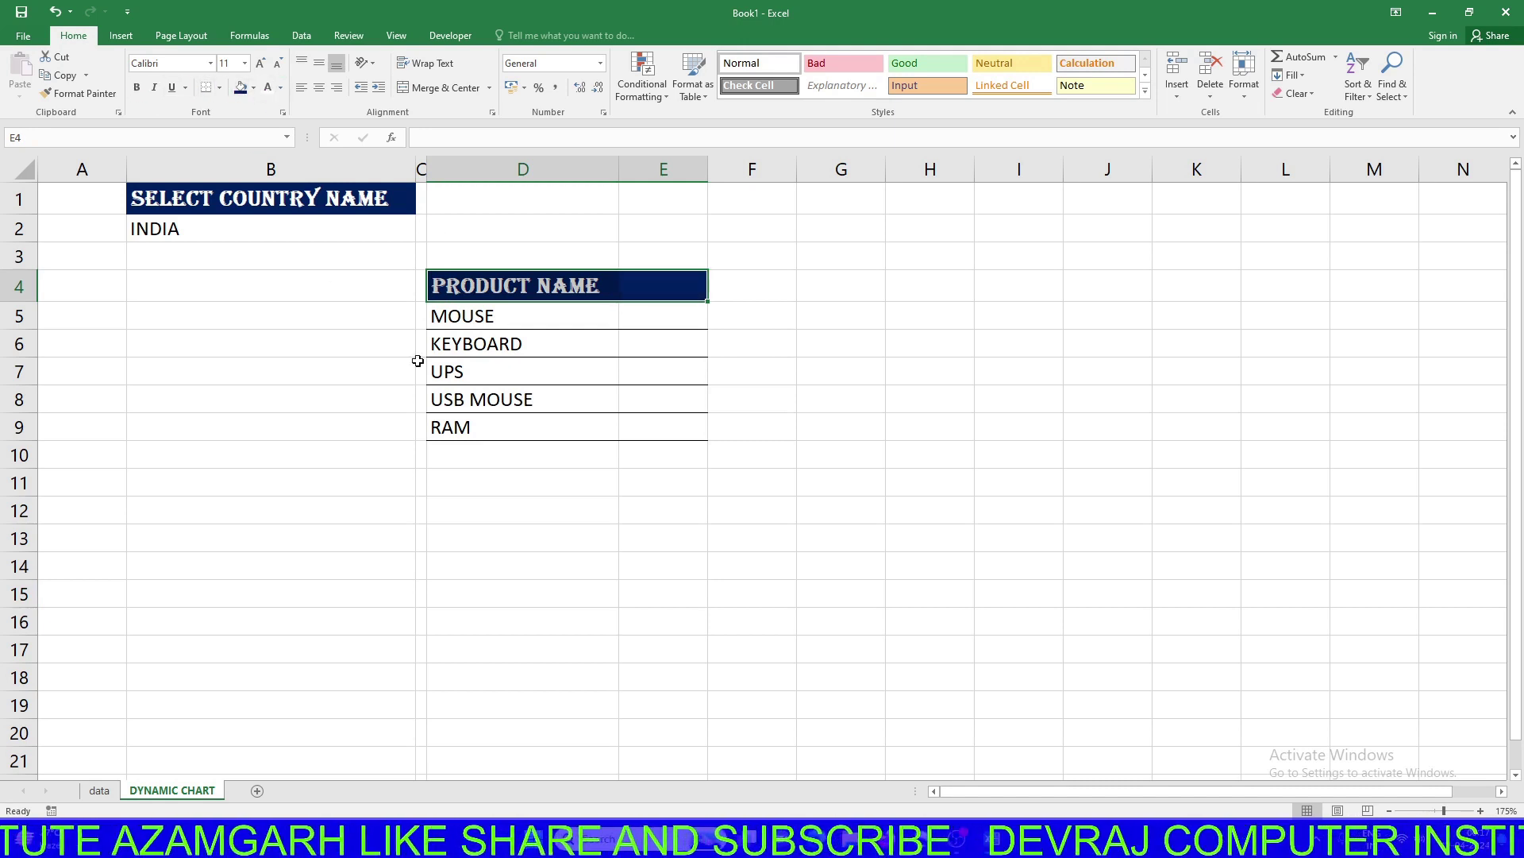
pyautogui.click(743, 431)
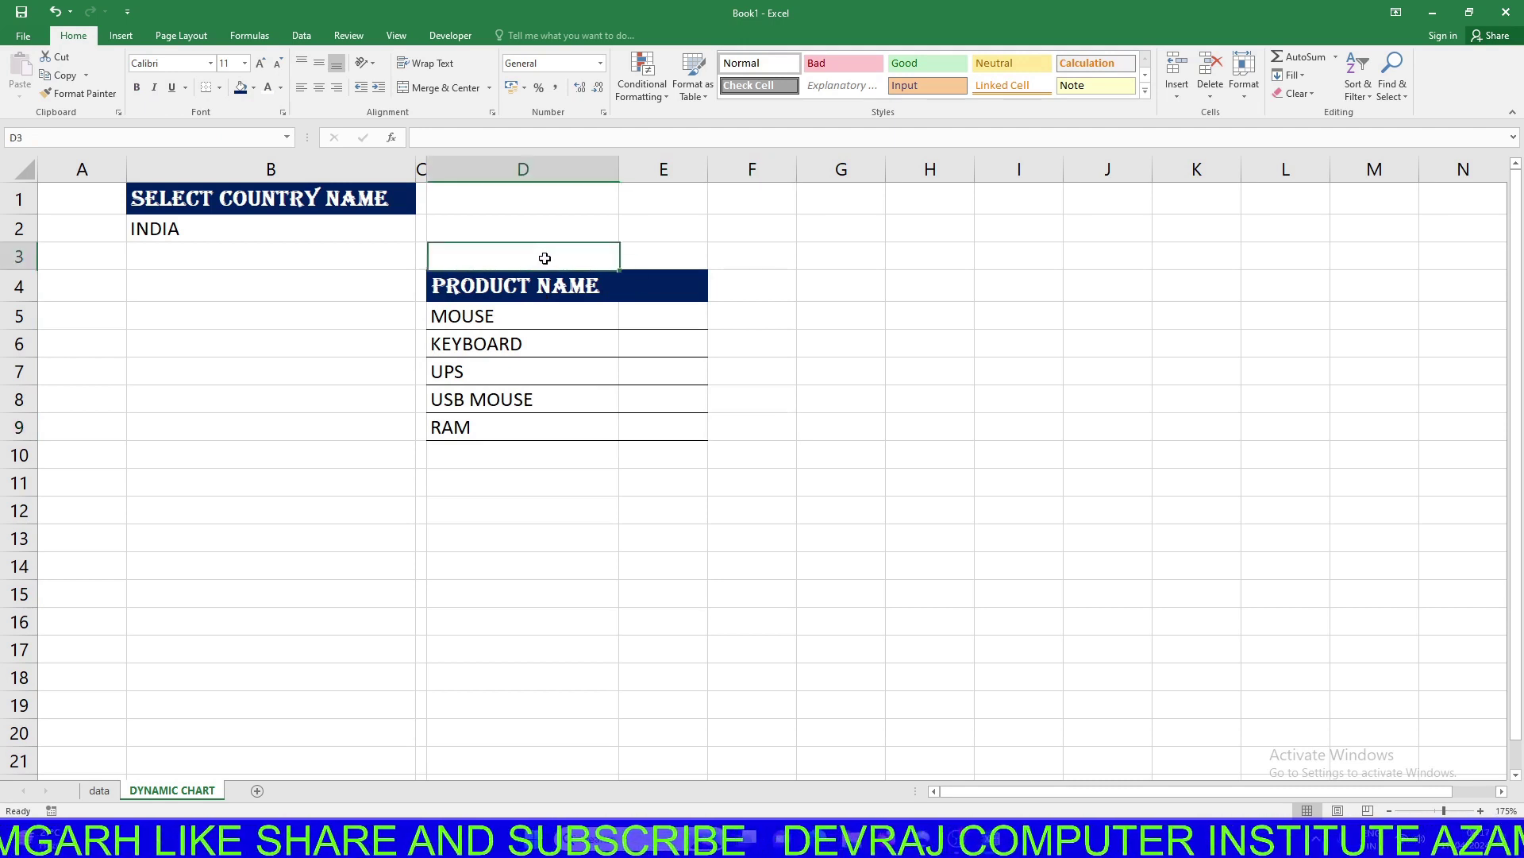
# Merge D3:E3 and enter the title formula ="TOTAL SOLD QTY "&B2
pyautogui.moveTo(546, 258); pyautogui.dragTo(657, 255)
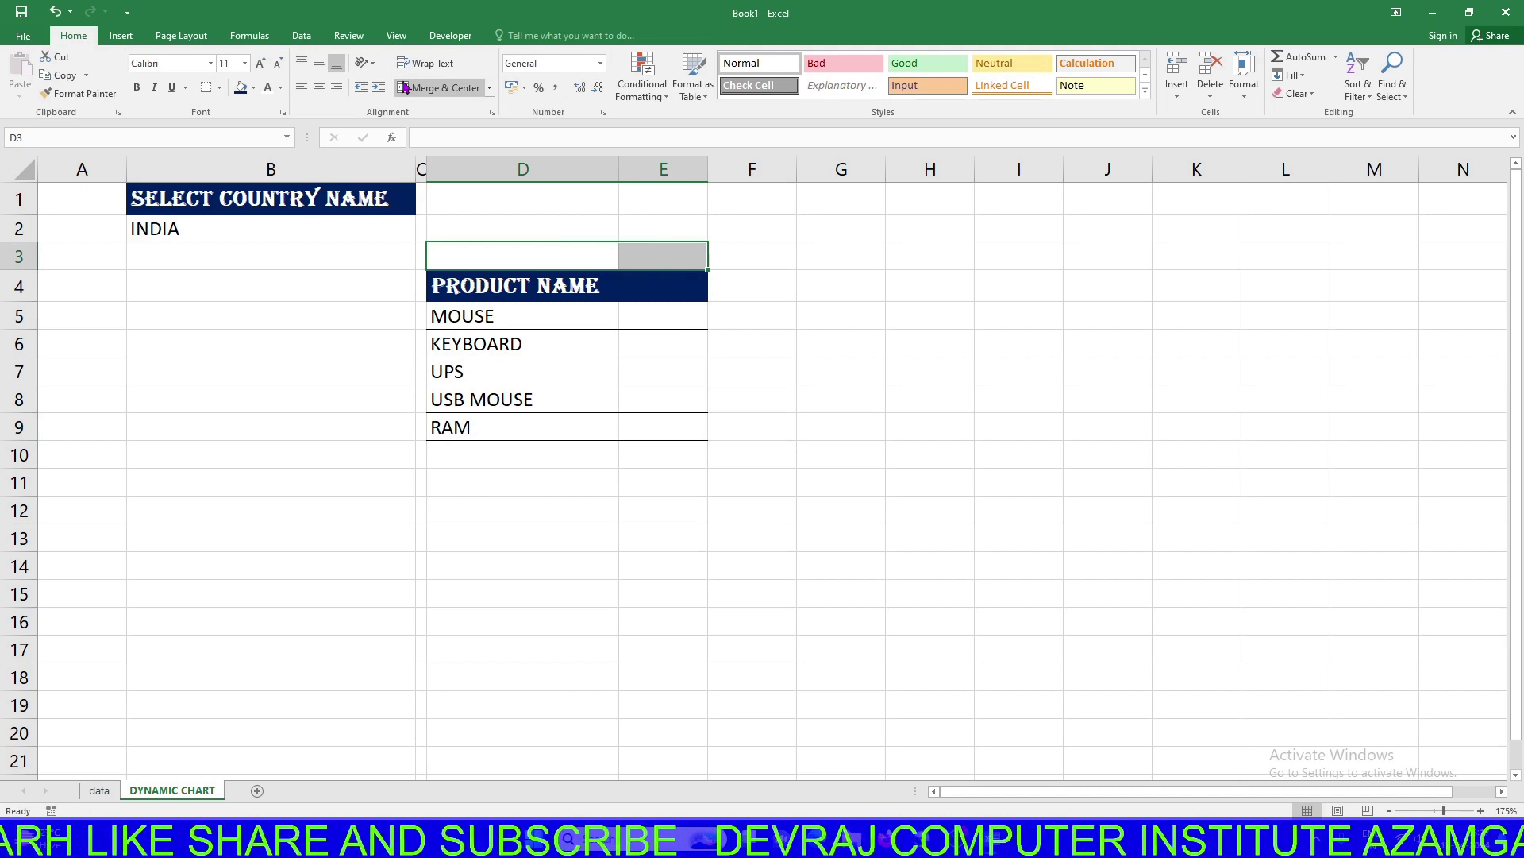
pyautogui.click(432, 89)
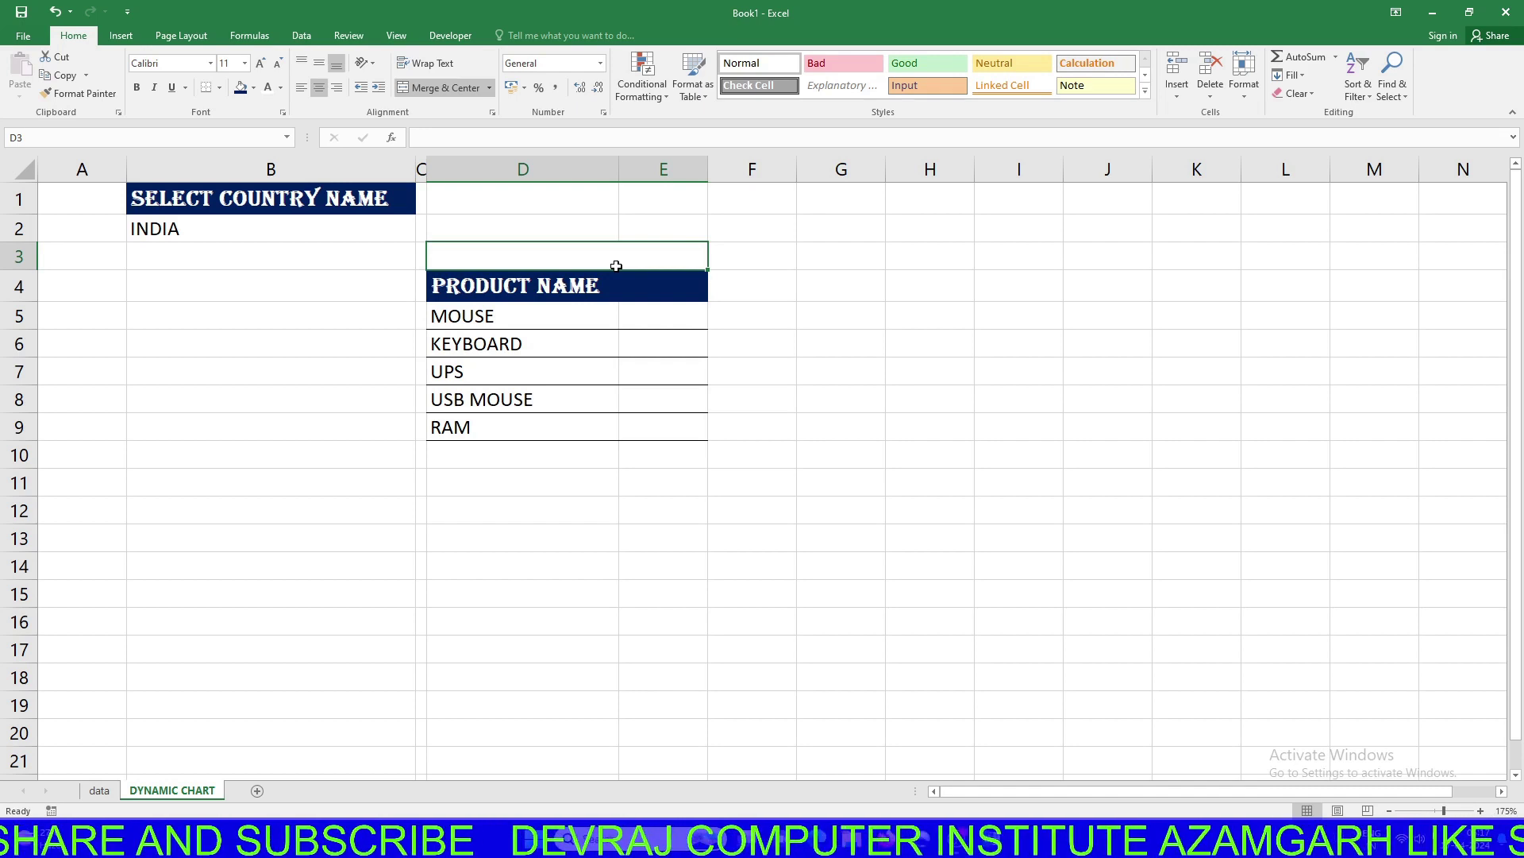
pyautogui.write('=')
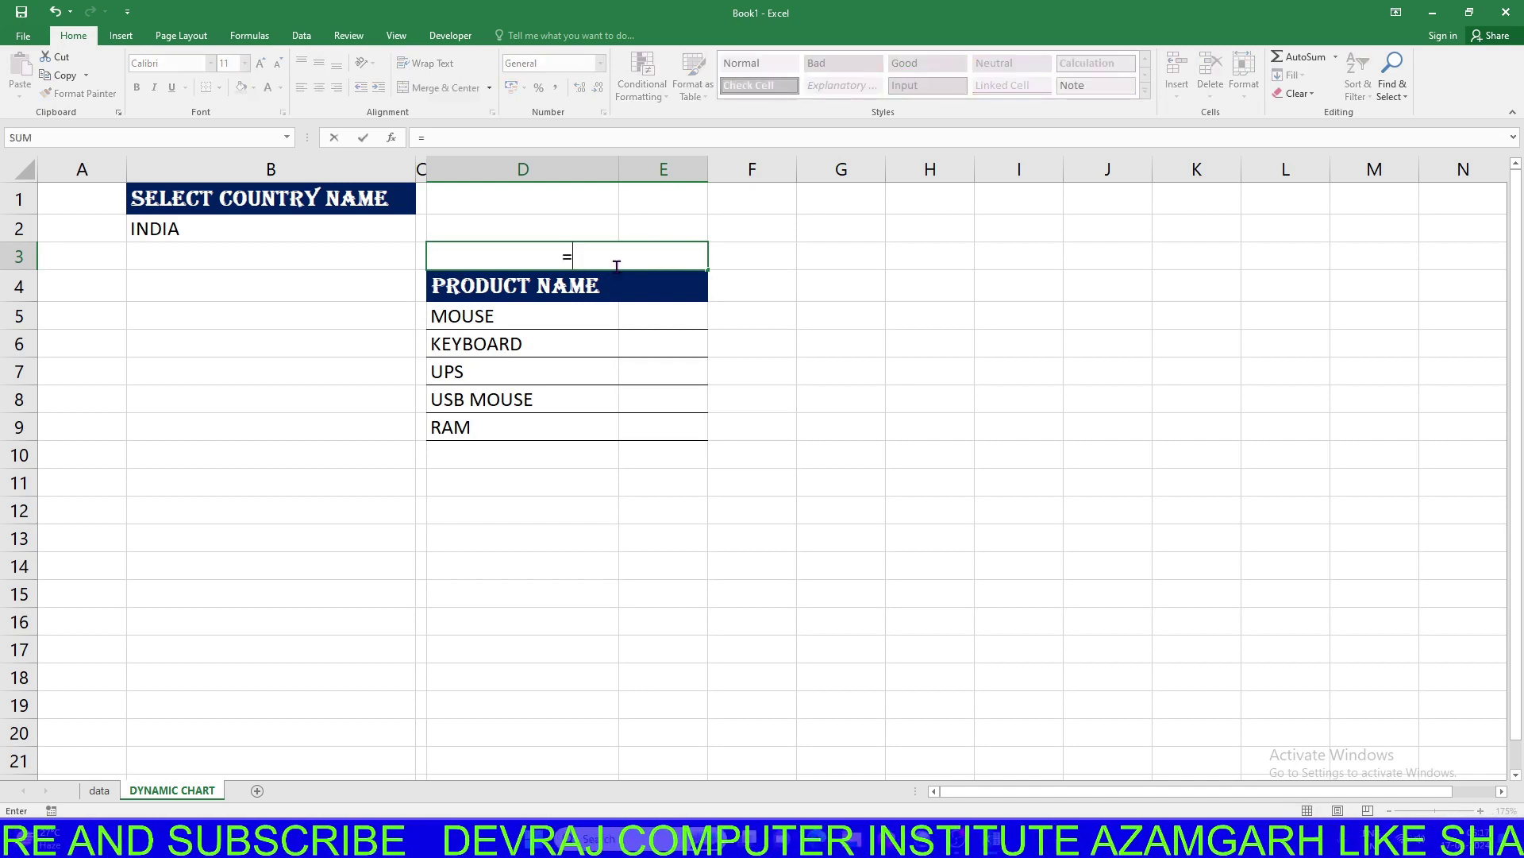
pyautogui.write('"')
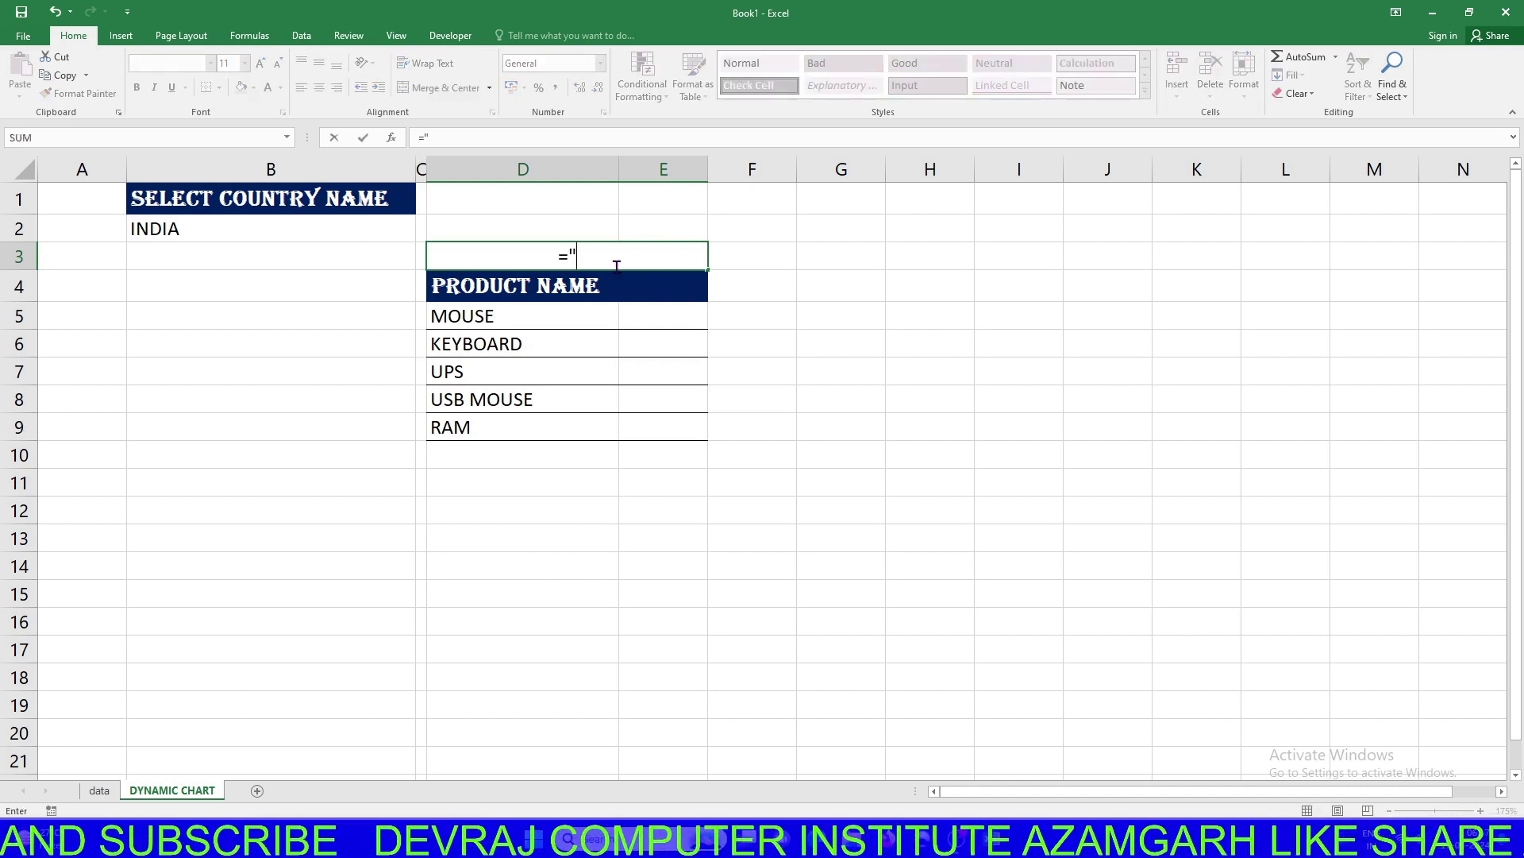
pyautogui.write('TOTAL ')
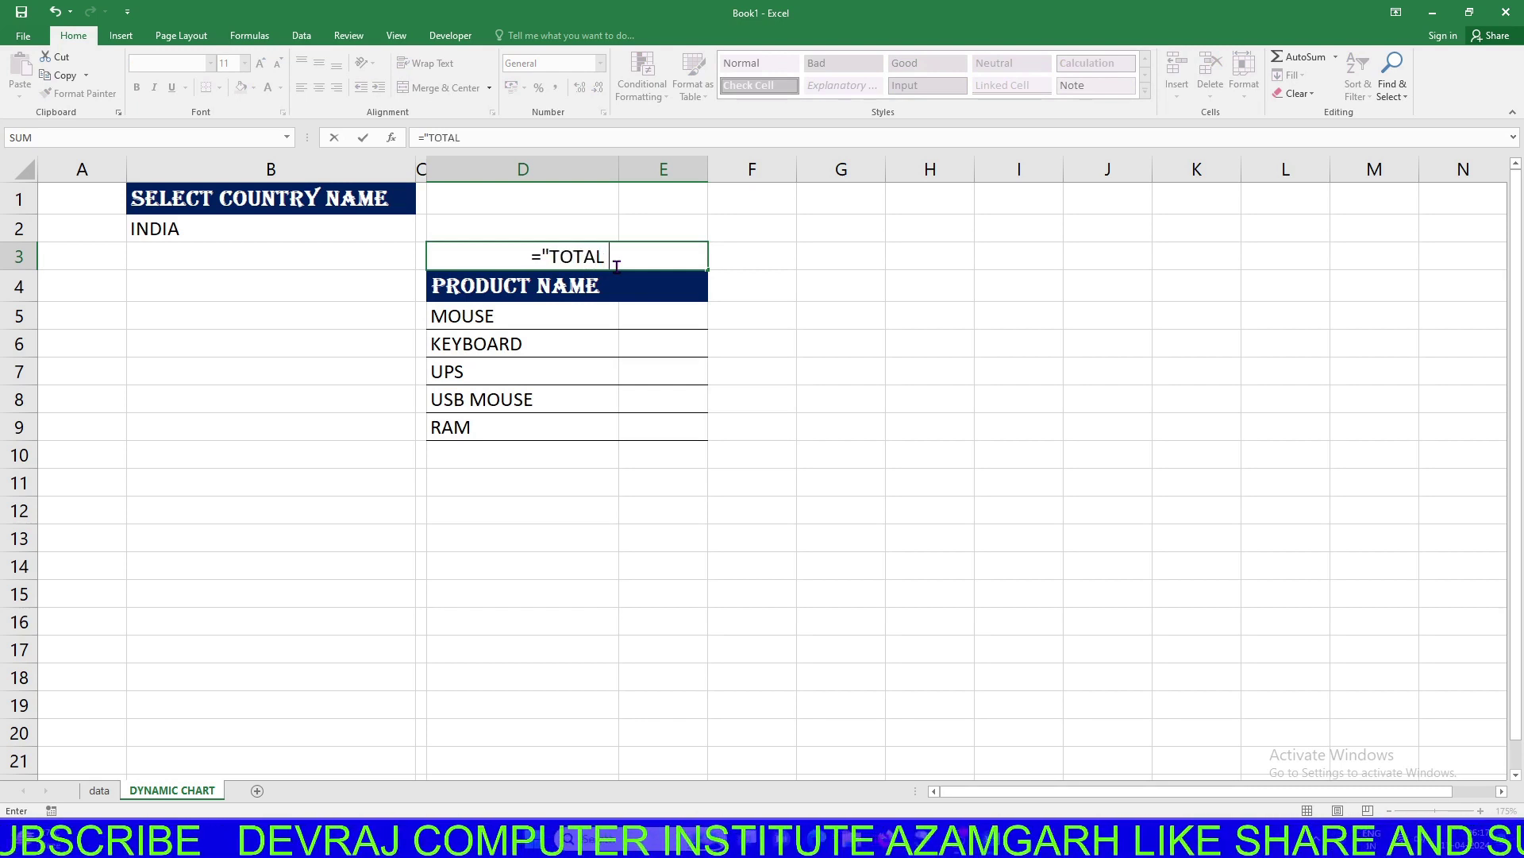
pyautogui.write('SOLD')
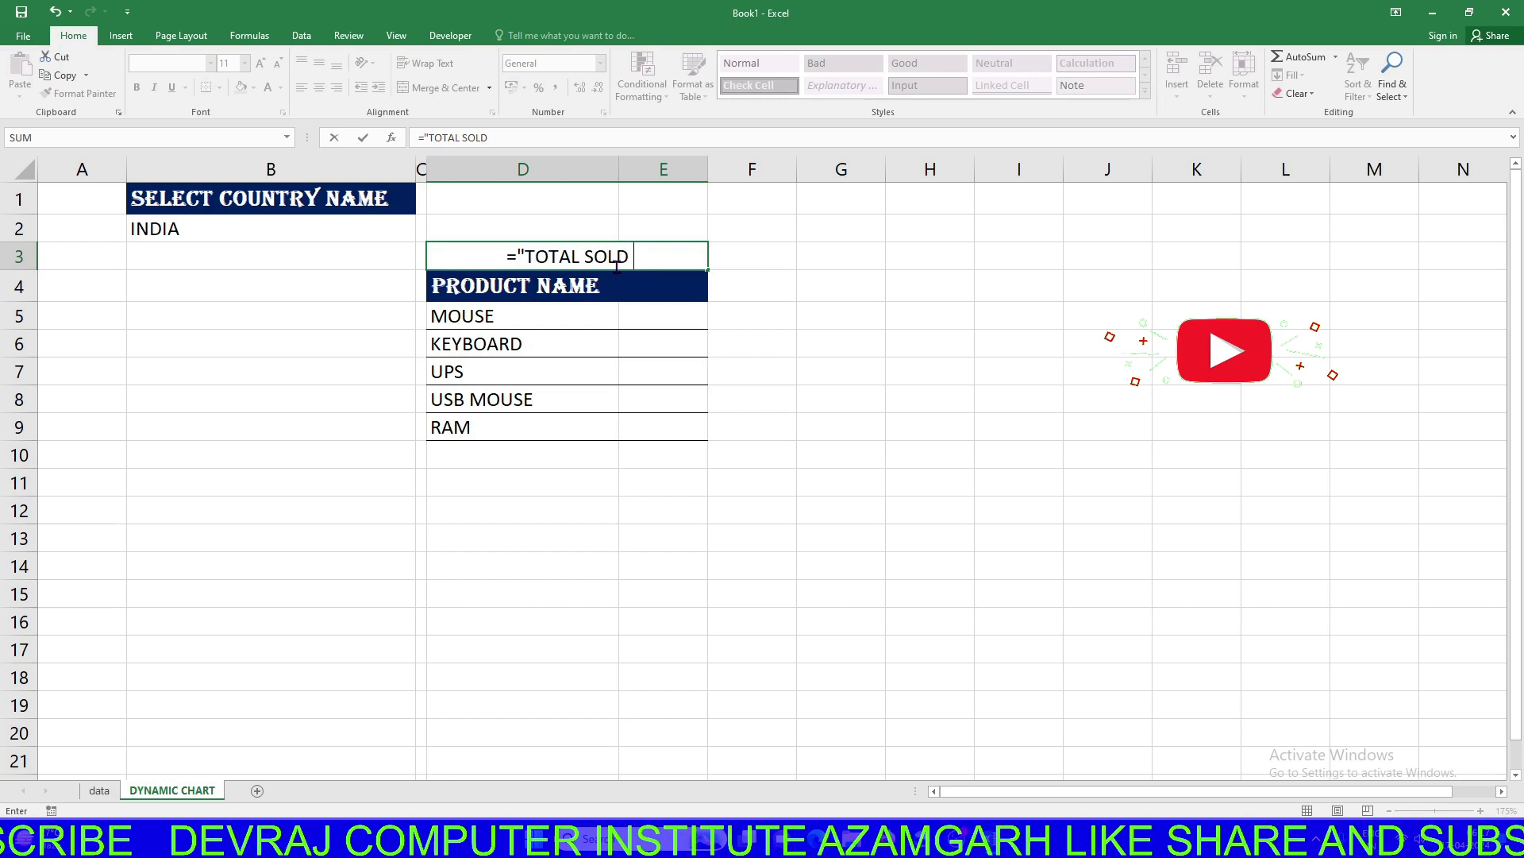
pyautogui.write(' QTY')
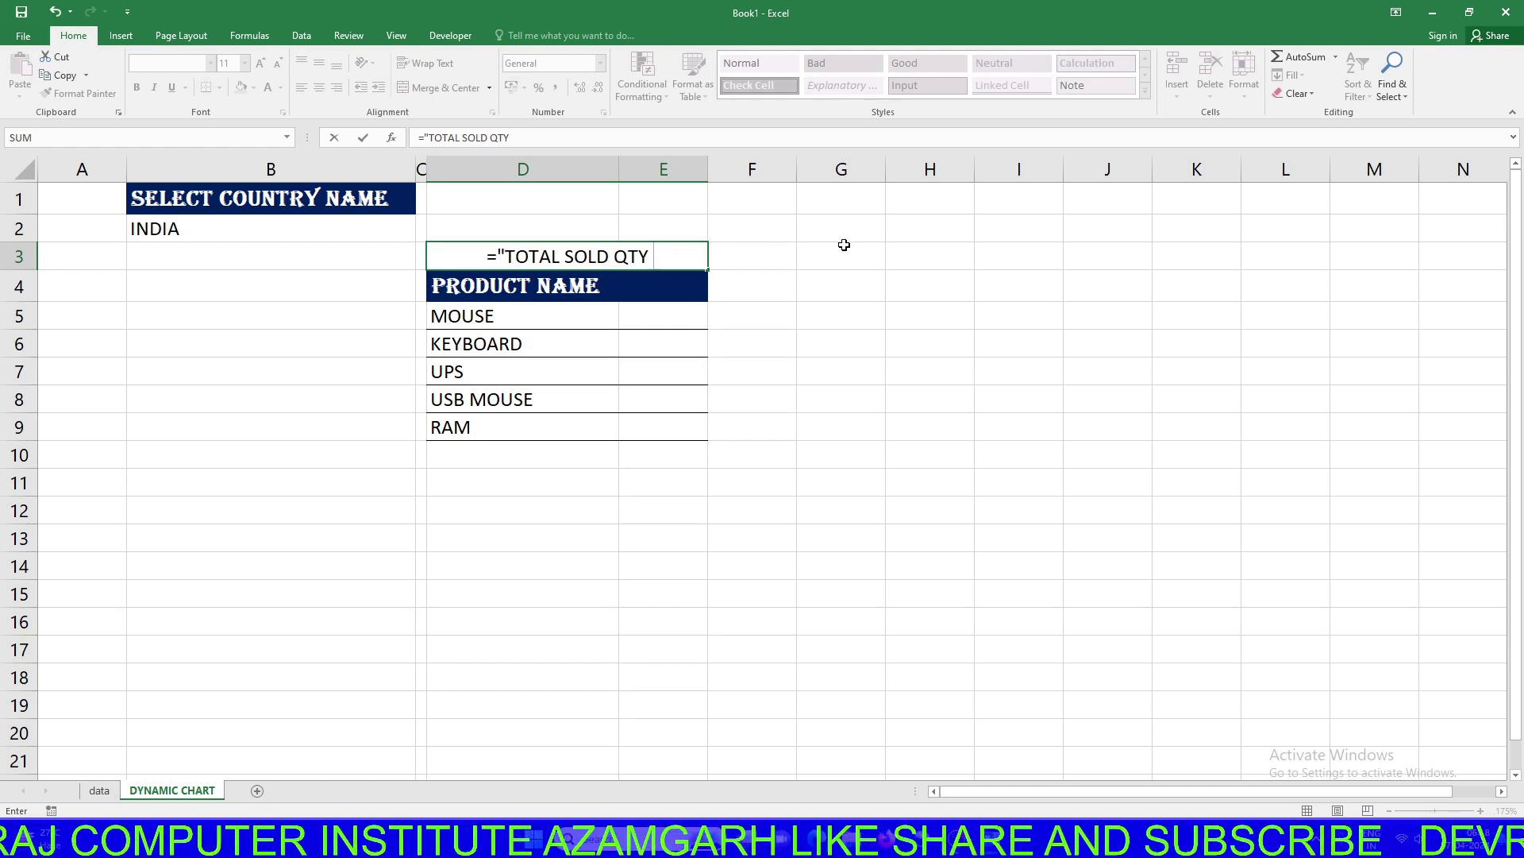
pyautogui.write('"')
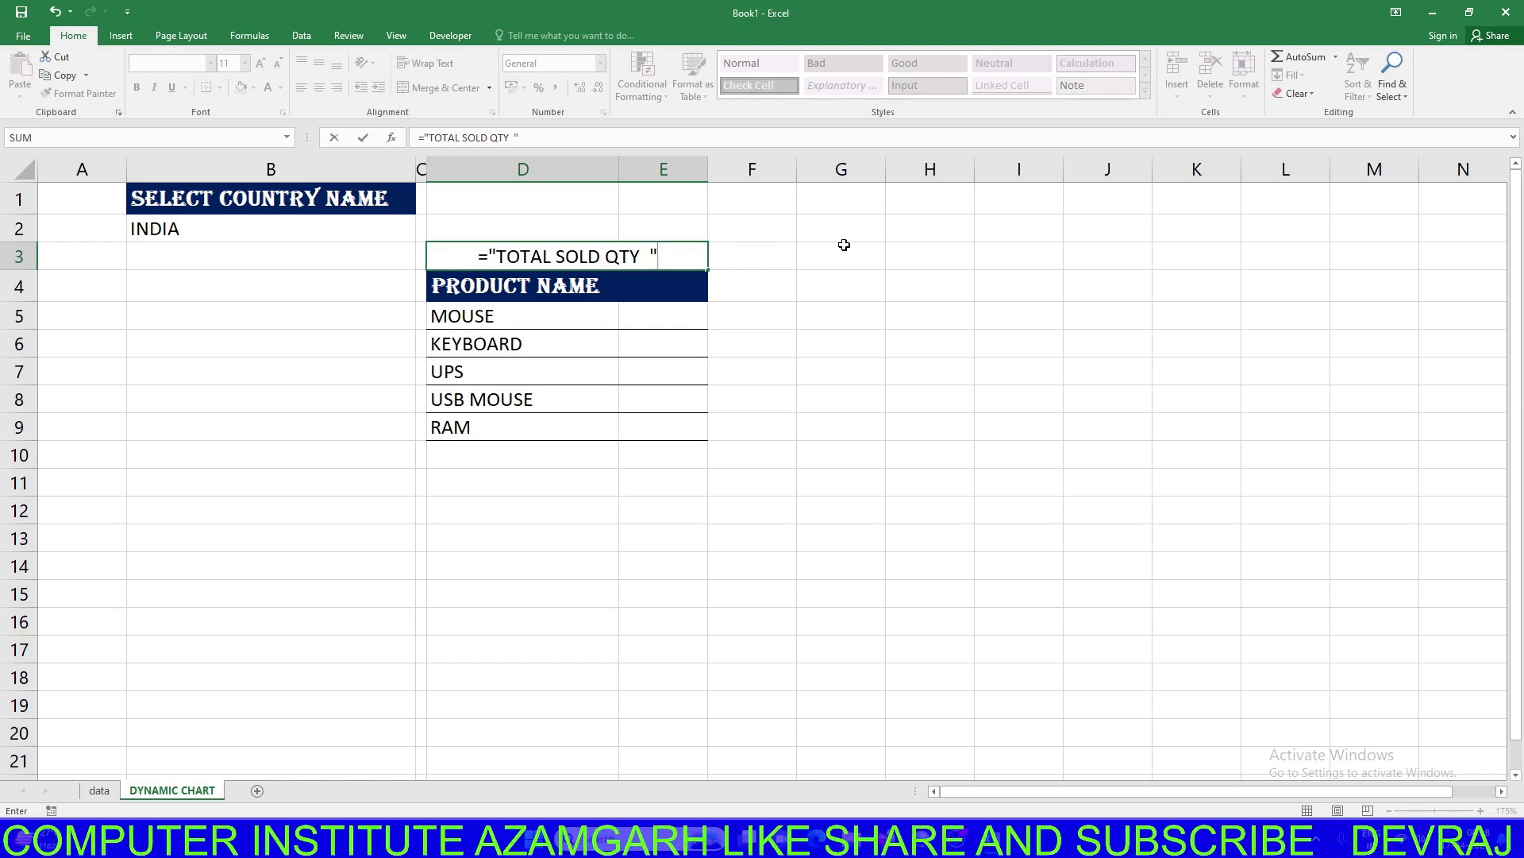
pyautogui.write('&')
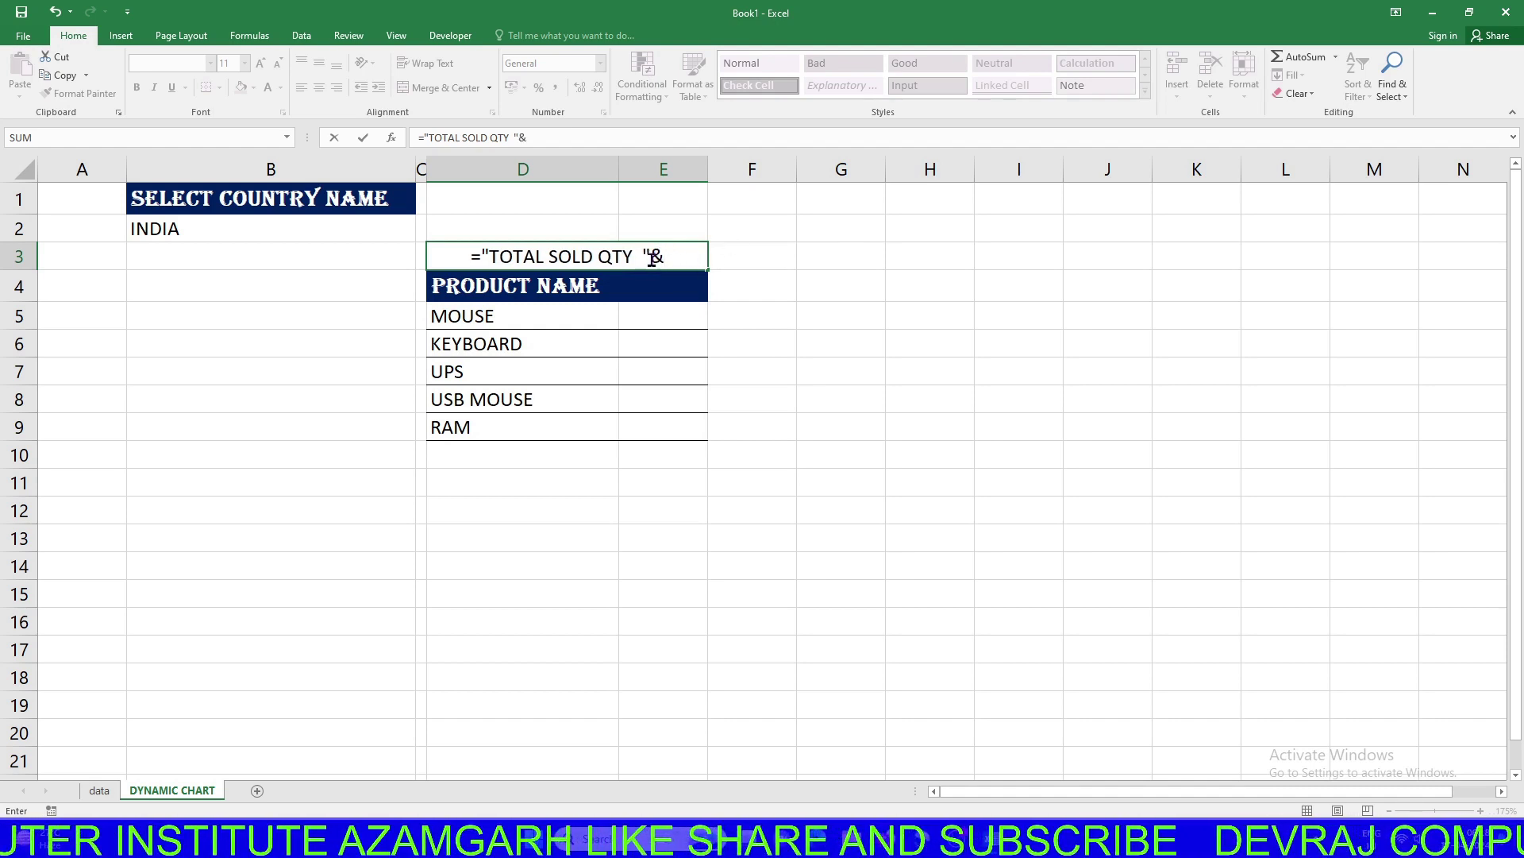
pyautogui.click(184, 233)
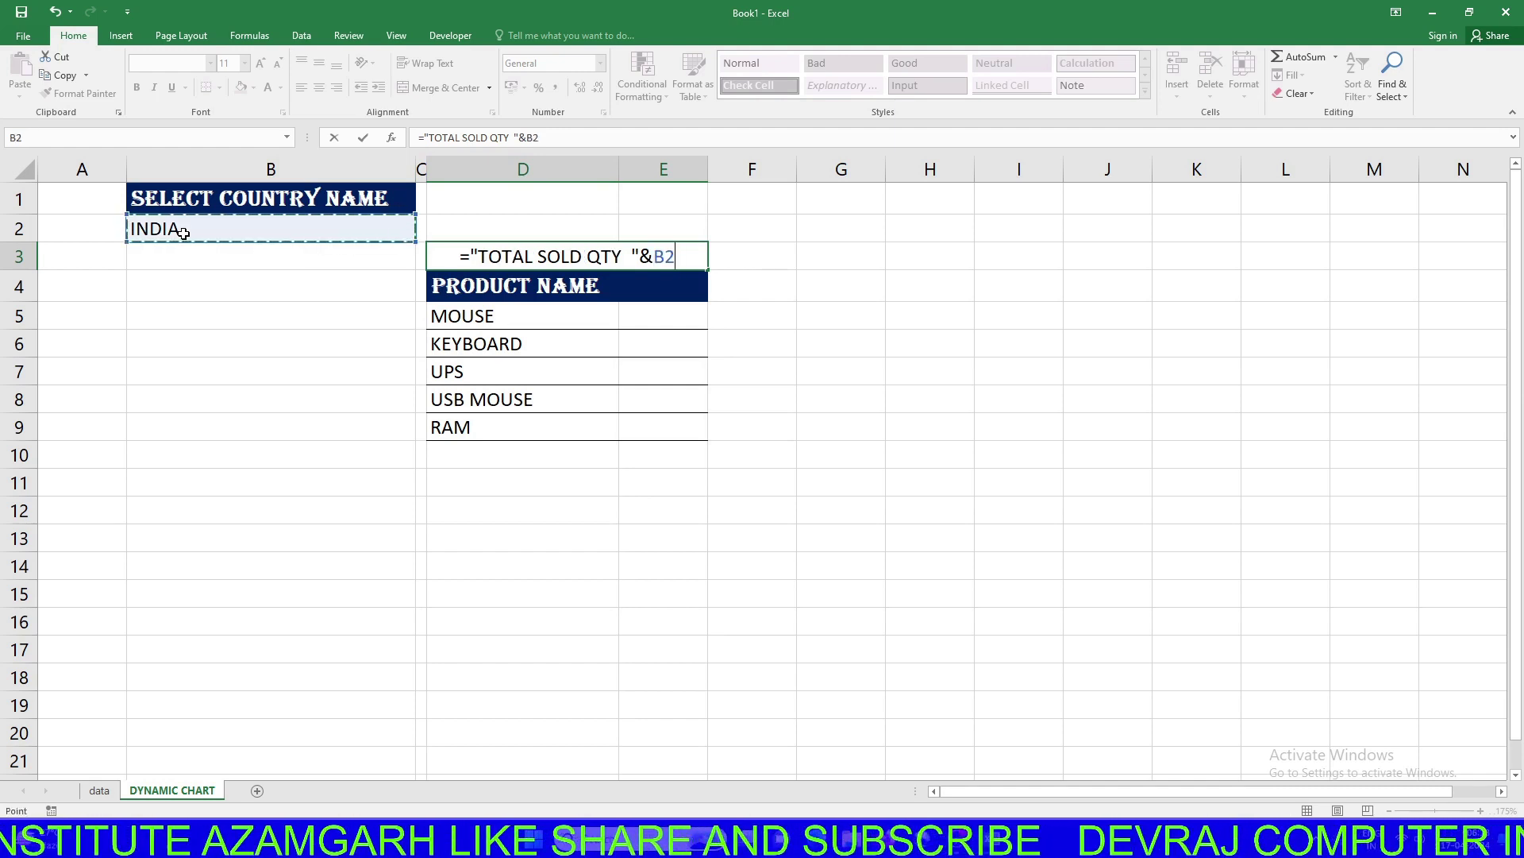
pyautogui.press('Return')
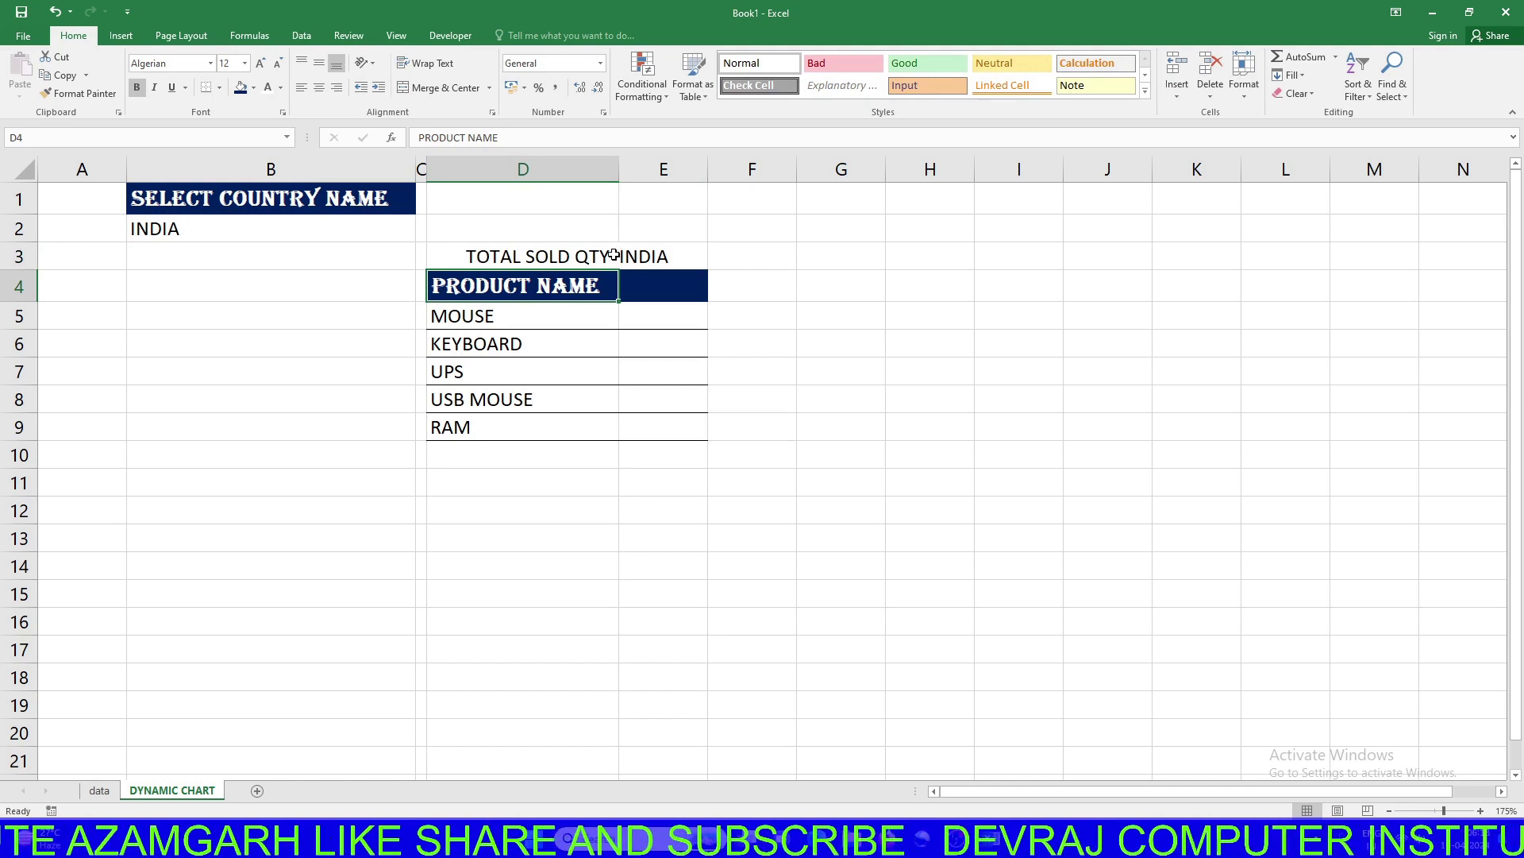
# Style the D3 title with green fill, bold white text, larger size and a new font
pyautogui.click(615, 253)
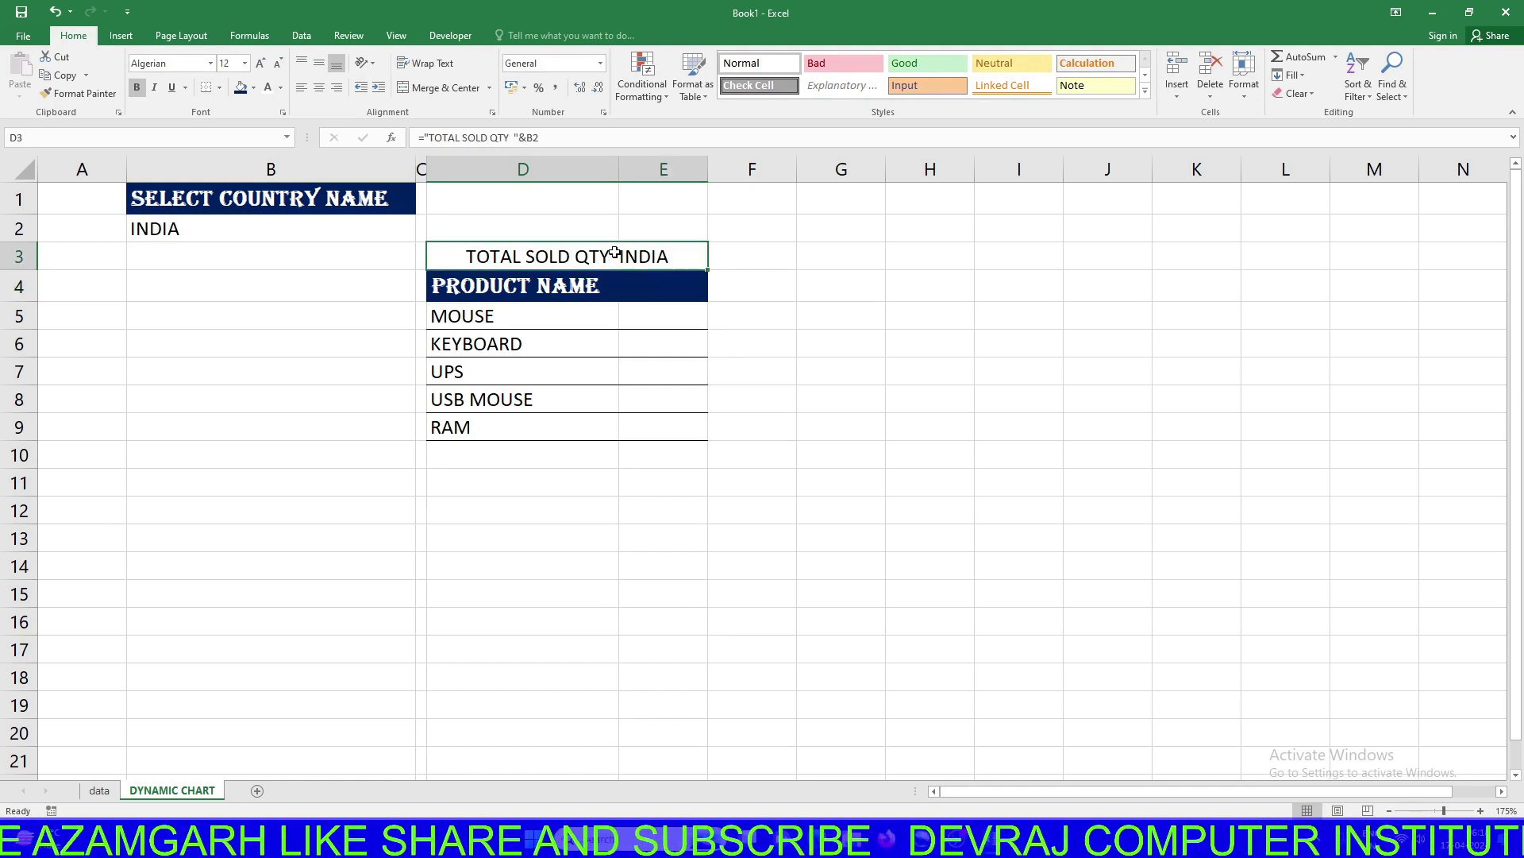
pyautogui.click(254, 88)
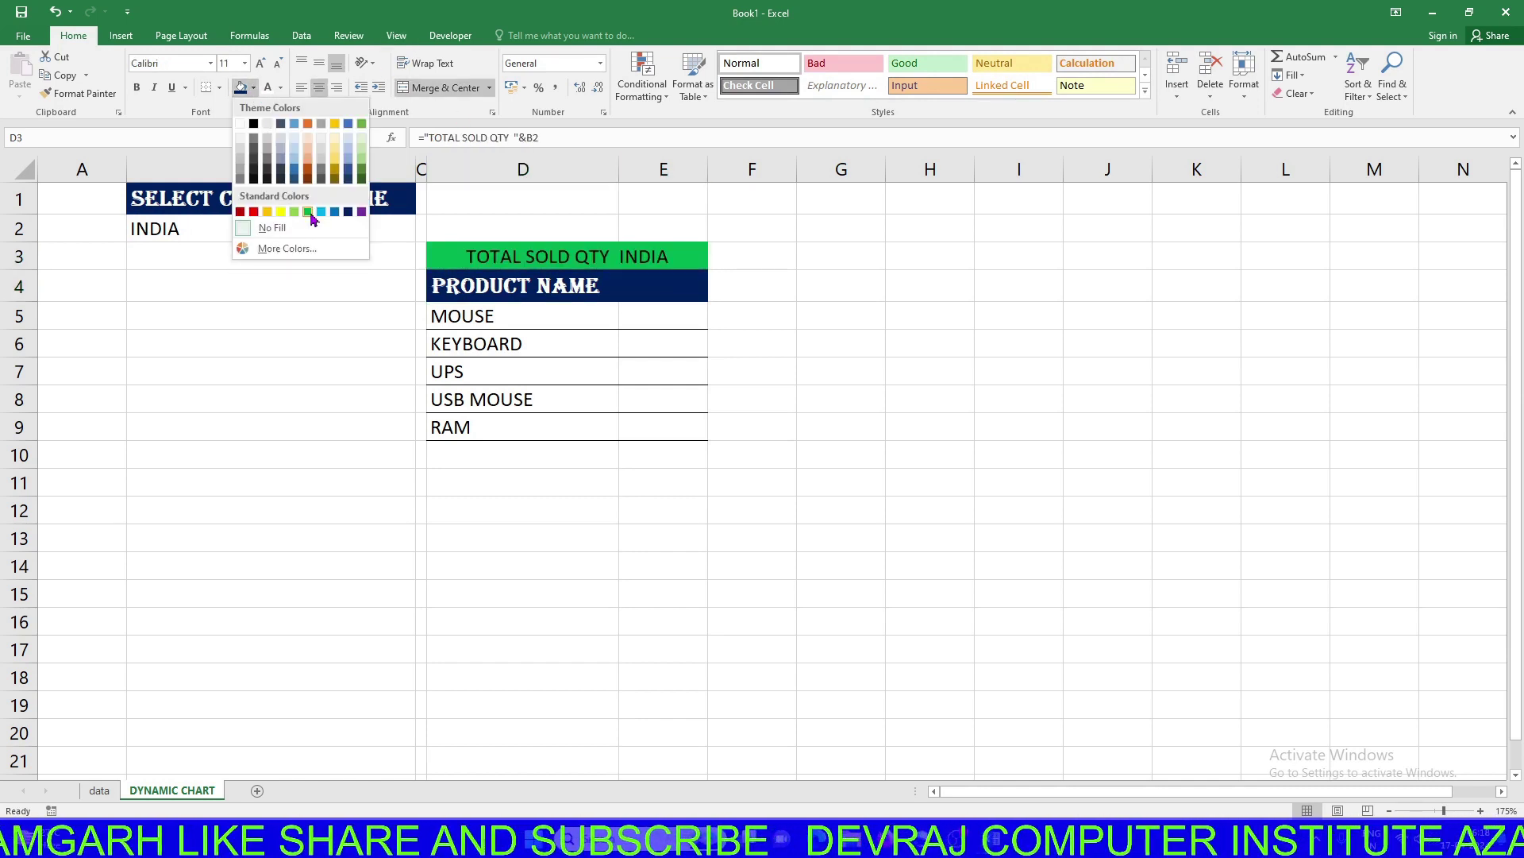
pyautogui.click(309, 213)
pyautogui.click(280, 87)
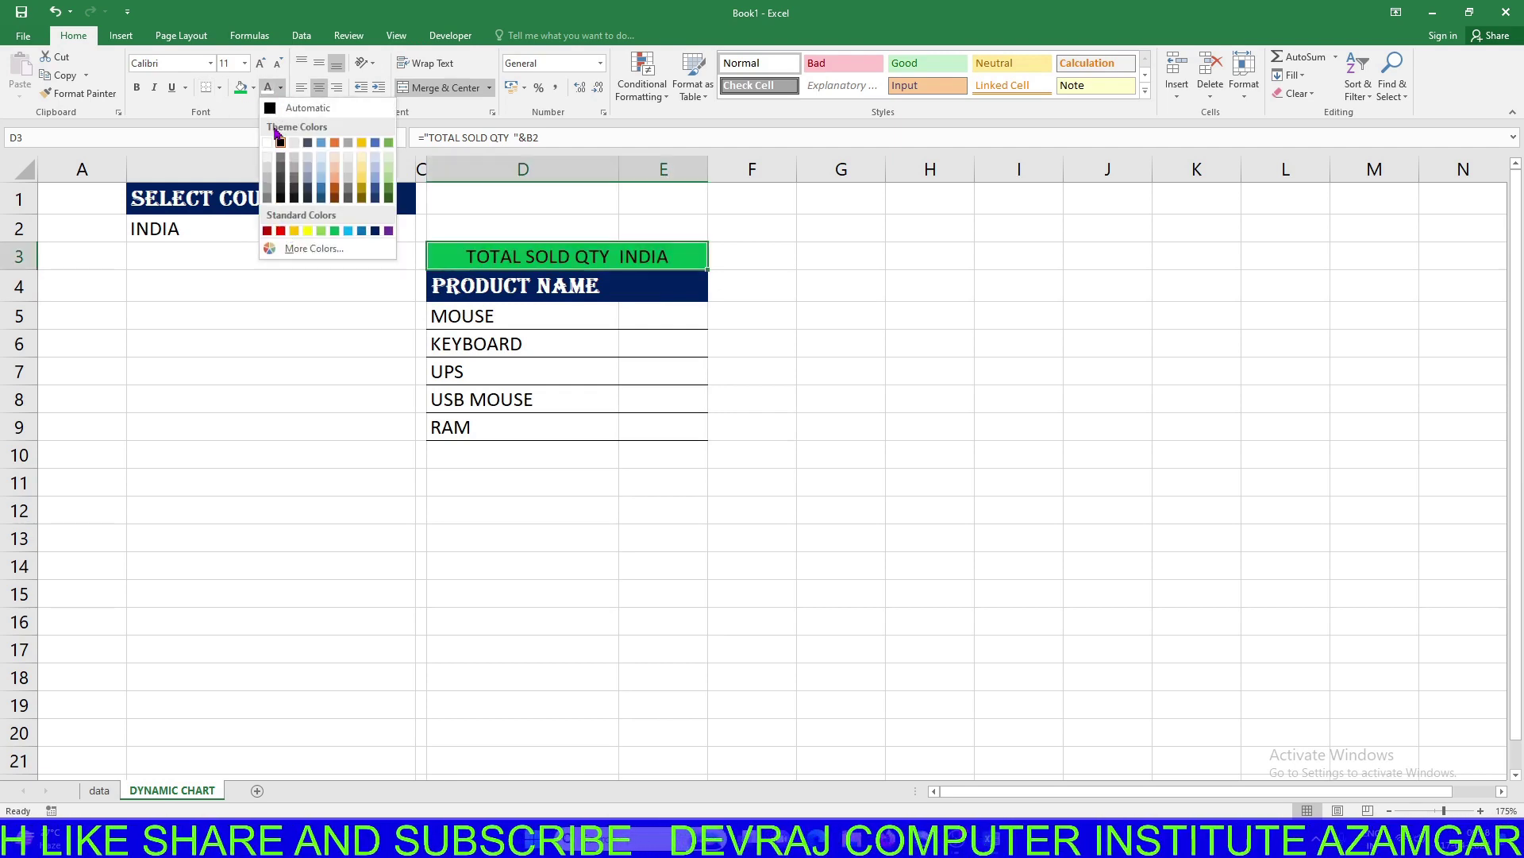
pyautogui.click(268, 142)
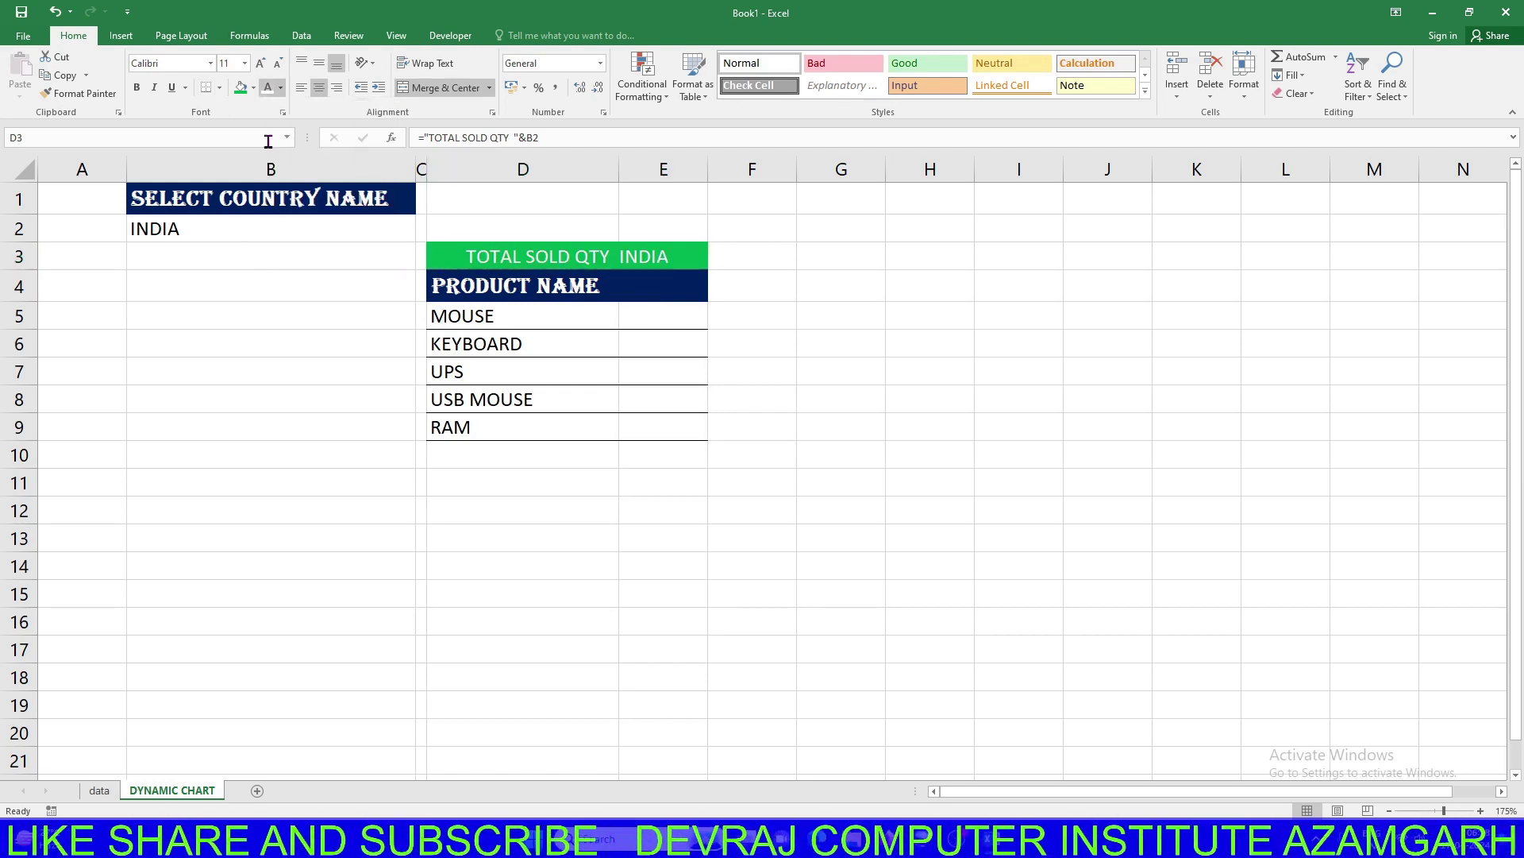
pyautogui.click(137, 87)
pyautogui.click(259, 64)
pyautogui.click(259, 64)
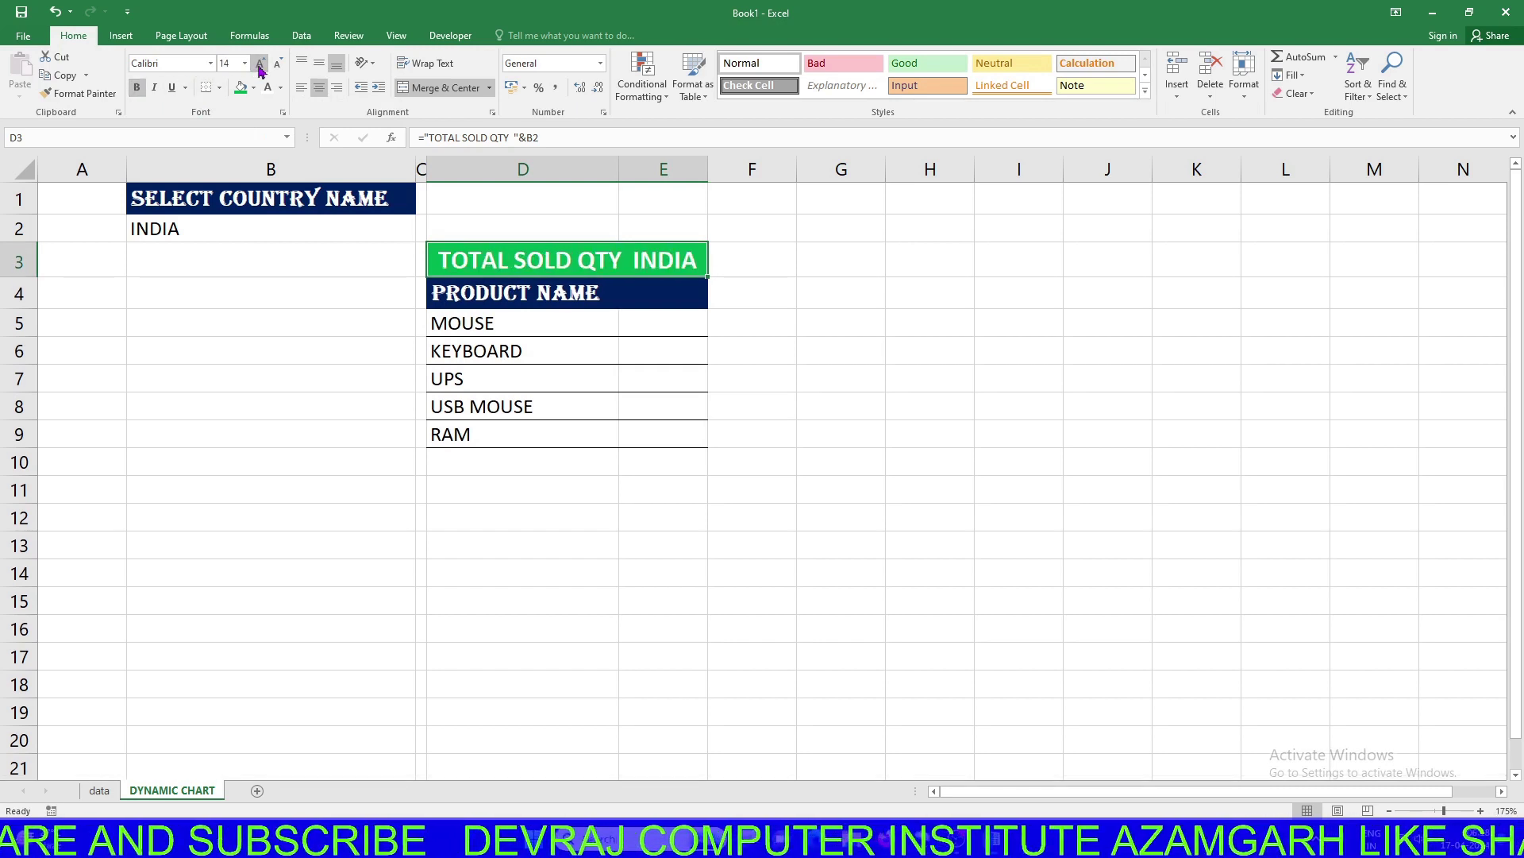
pyautogui.click(210, 64)
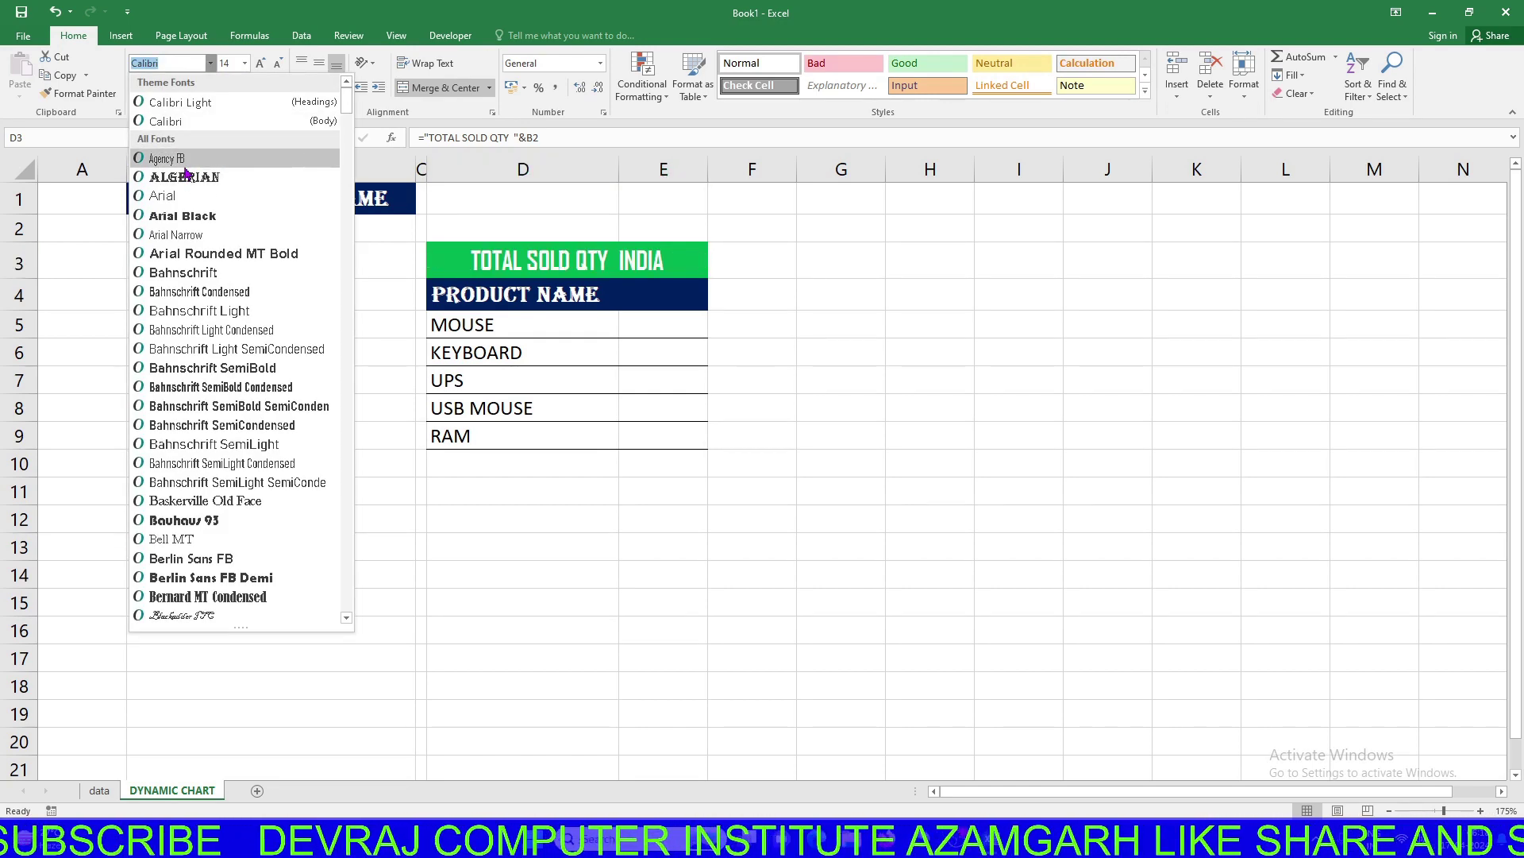
pyautogui.click(184, 165)
pyautogui.click(987, 436)
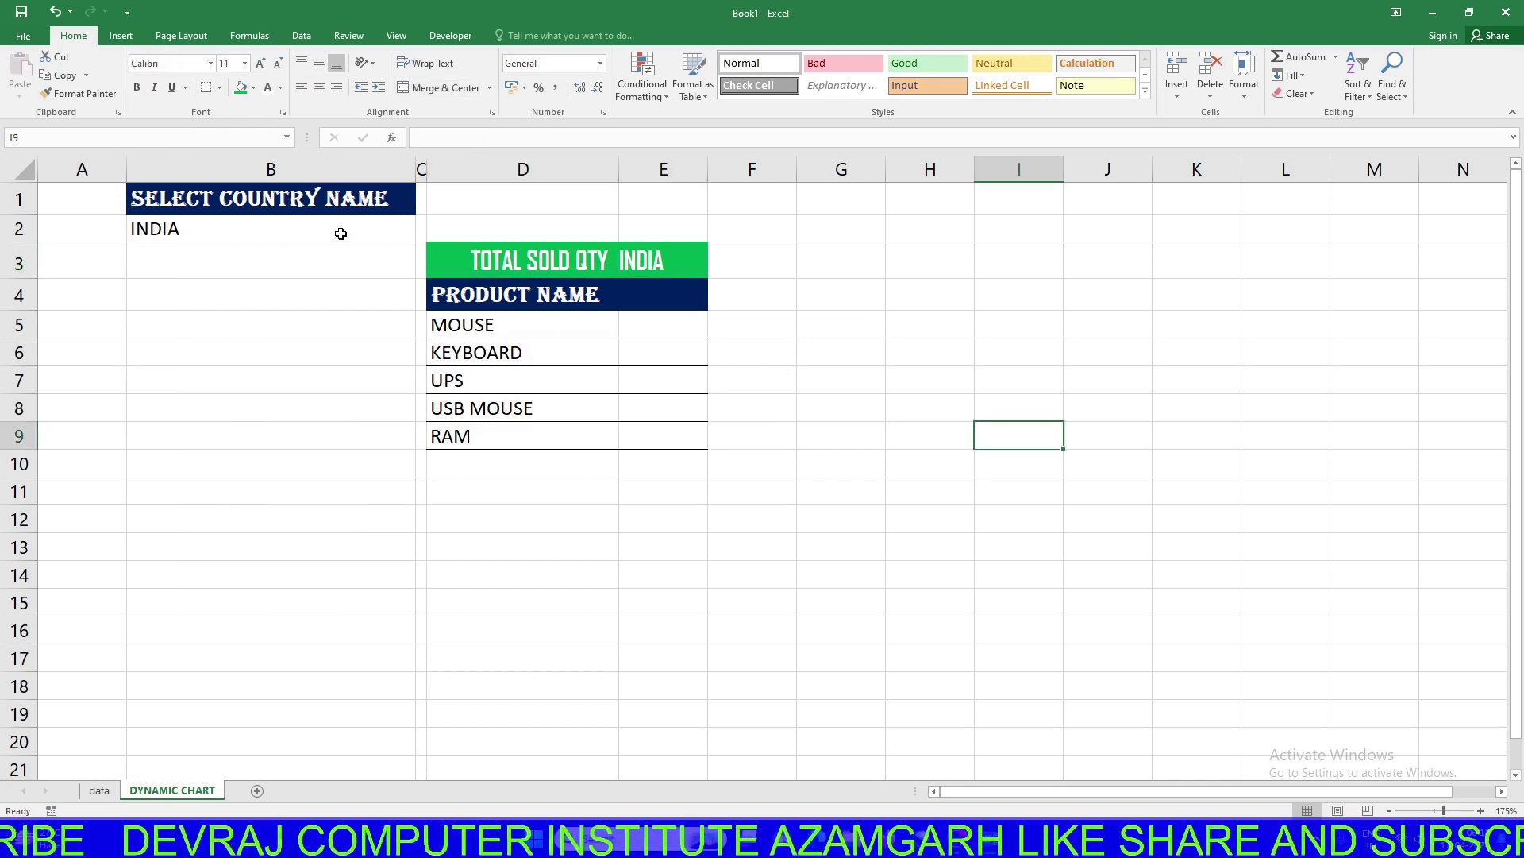
# Switch B2 through UNITED STATES and JAPAN to FRANCE, watching the title update
pyautogui.click(381, 235)
pyautogui.click(422, 236)
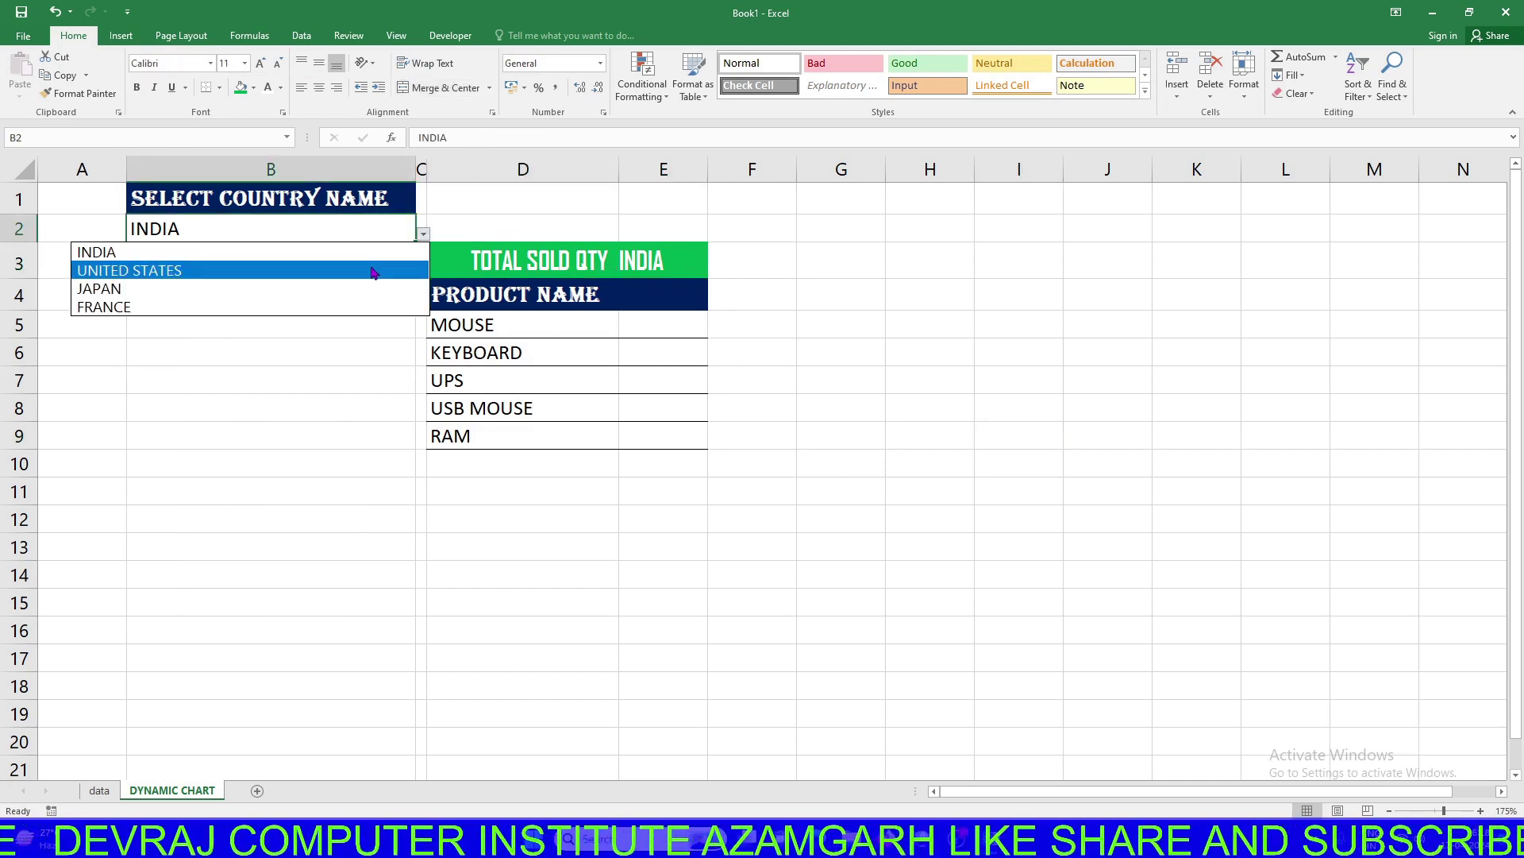
pyautogui.click(378, 269)
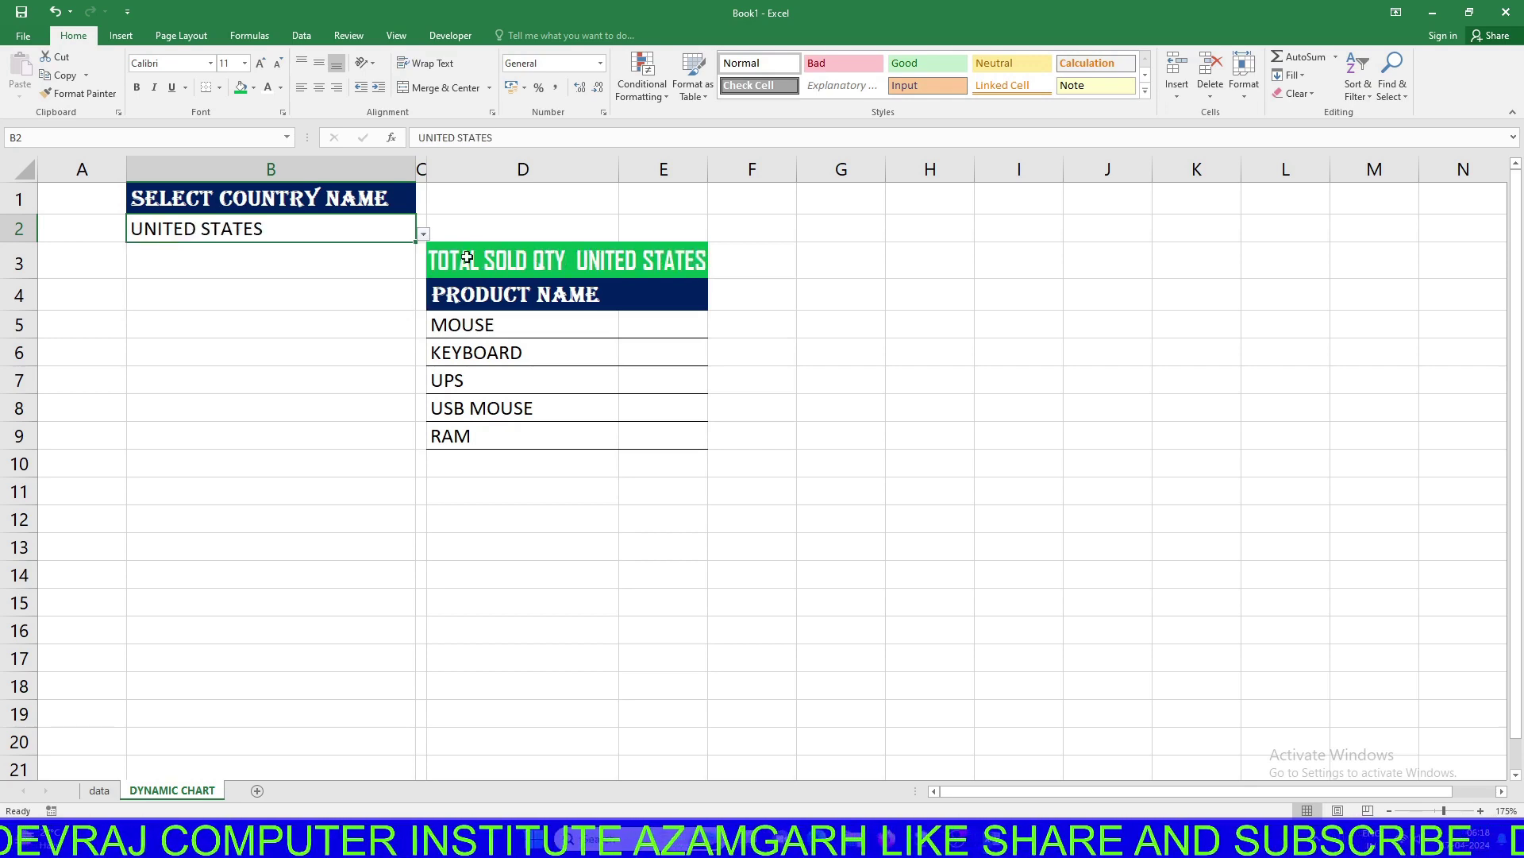
pyautogui.click(423, 235)
pyautogui.click(373, 290)
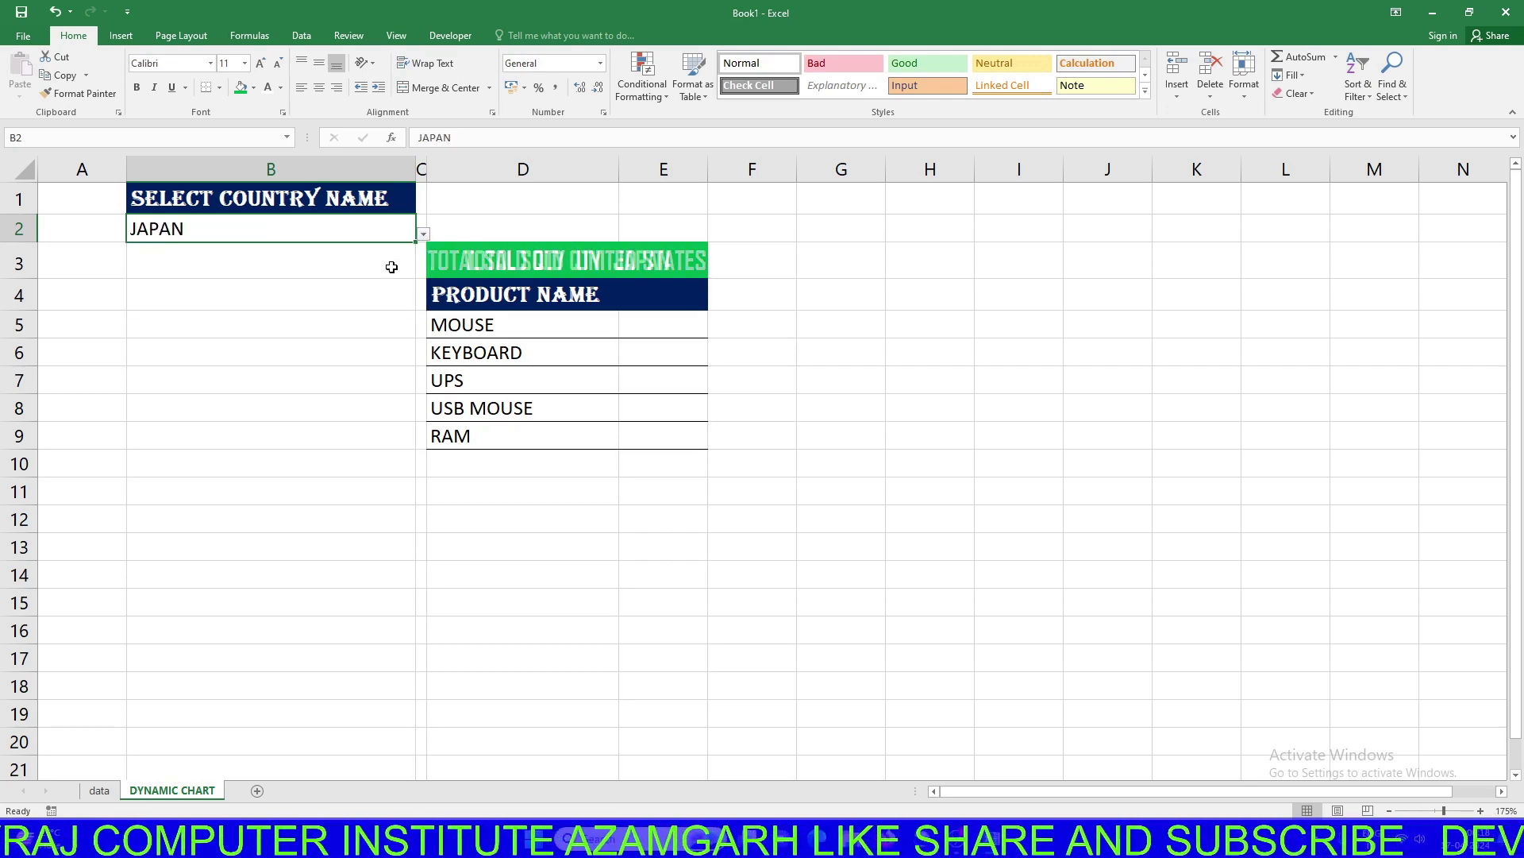
pyautogui.click(423, 237)
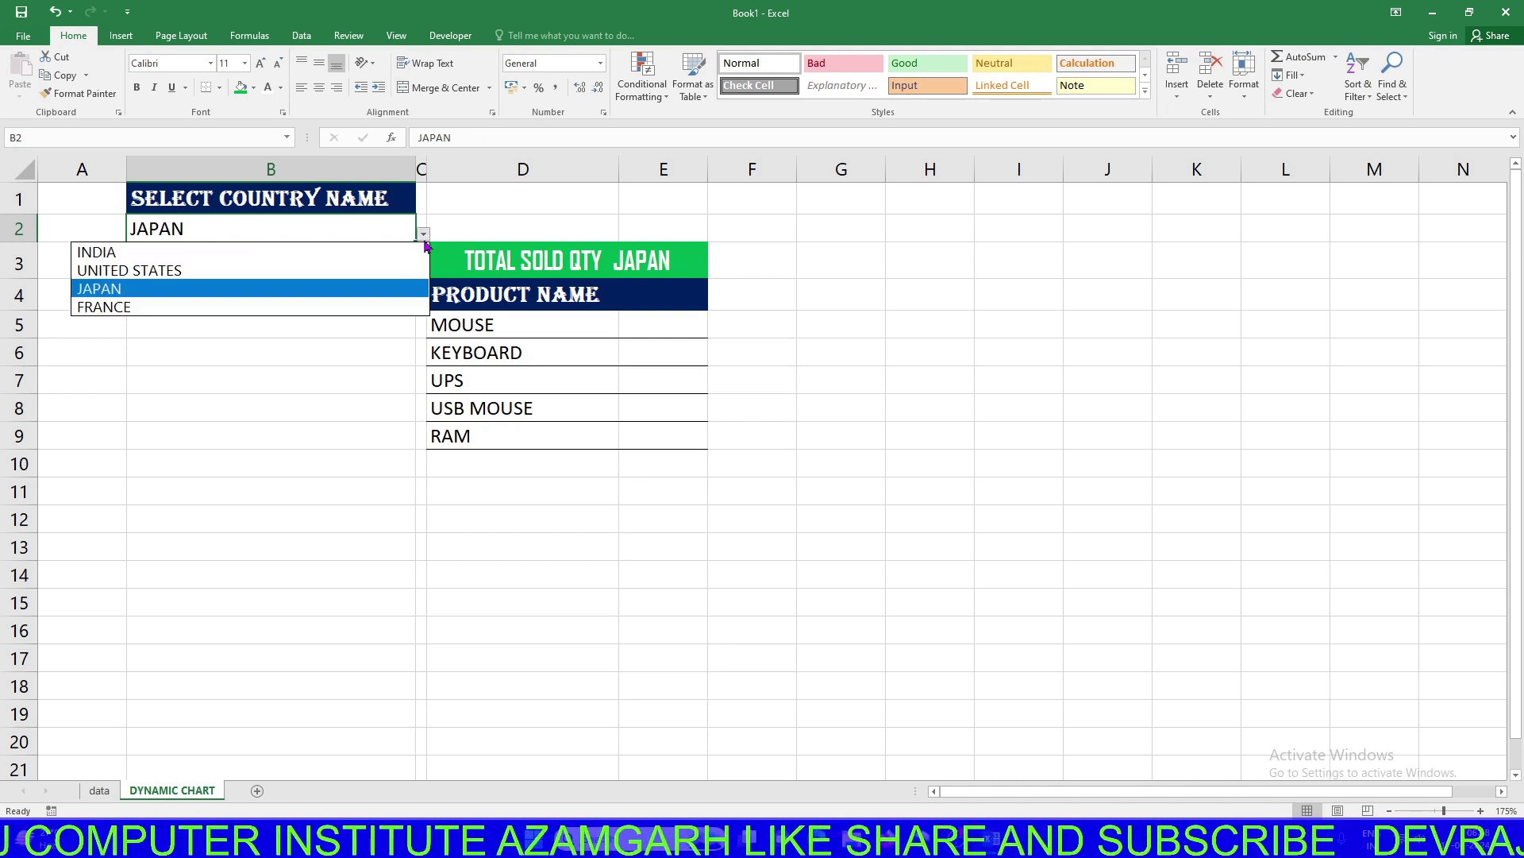
pyautogui.click(396, 300)
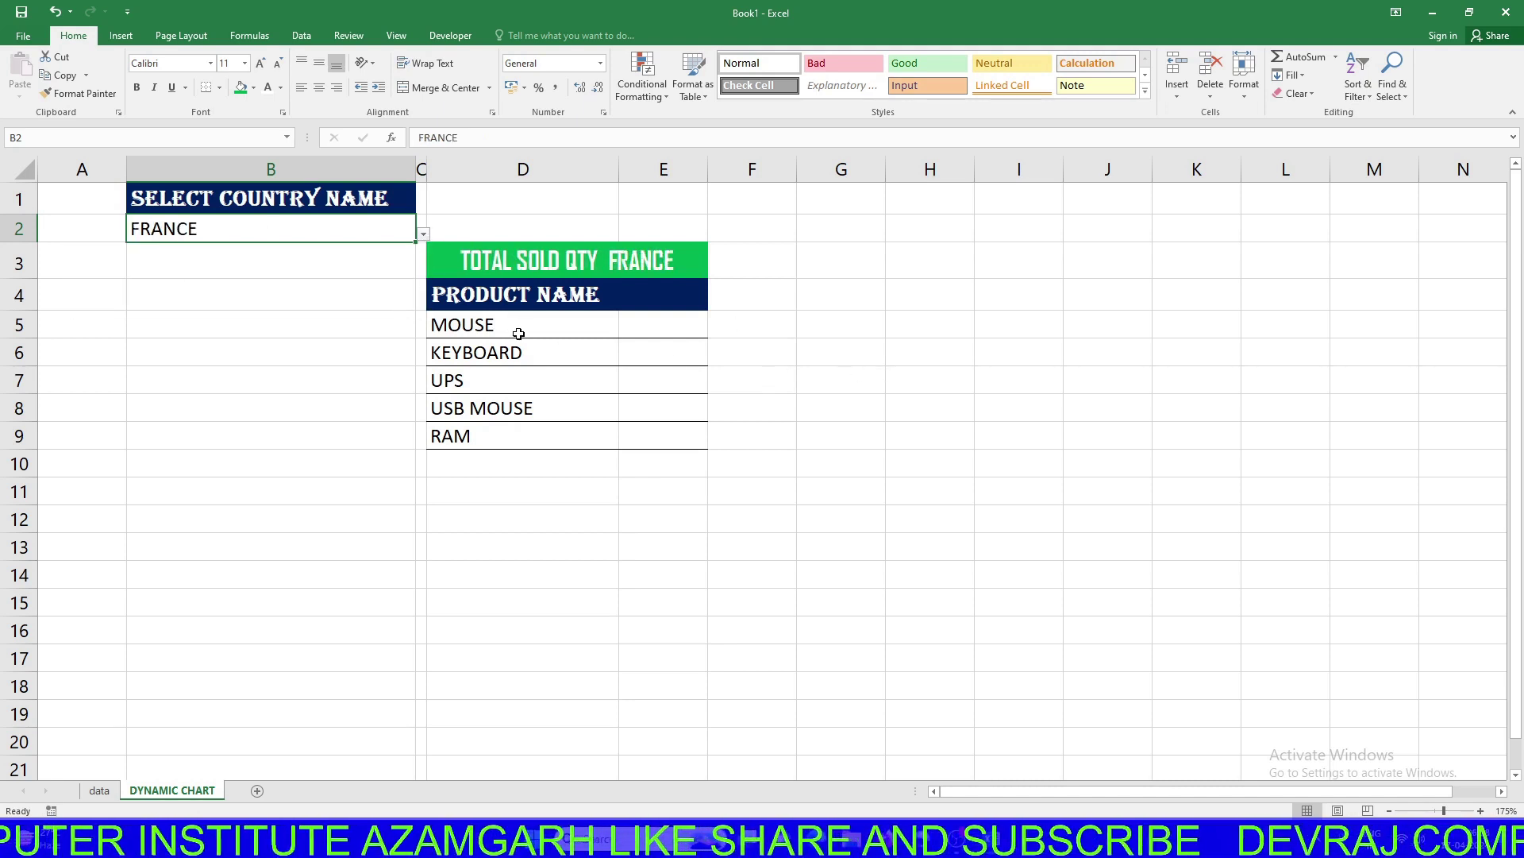
pyautogui.click(679, 330)
# Start E5's SUMIFS with sum range data!E:E, criteria range data!D:D and absolute $B$2
pyautogui.write('=')
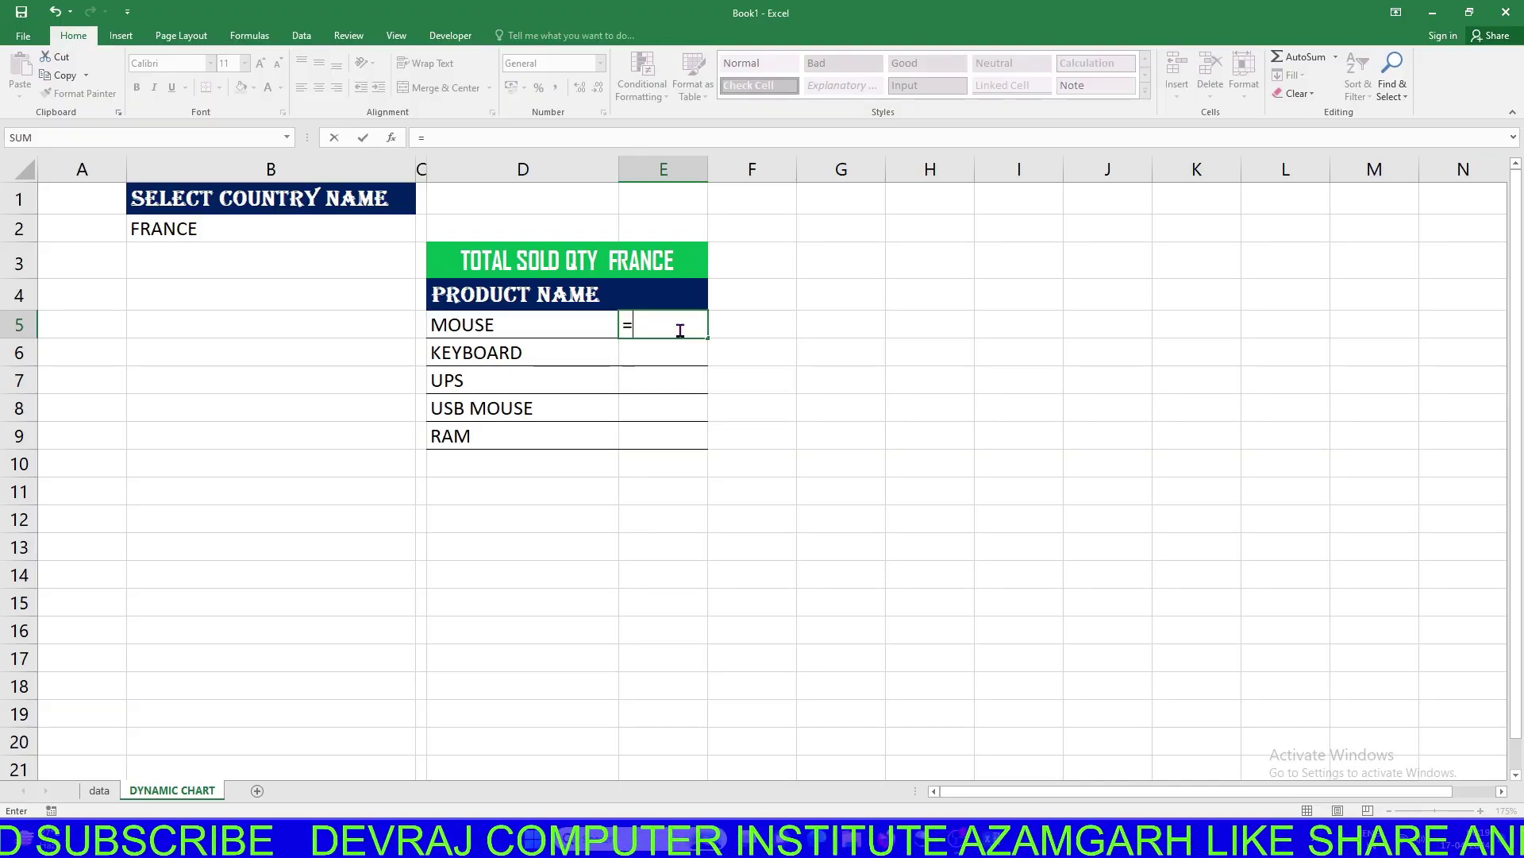
pyautogui.write('SUMIF')
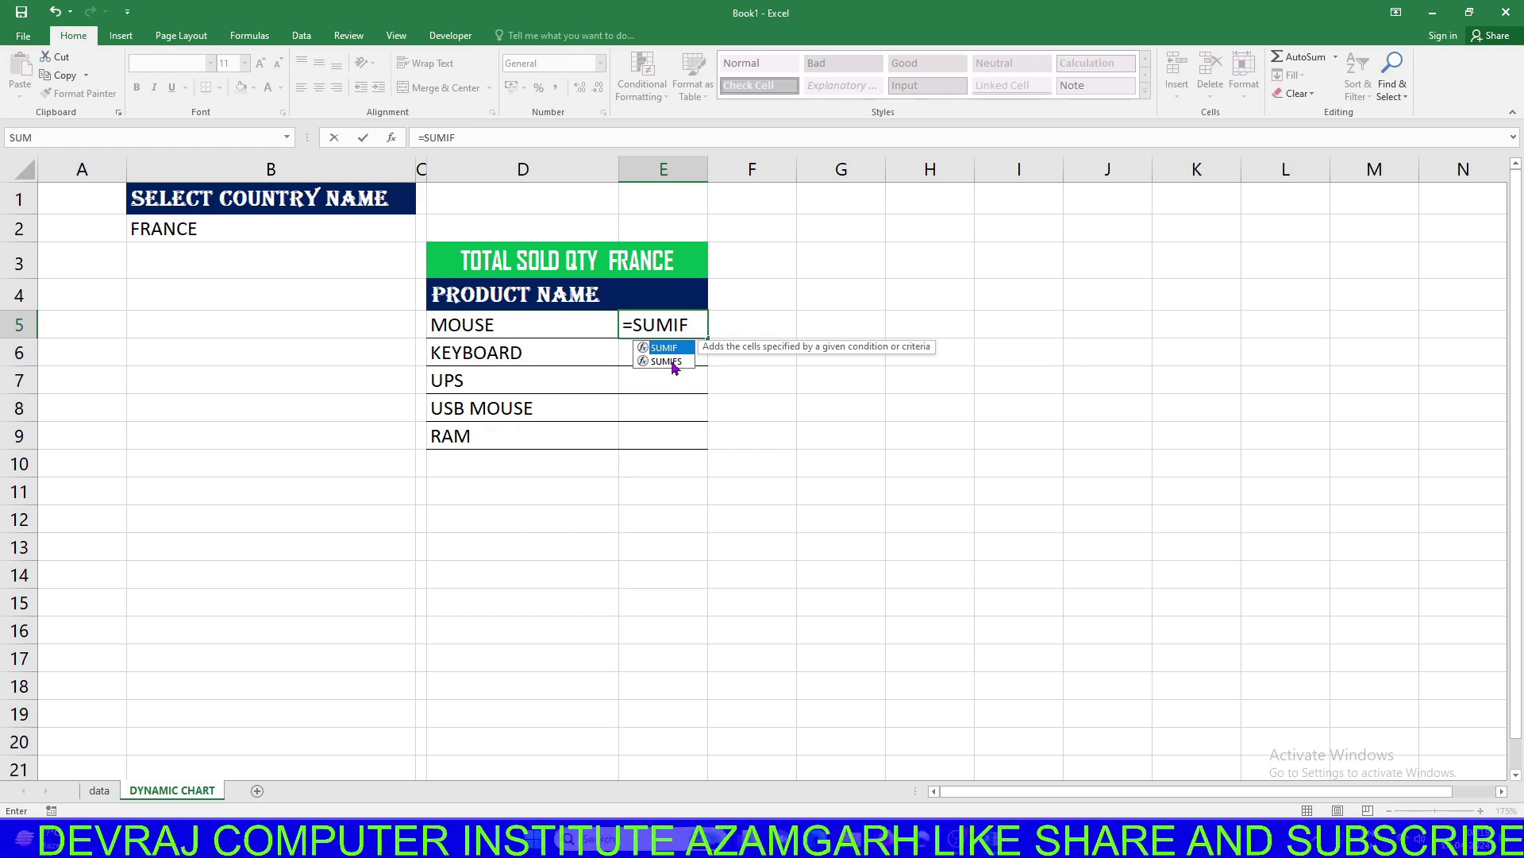
pyautogui.click(673, 364)
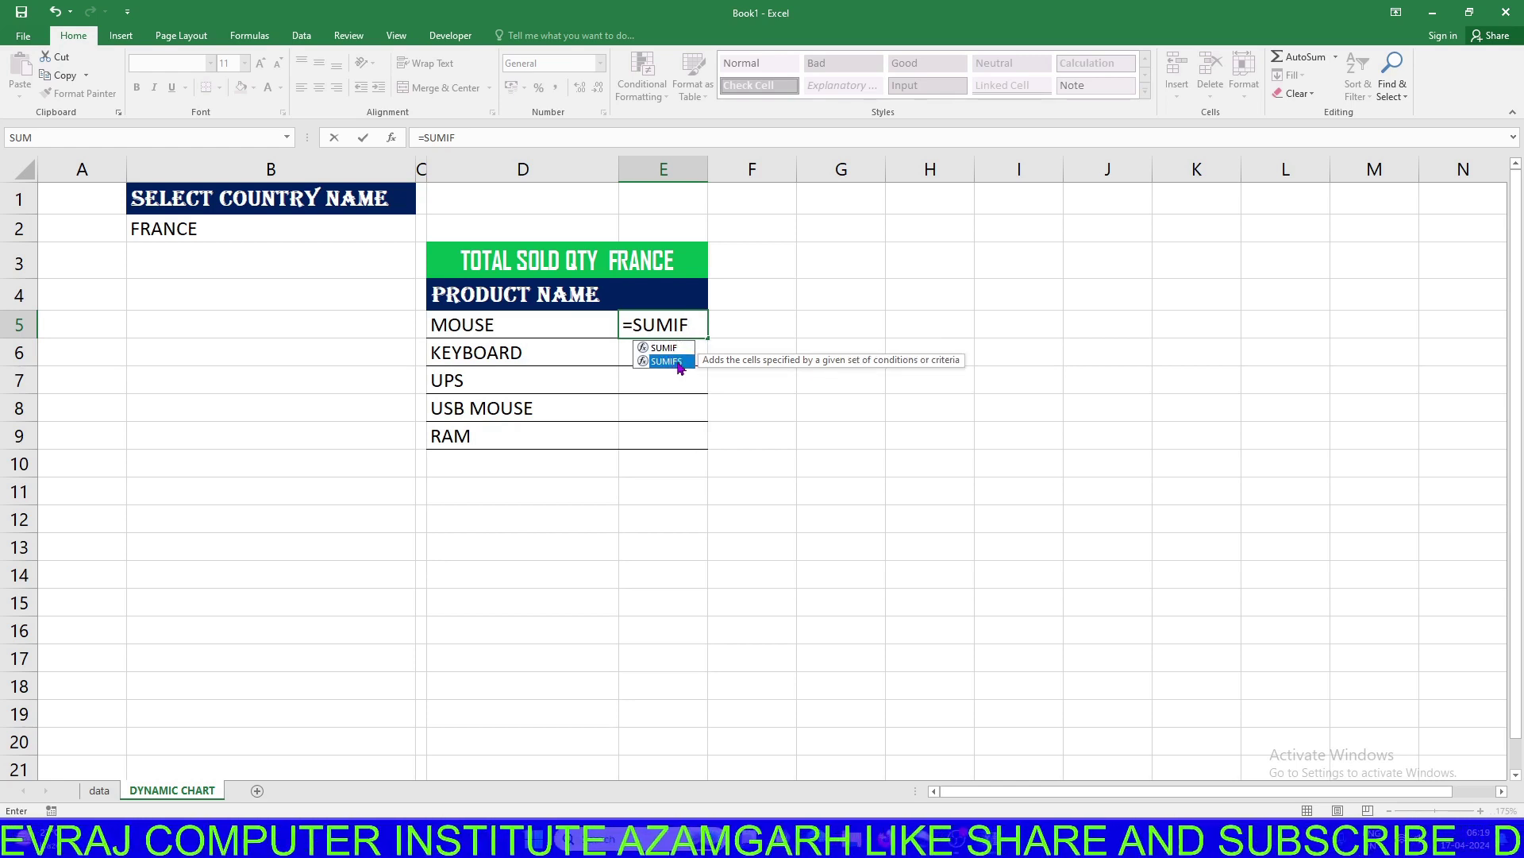
pyautogui.doubleClick(679, 362)
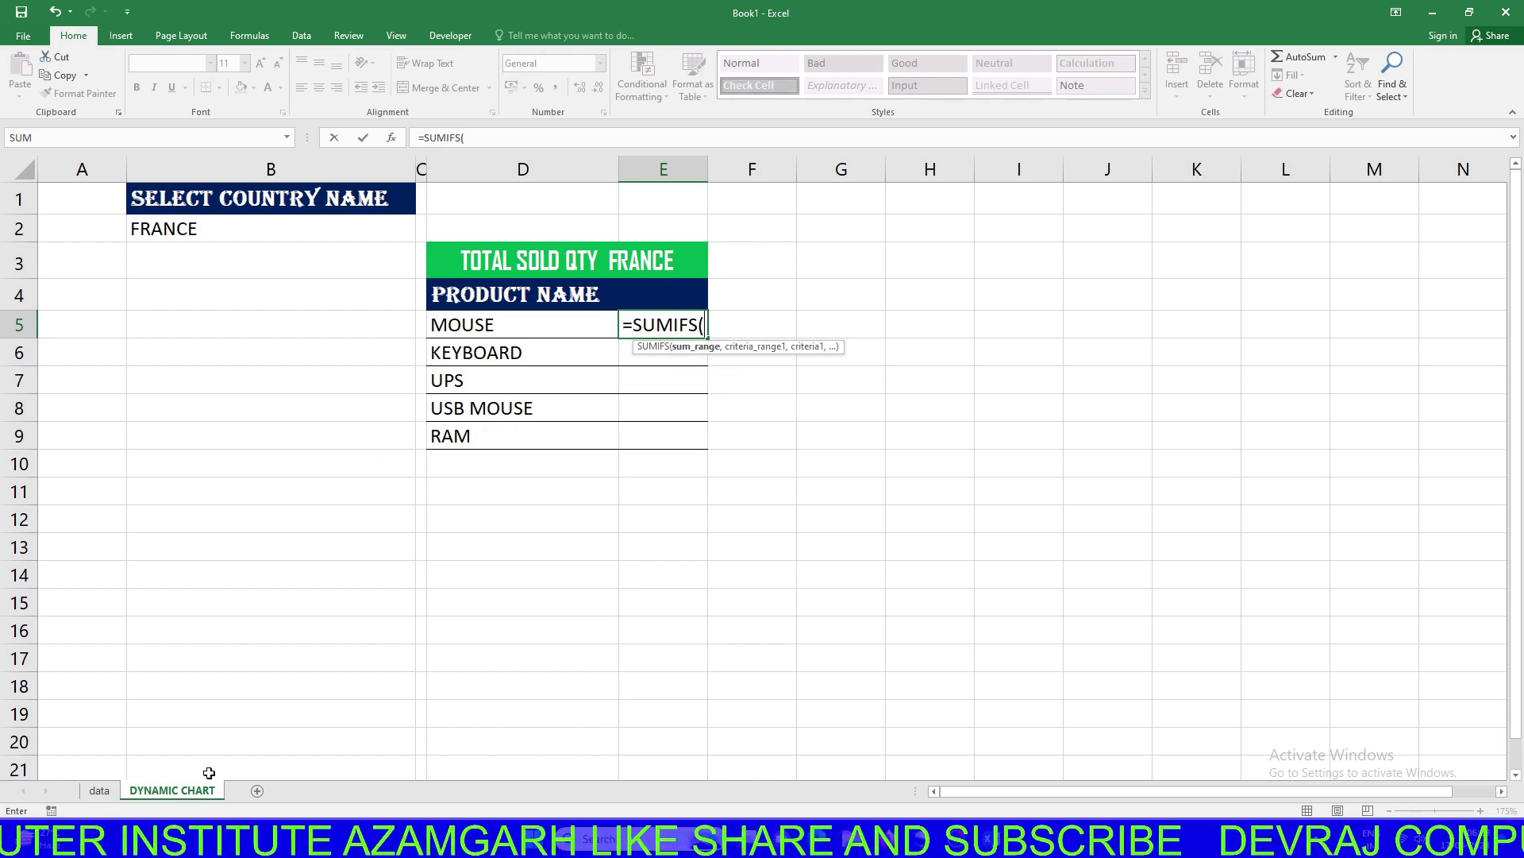
pyautogui.click(100, 790)
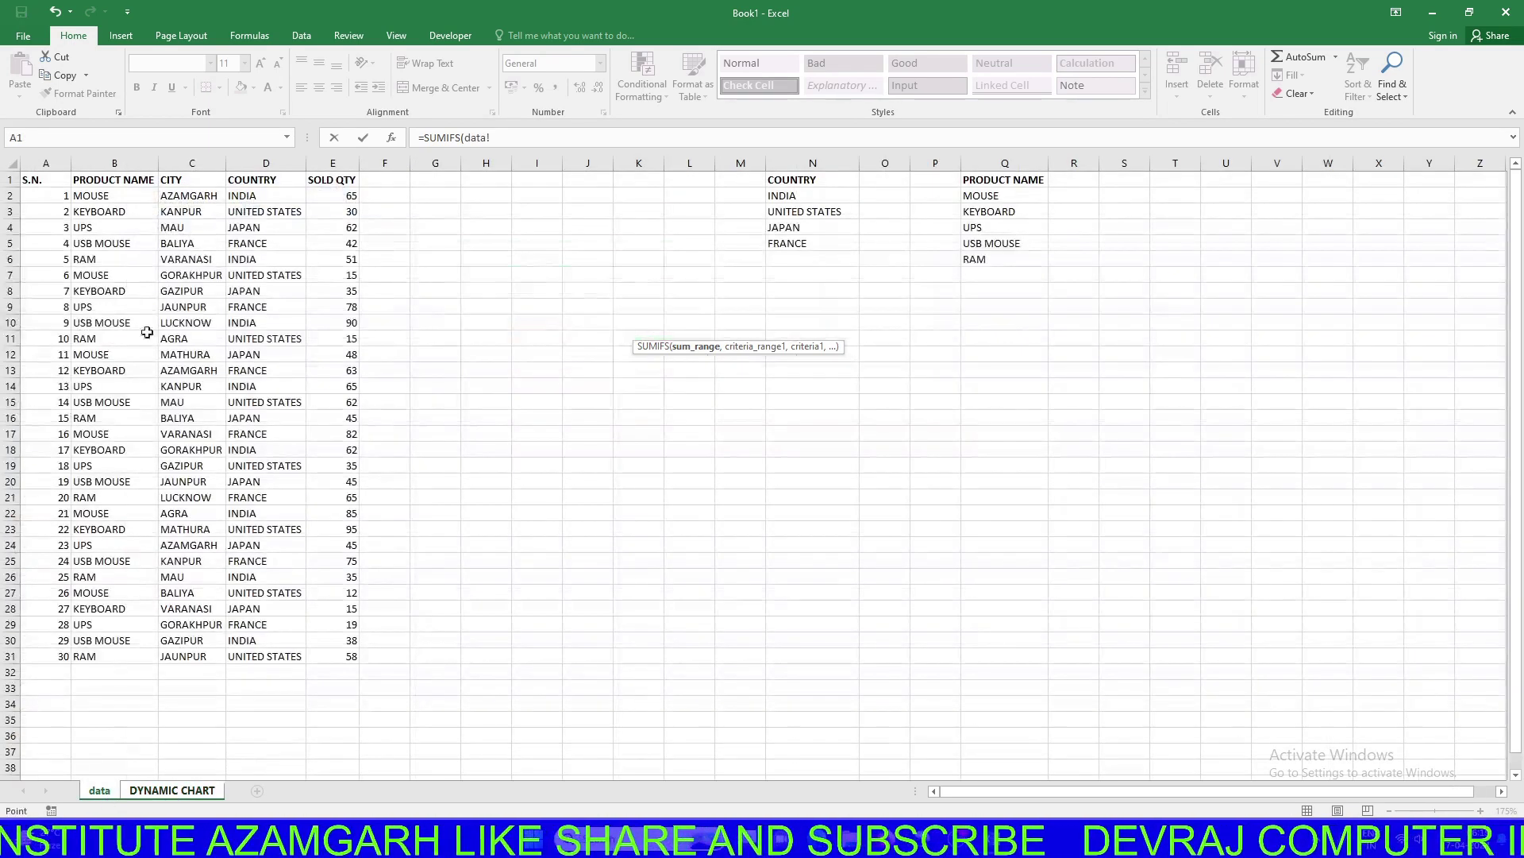
pyautogui.click(331, 162)
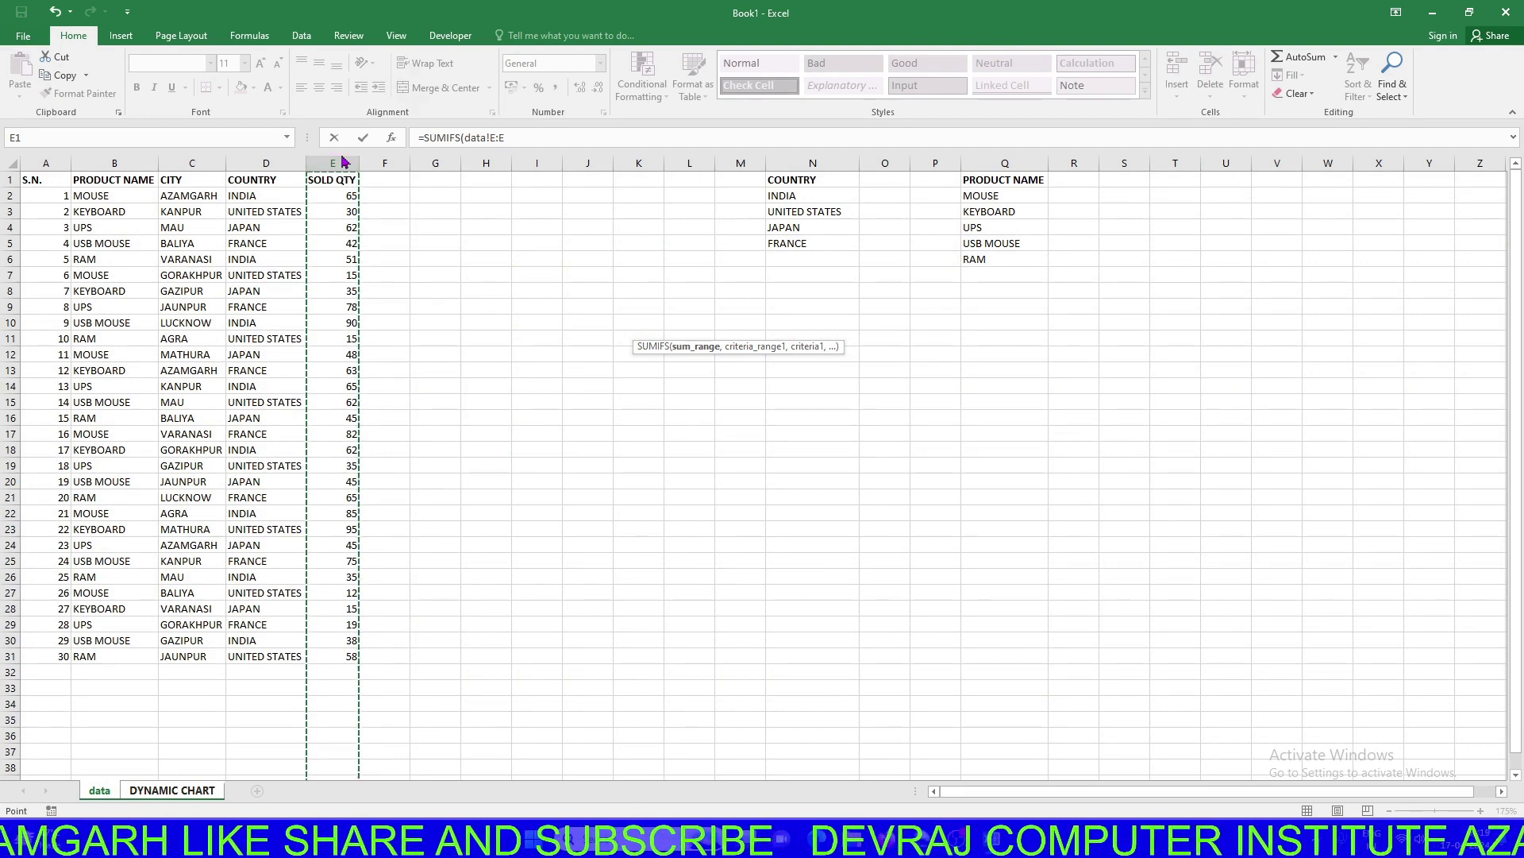
pyautogui.write(',')
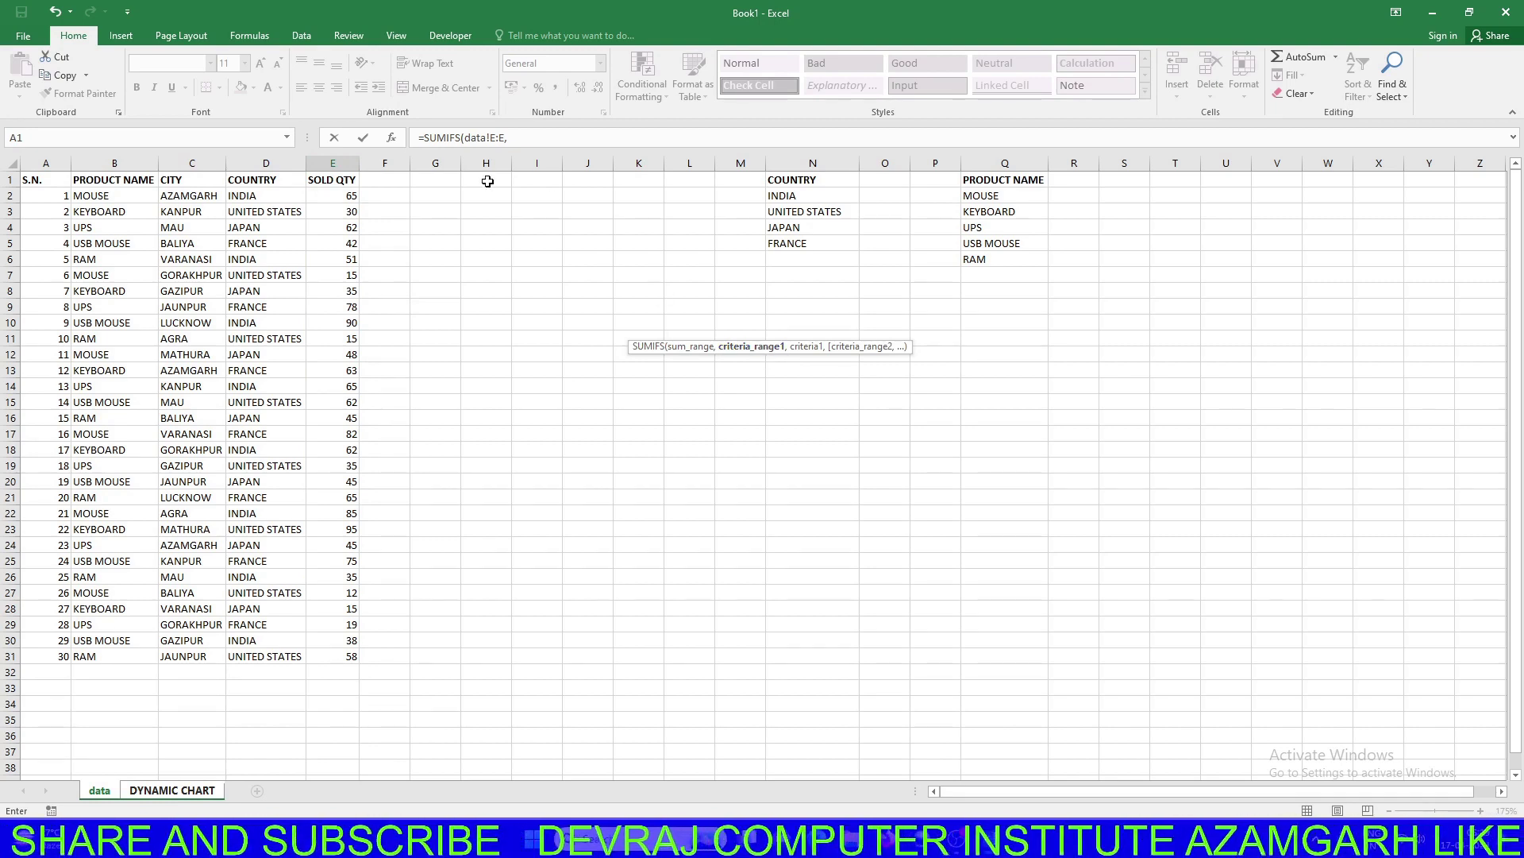
pyautogui.click(264, 163)
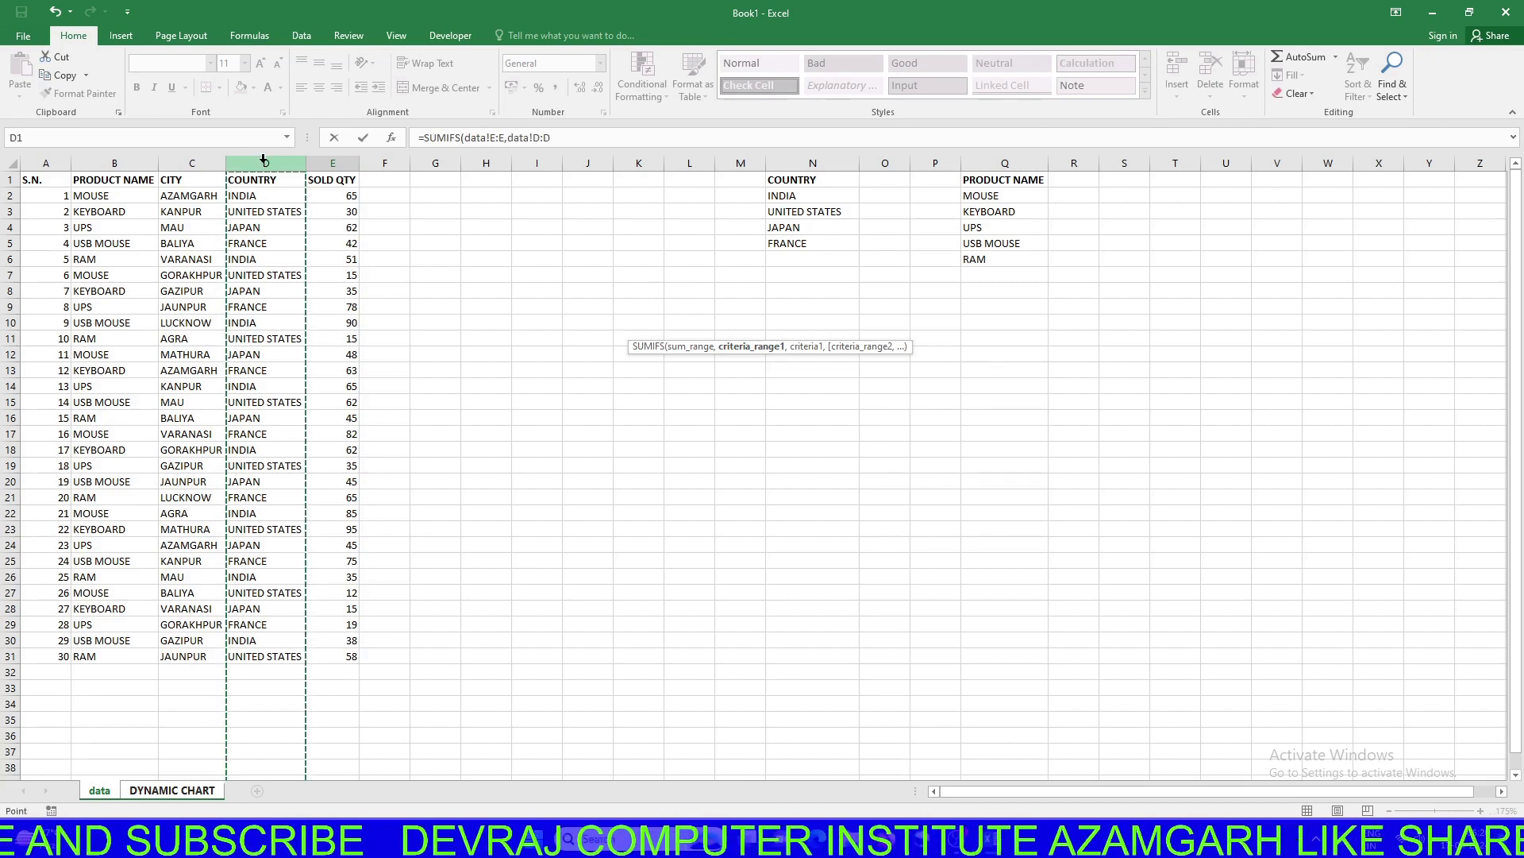
pyautogui.write(',')
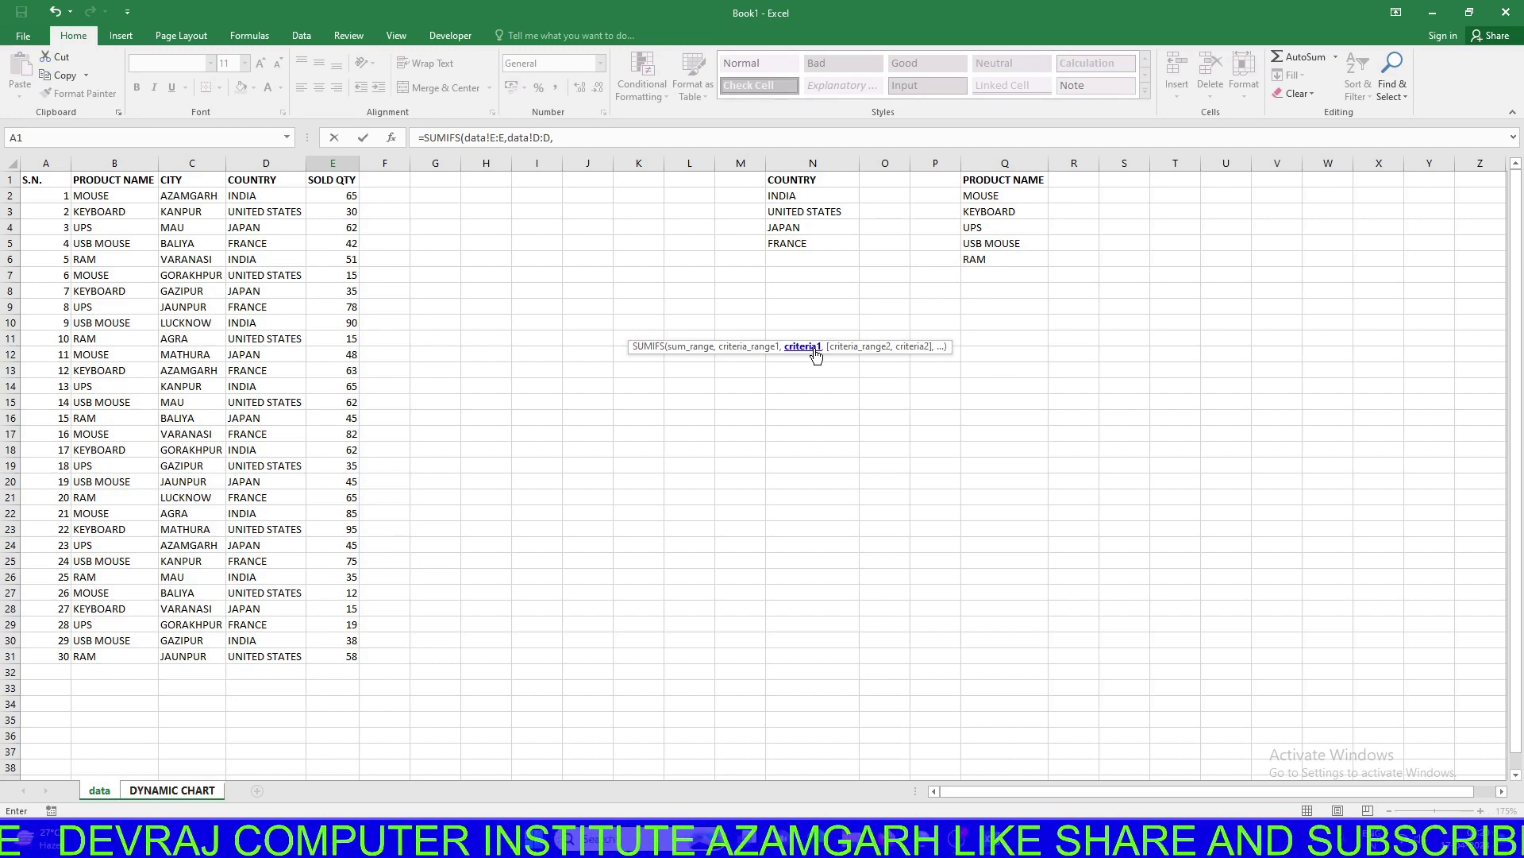
pyautogui.click(173, 792)
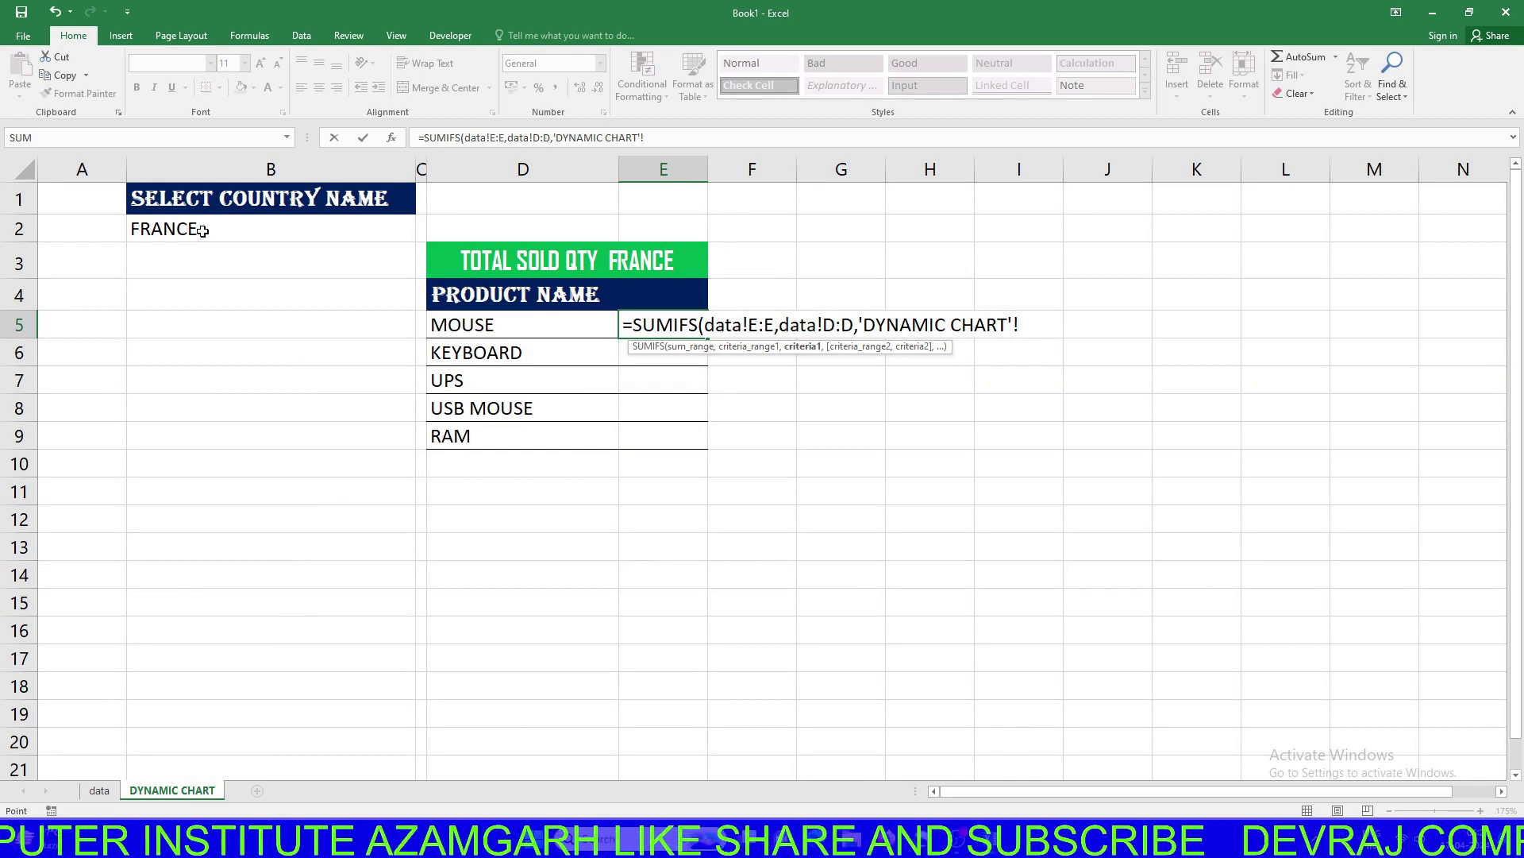
pyautogui.click(203, 231)
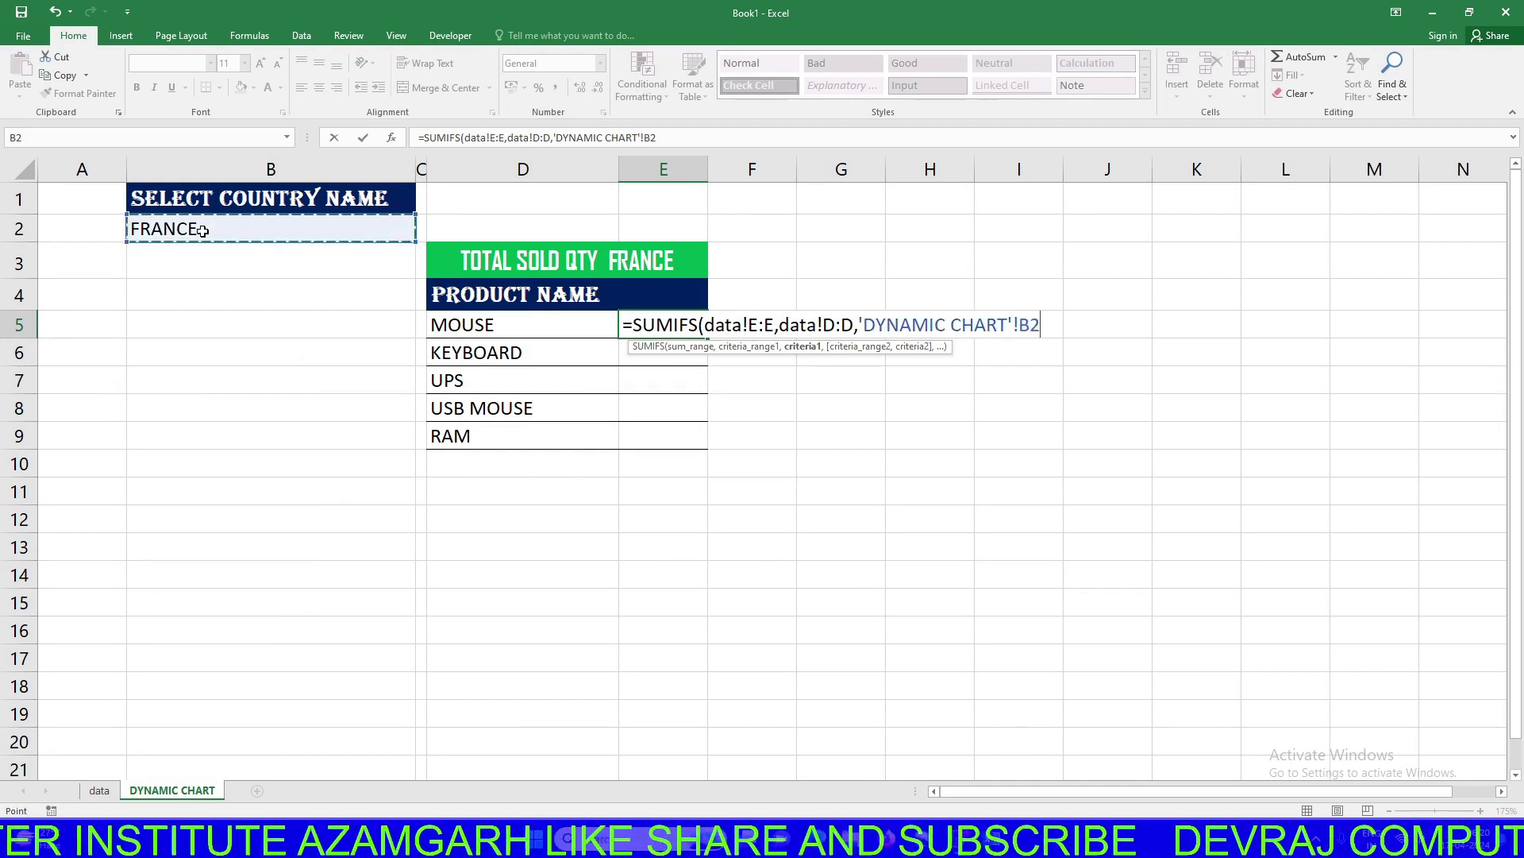
pyautogui.press('F4')
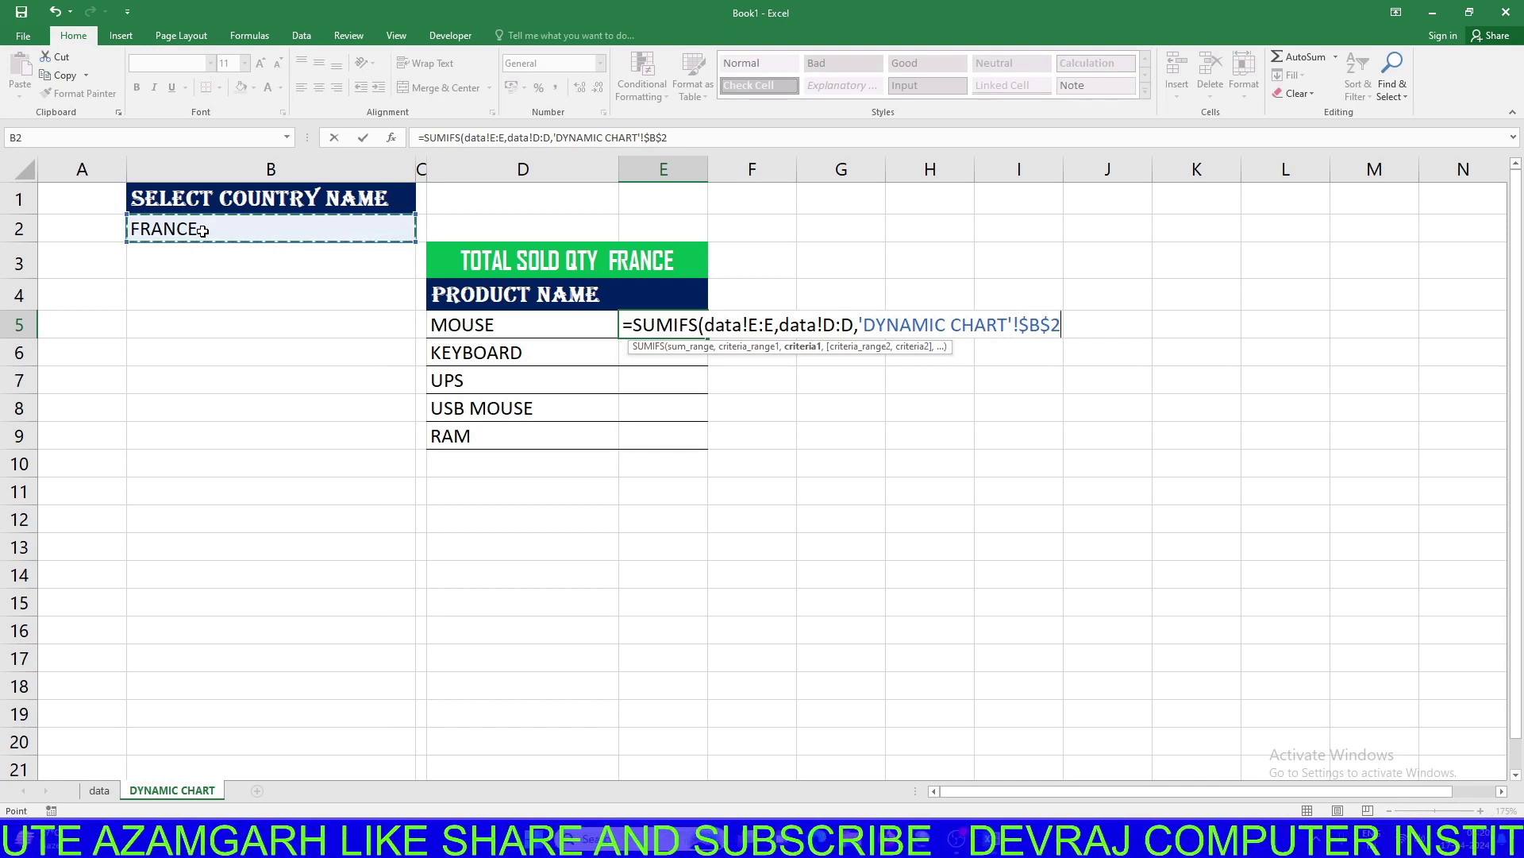
pyautogui.write(',')
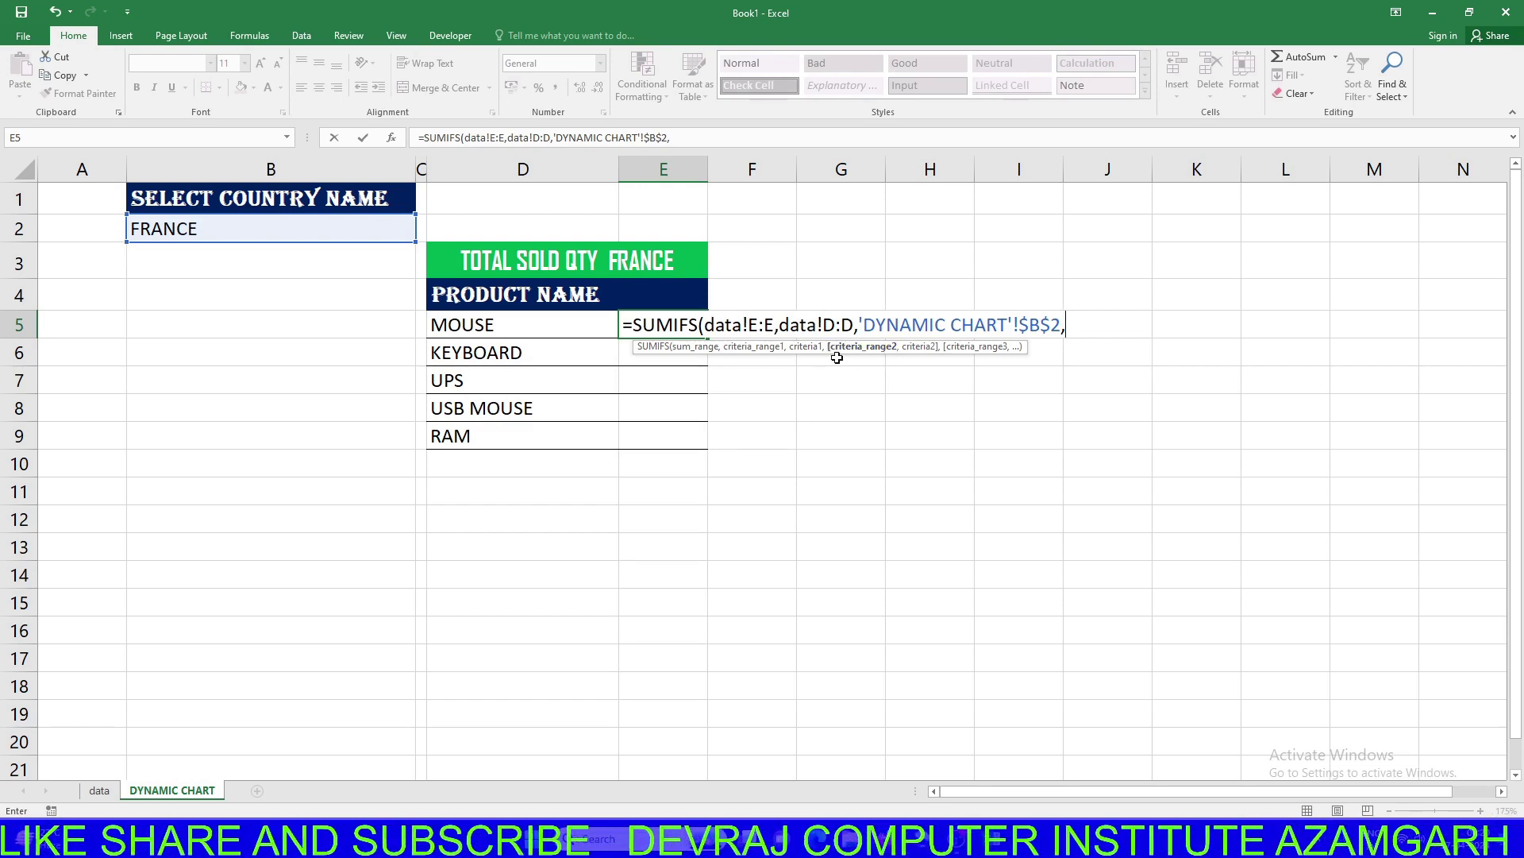
# Complete E5's SUMIFS with data!B:B matching D5, then fill it down to E9
pyautogui.click(100, 790)
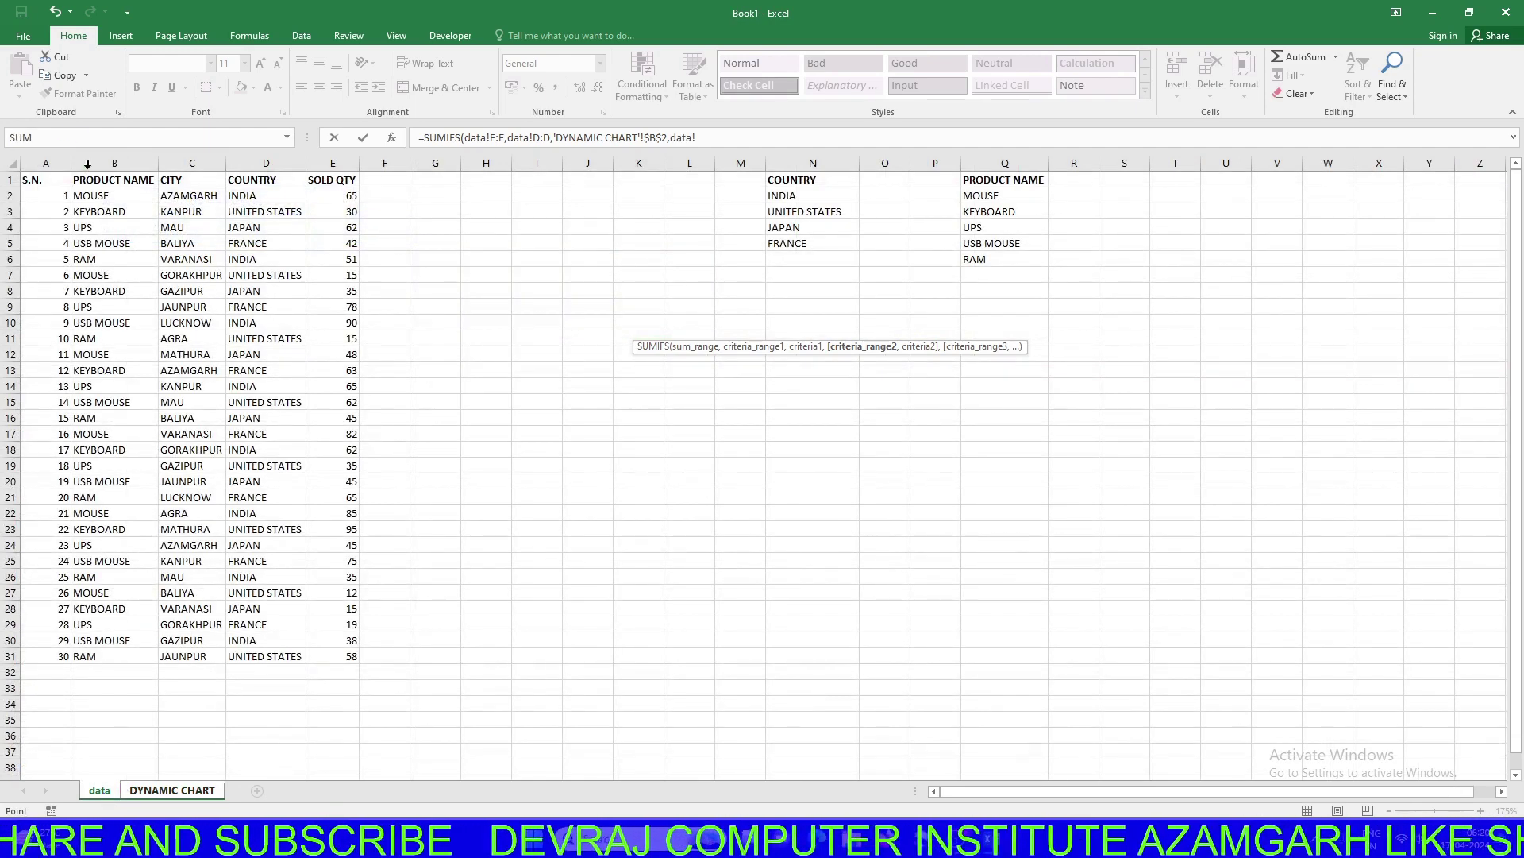
pyautogui.click(115, 162)
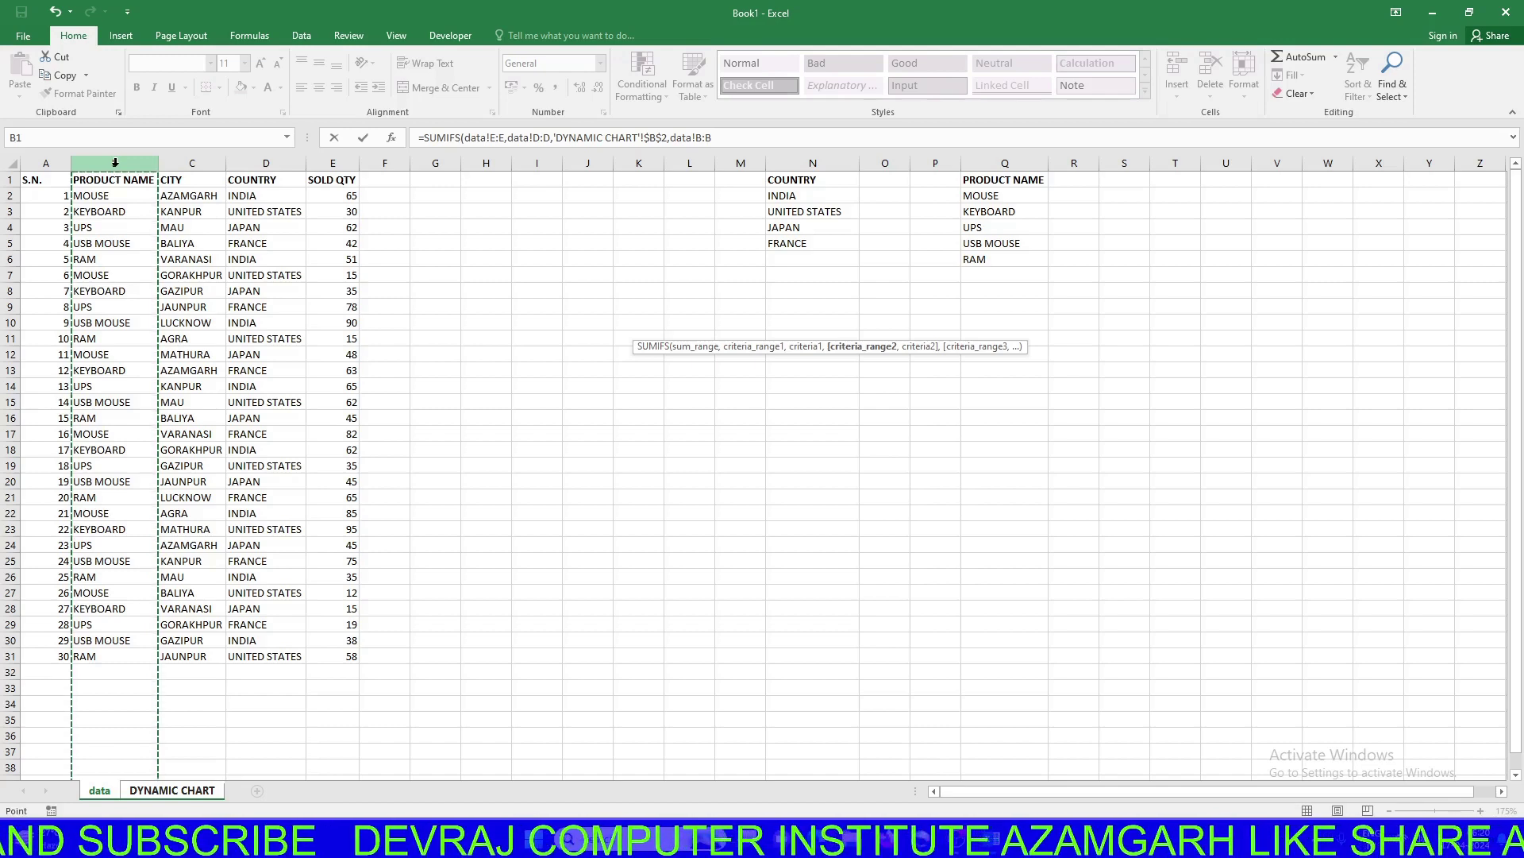
pyautogui.write(',')
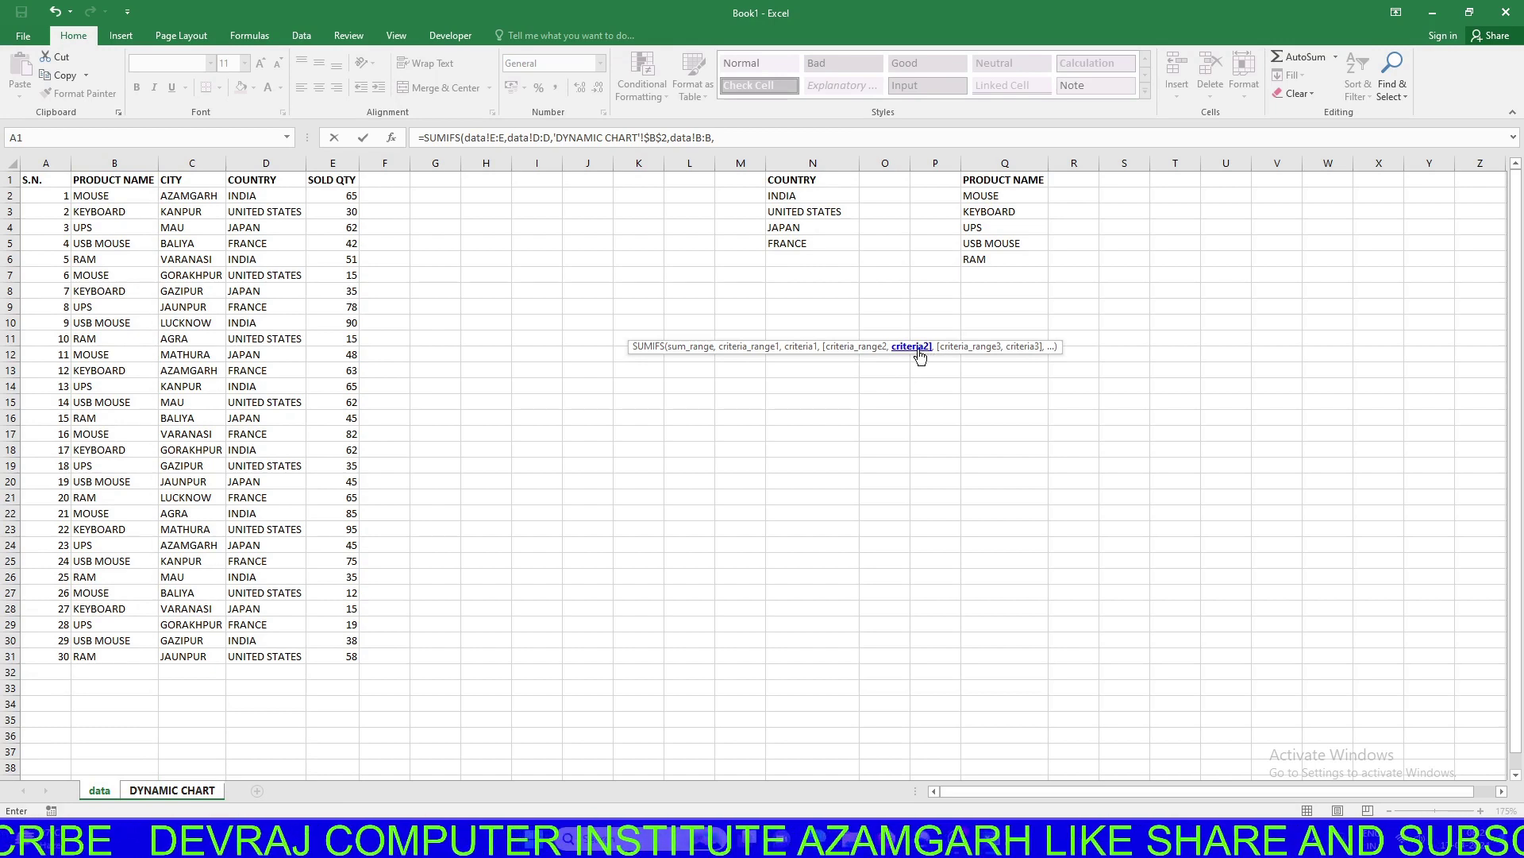
pyautogui.click(191, 791)
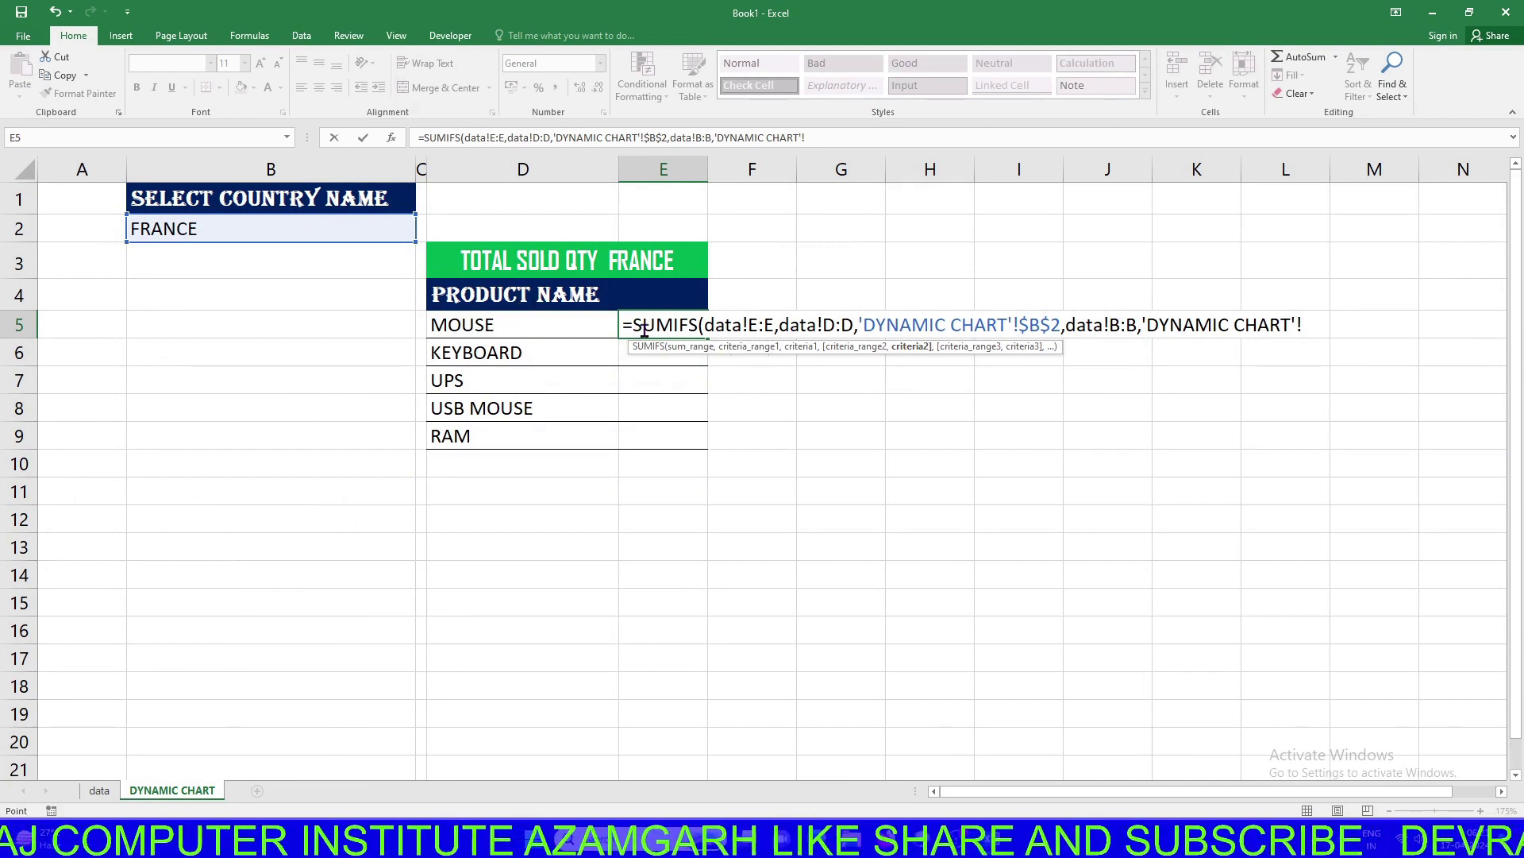
pyautogui.click(554, 328)
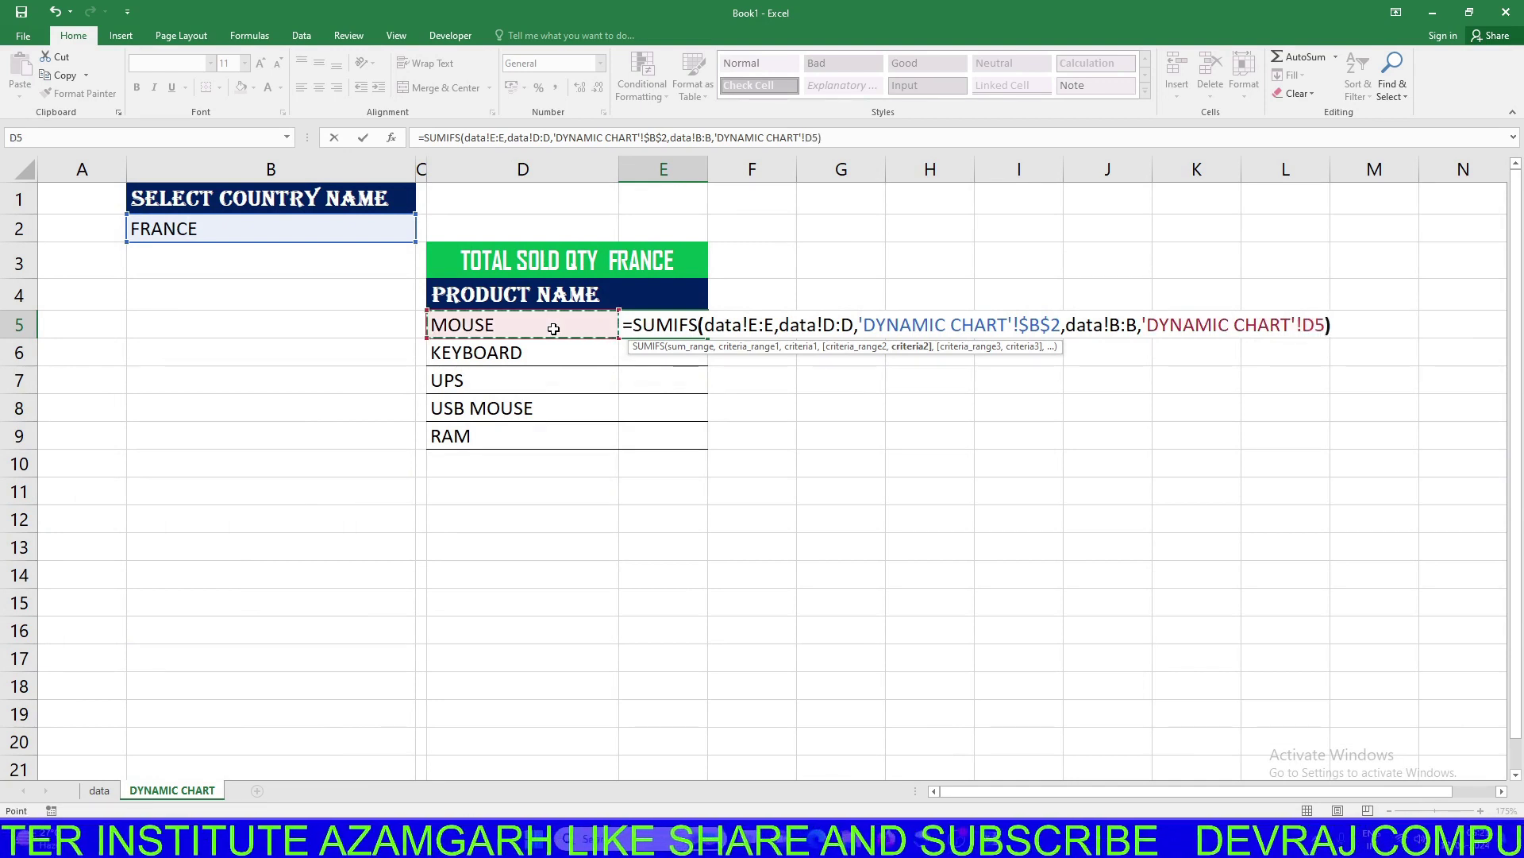
pyautogui.press('Return')
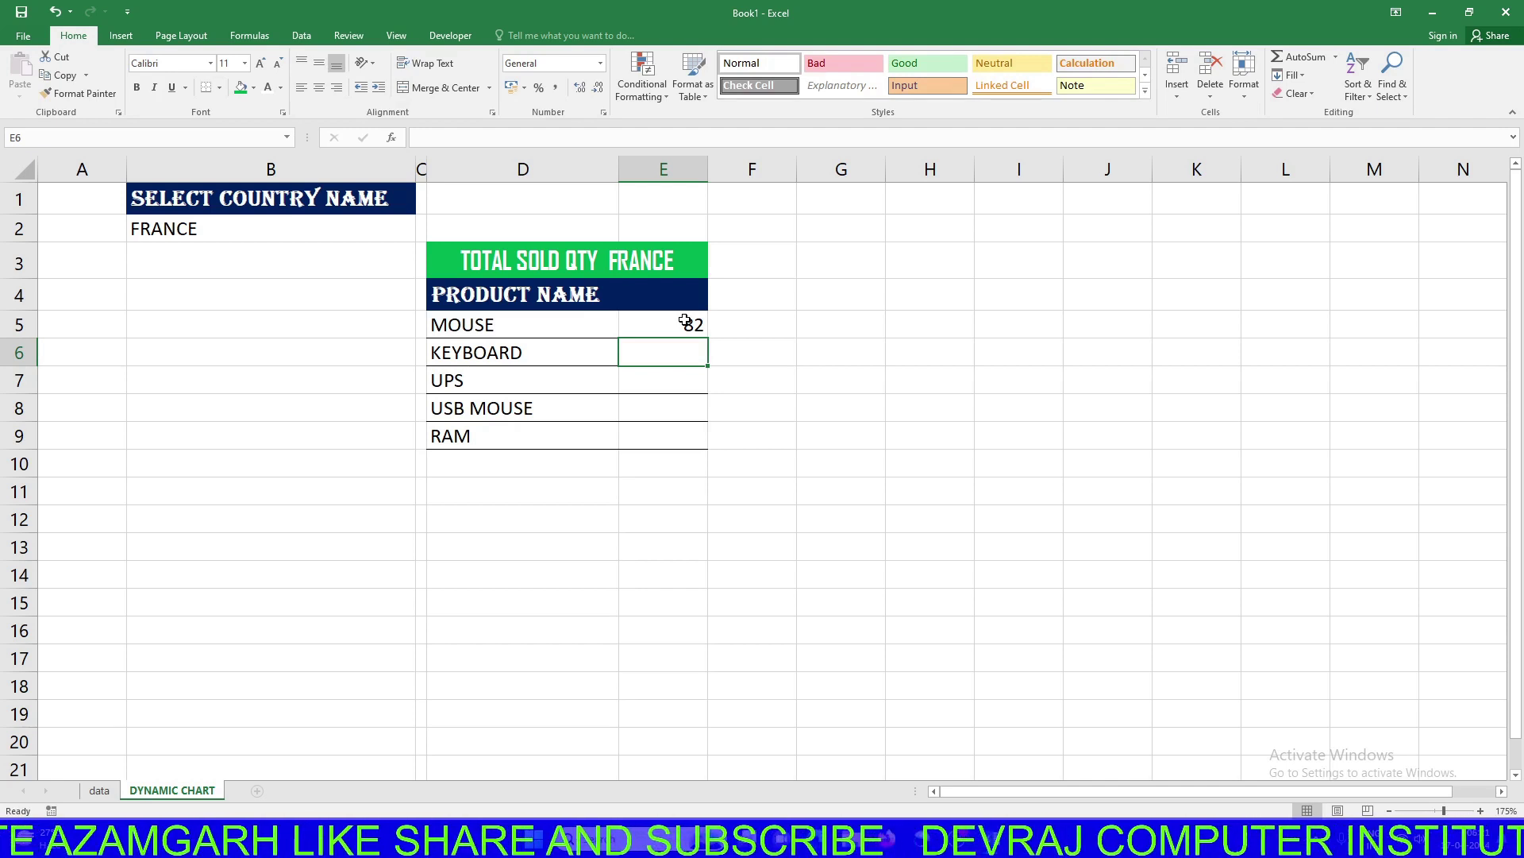
pyautogui.click(685, 320)
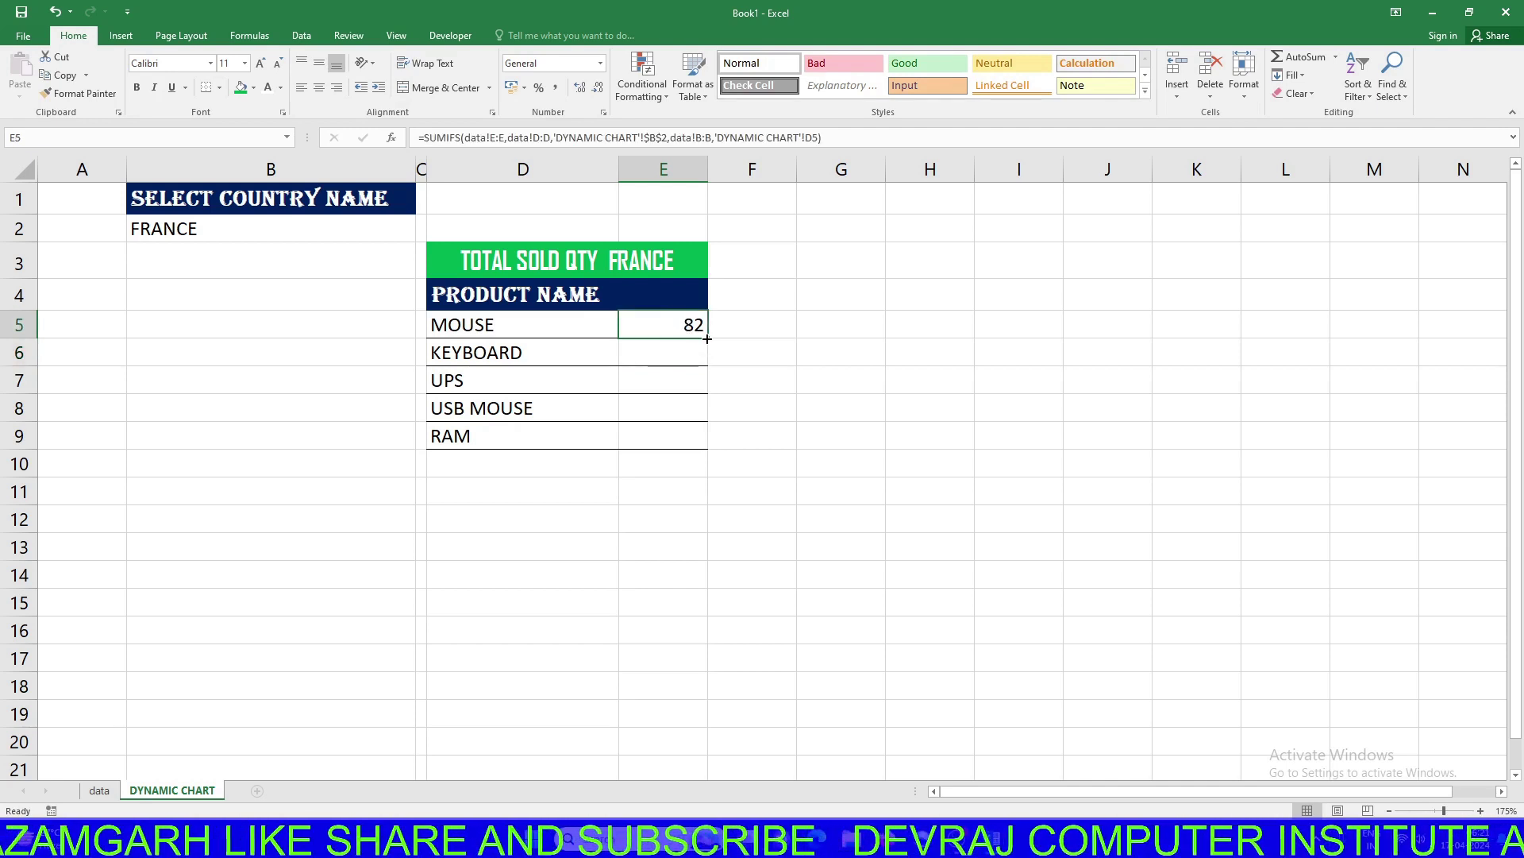
pyautogui.moveTo(708, 339); pyautogui.dragTo(706, 449)
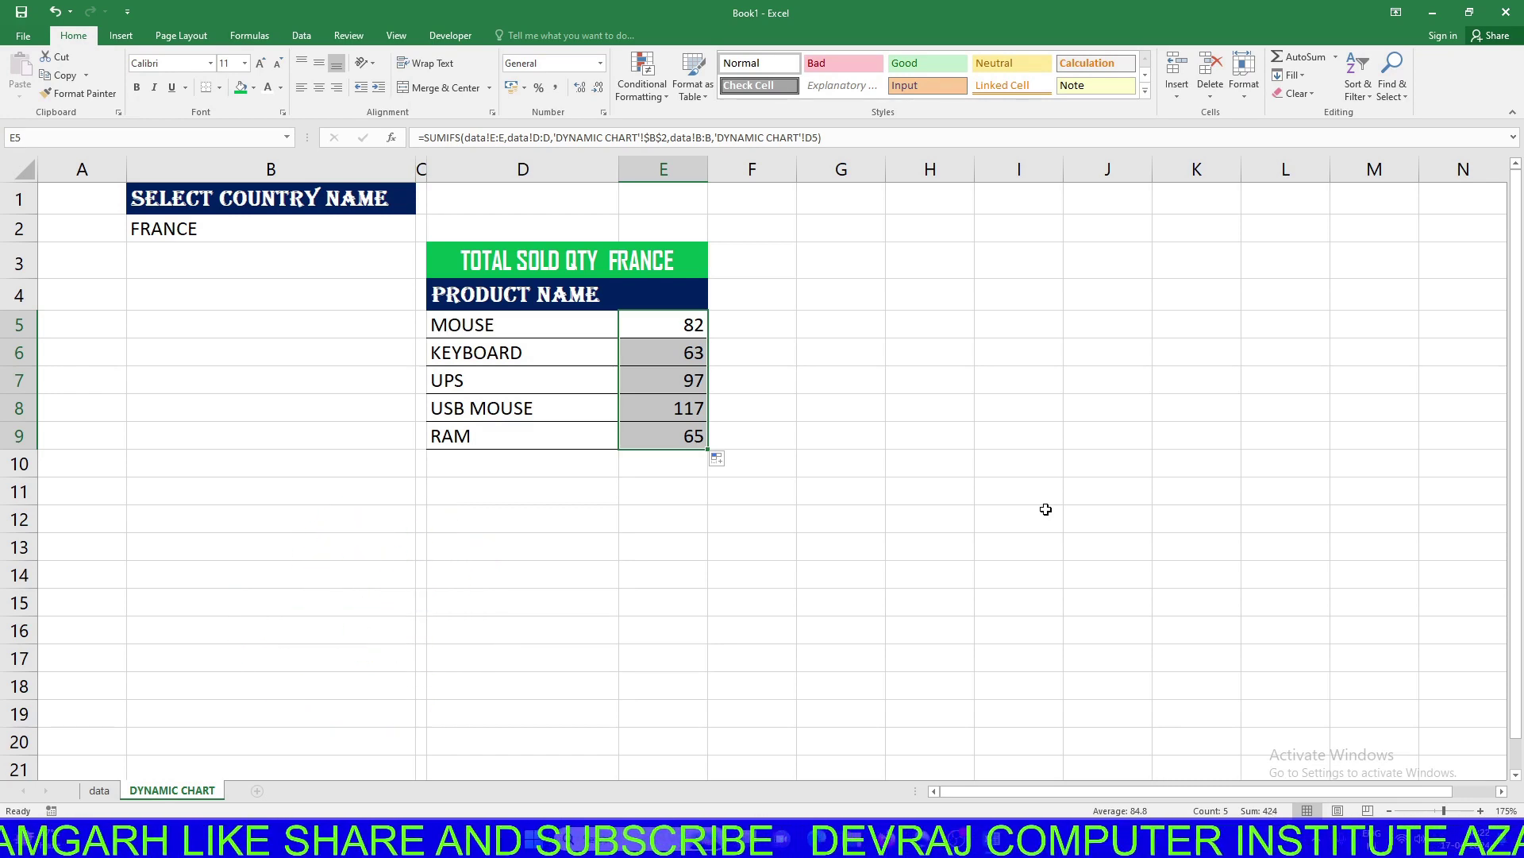
# Test the totals by switching B2 to INDIA, JAPAN, then back to FRANCE
pyautogui.click(279, 233)
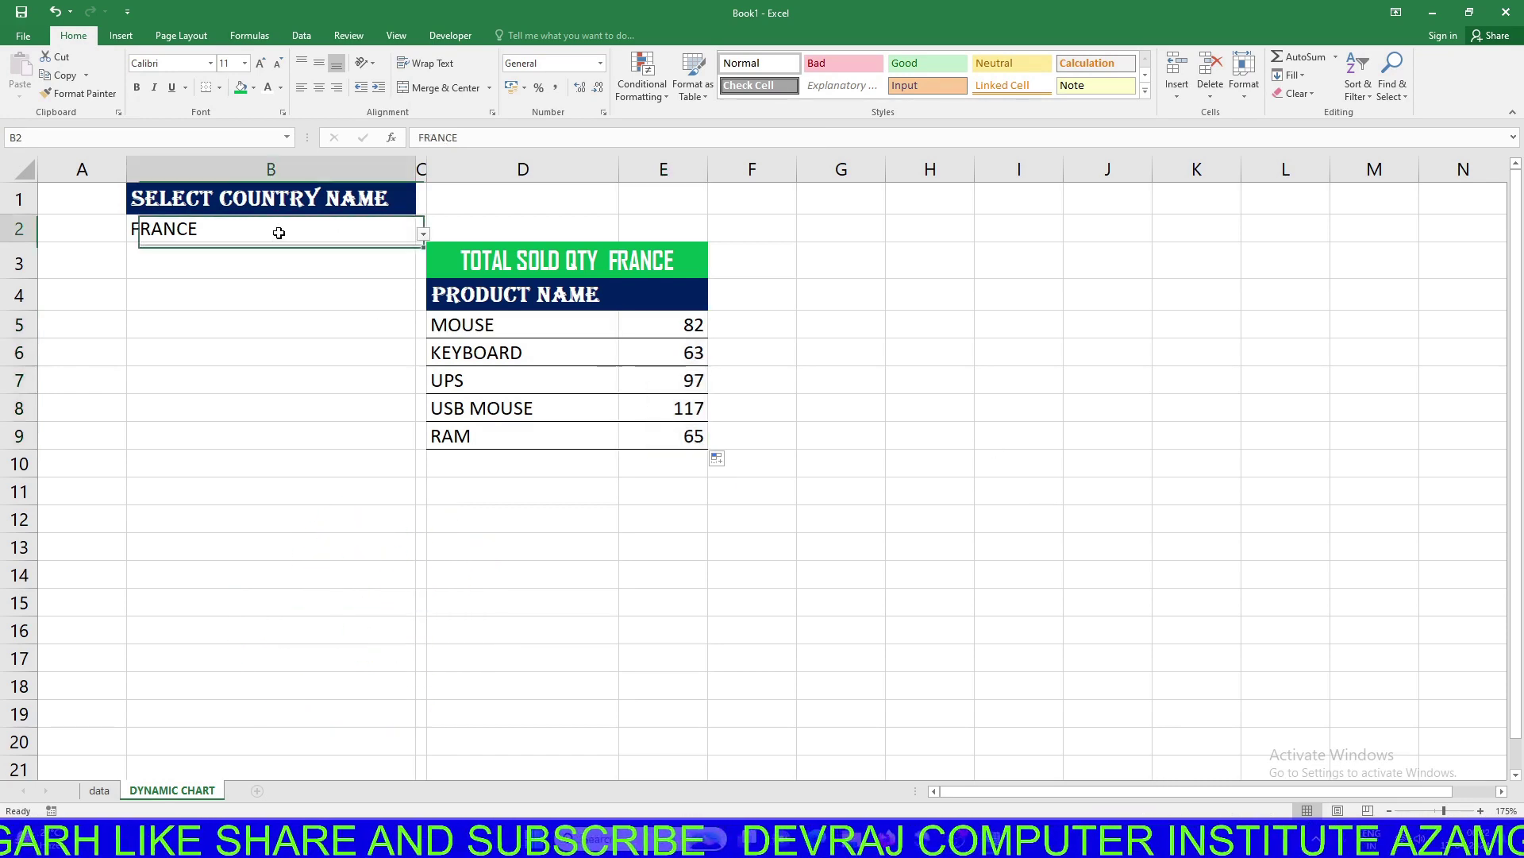
pyautogui.click(423, 235)
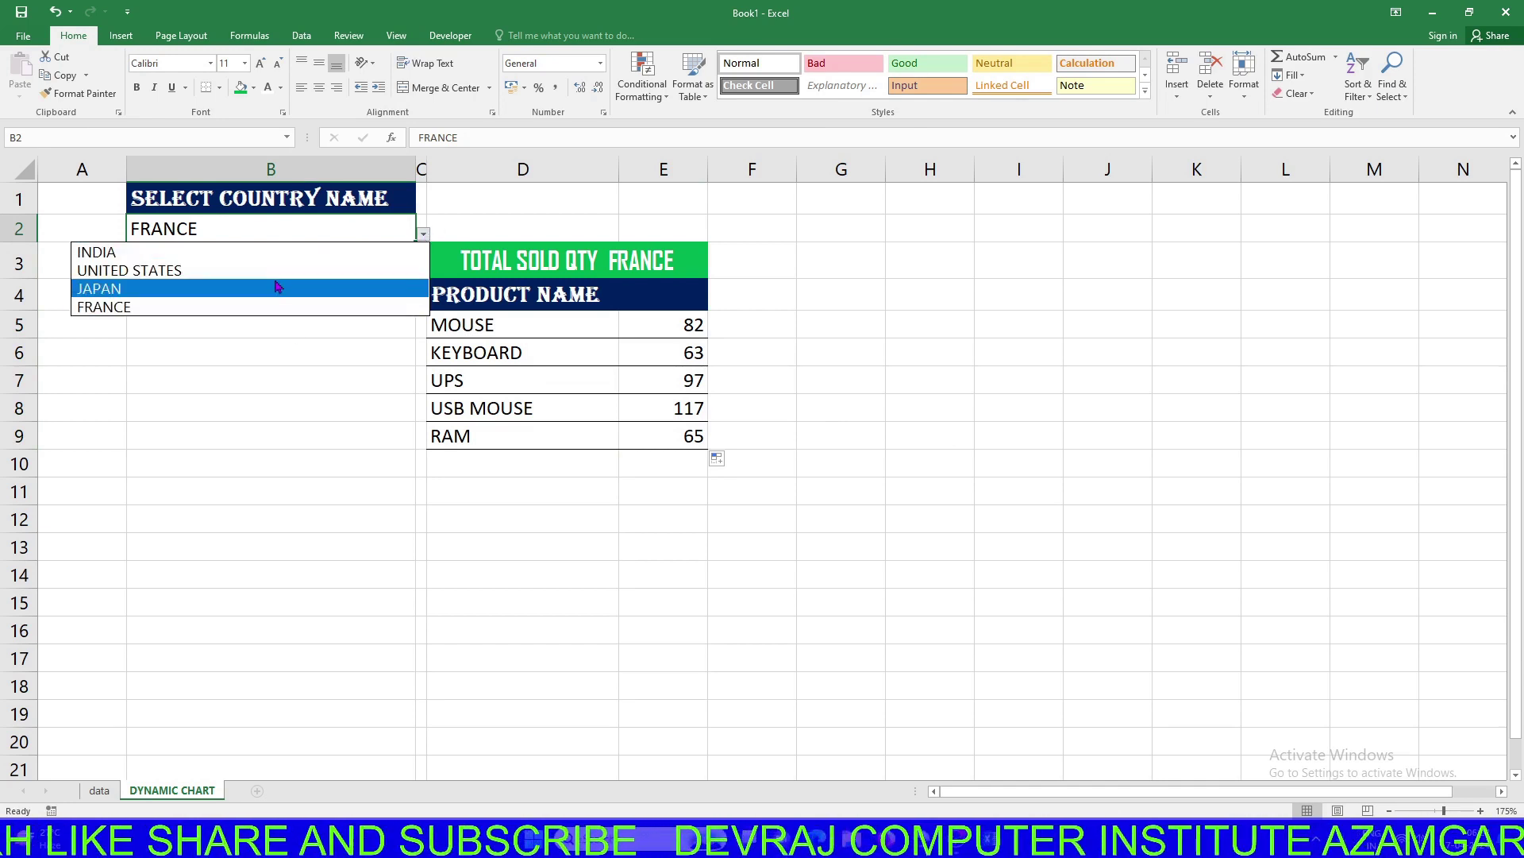
pyautogui.click(269, 255)
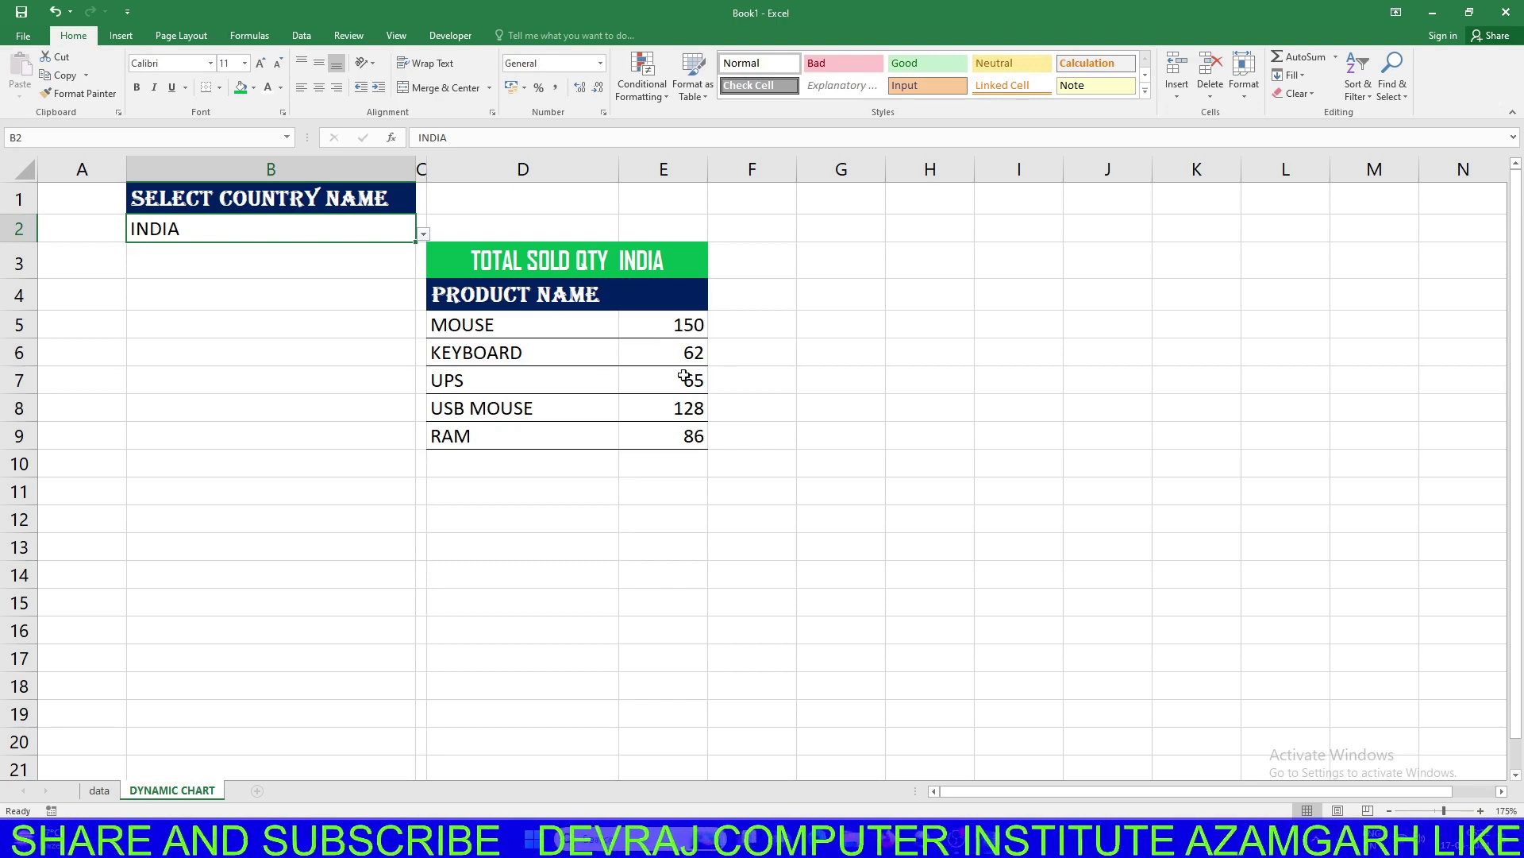
pyautogui.click(424, 235)
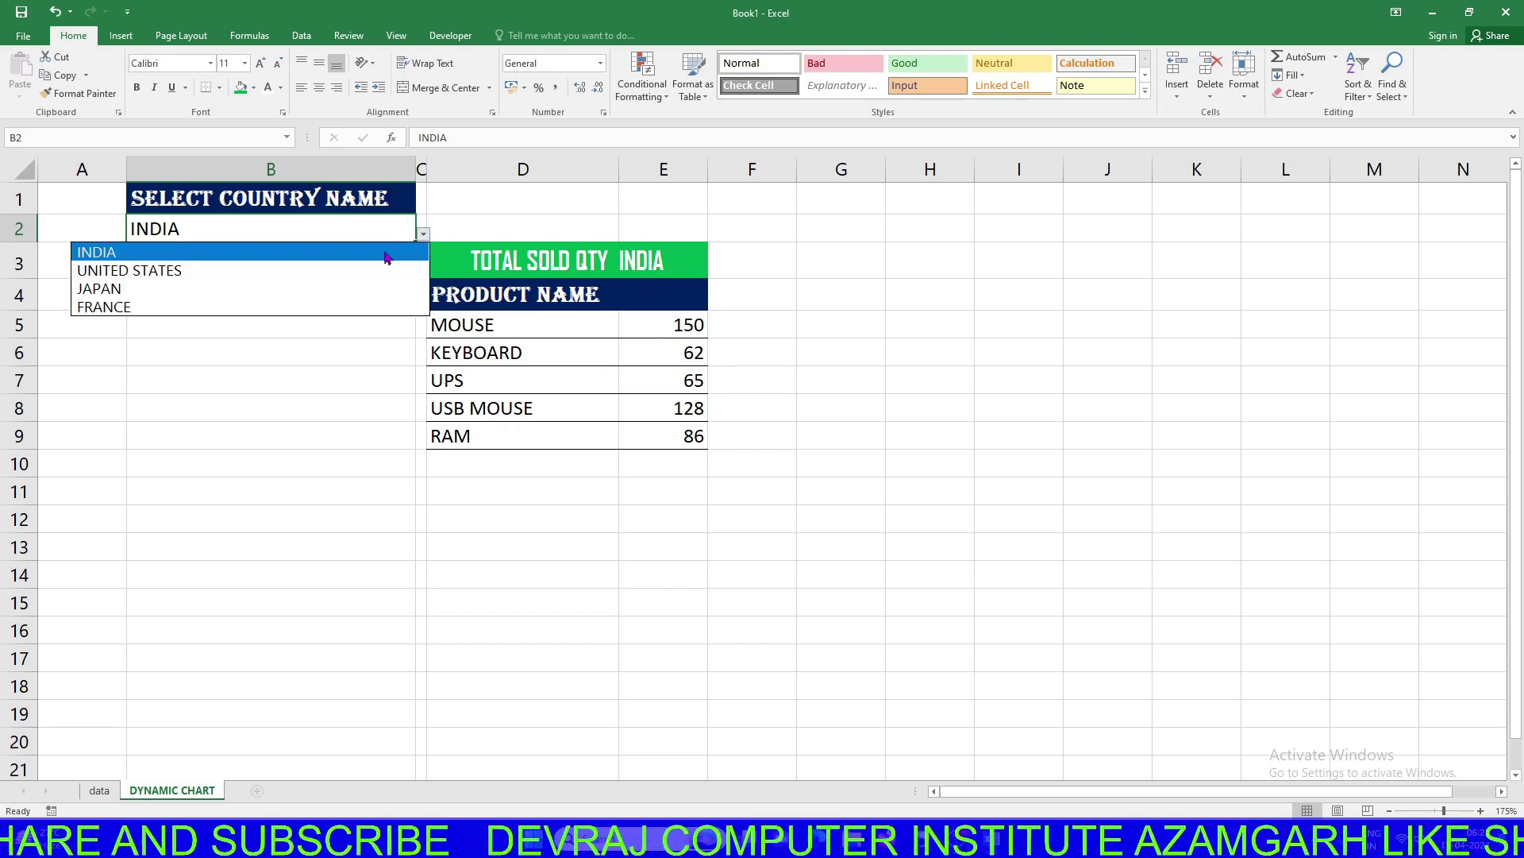
pyautogui.click(350, 288)
pyautogui.click(423, 235)
pyautogui.click(357, 306)
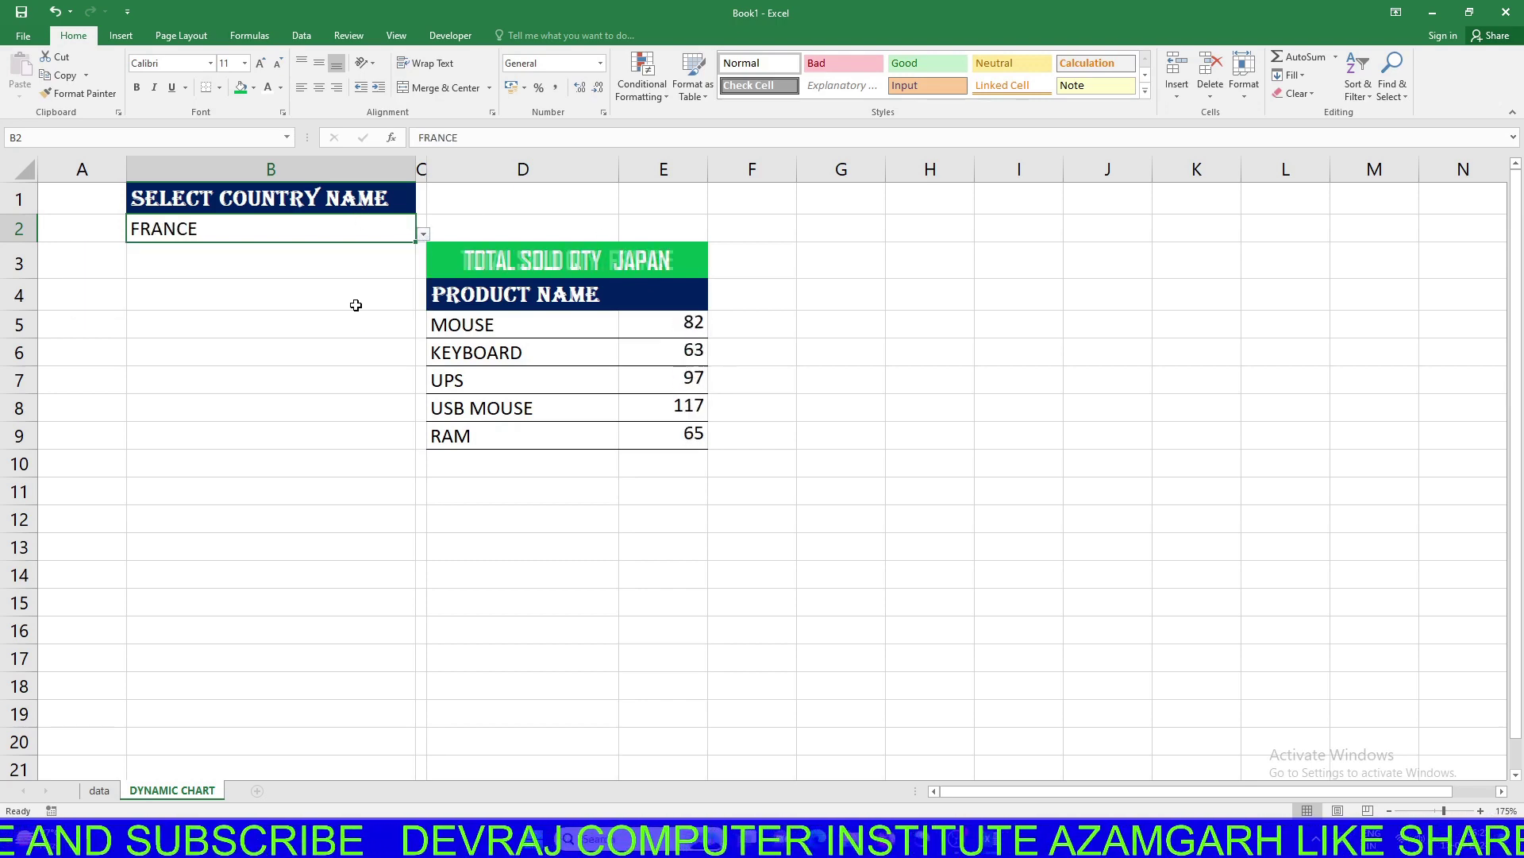
pyautogui.click(866, 334)
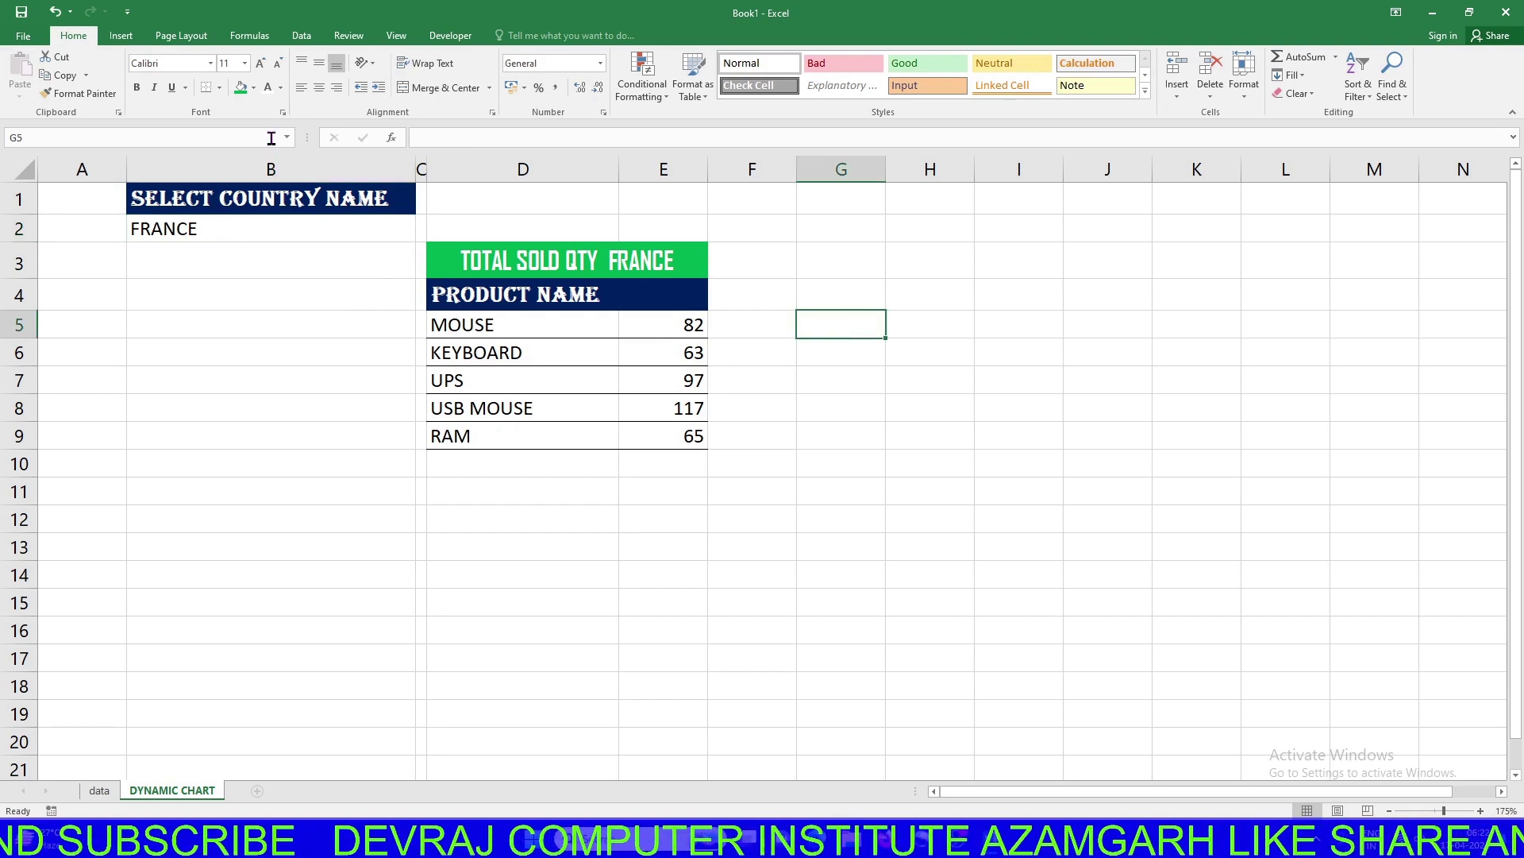
# Insert a 2-D clustered column chart beside the table and hide the worksheet gridlines
pyautogui.click(124, 39)
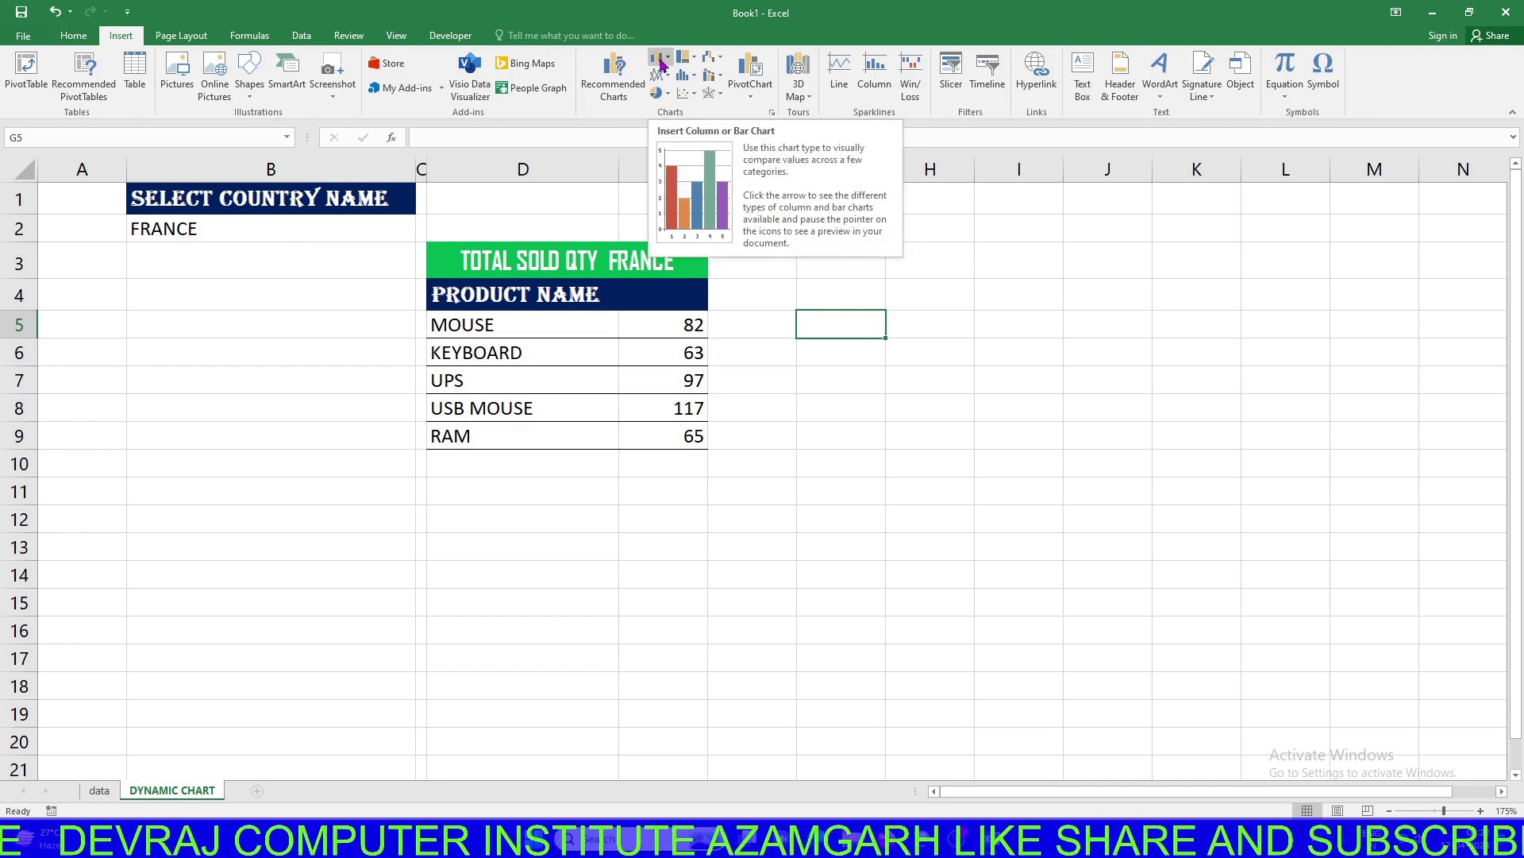
pyautogui.click(661, 62)
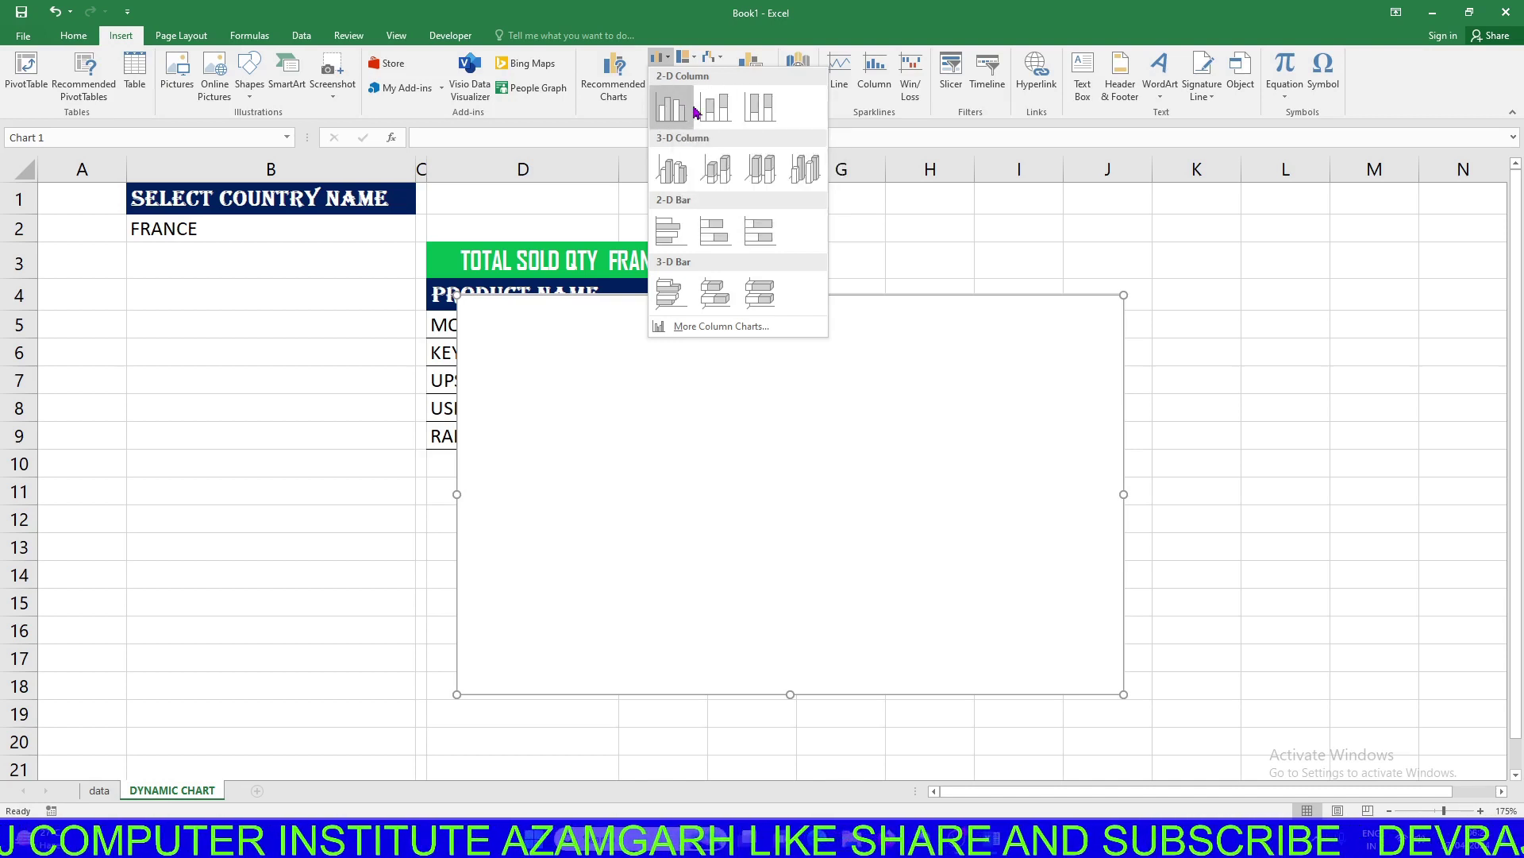
pyautogui.click(683, 113)
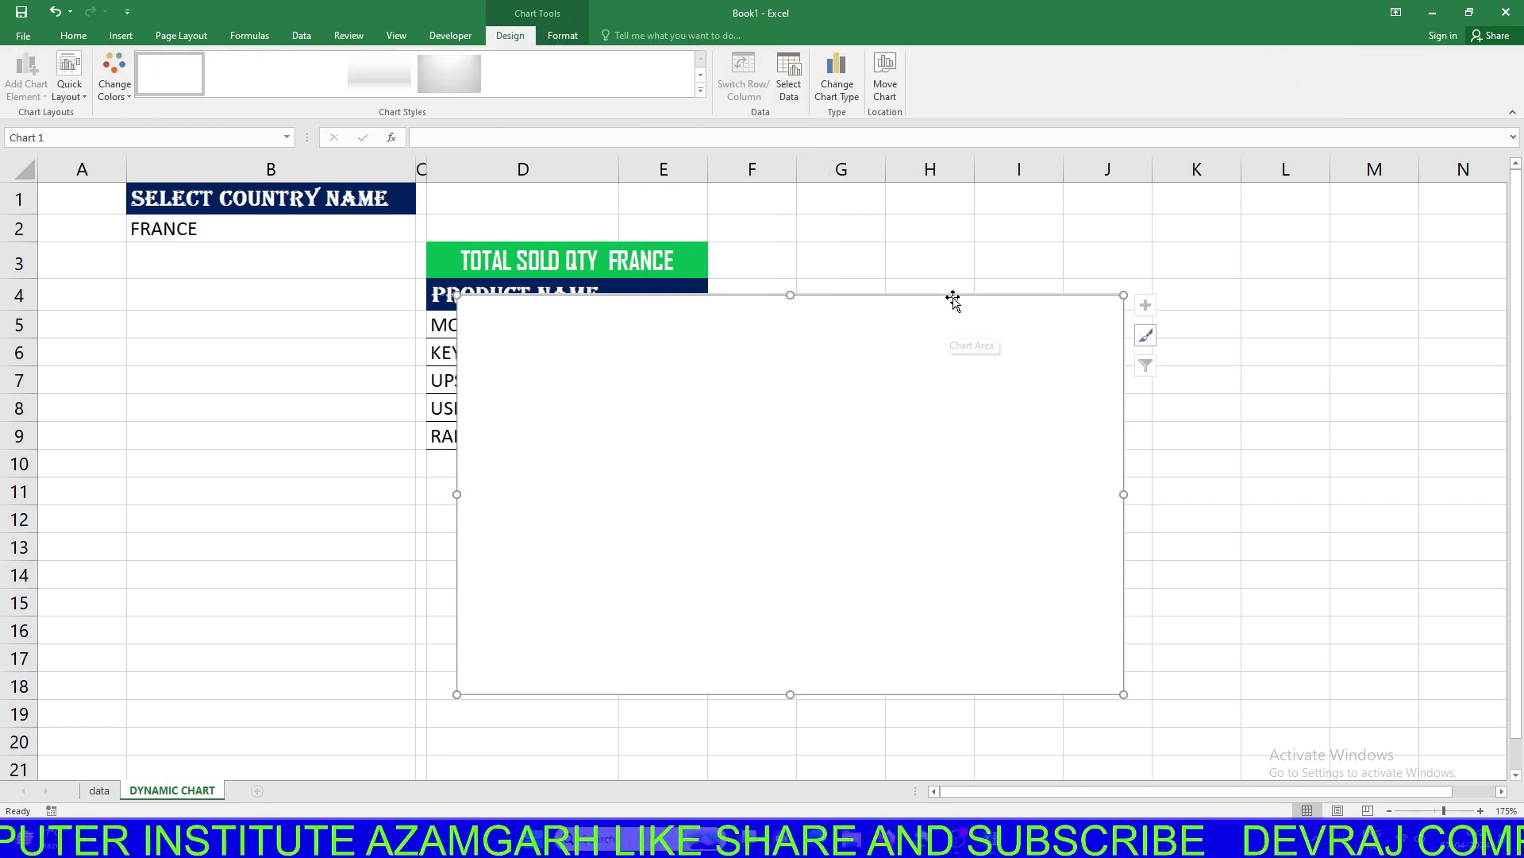
pyautogui.moveTo(963, 301); pyautogui.dragTo(1229, 241)
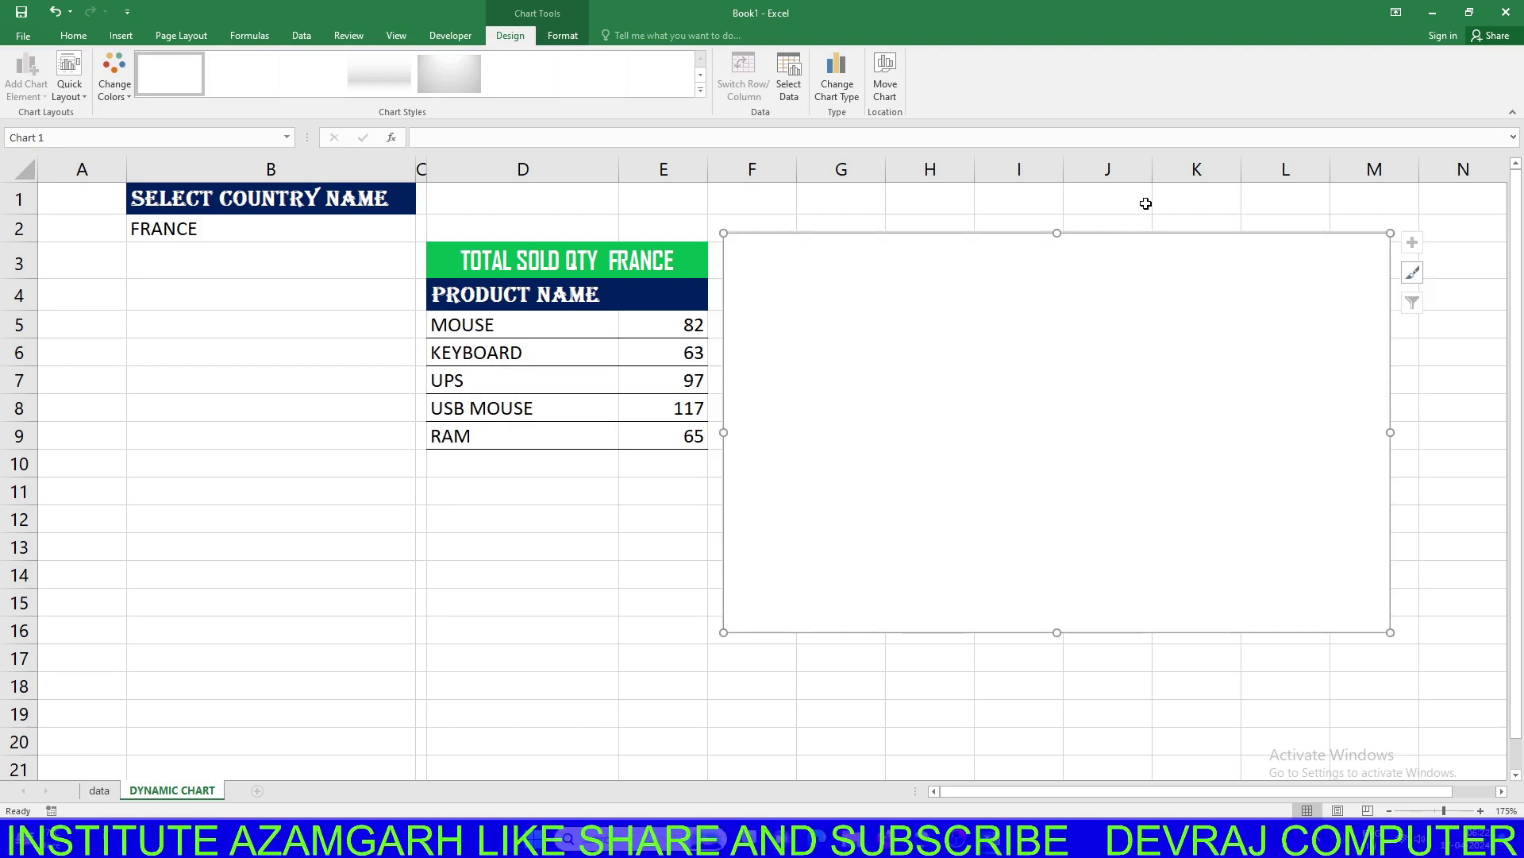
pyautogui.click(255, 408)
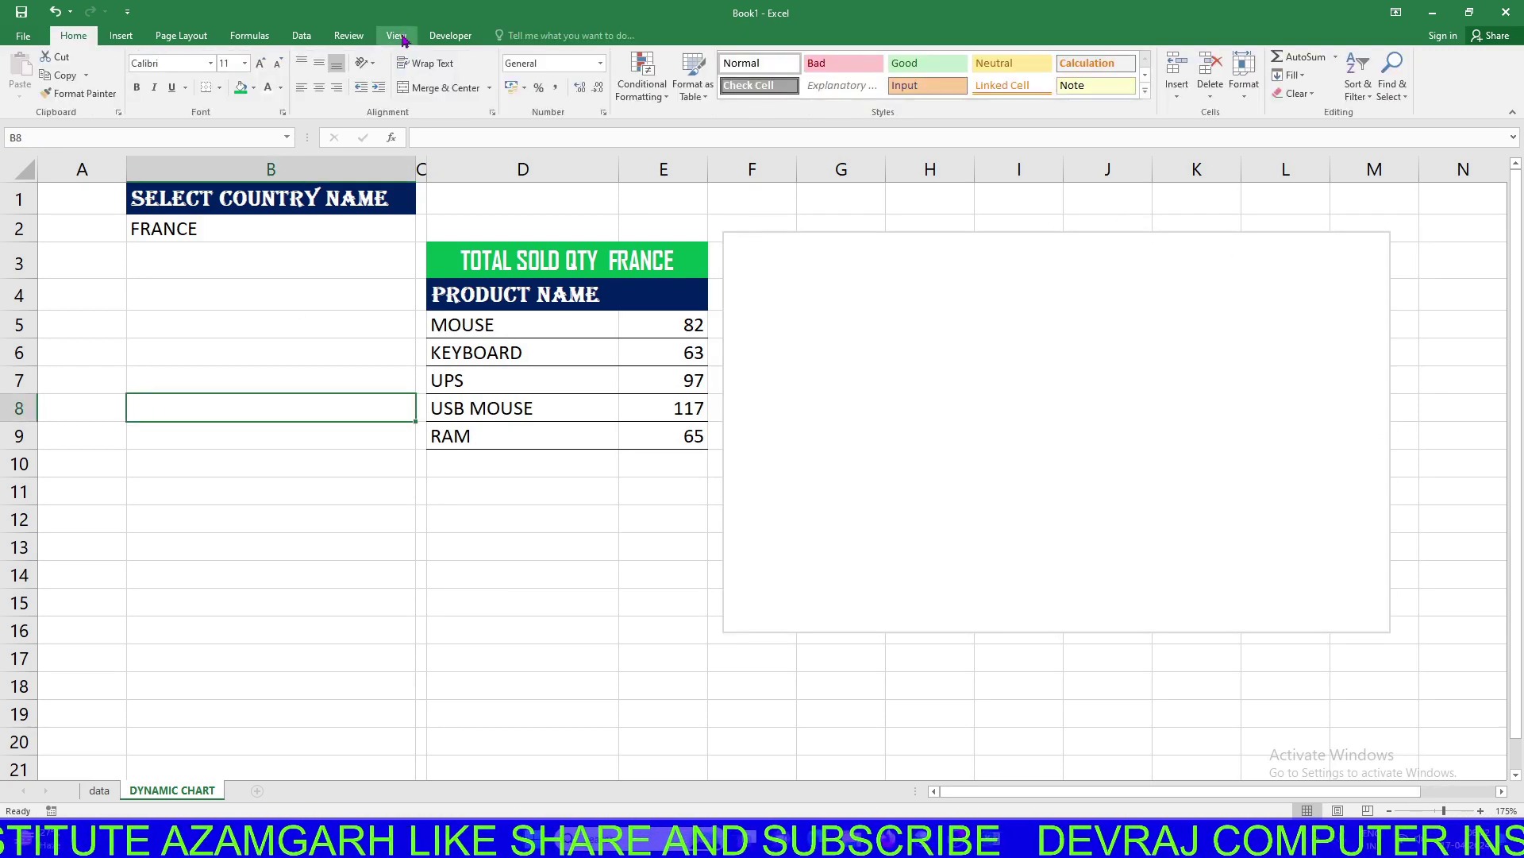
pyautogui.click(397, 36)
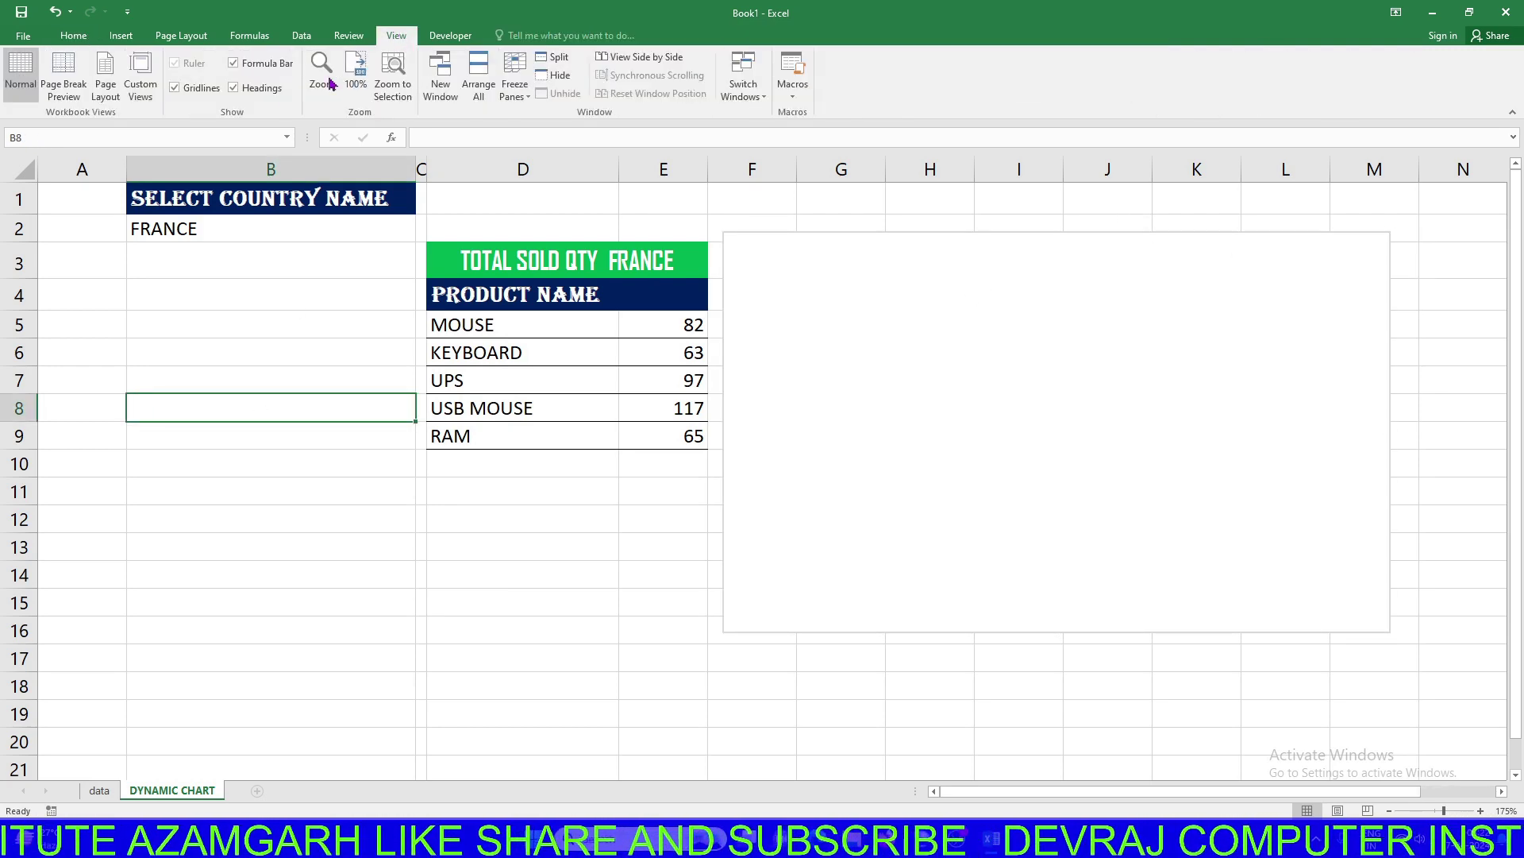
pyautogui.click(175, 88)
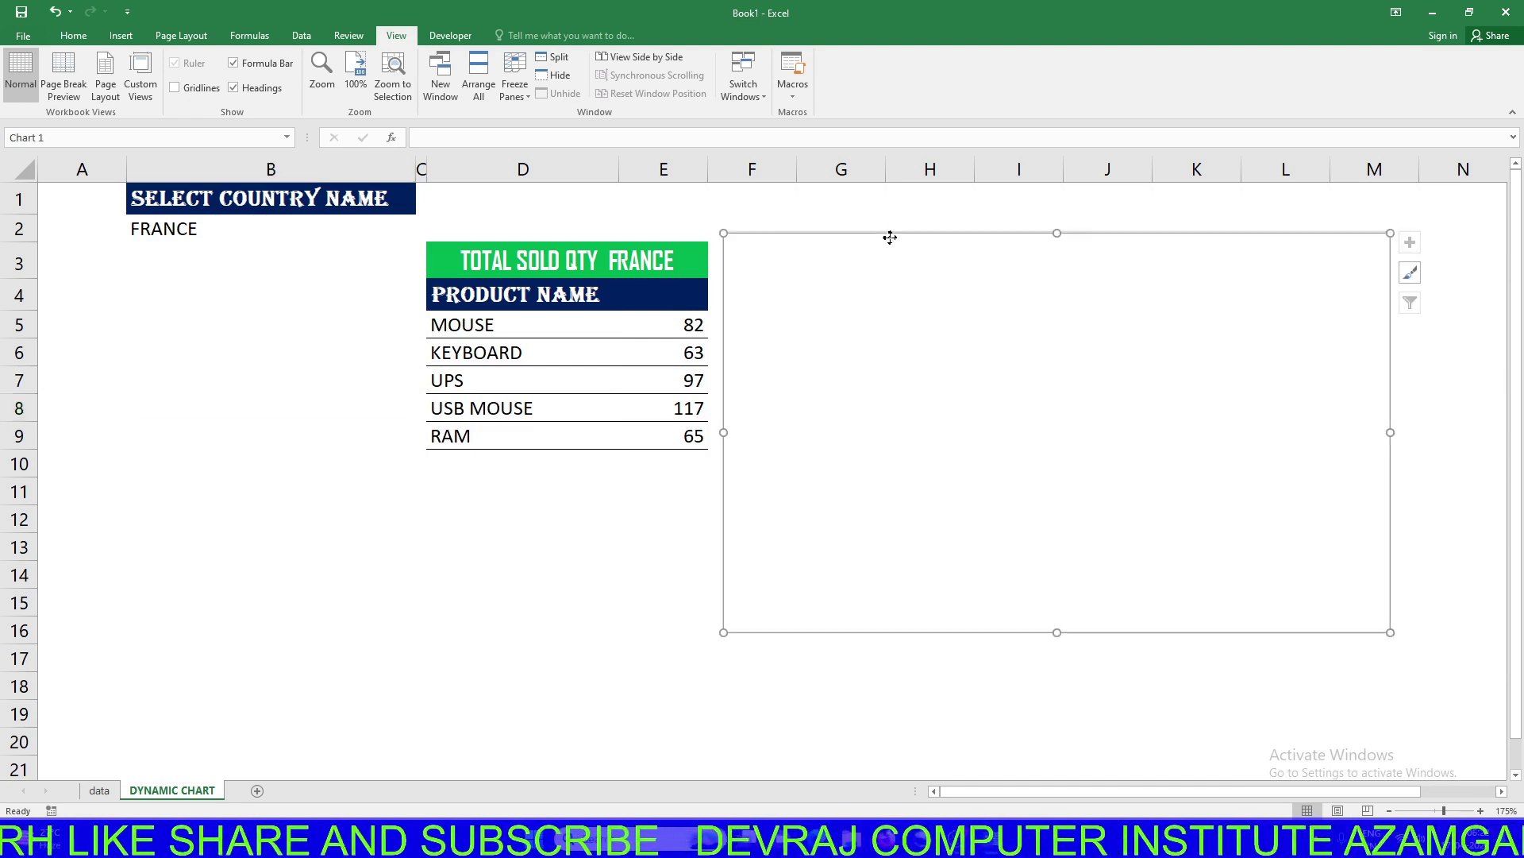
# Set the chart's data range to D5:E9 so it plots the five product totals as columns
pyautogui.click(890, 238)
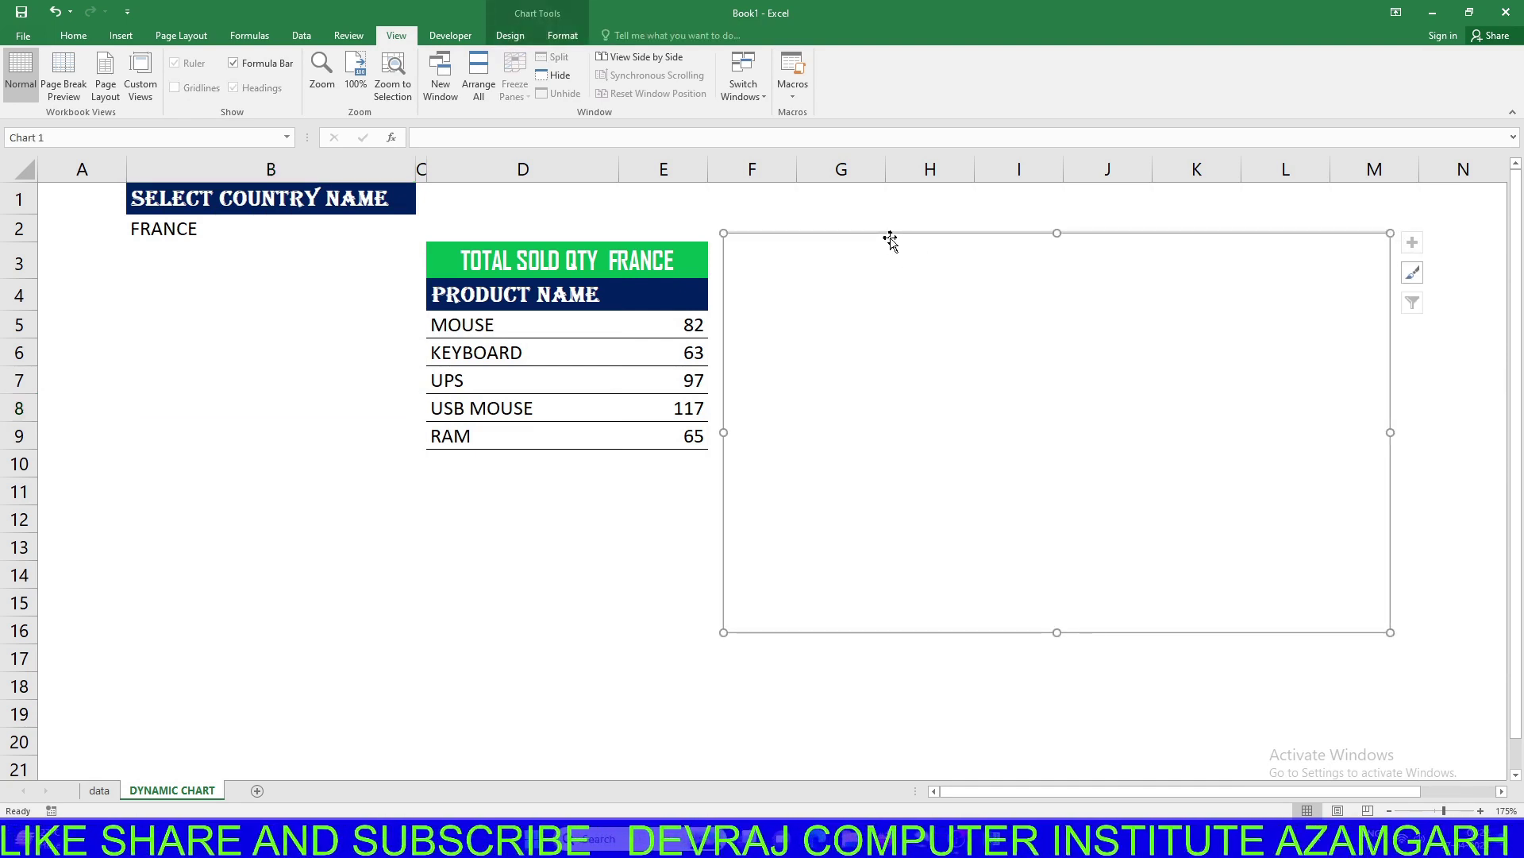
pyautogui.rightClick(890, 238)
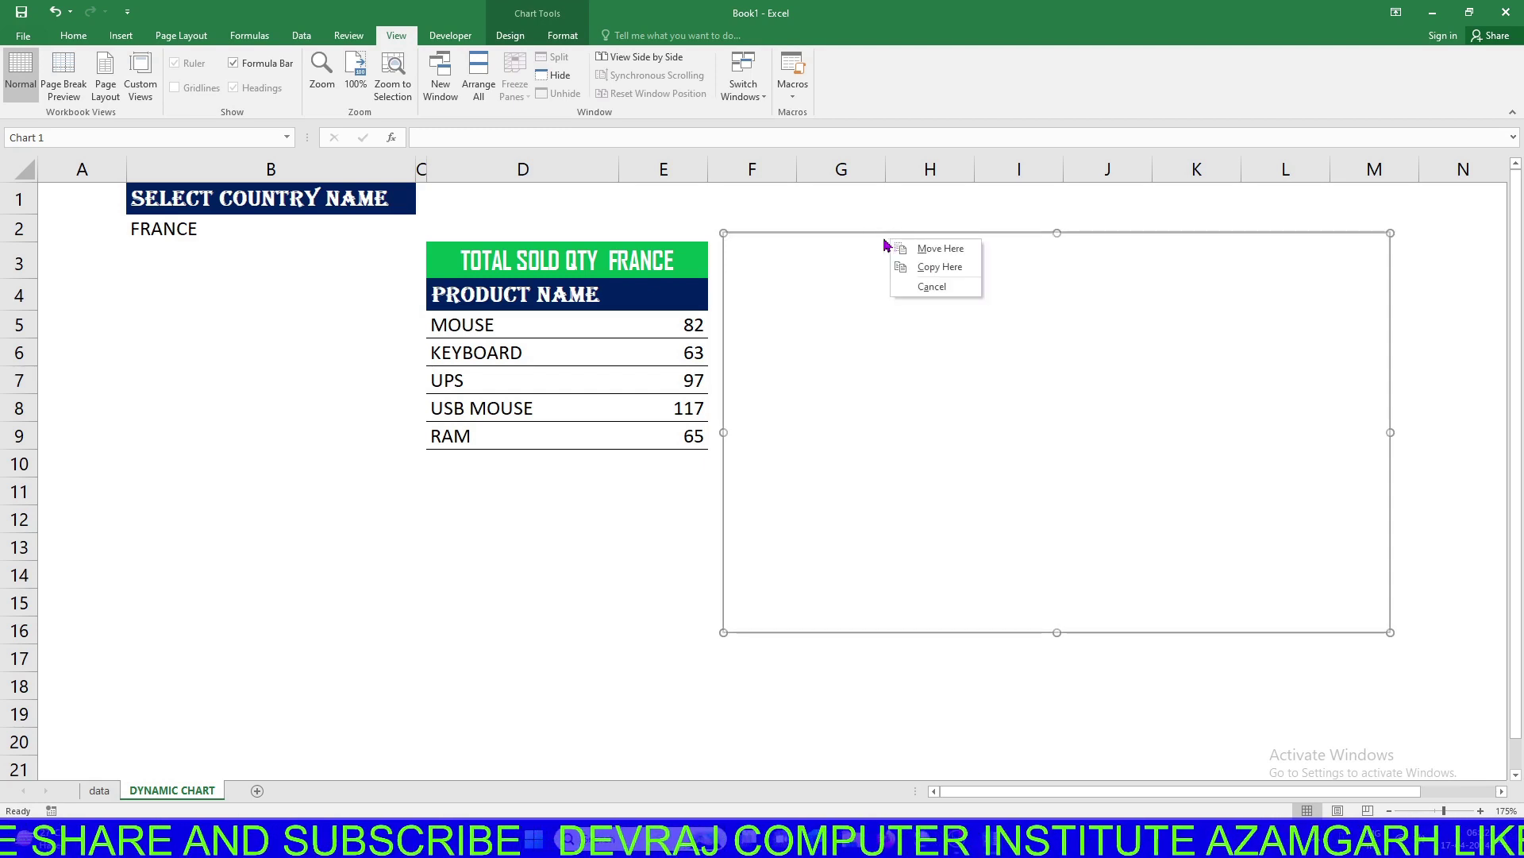
pyautogui.click(515, 37)
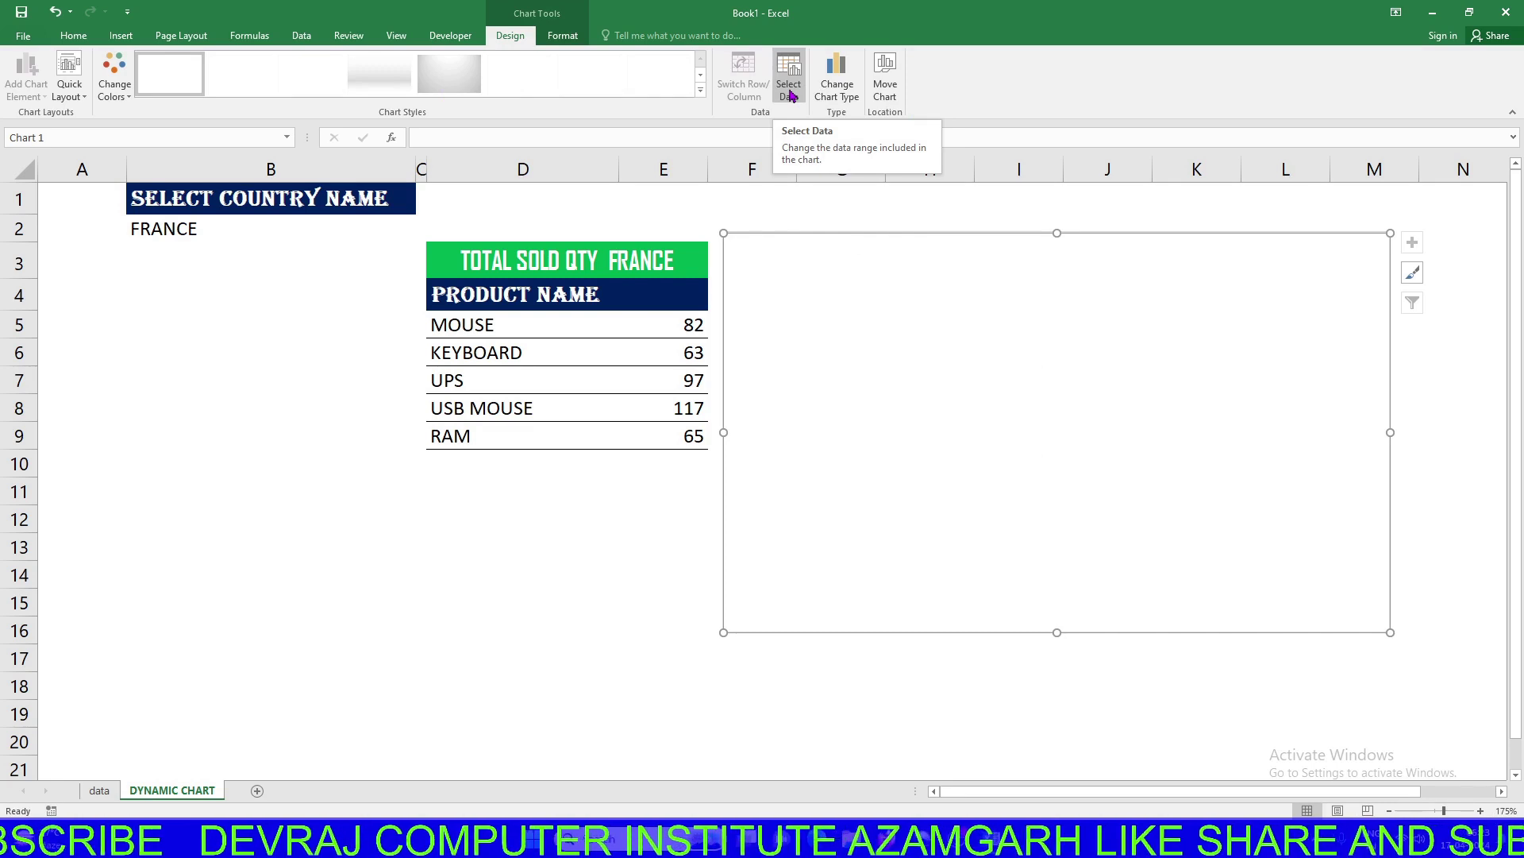
pyautogui.rightClick(813, 244)
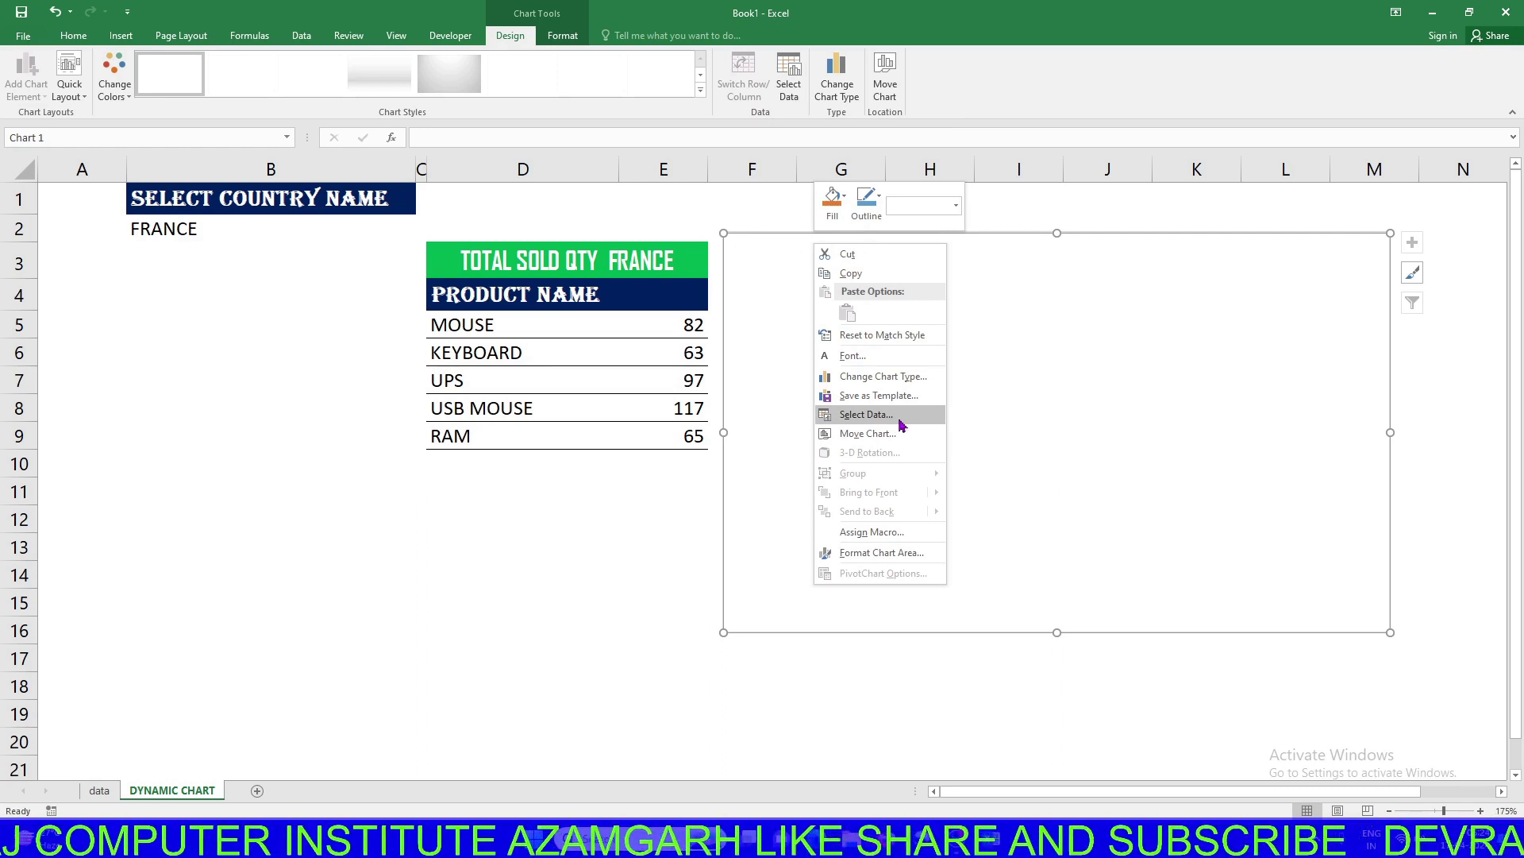
pyautogui.click(902, 421)
pyautogui.moveTo(340, 130); pyautogui.dragTo(818, 156)
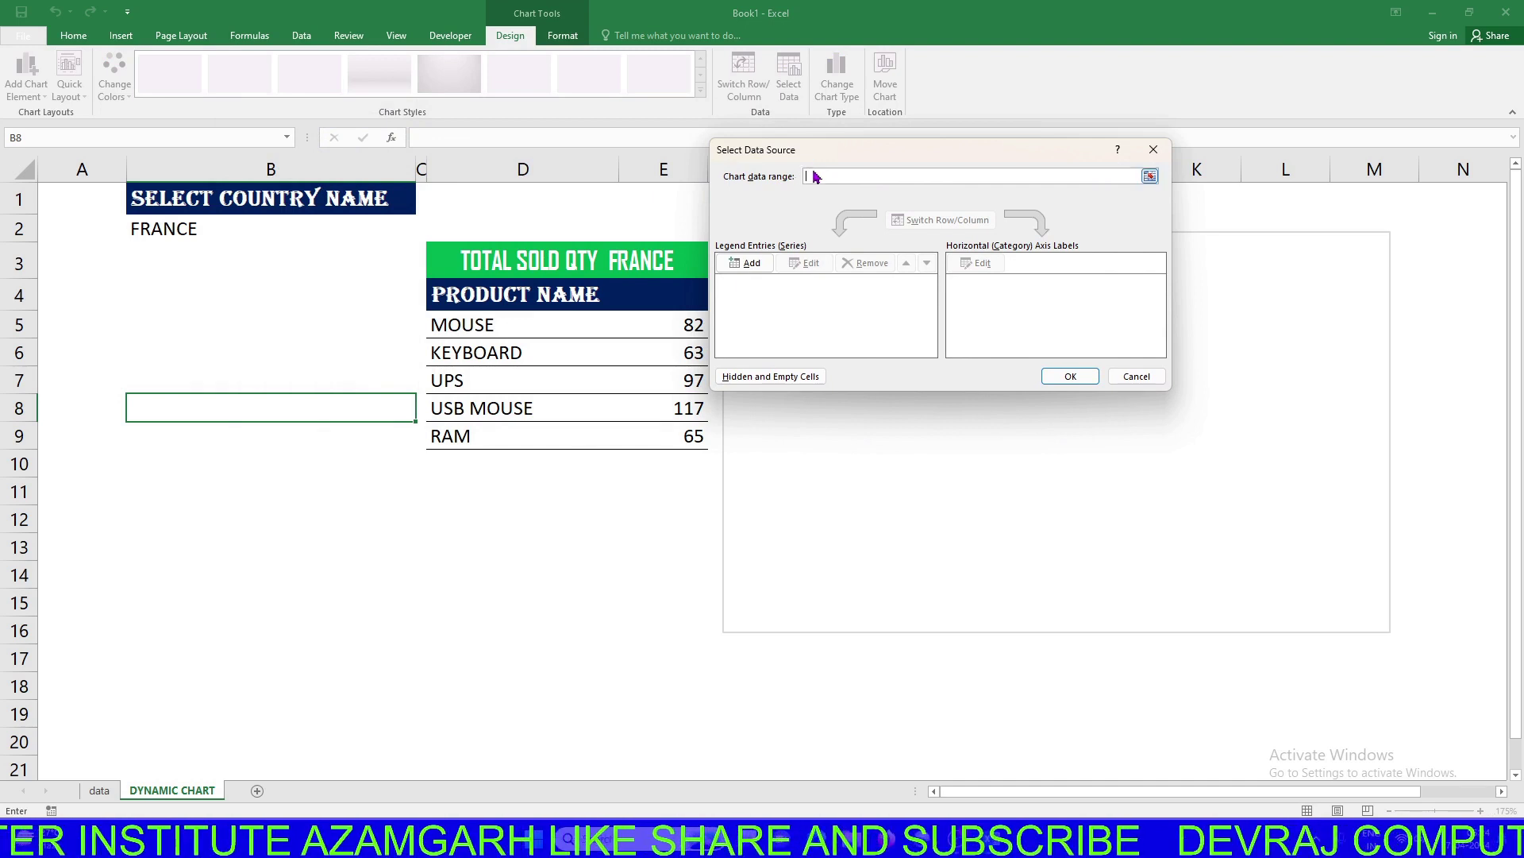
pyautogui.moveTo(845, 158); pyautogui.dragTo(928, 155)
pyautogui.moveTo(452, 319)
pyautogui.mouseDown()
pyautogui.moveTo(555, 437)
pyautogui.moveTo(650, 432)
pyautogui.mouseUp()
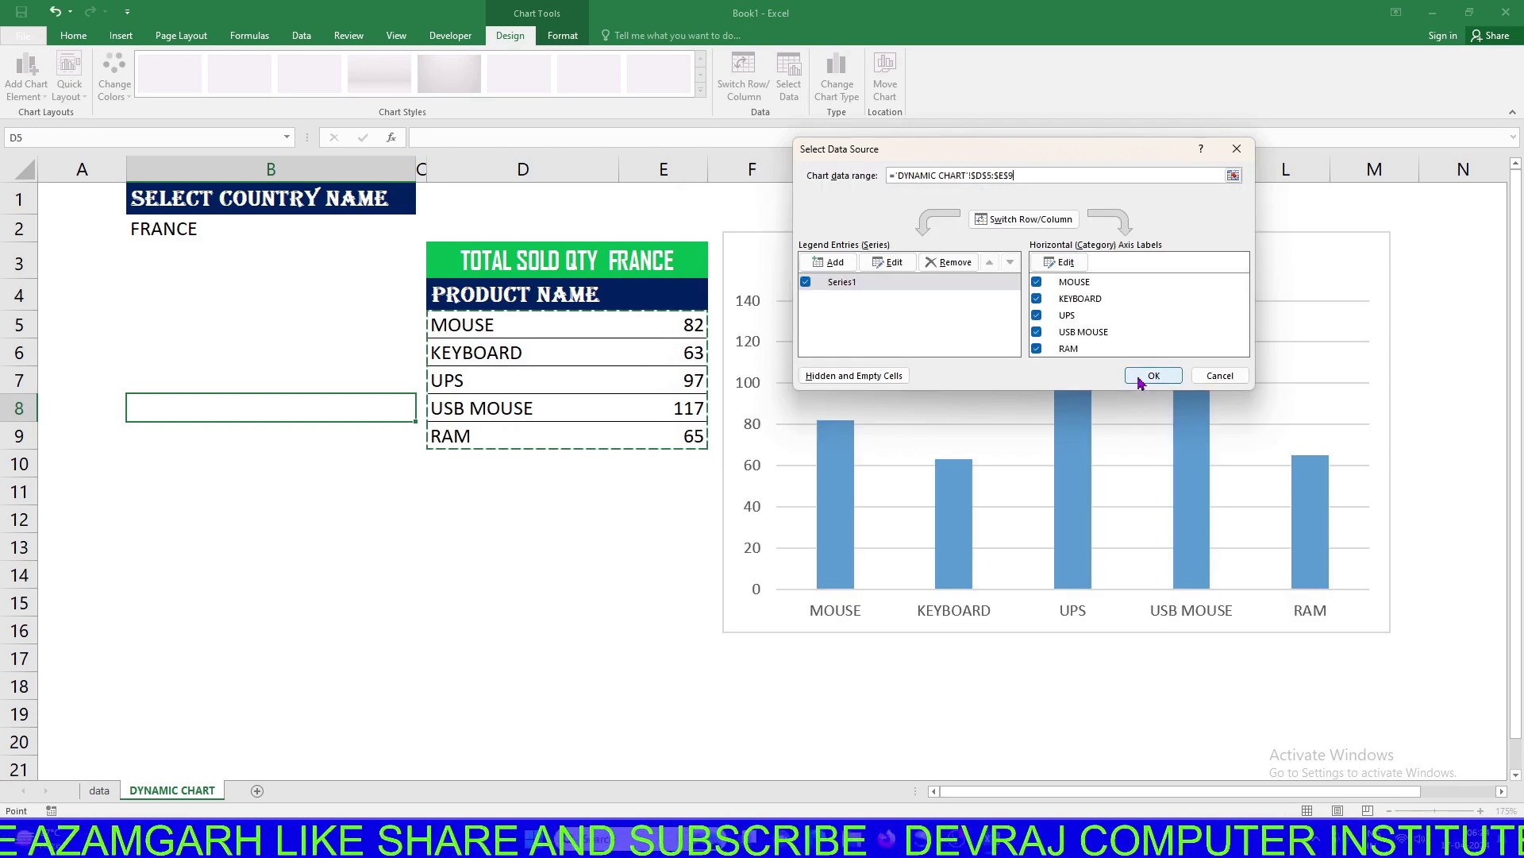
pyautogui.click(1153, 377)
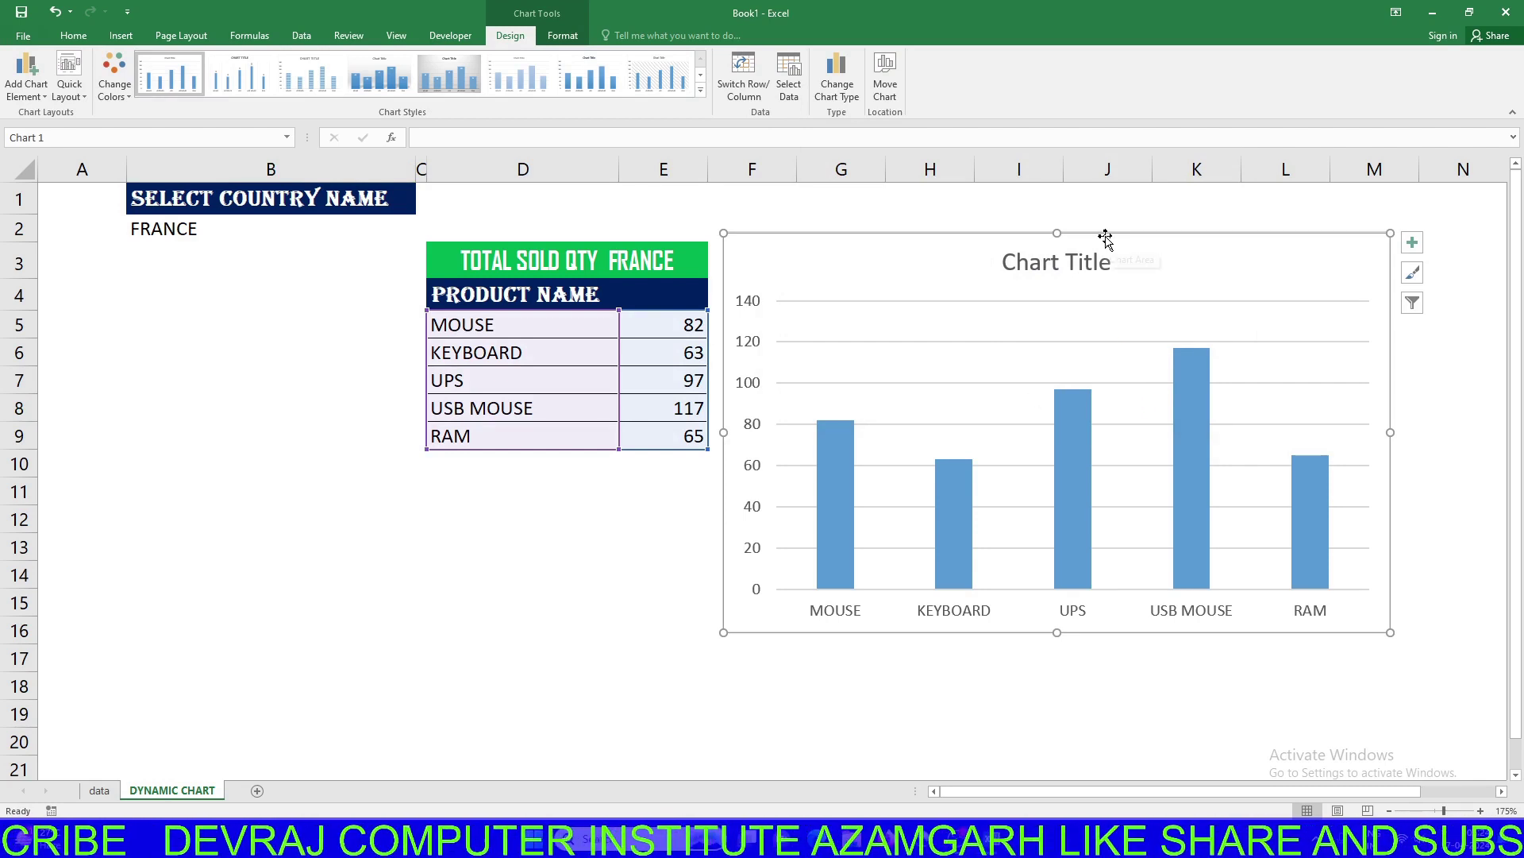
# Link the chart title to cell B2 with =B2 so it reads FRANCE
pyautogui.moveTo(1106, 237); pyautogui.dragTo(1115, 222)
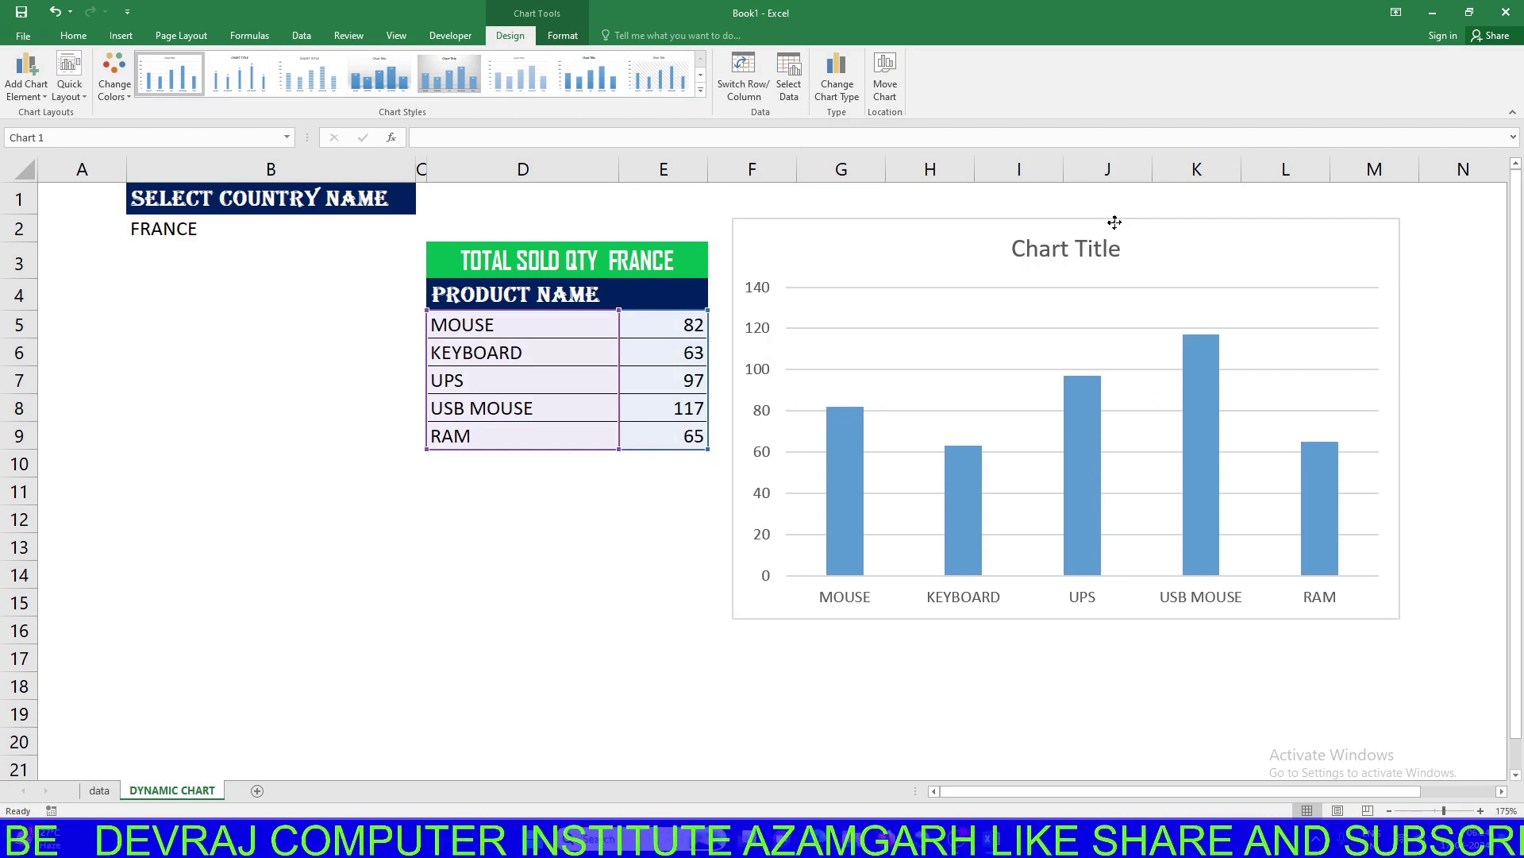
pyautogui.click(1036, 248)
pyautogui.click(1038, 248)
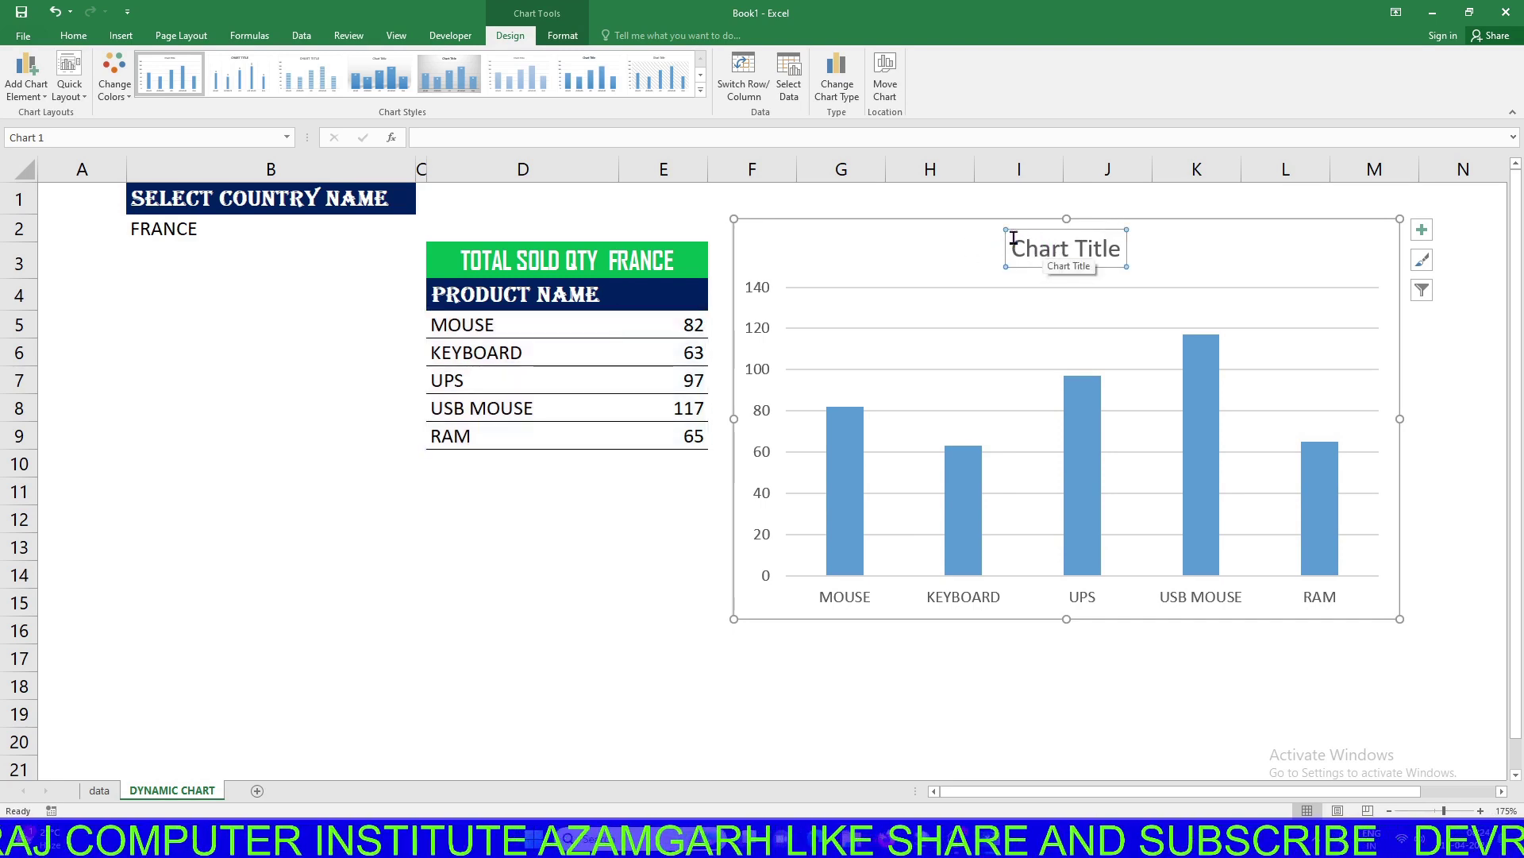
pyautogui.click(426, 138)
pyautogui.write('=')
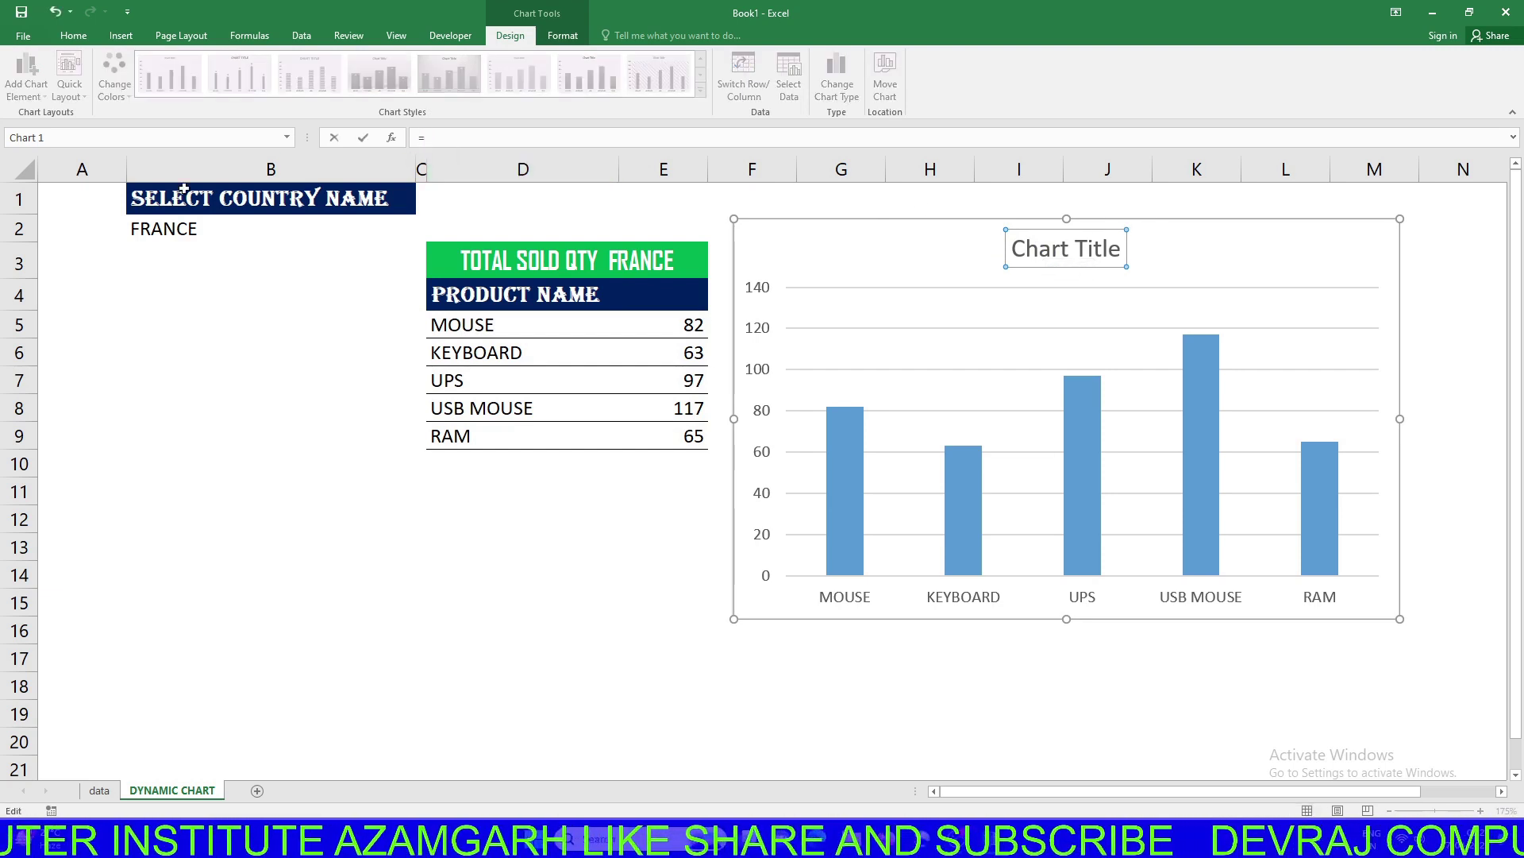
pyautogui.click(166, 229)
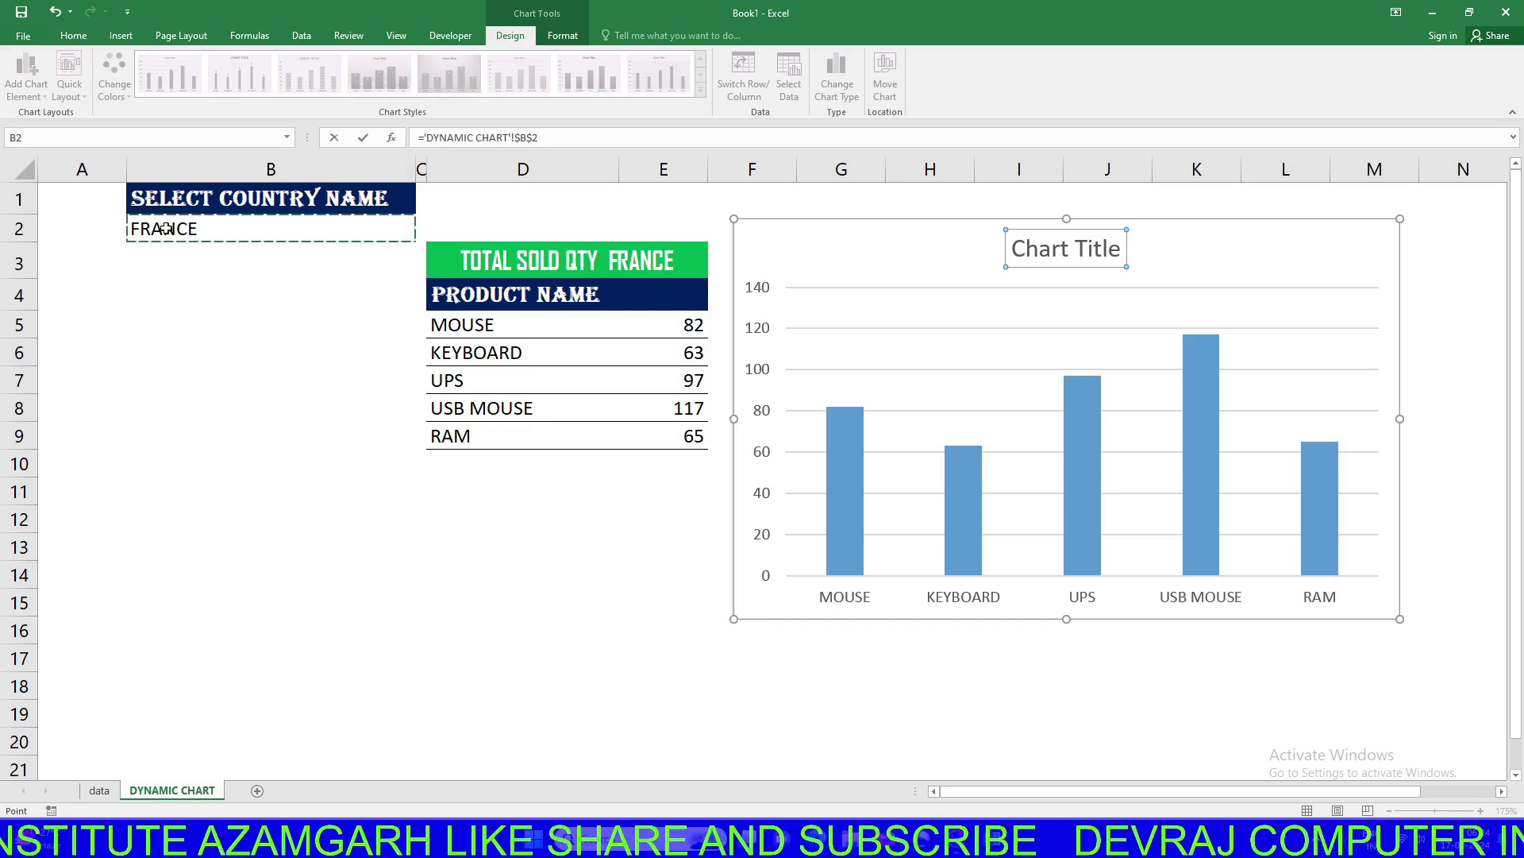
pyautogui.press('Return')
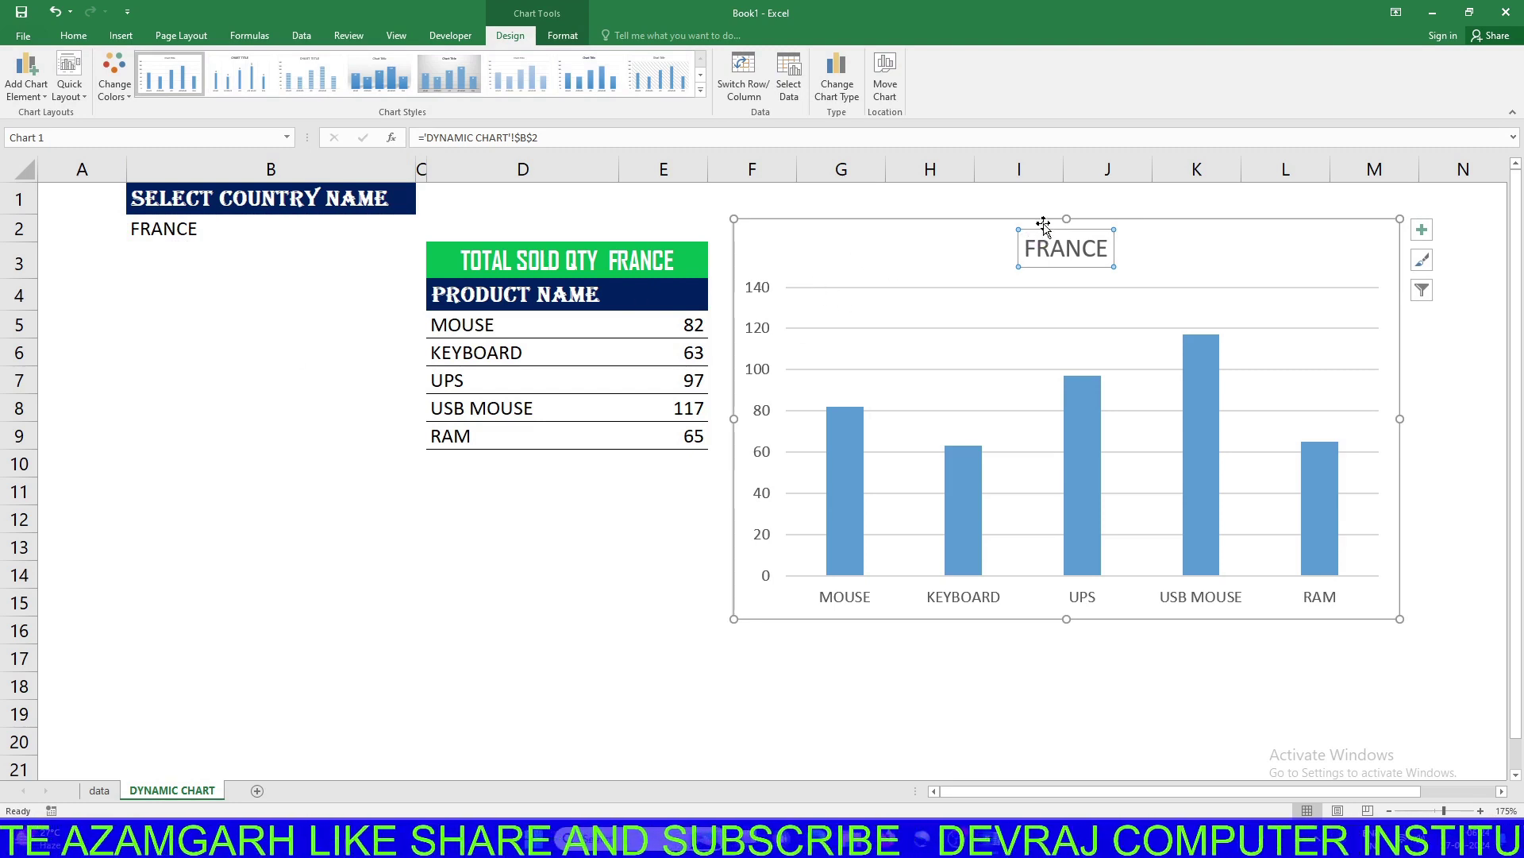
# Move the FRANCE title to the chart's top-left corner
pyautogui.moveTo(1046, 230); pyautogui.dragTo(769, 219)
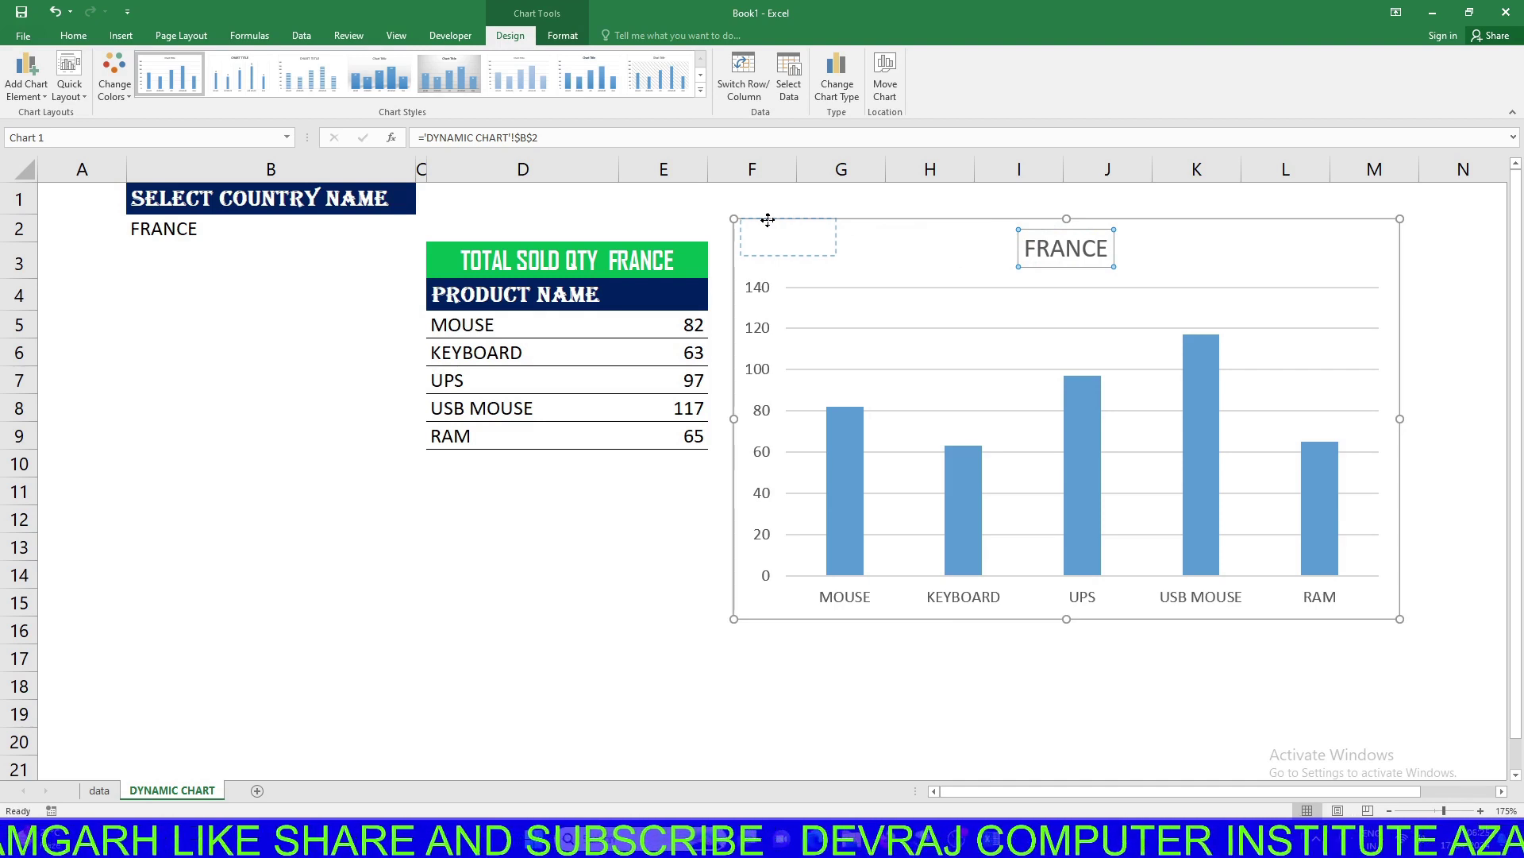
pyautogui.moveTo(768, 220); pyautogui.dragTo(765, 224)
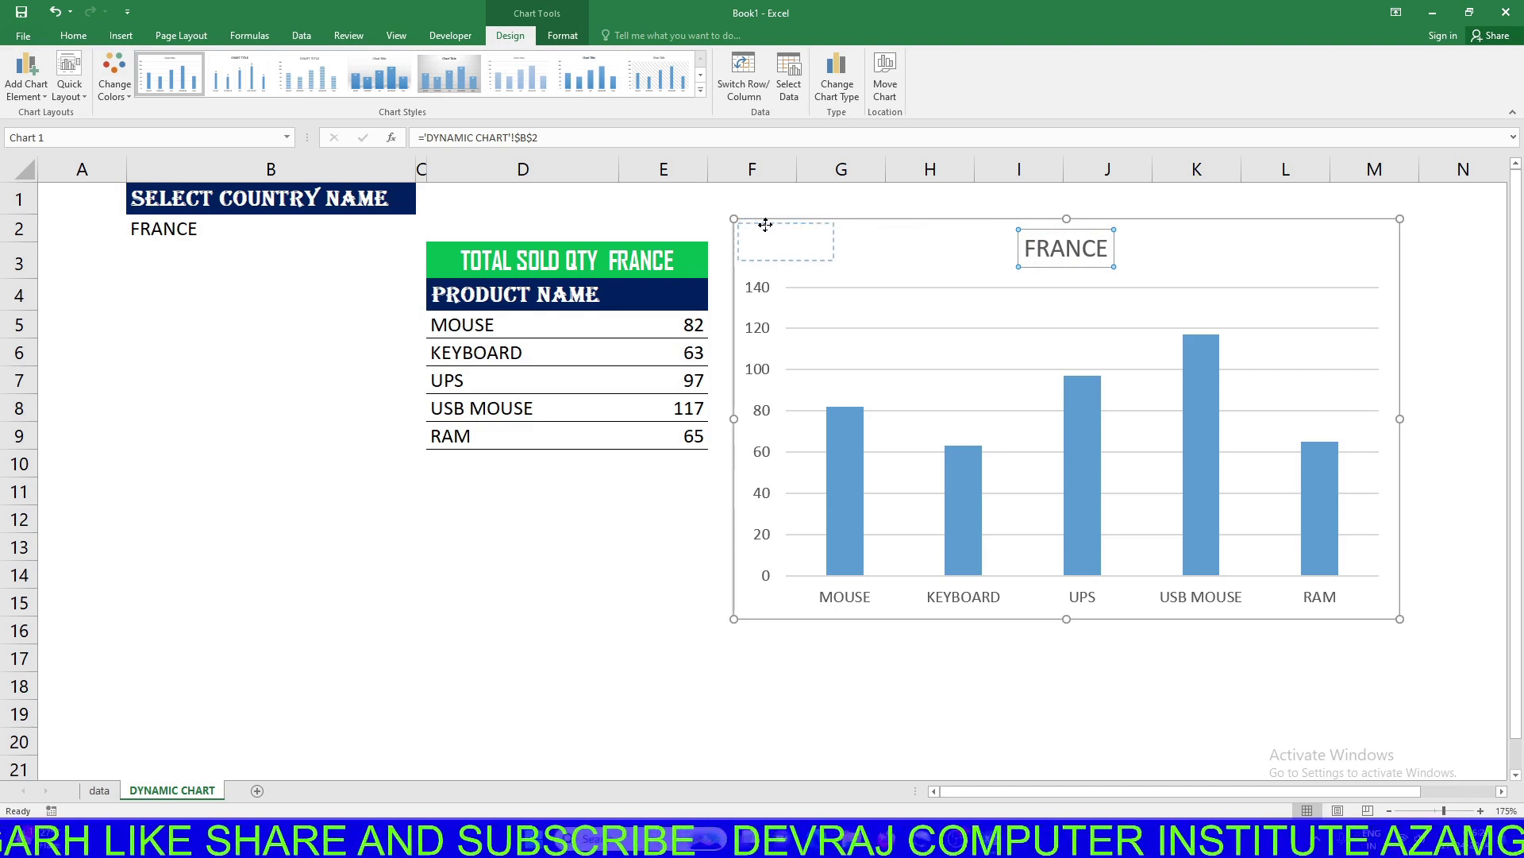
pyautogui.moveTo(764, 222); pyautogui.dragTo(765, 223)
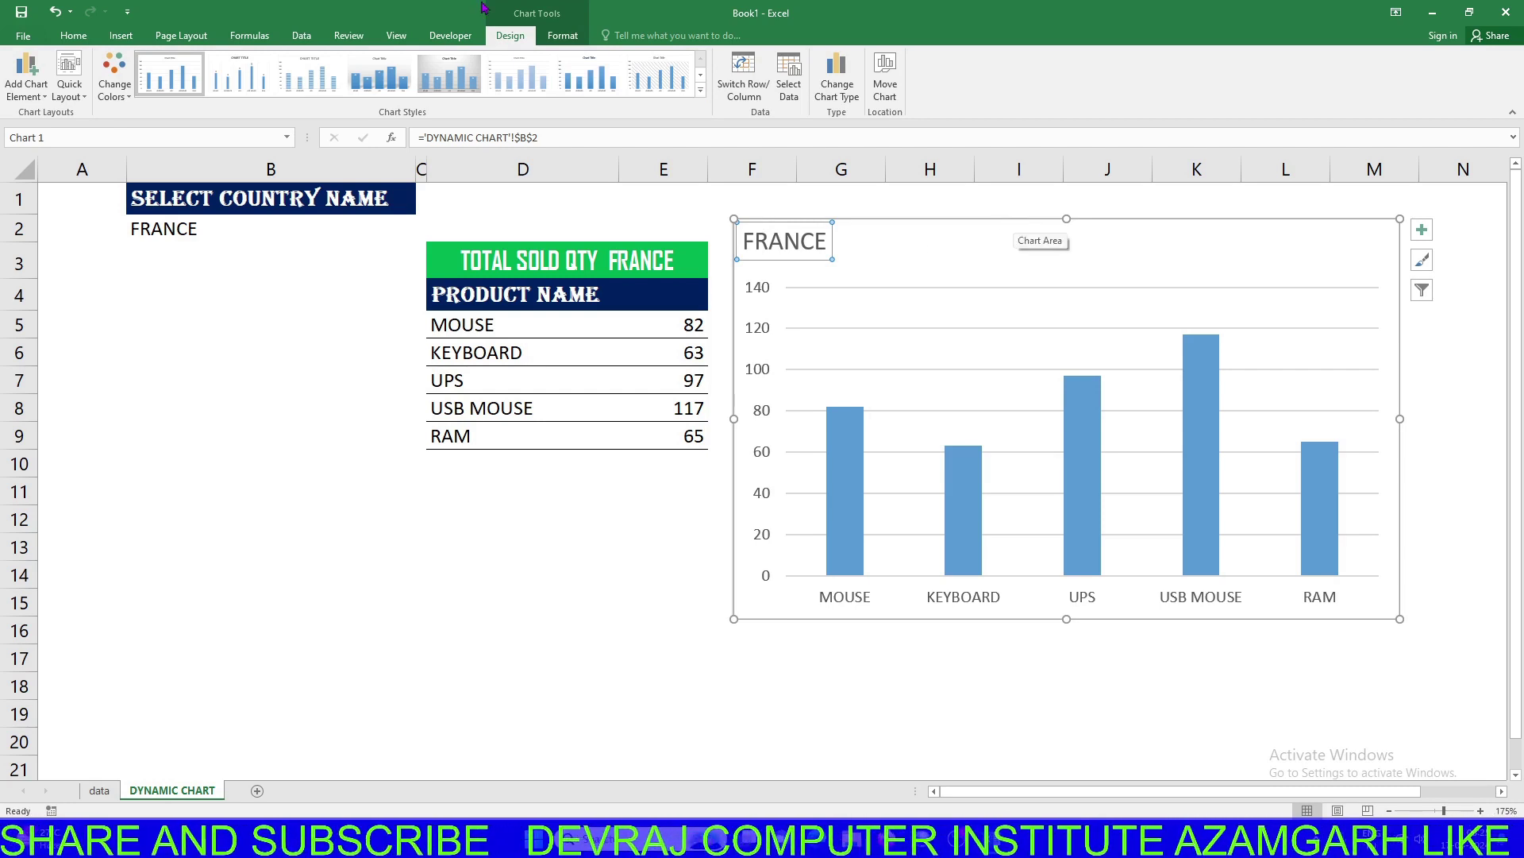
pyautogui.click(563, 36)
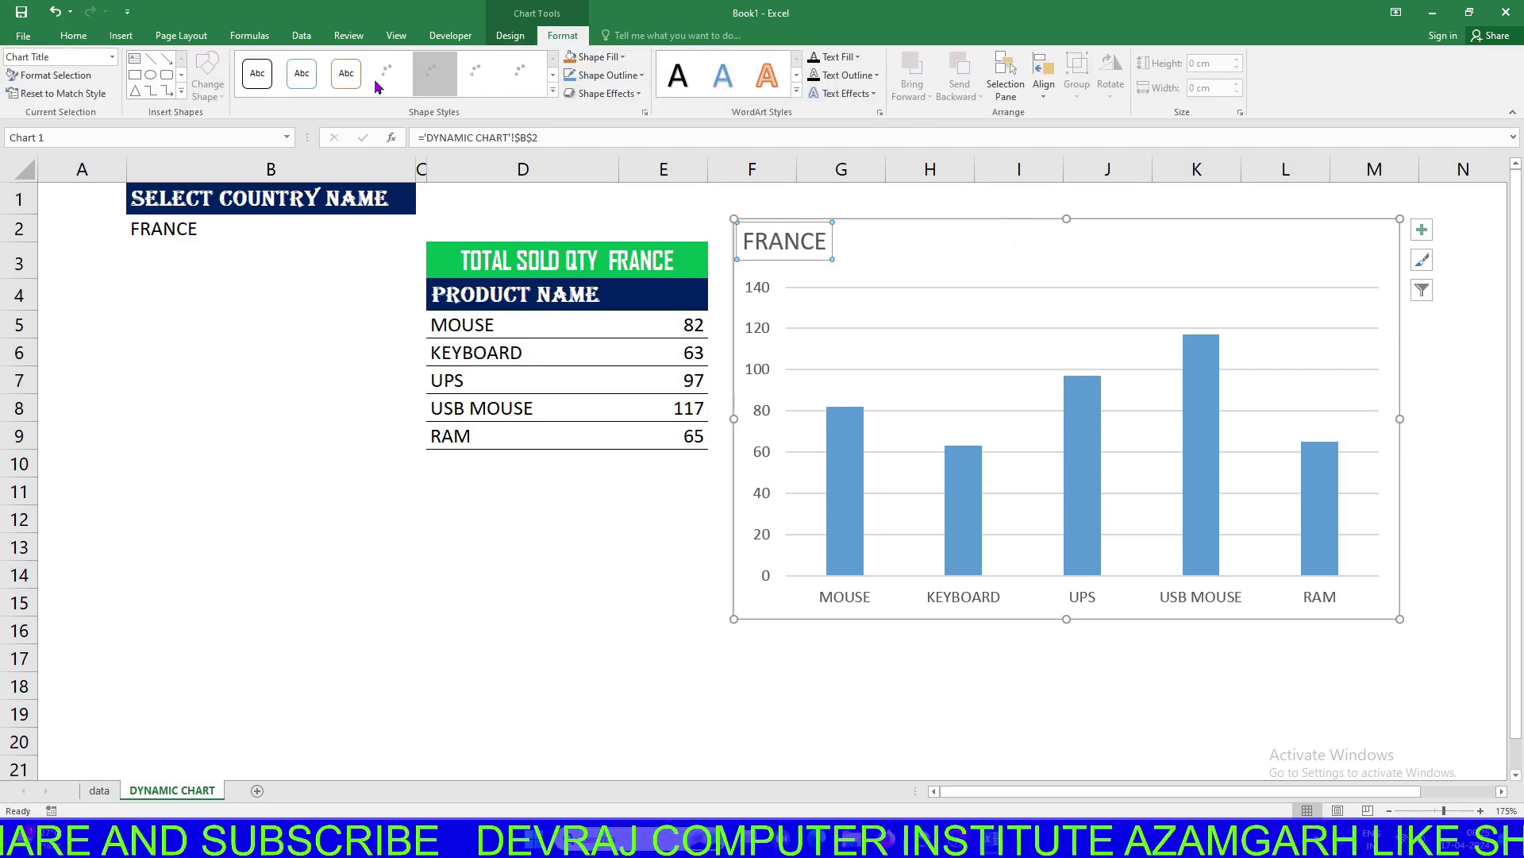
# Remove the title's outline and delete the chart's horizontal gridlines
pyautogui.click(602, 76)
pyautogui.click(611, 235)
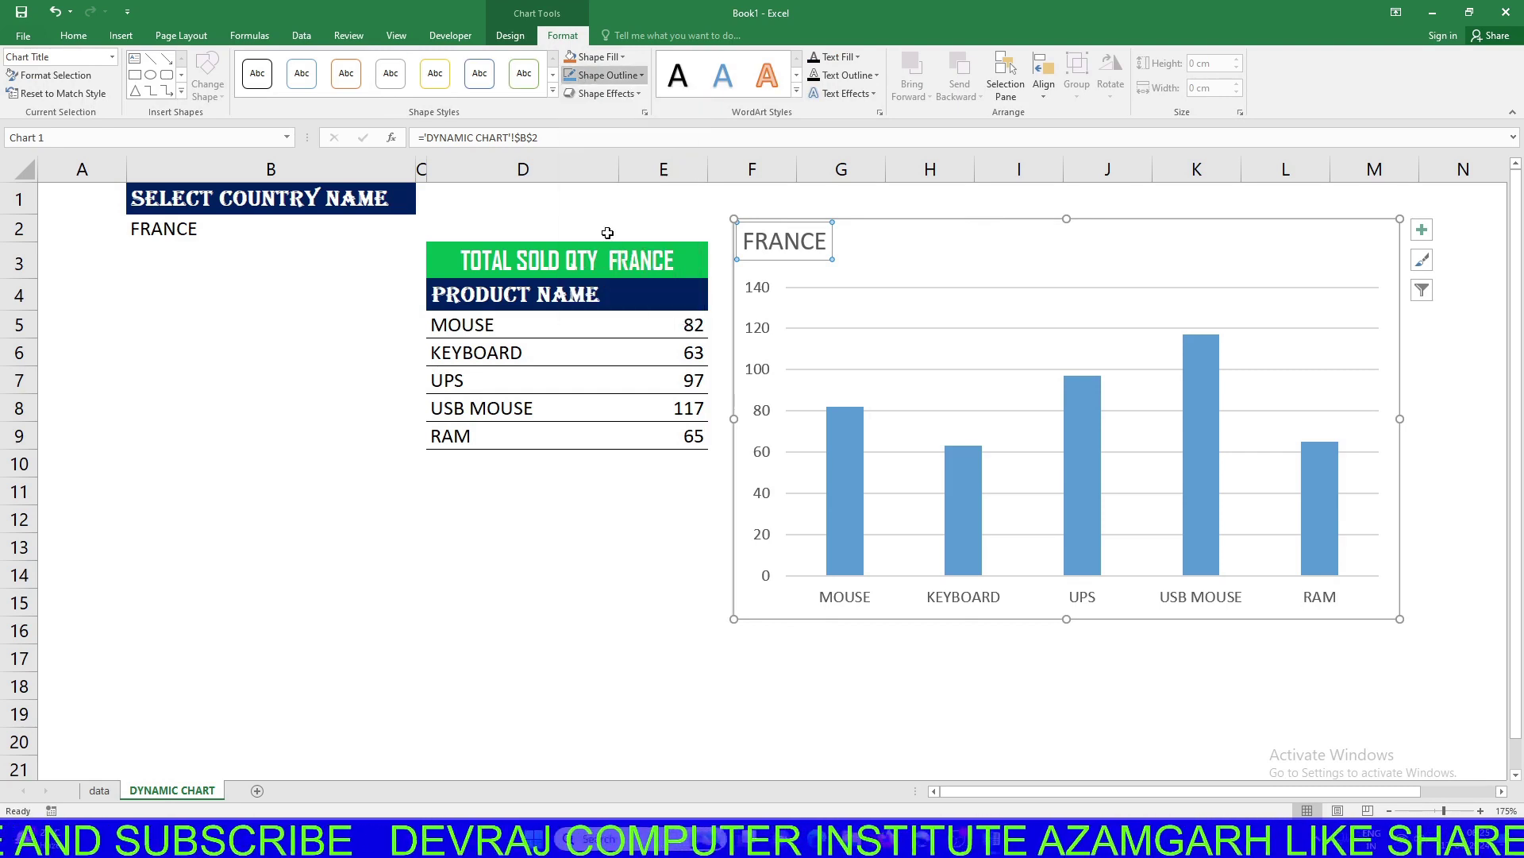
pyautogui.click(949, 225)
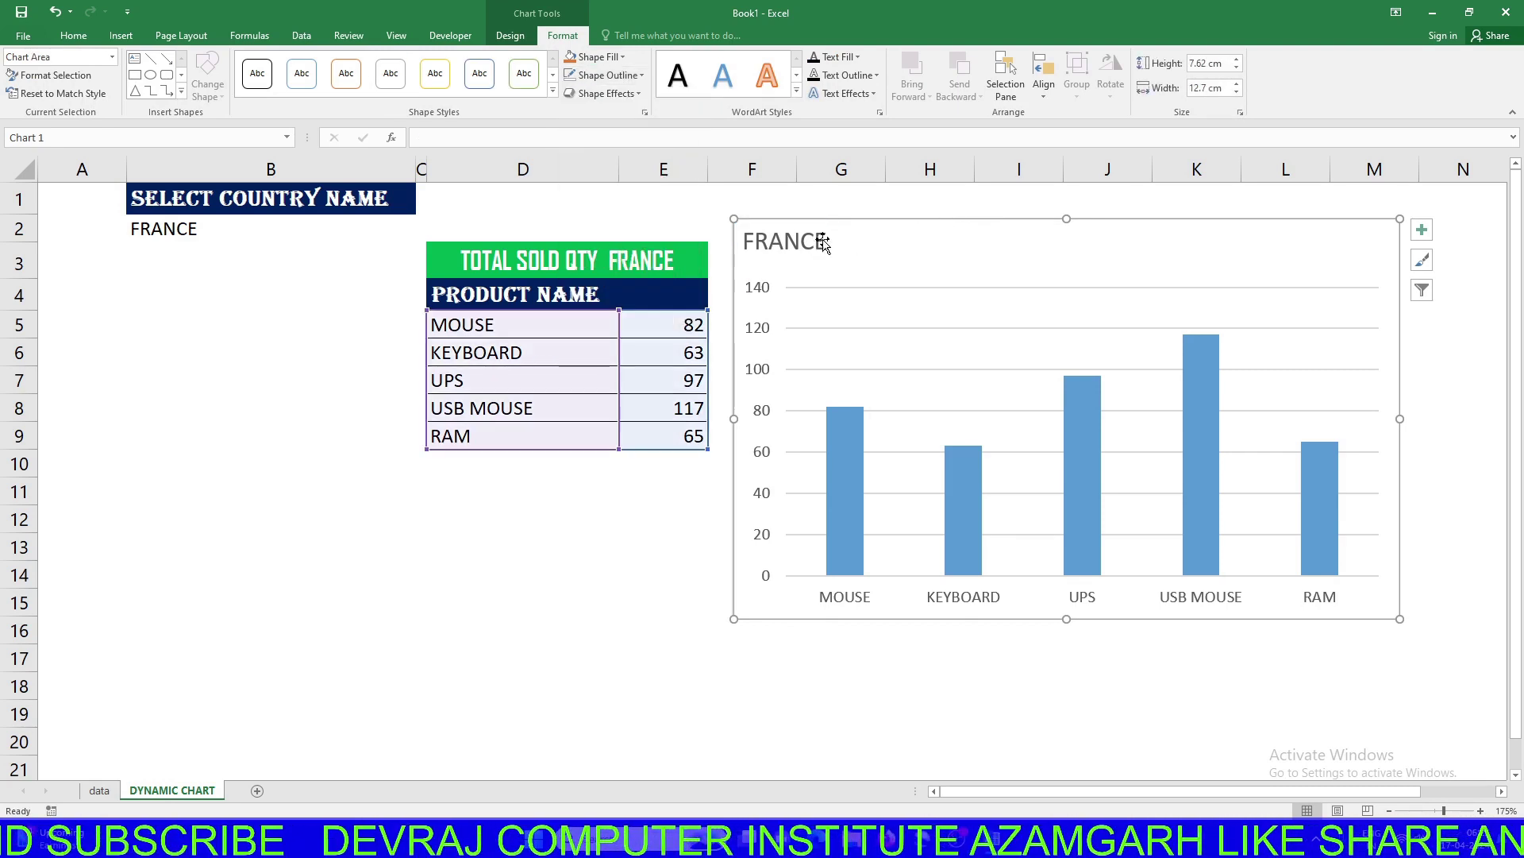
pyautogui.click(1028, 291)
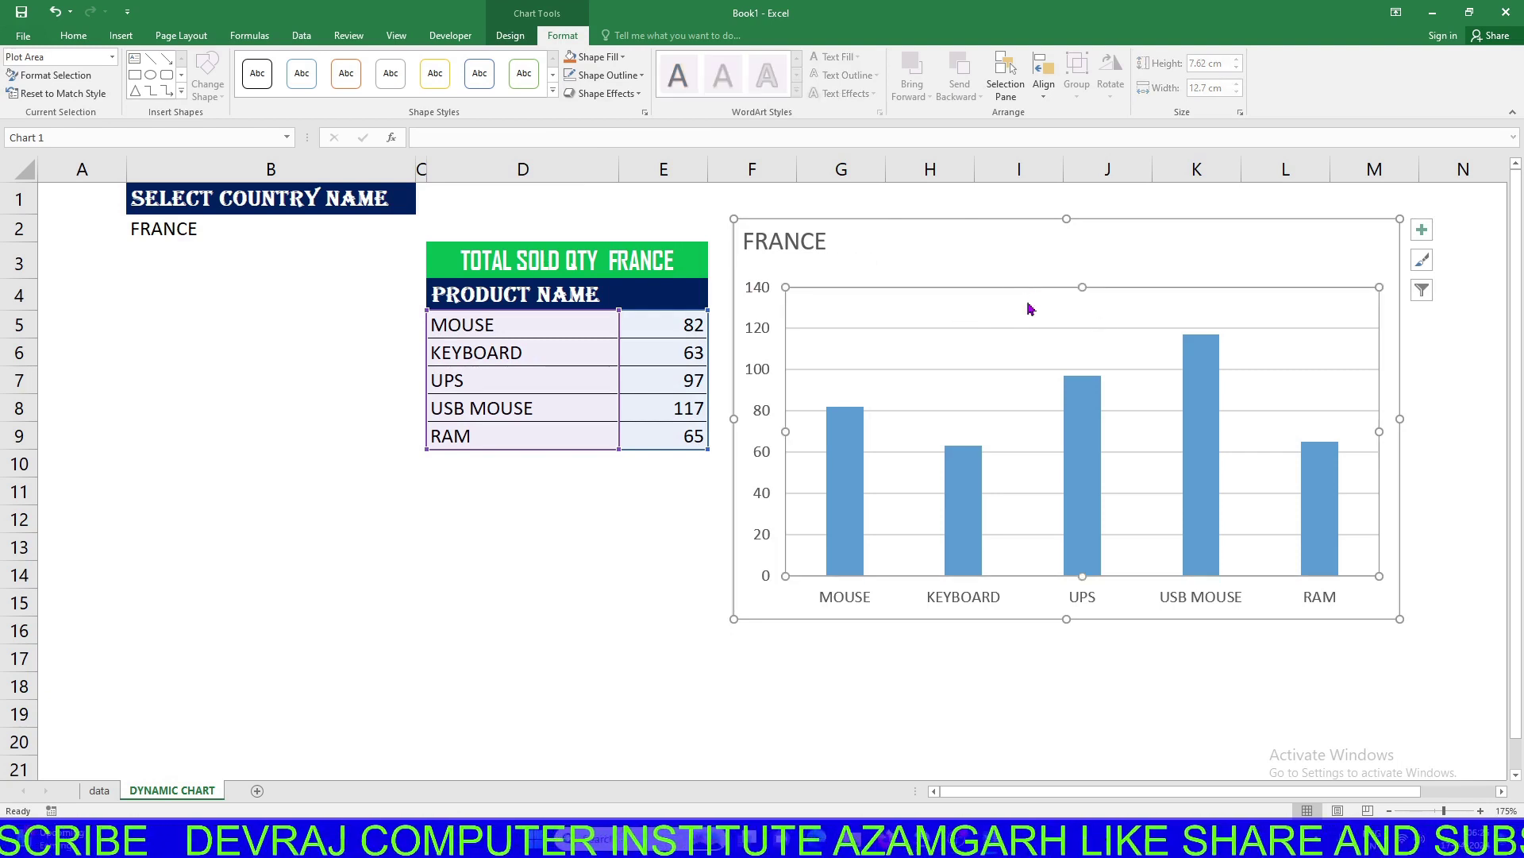
pyautogui.click(1028, 329)
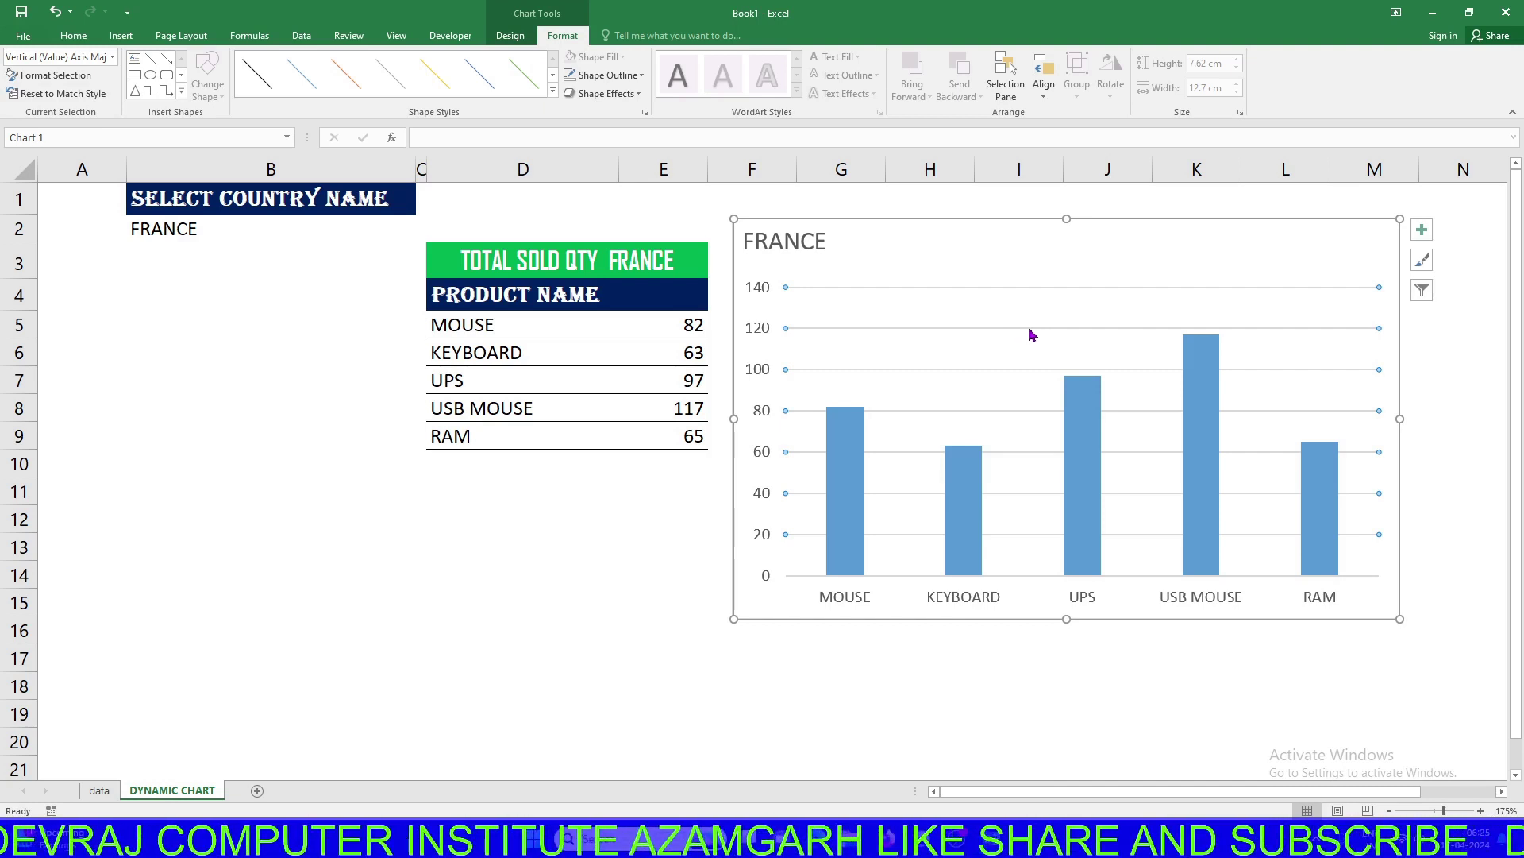
pyautogui.press('Delete')
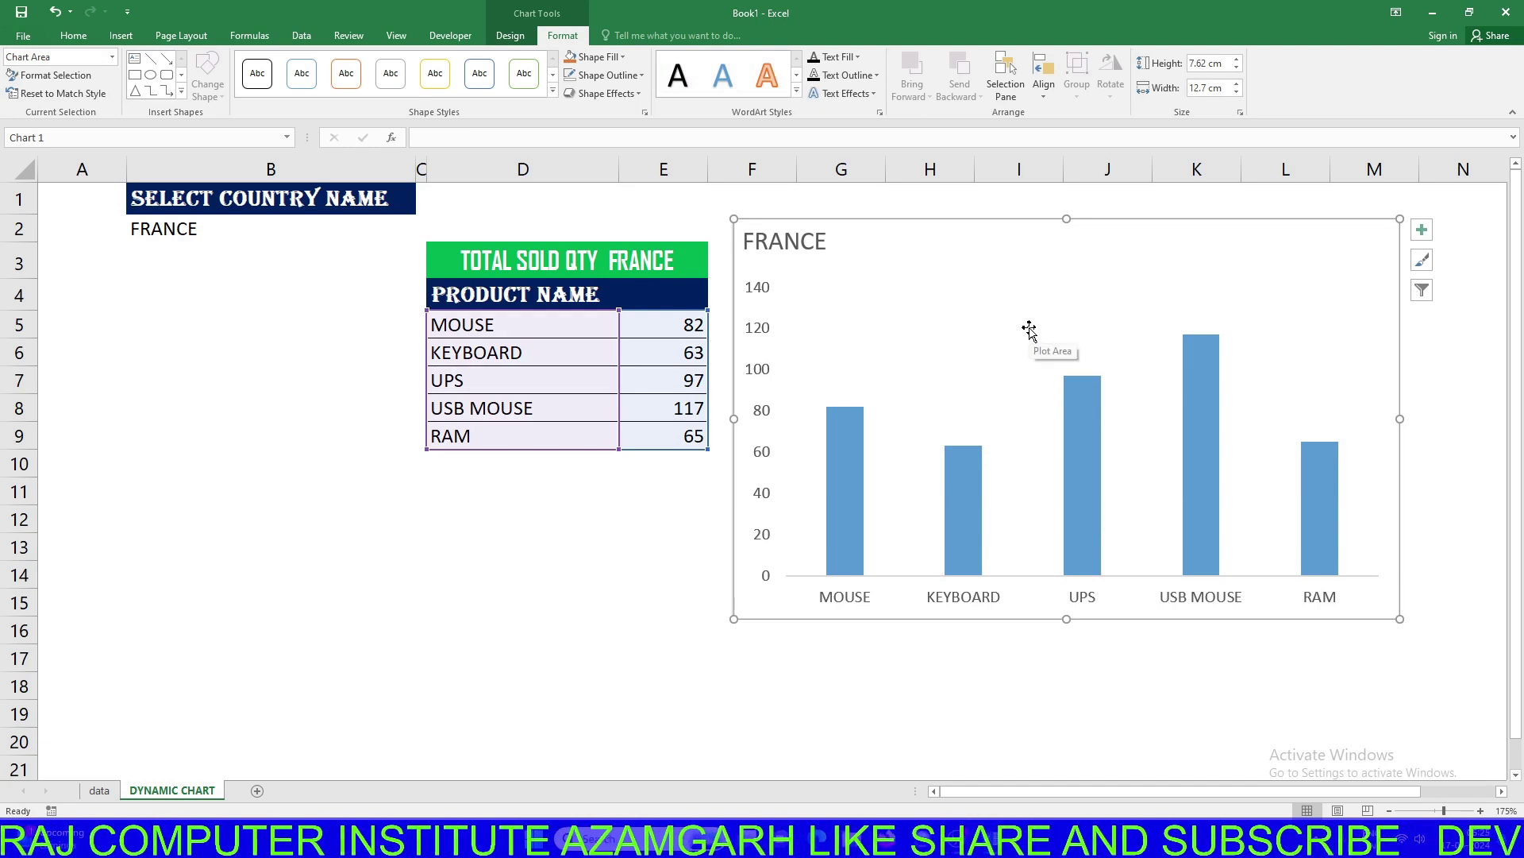
pyautogui.hotkey('ctrl', 'z')
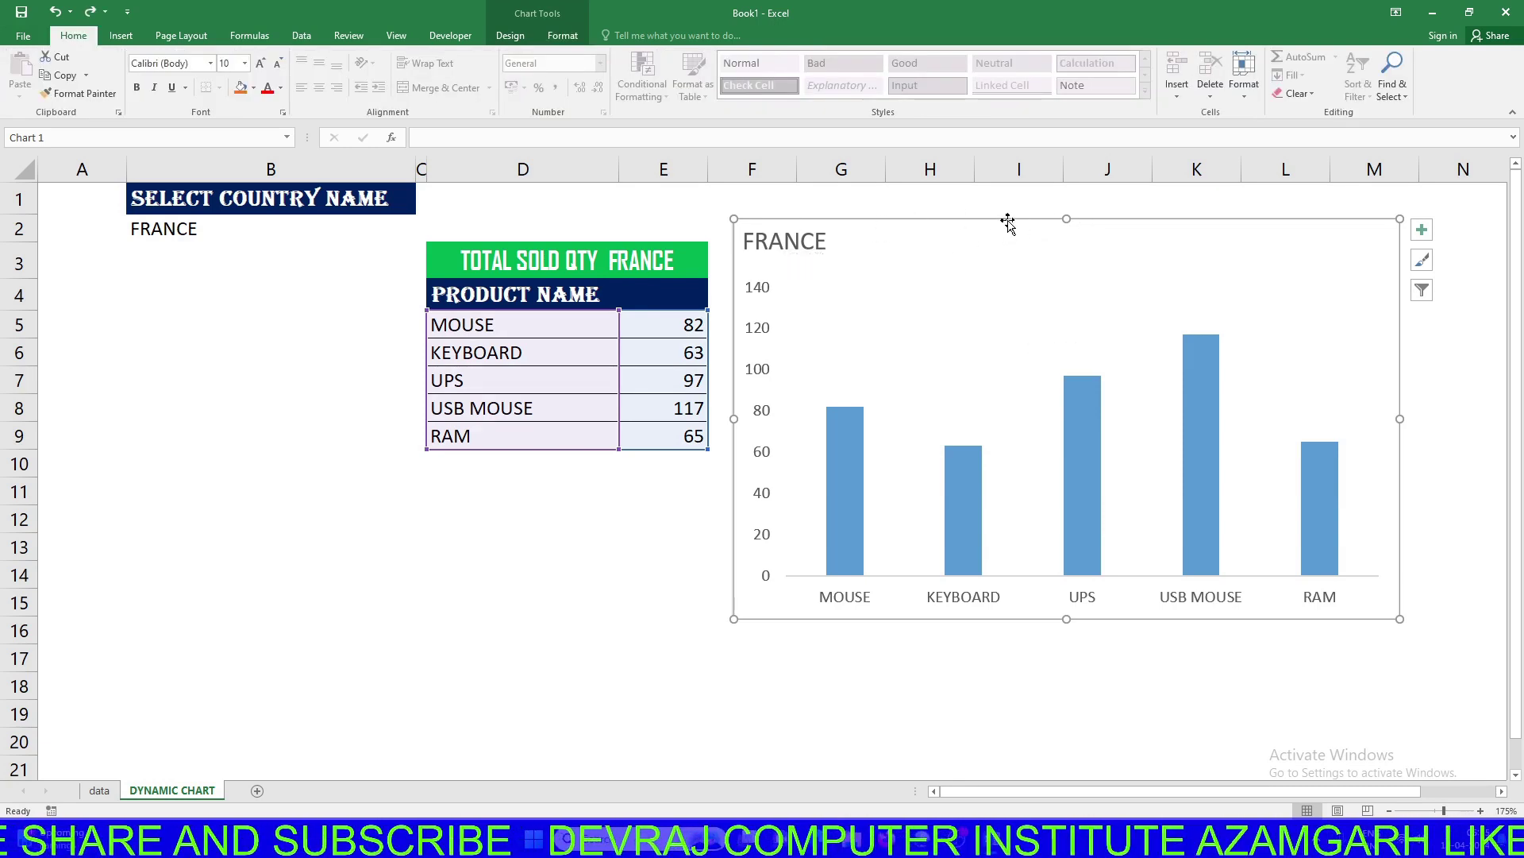
pyautogui.click(561, 35)
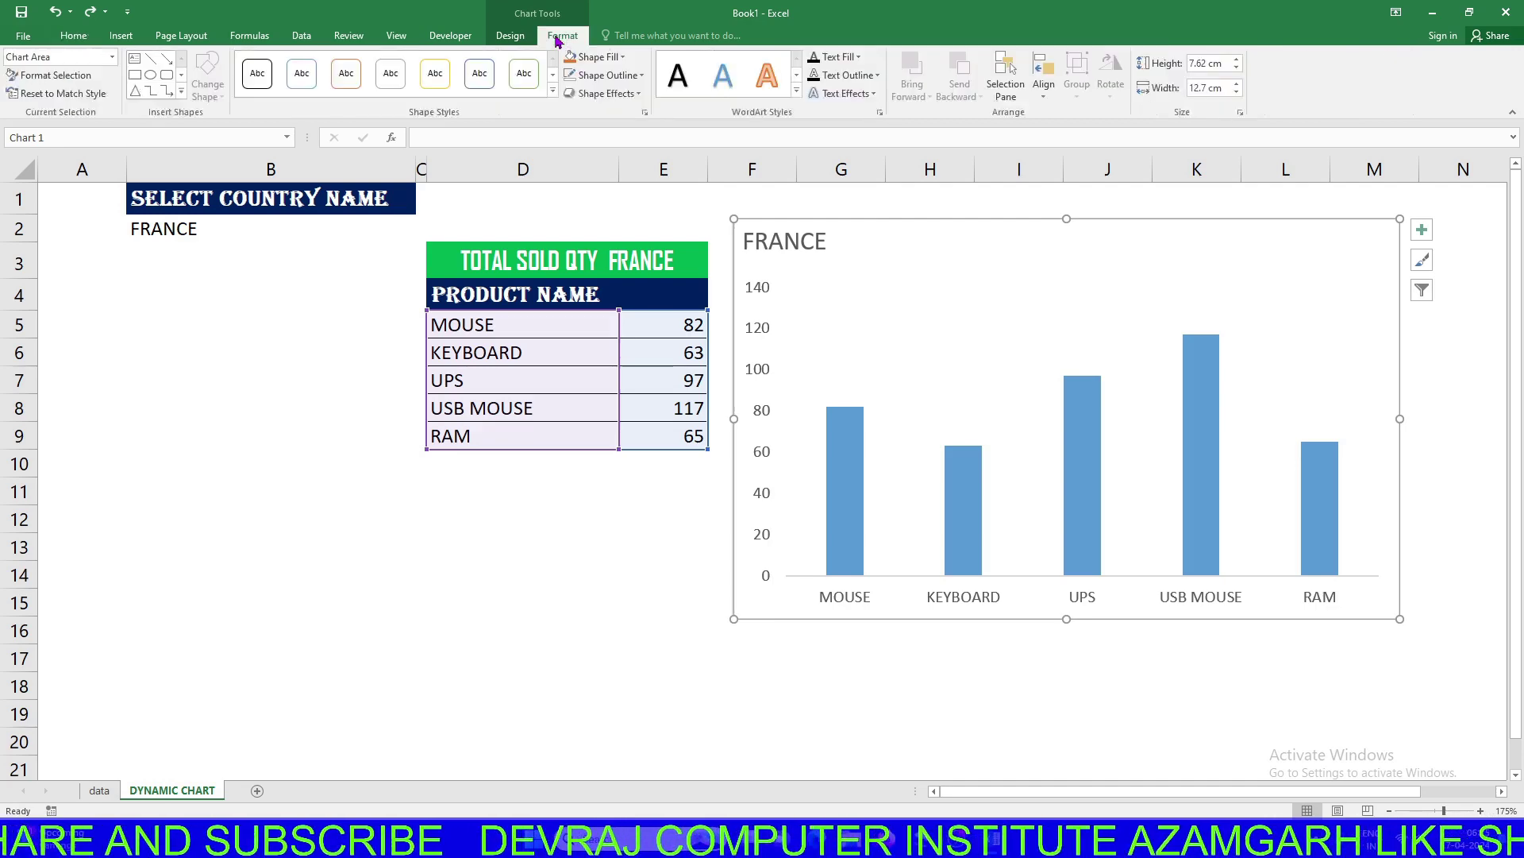
# Set the chart area's Shape Outline to No Outline to remove its border
pyautogui.click(608, 76)
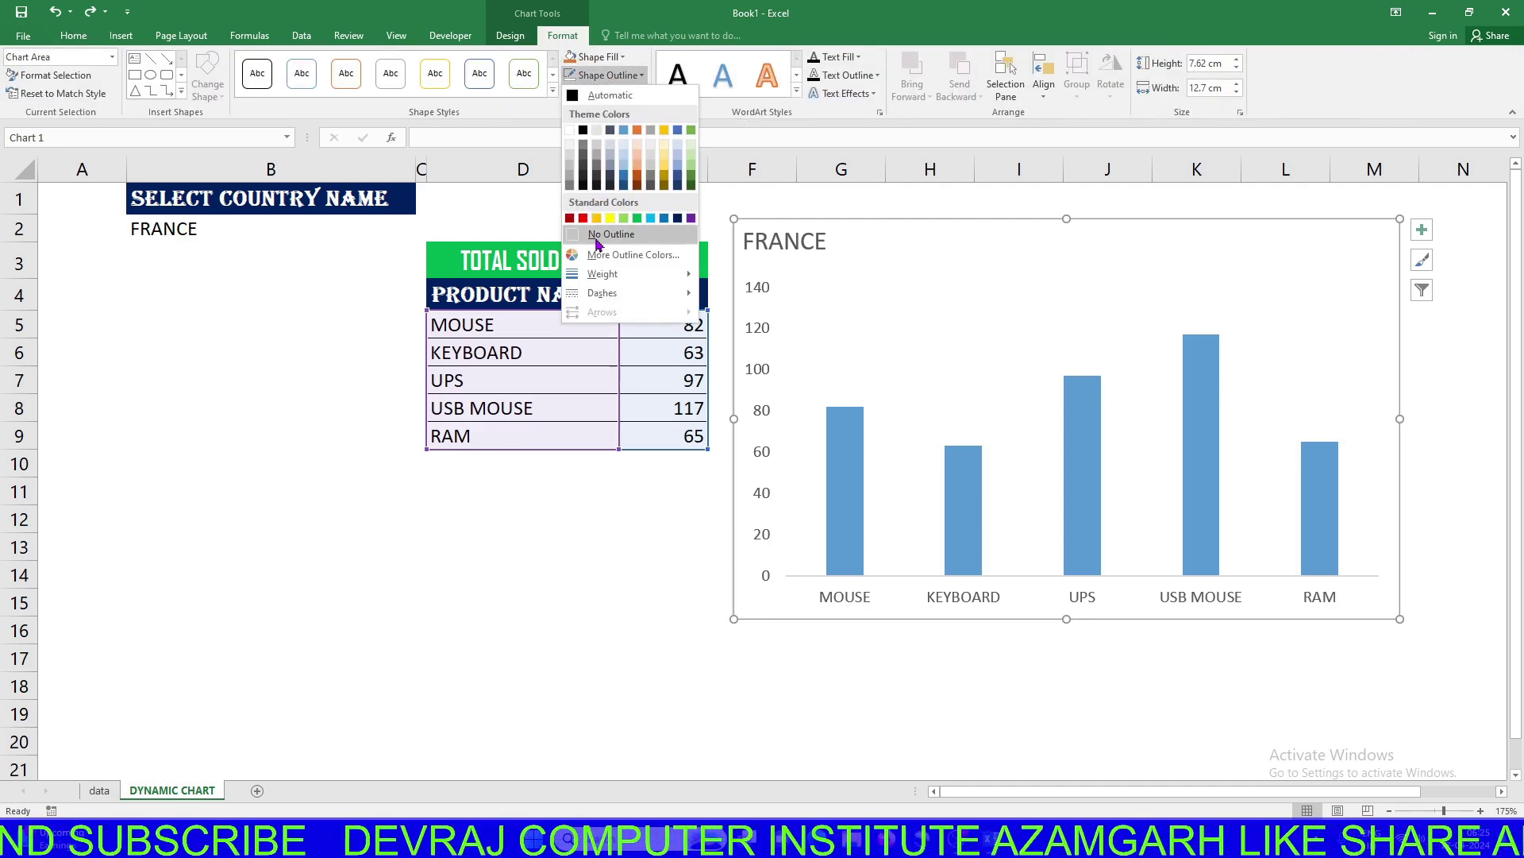
pyautogui.click(597, 236)
pyautogui.click(611, 551)
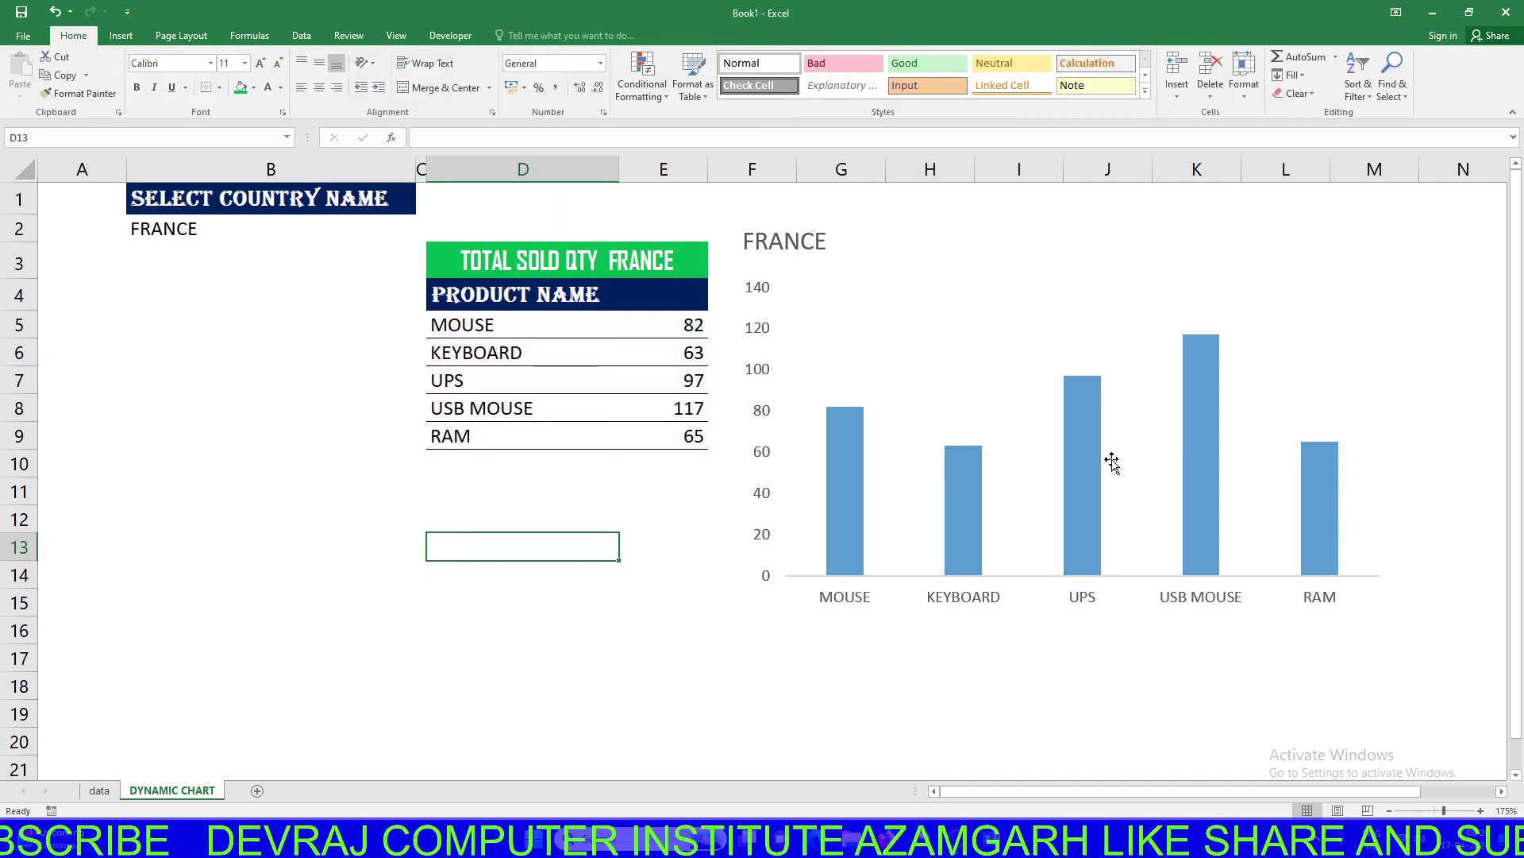
pyautogui.click(1084, 428)
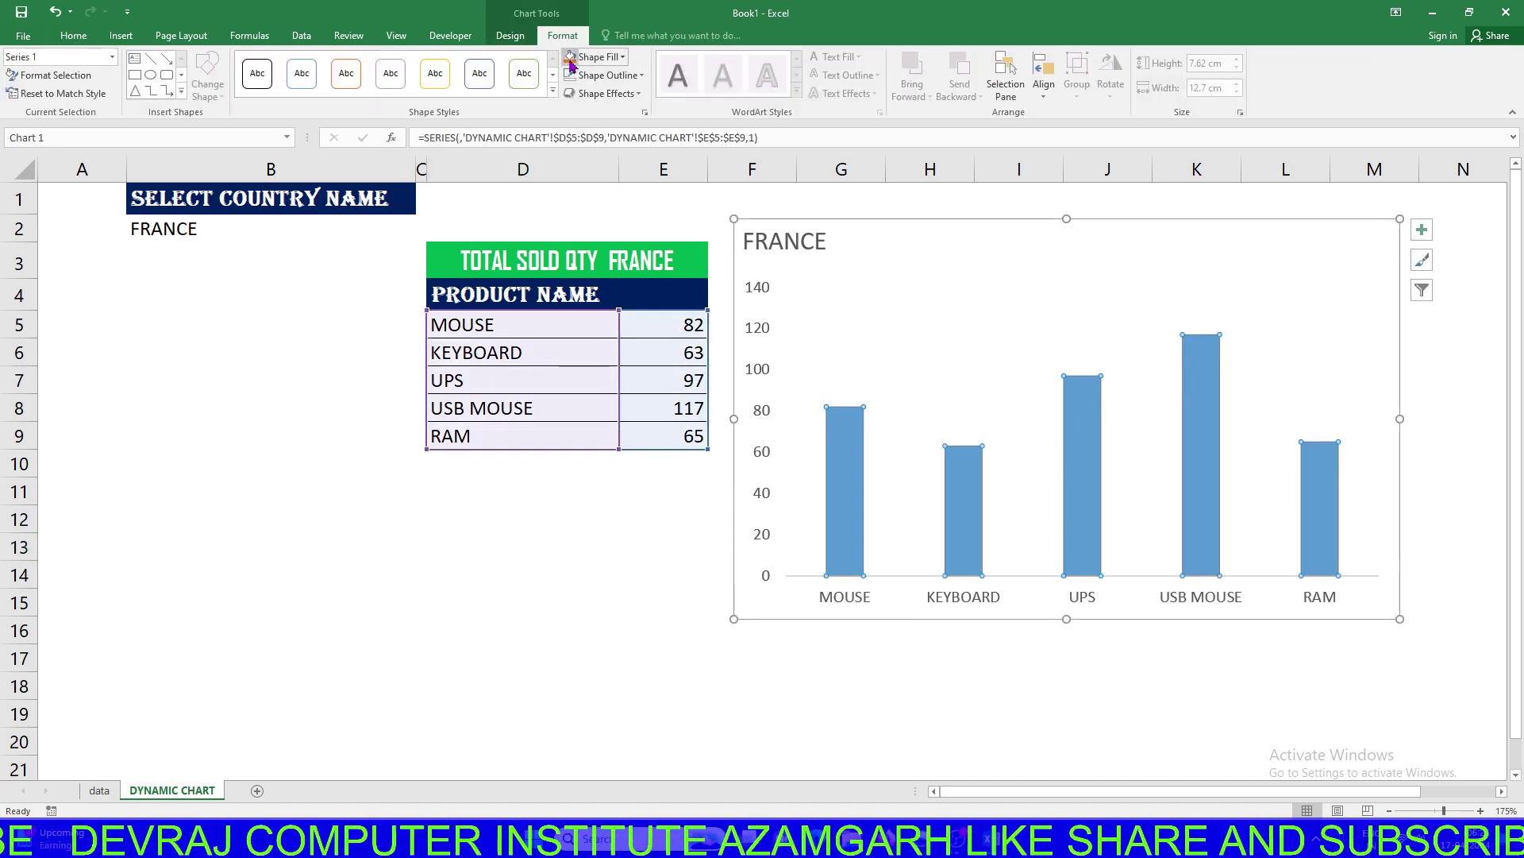
# Fill the columns red, then make the KEYBOARD bar light blue
pyautogui.click(591, 62)
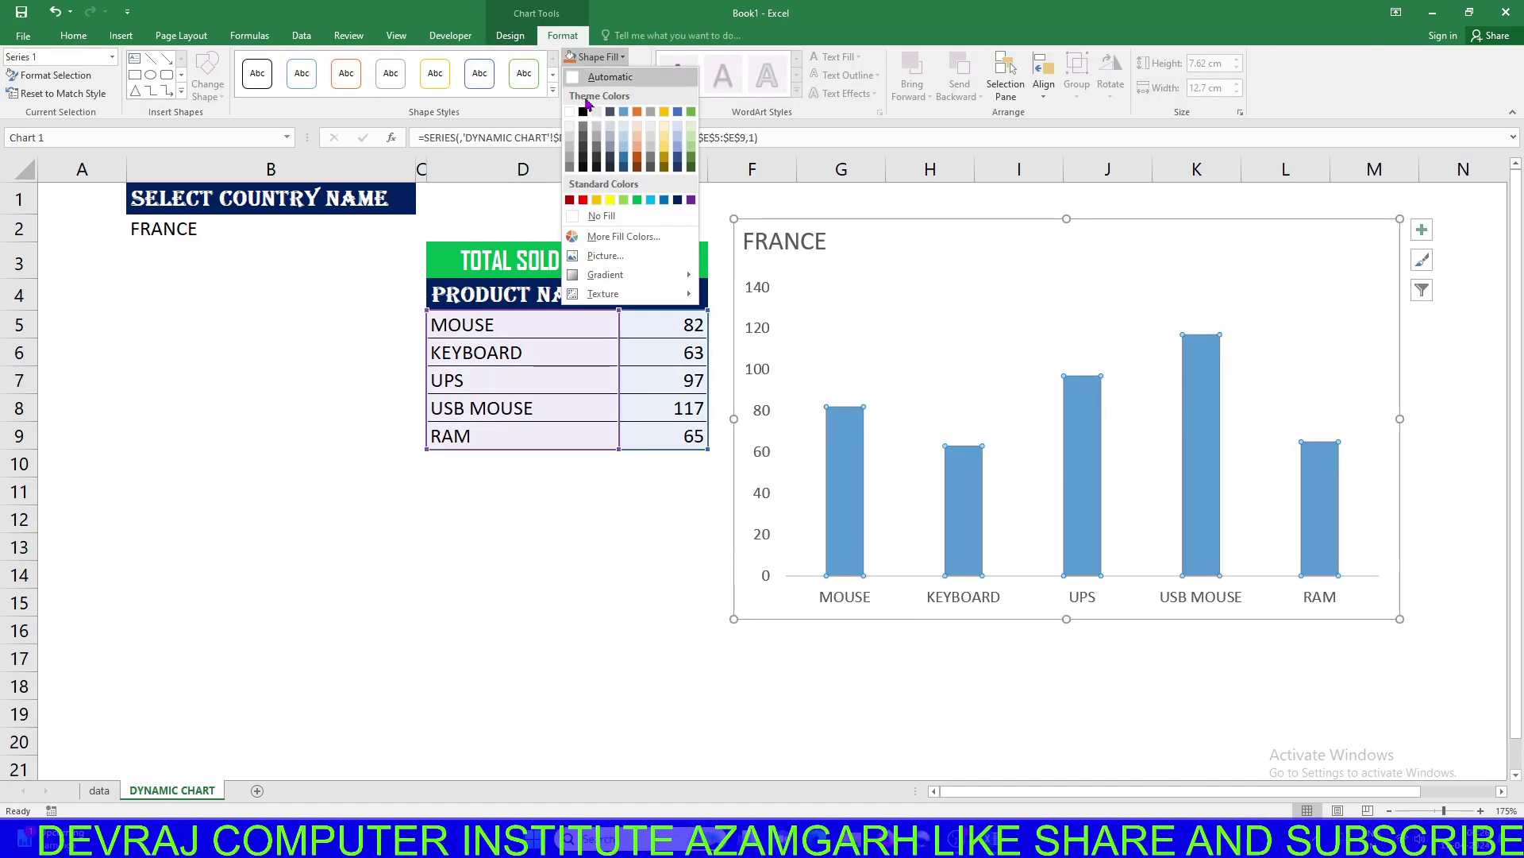
pyautogui.click(583, 200)
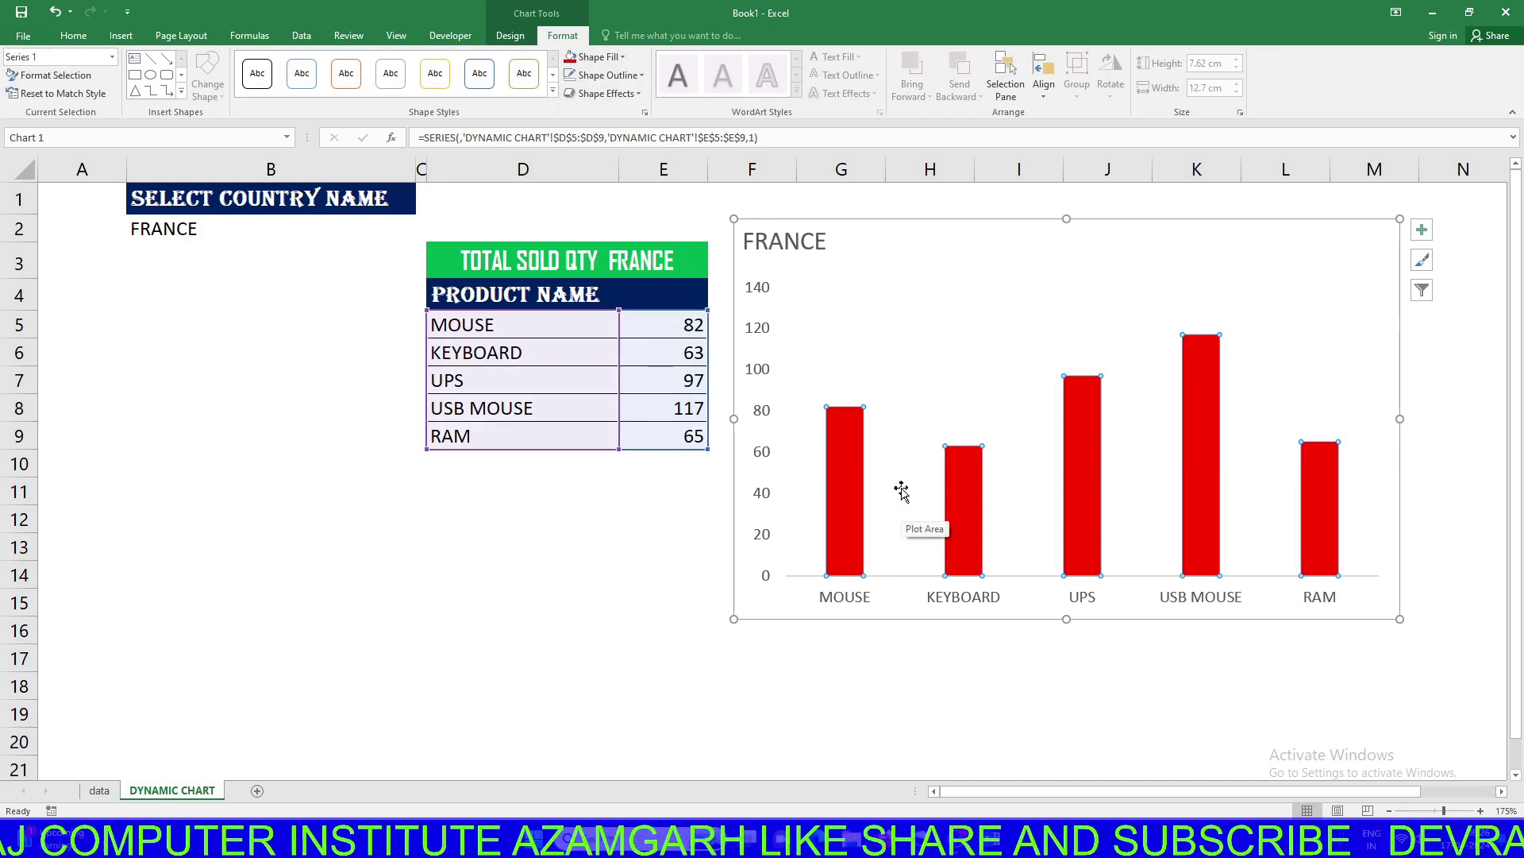
pyautogui.click(856, 488)
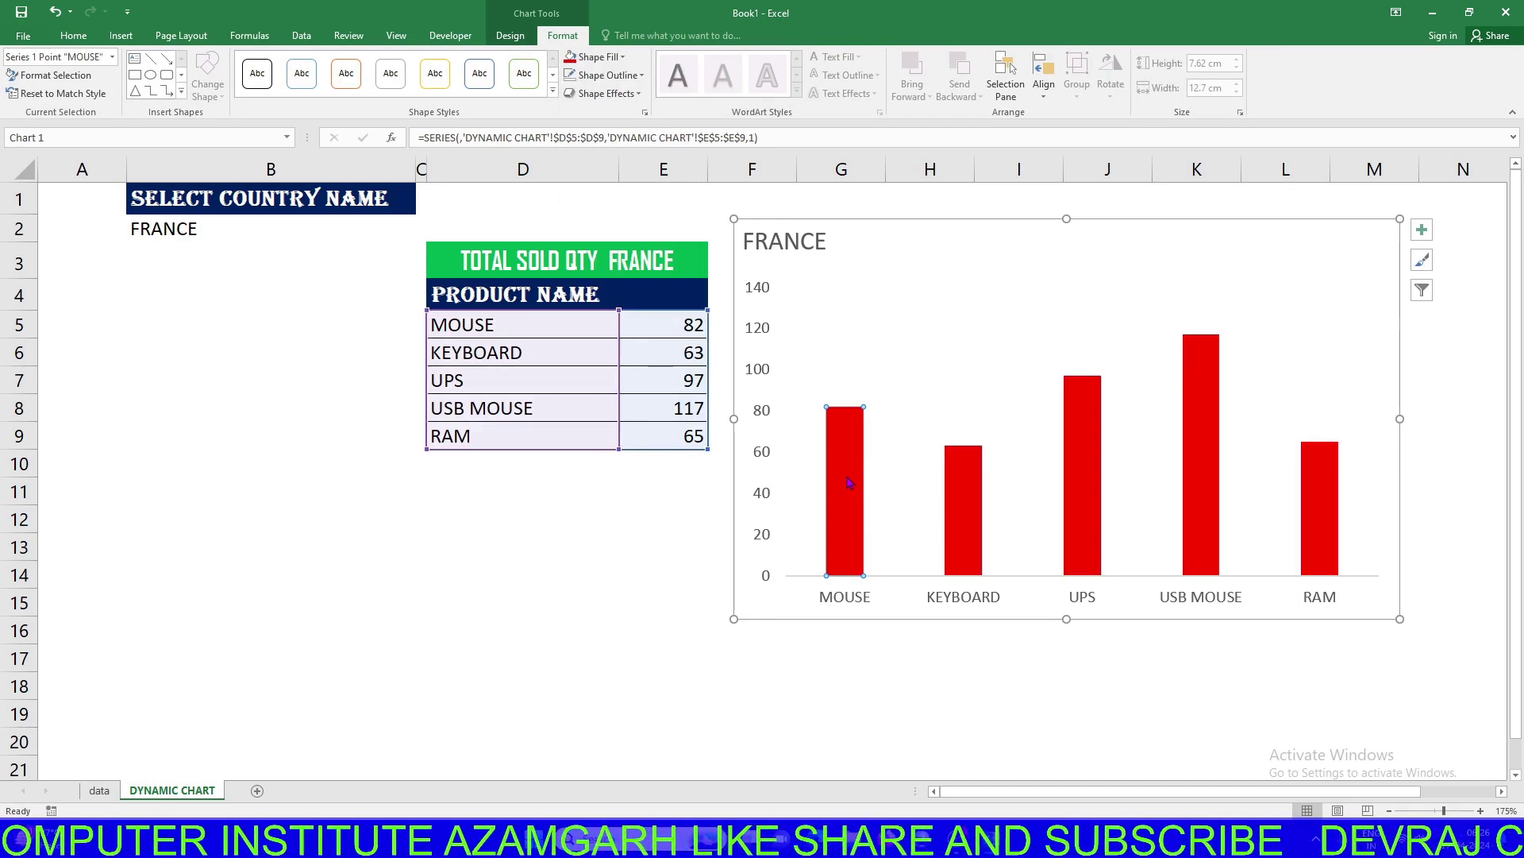
pyautogui.click(972, 501)
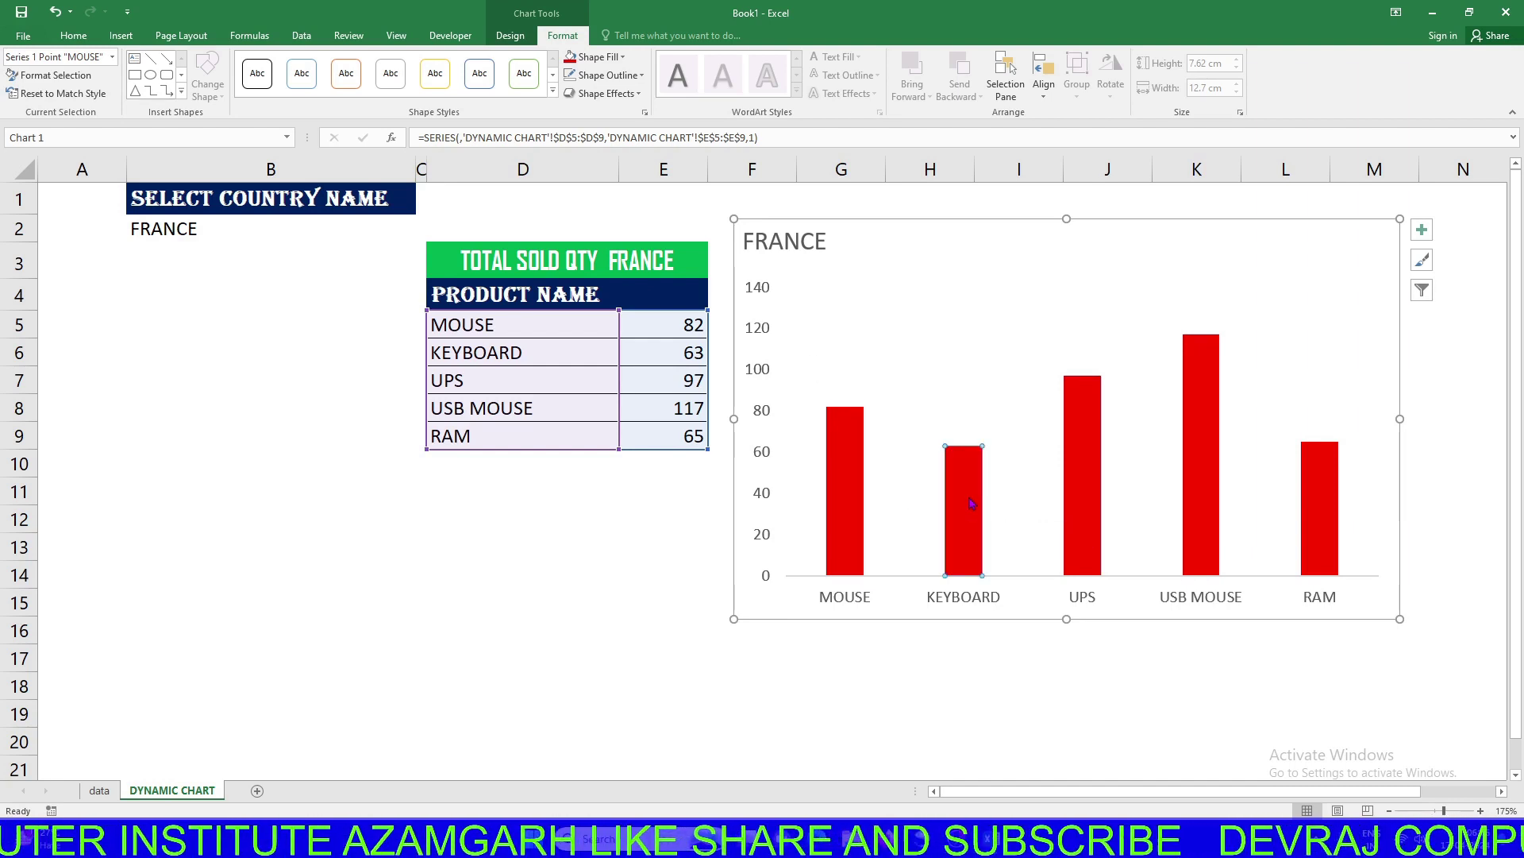
pyautogui.click(595, 56)
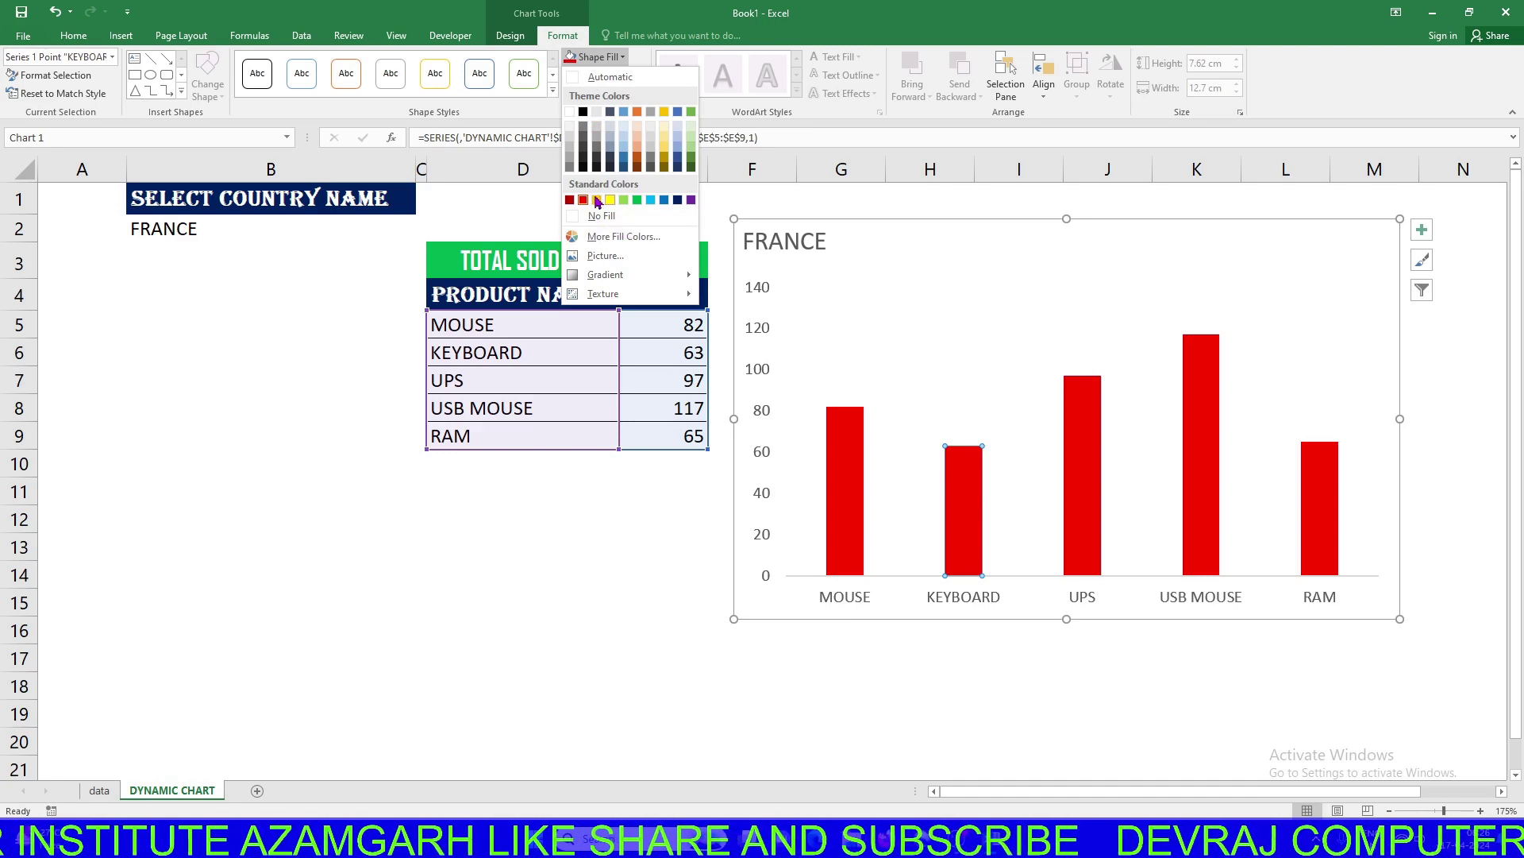
pyautogui.click(651, 200)
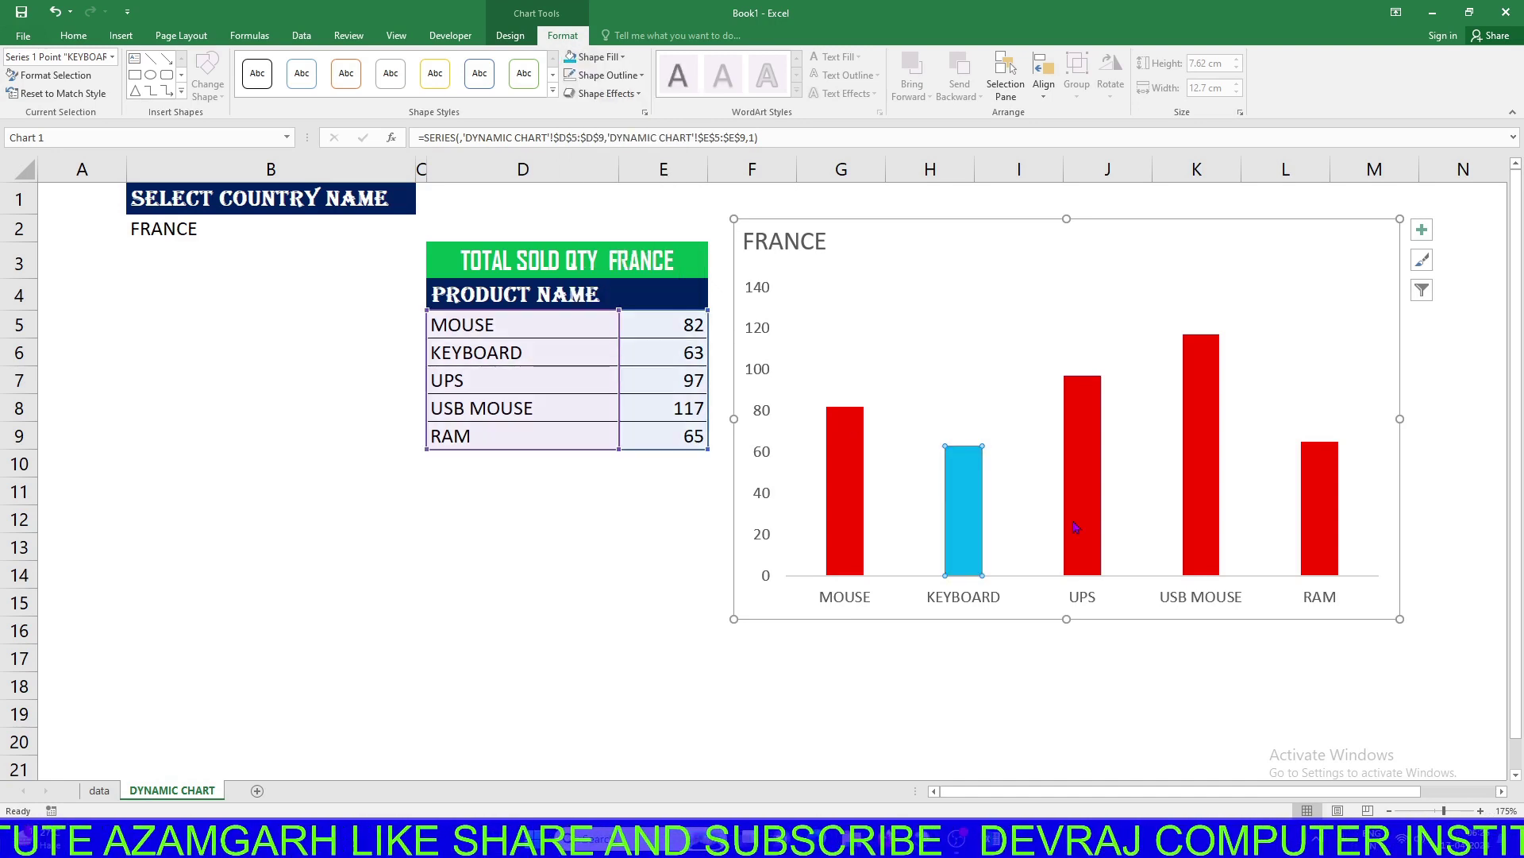
# Colour the UPS bar green and the USB MOUSE bar pale green
pyautogui.click(1099, 433)
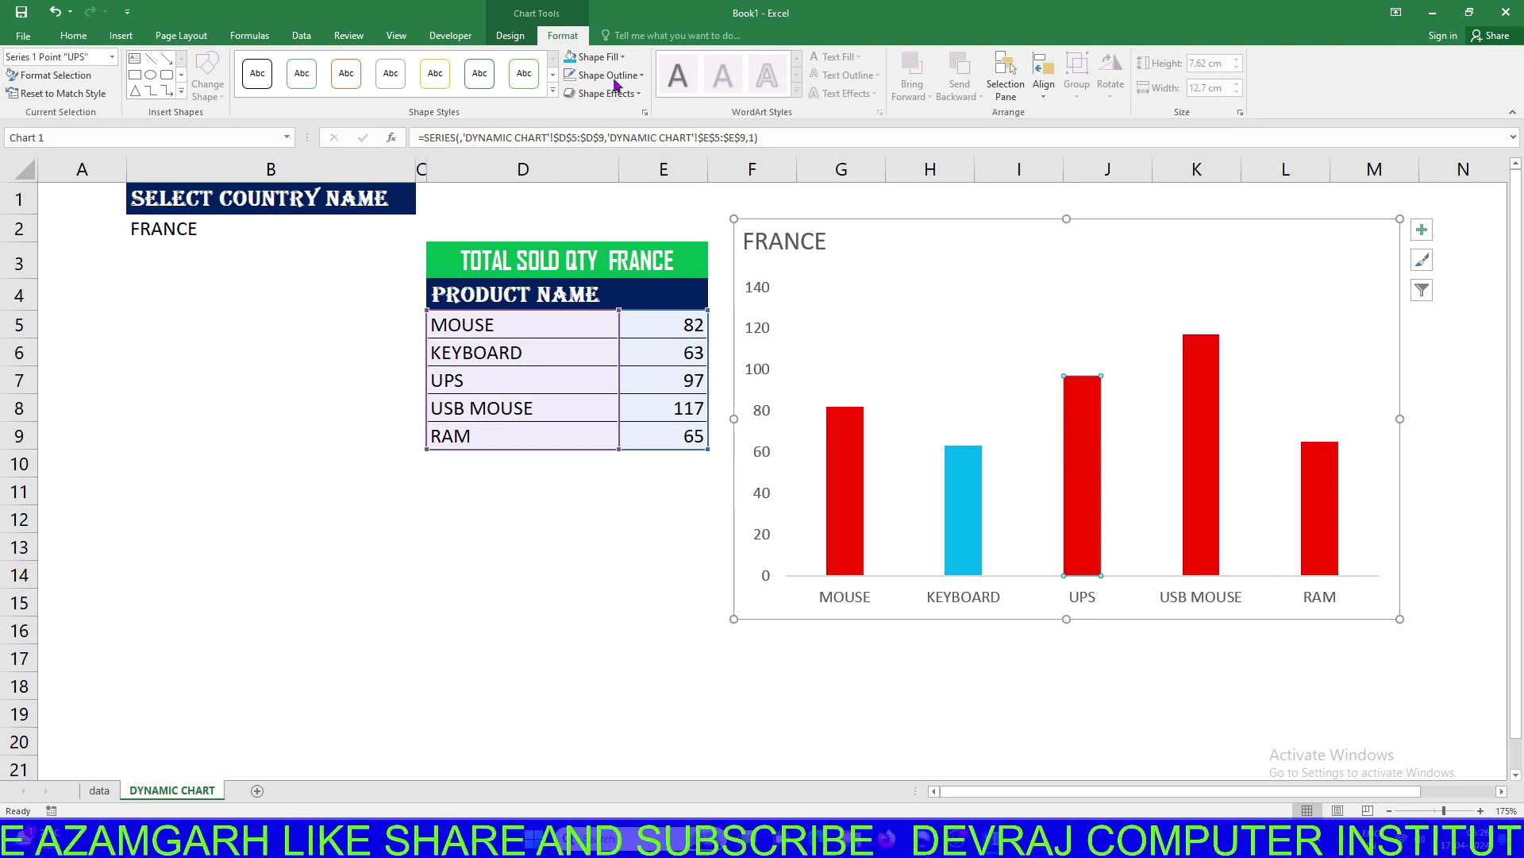
pyautogui.click(599, 57)
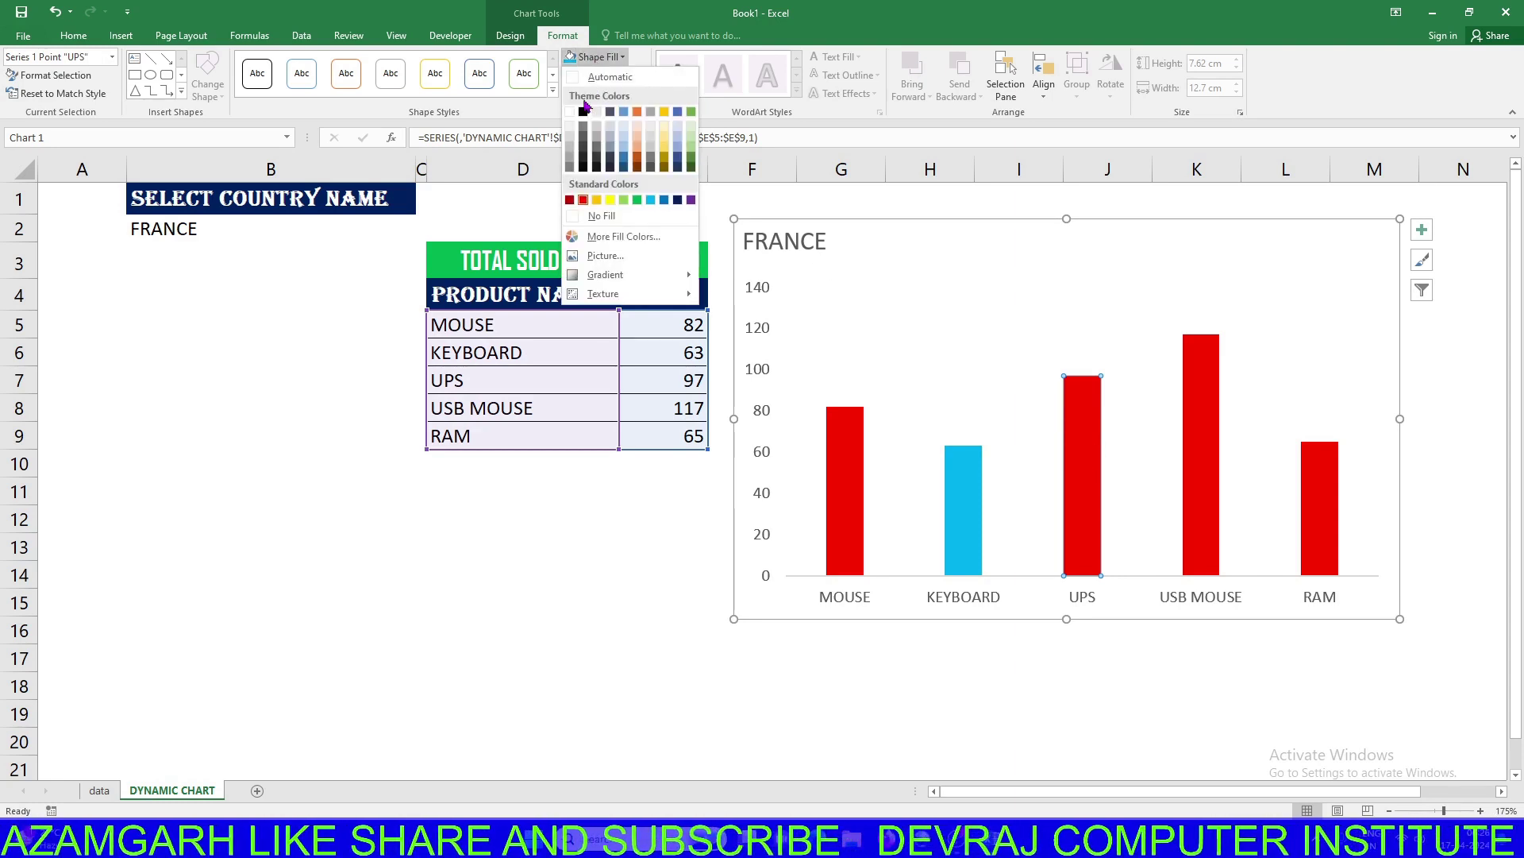
pyautogui.click(636, 201)
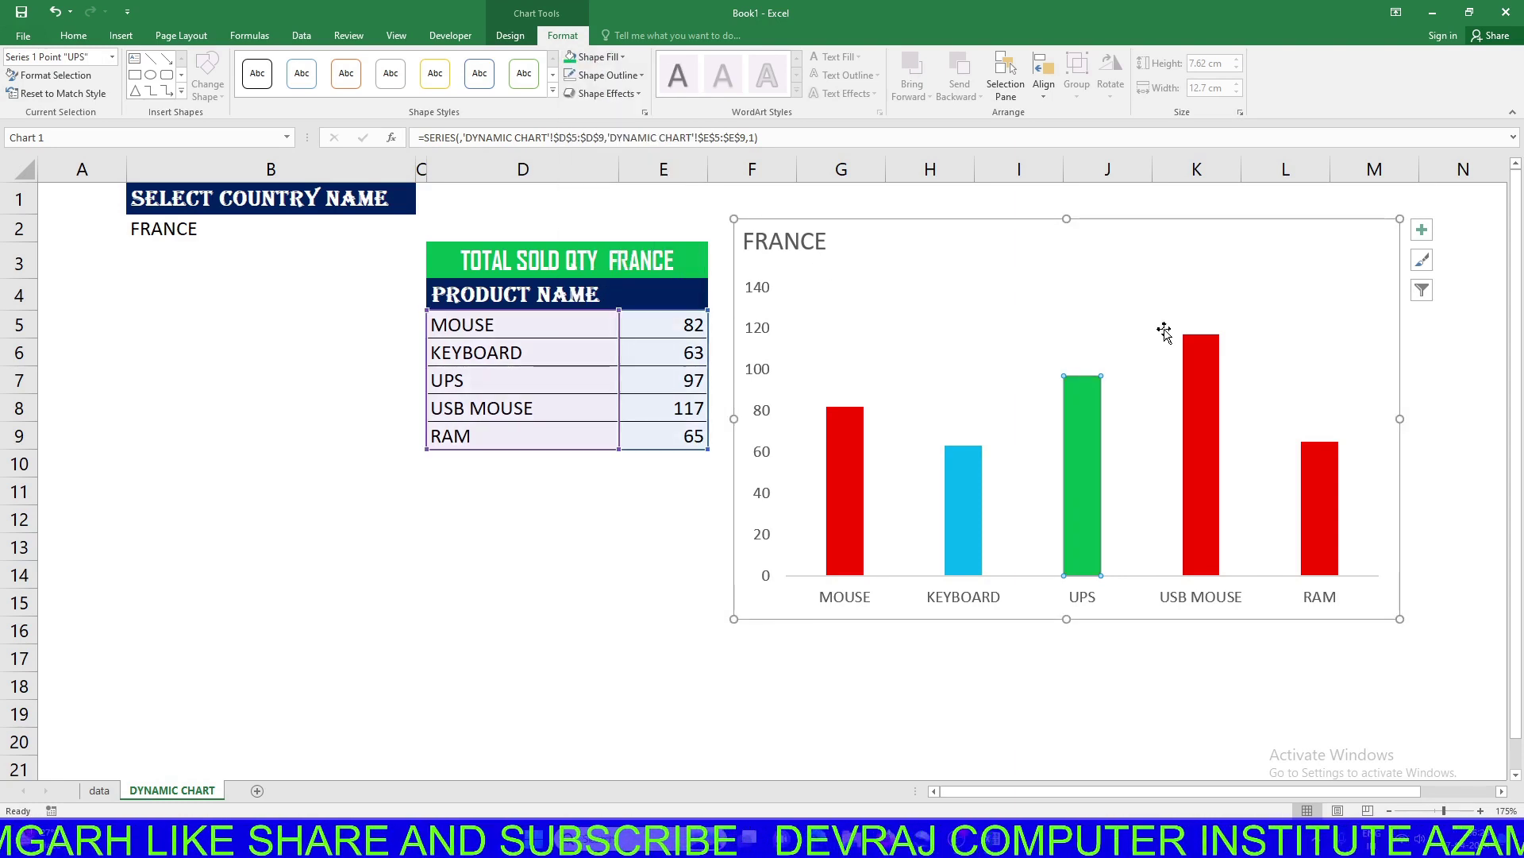
pyautogui.click(1195, 366)
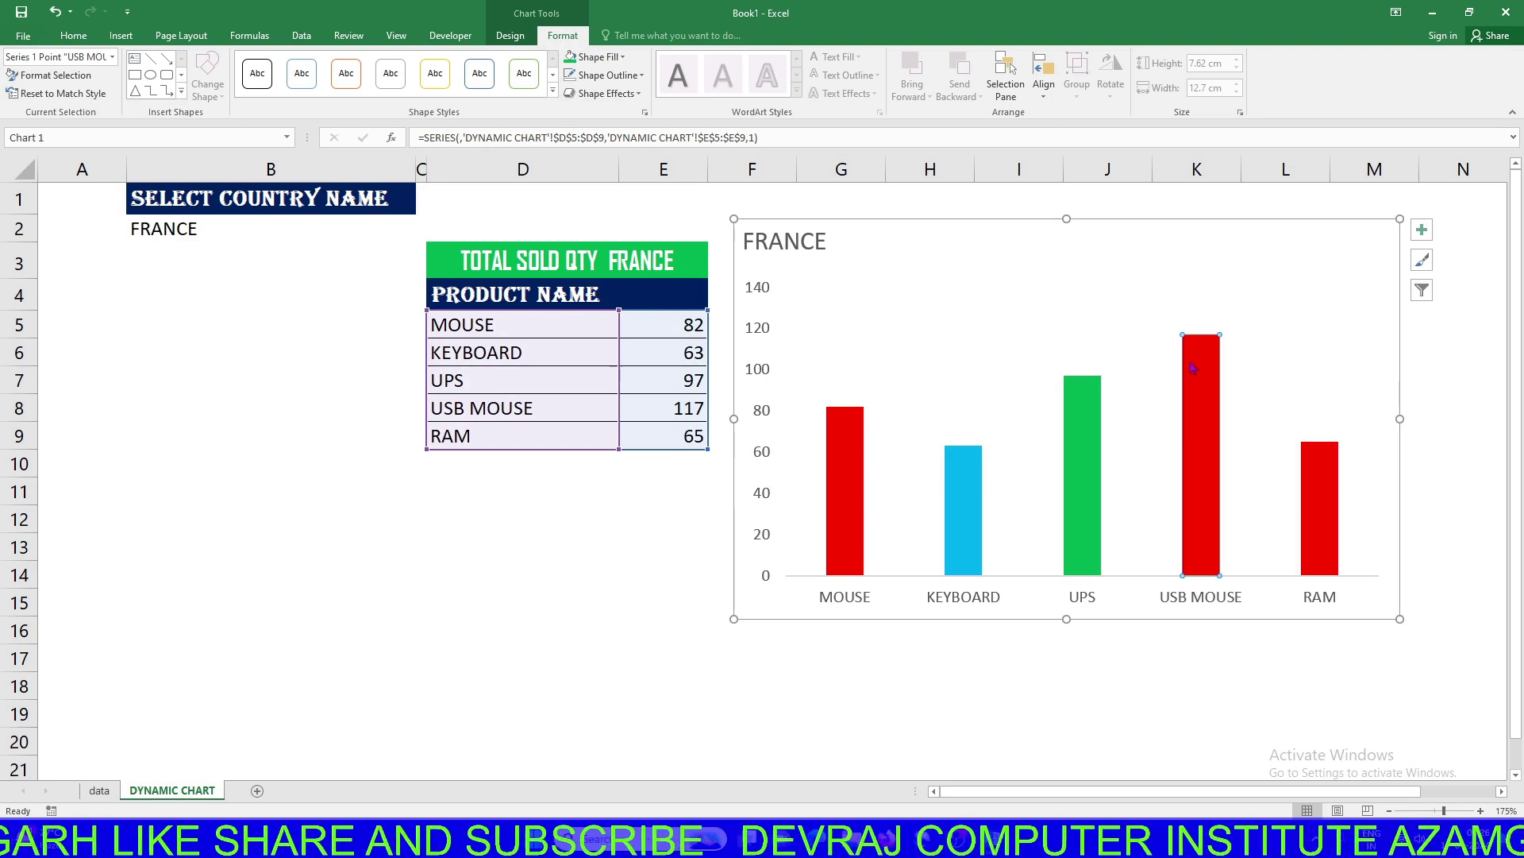
pyautogui.click(594, 57)
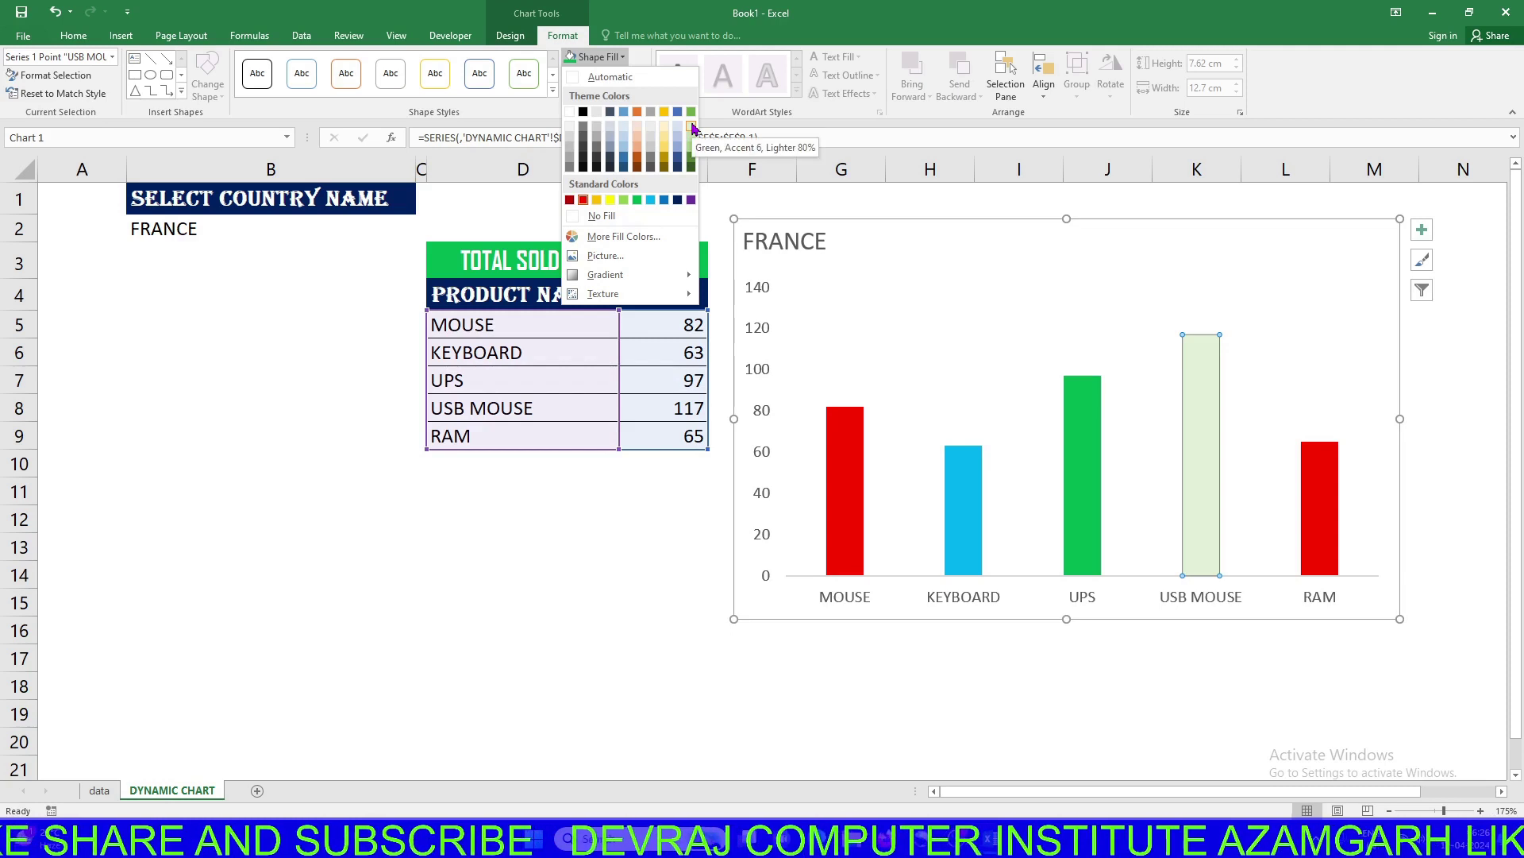
pyautogui.click(691, 124)
# Colour the RAM bar yellow and recolour the USB MOUSE bar dark blue
pyautogui.click(1327, 498)
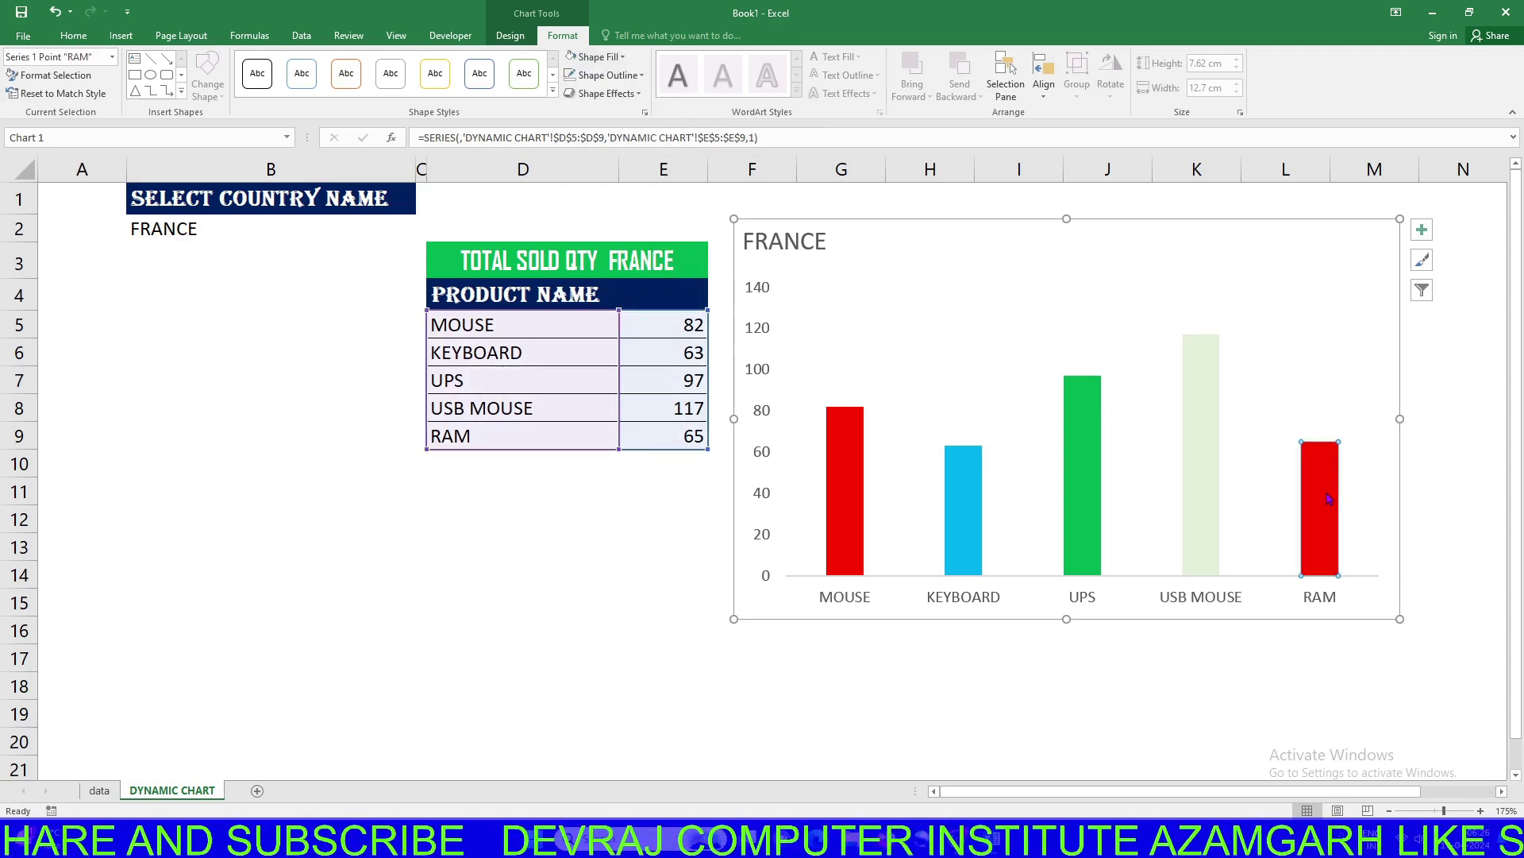
pyautogui.click(596, 56)
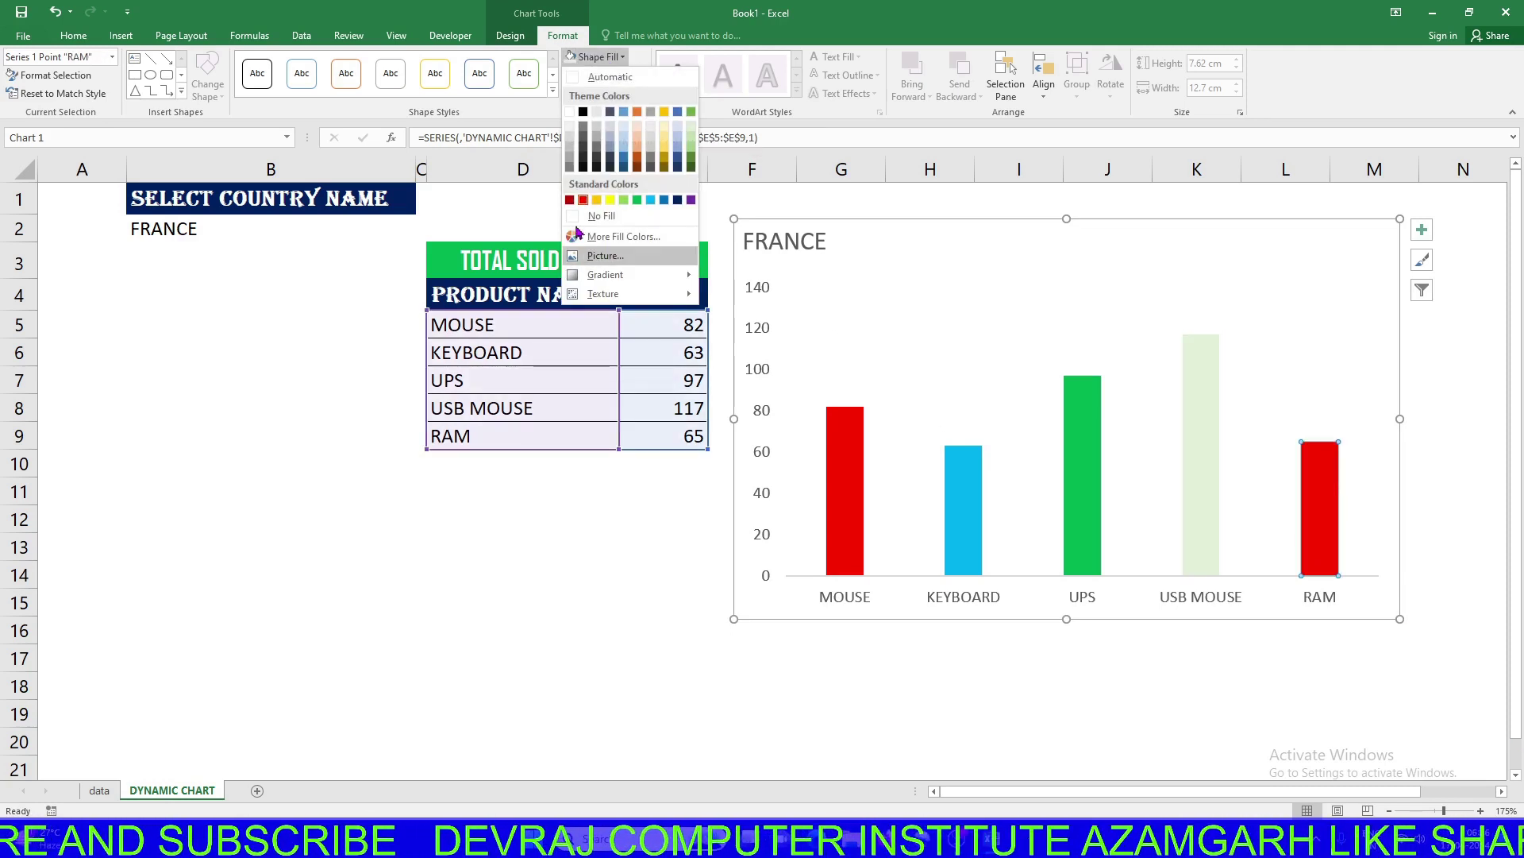
pyautogui.click(610, 201)
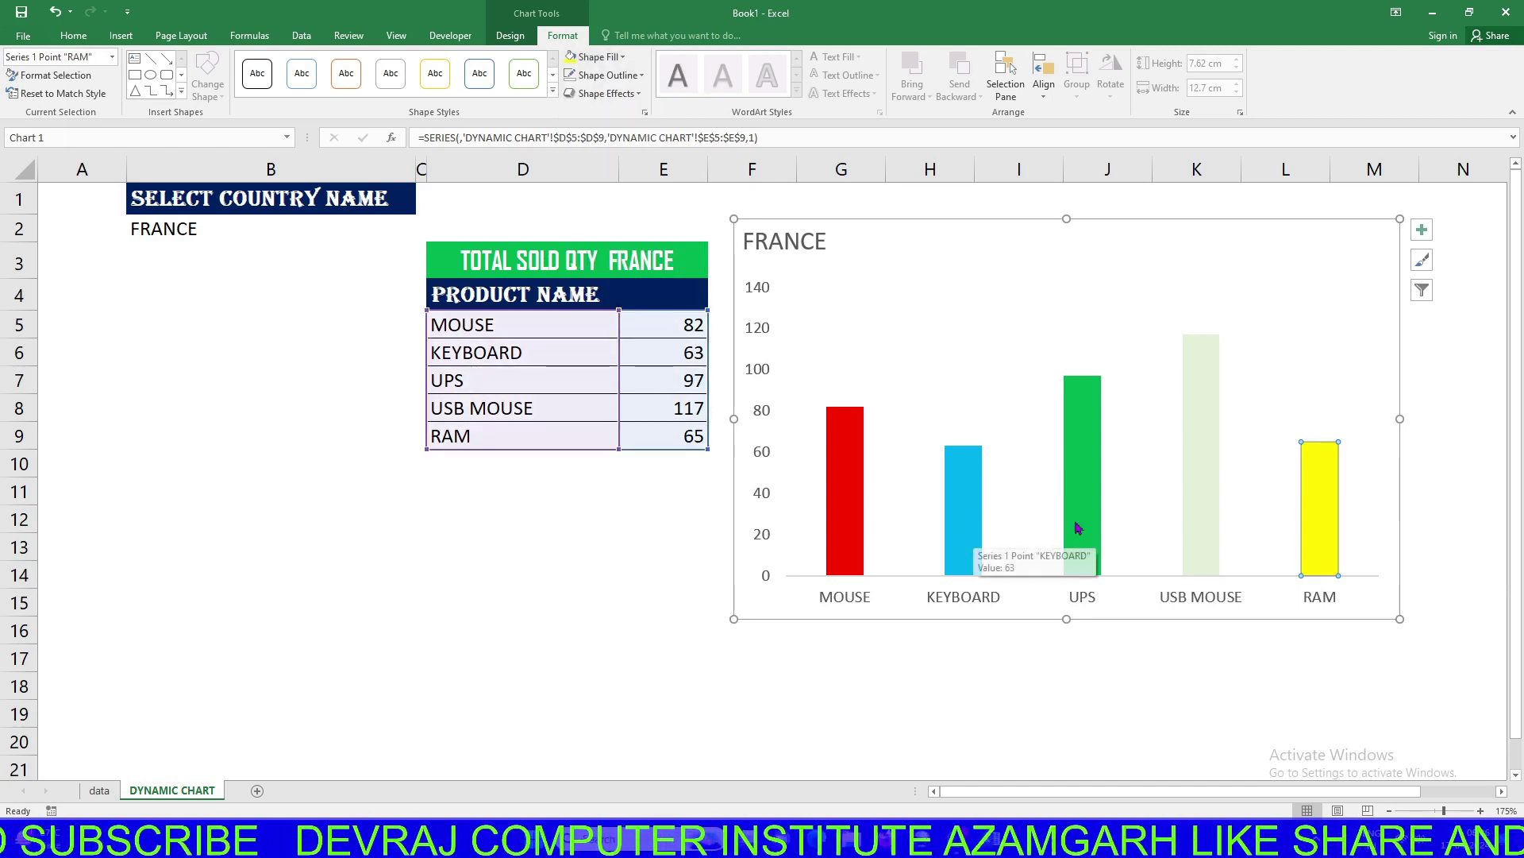
pyautogui.click(1212, 401)
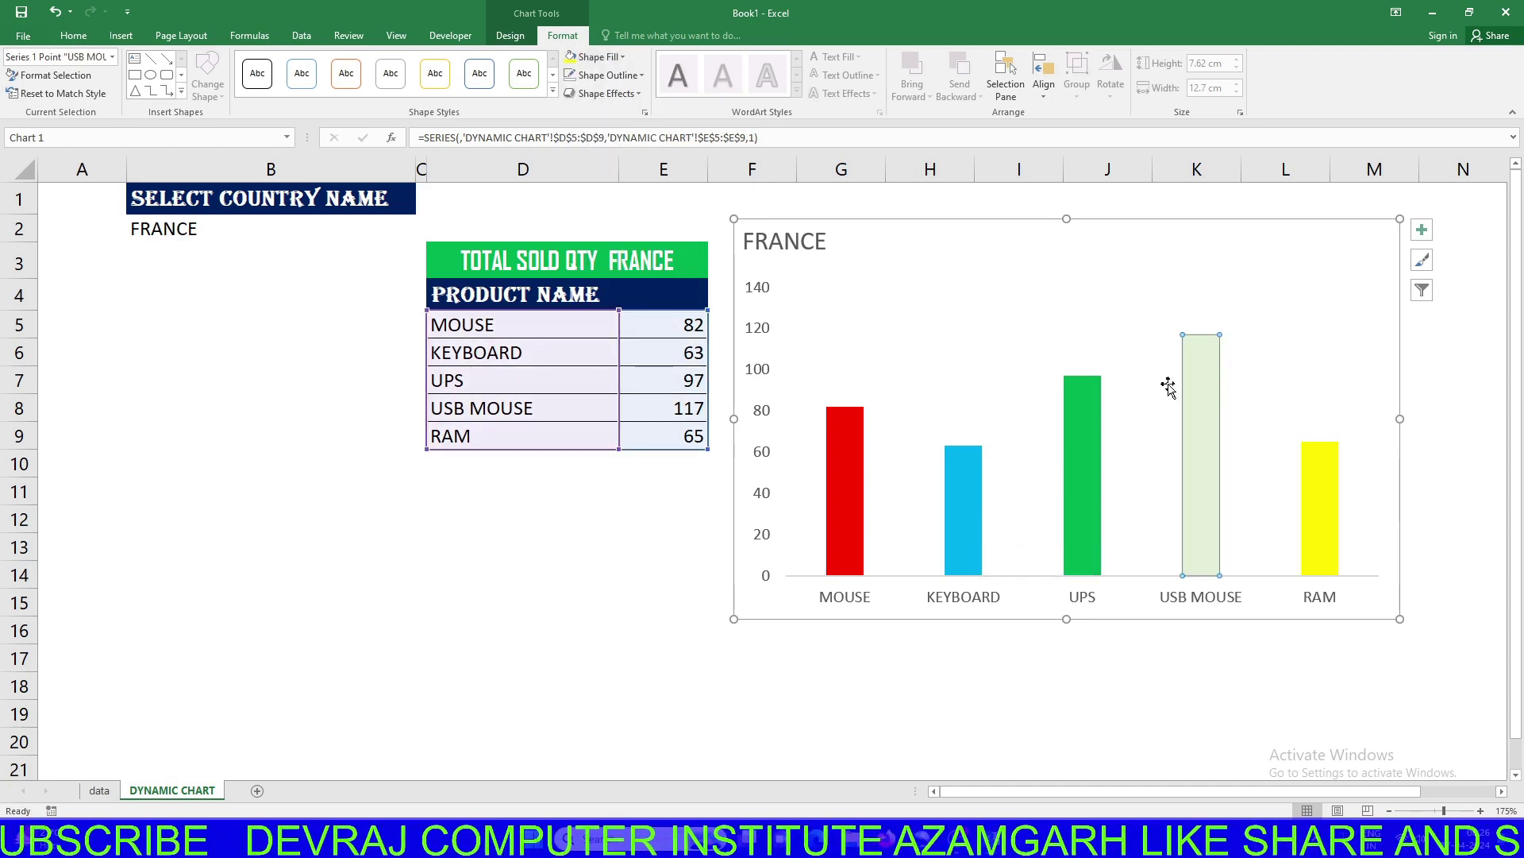
pyautogui.click(596, 56)
pyautogui.click(677, 201)
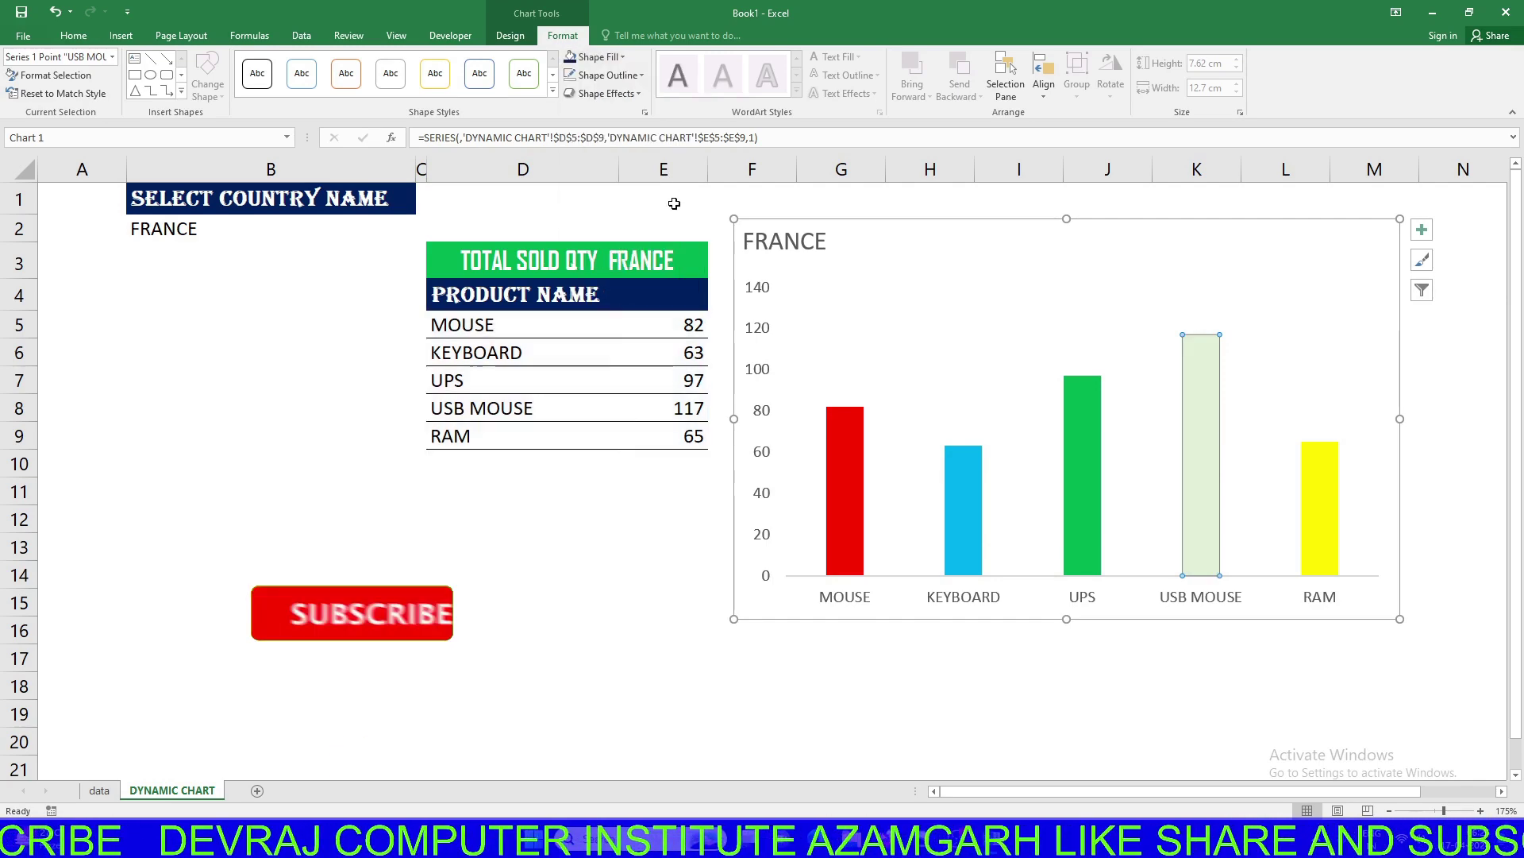
pyautogui.click(514, 507)
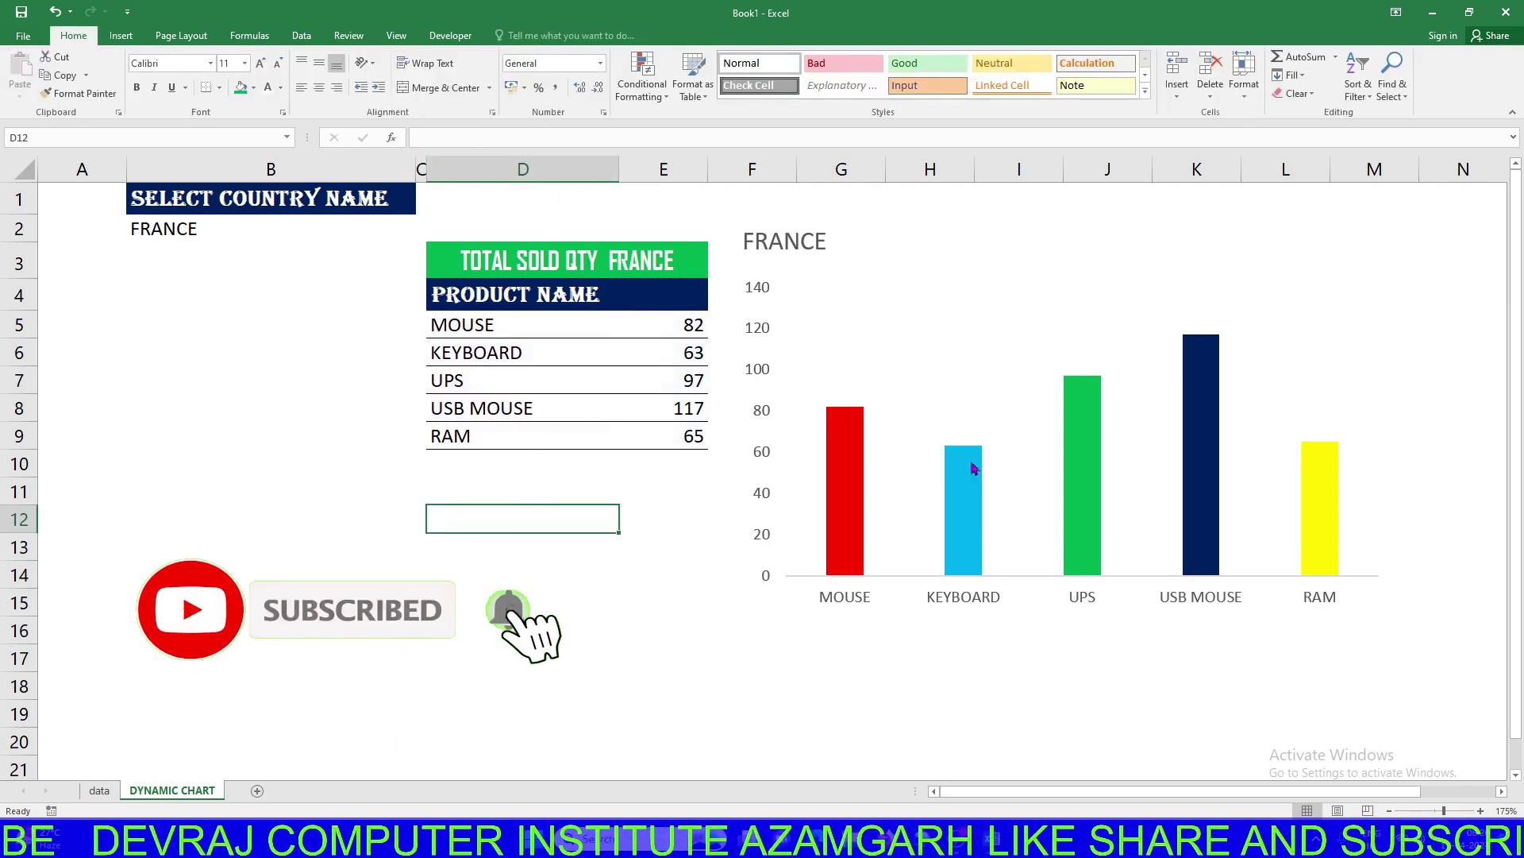
pyautogui.click(1084, 407)
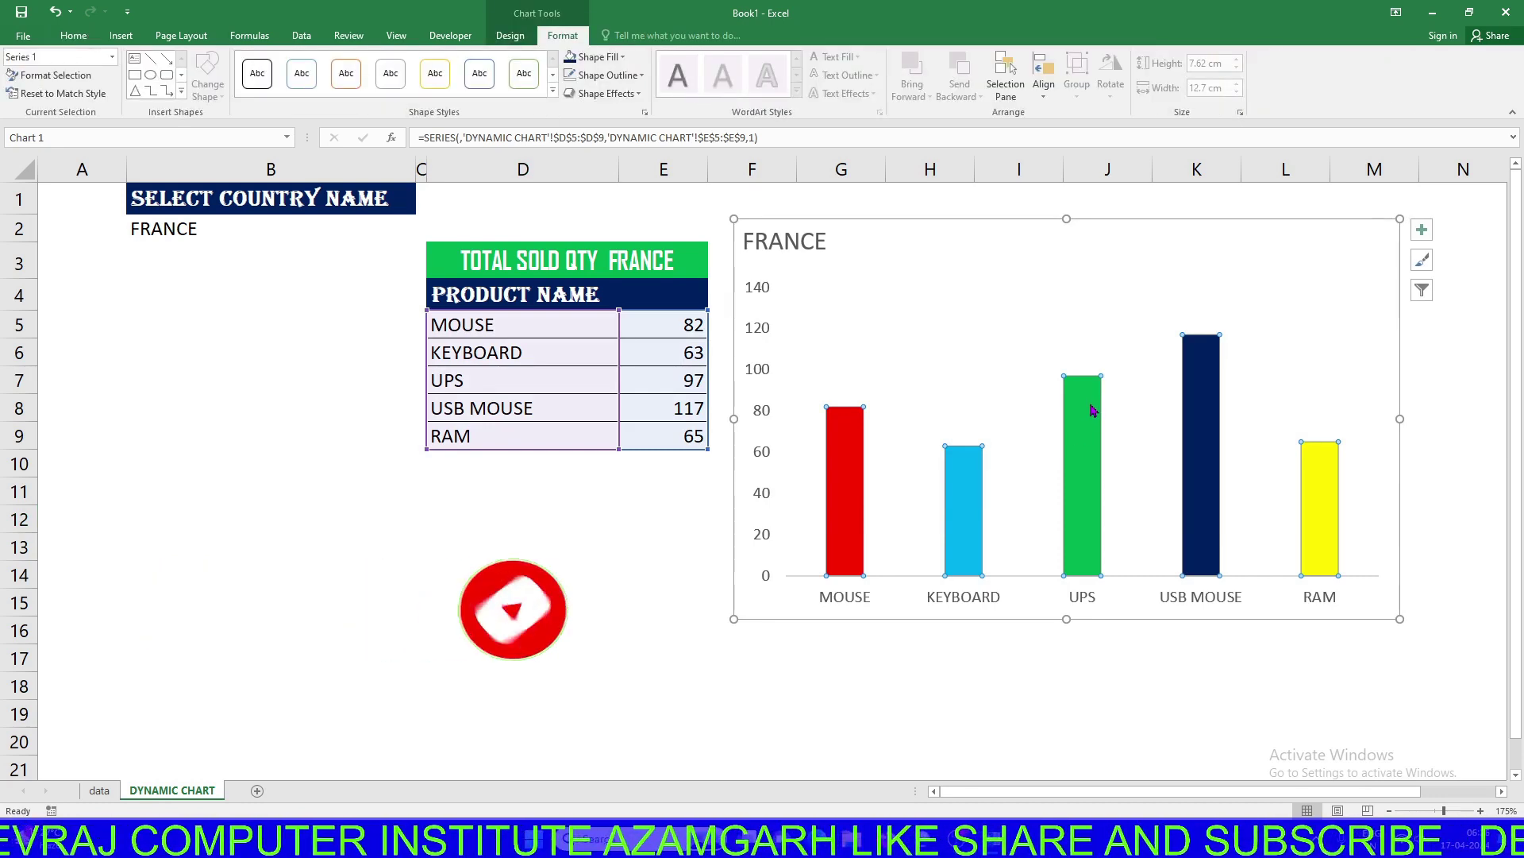
# Add value data labels above the bars and make them bold
pyautogui.rightClick(1092, 409)
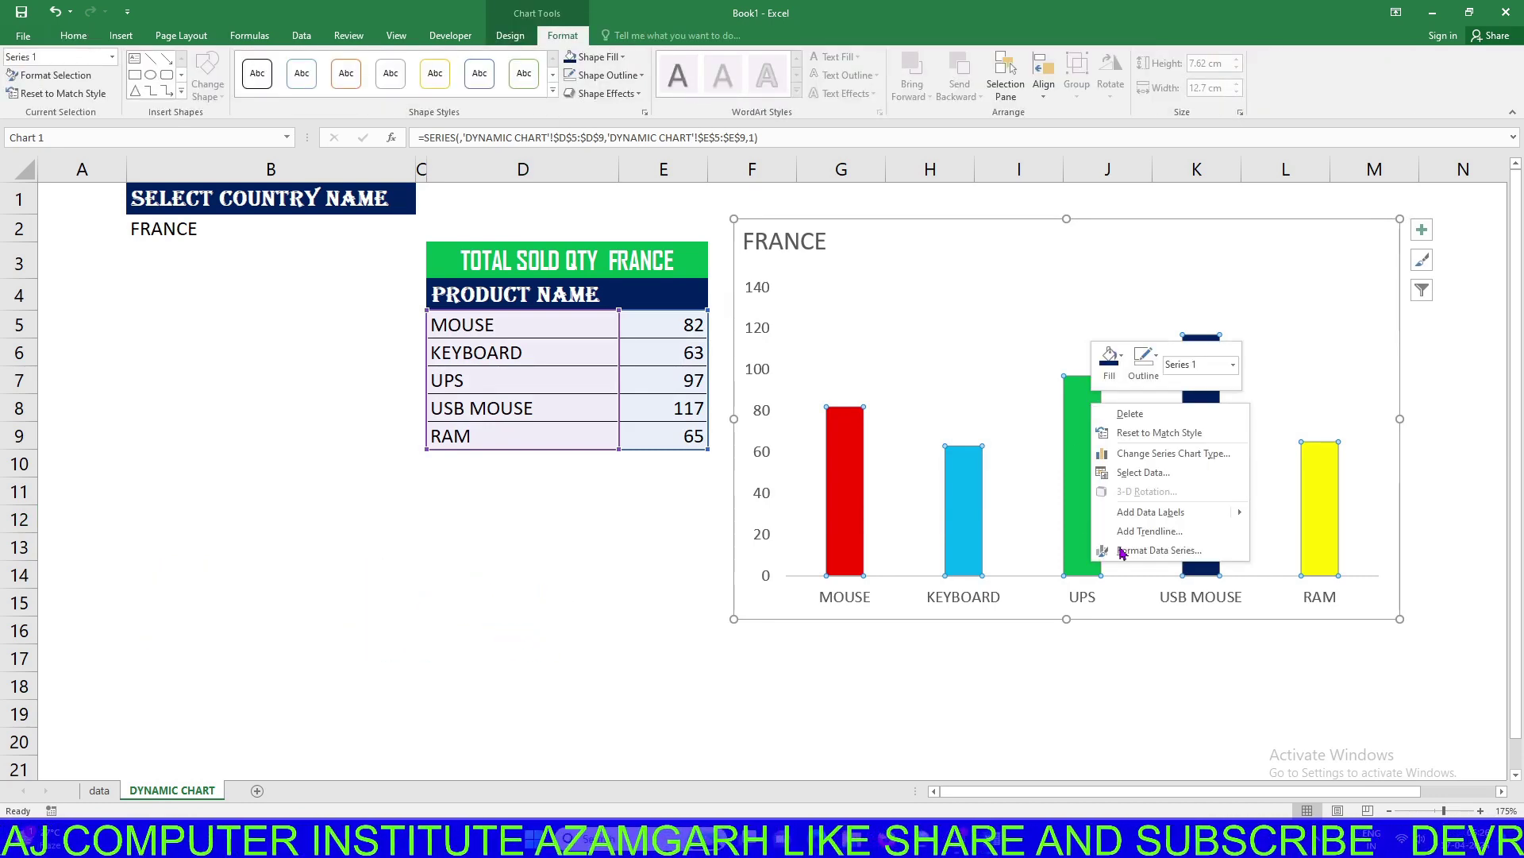
pyautogui.moveTo(1151, 512)
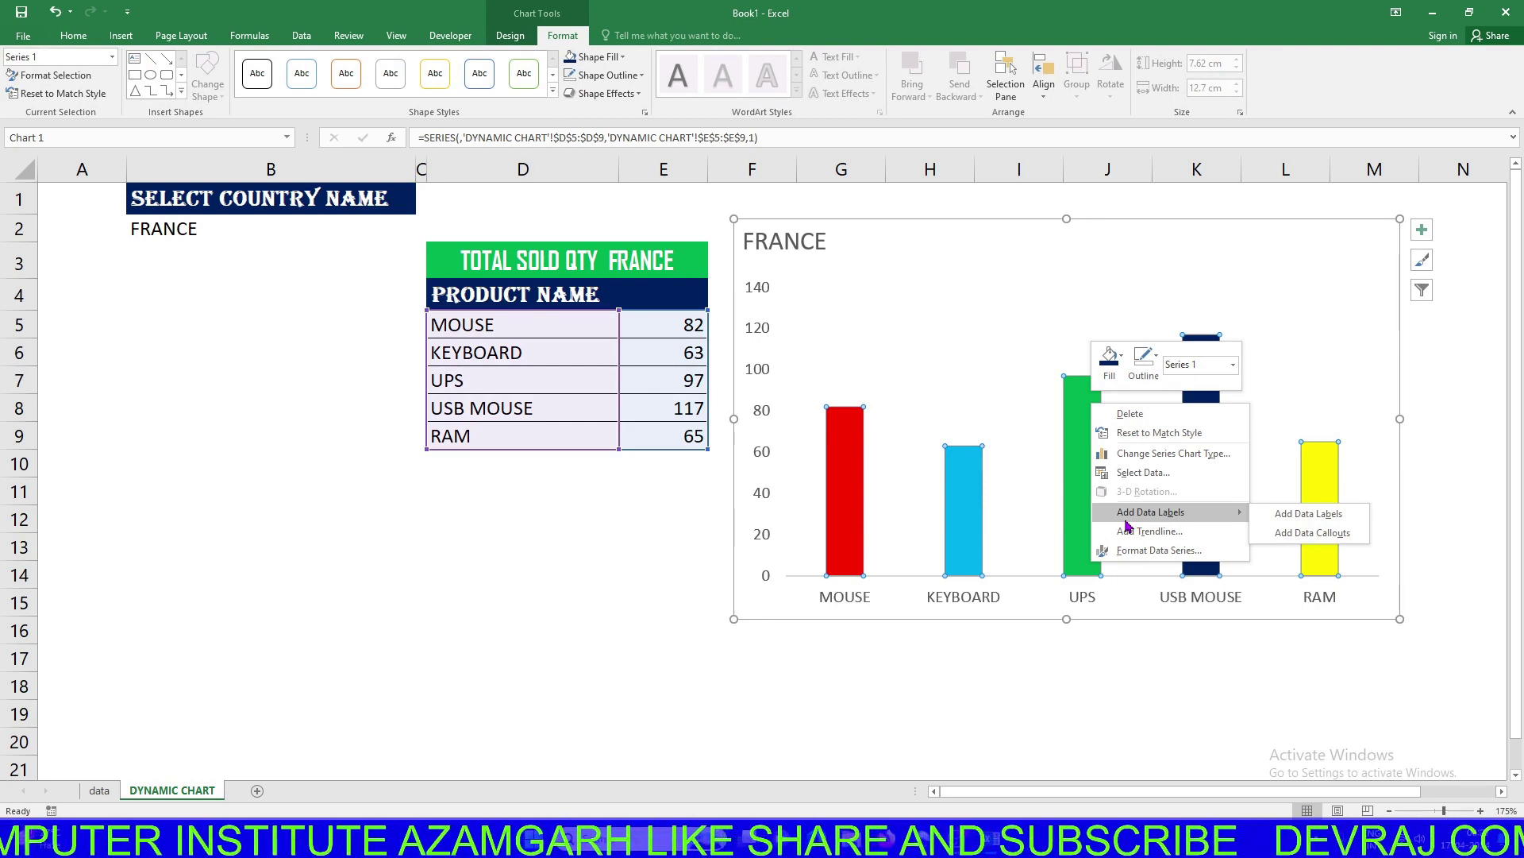
pyautogui.click(1328, 520)
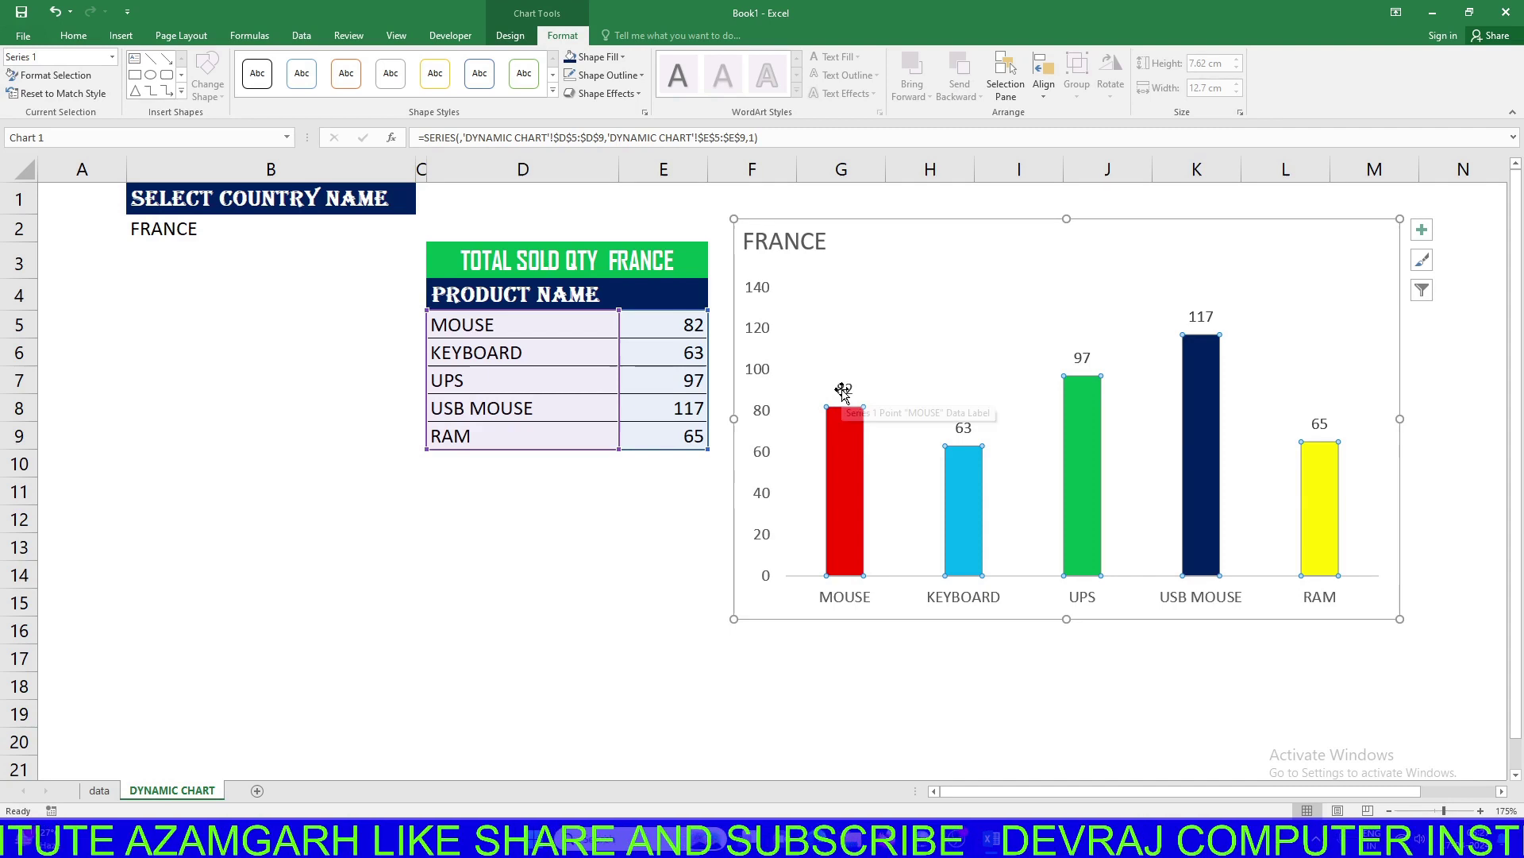
pyautogui.click(843, 391)
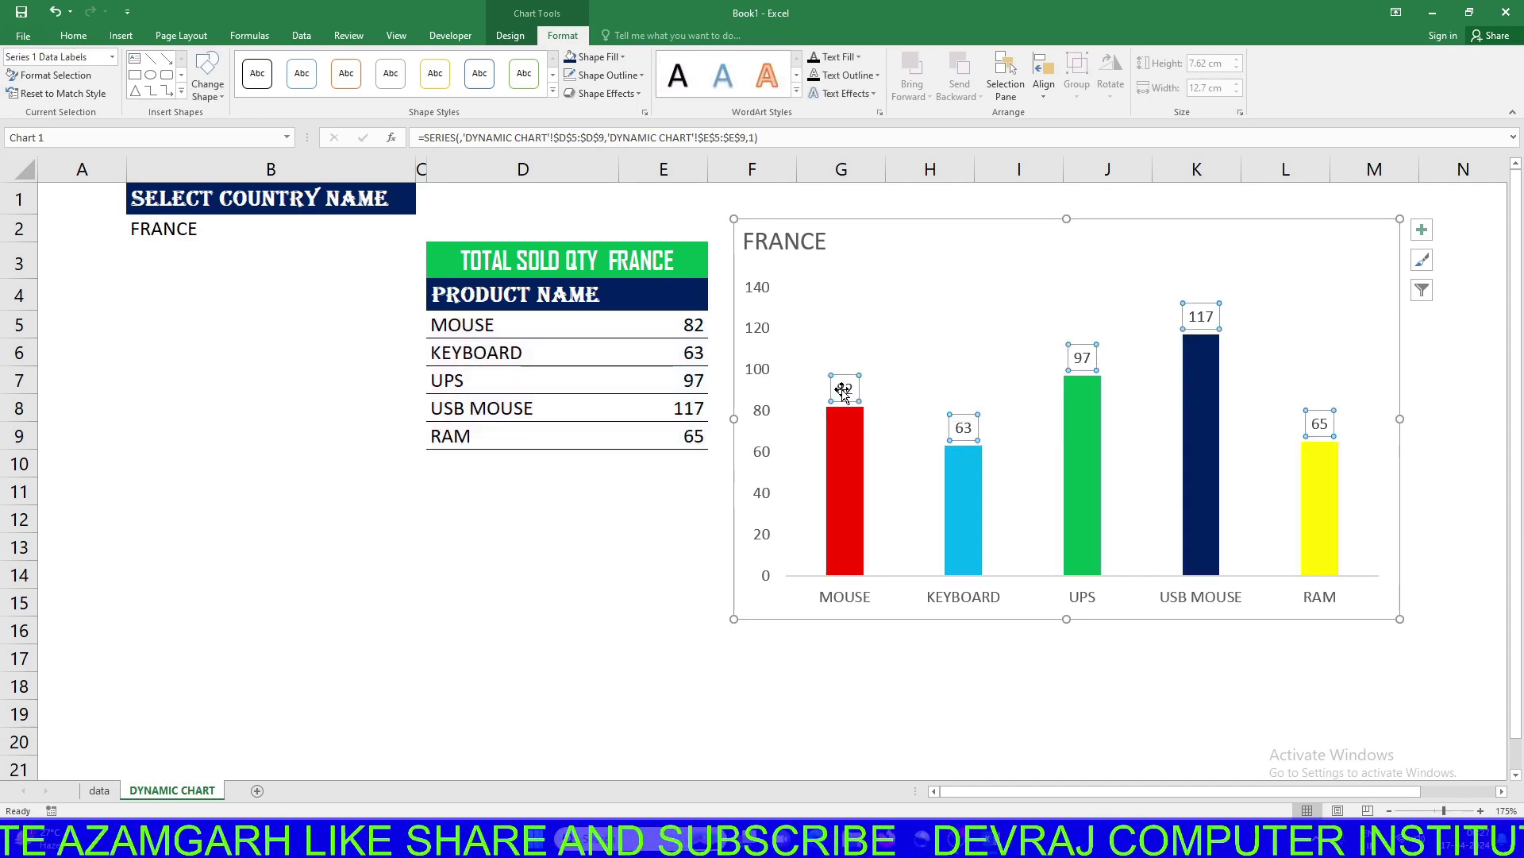
pyautogui.click(74, 36)
pyautogui.click(136, 89)
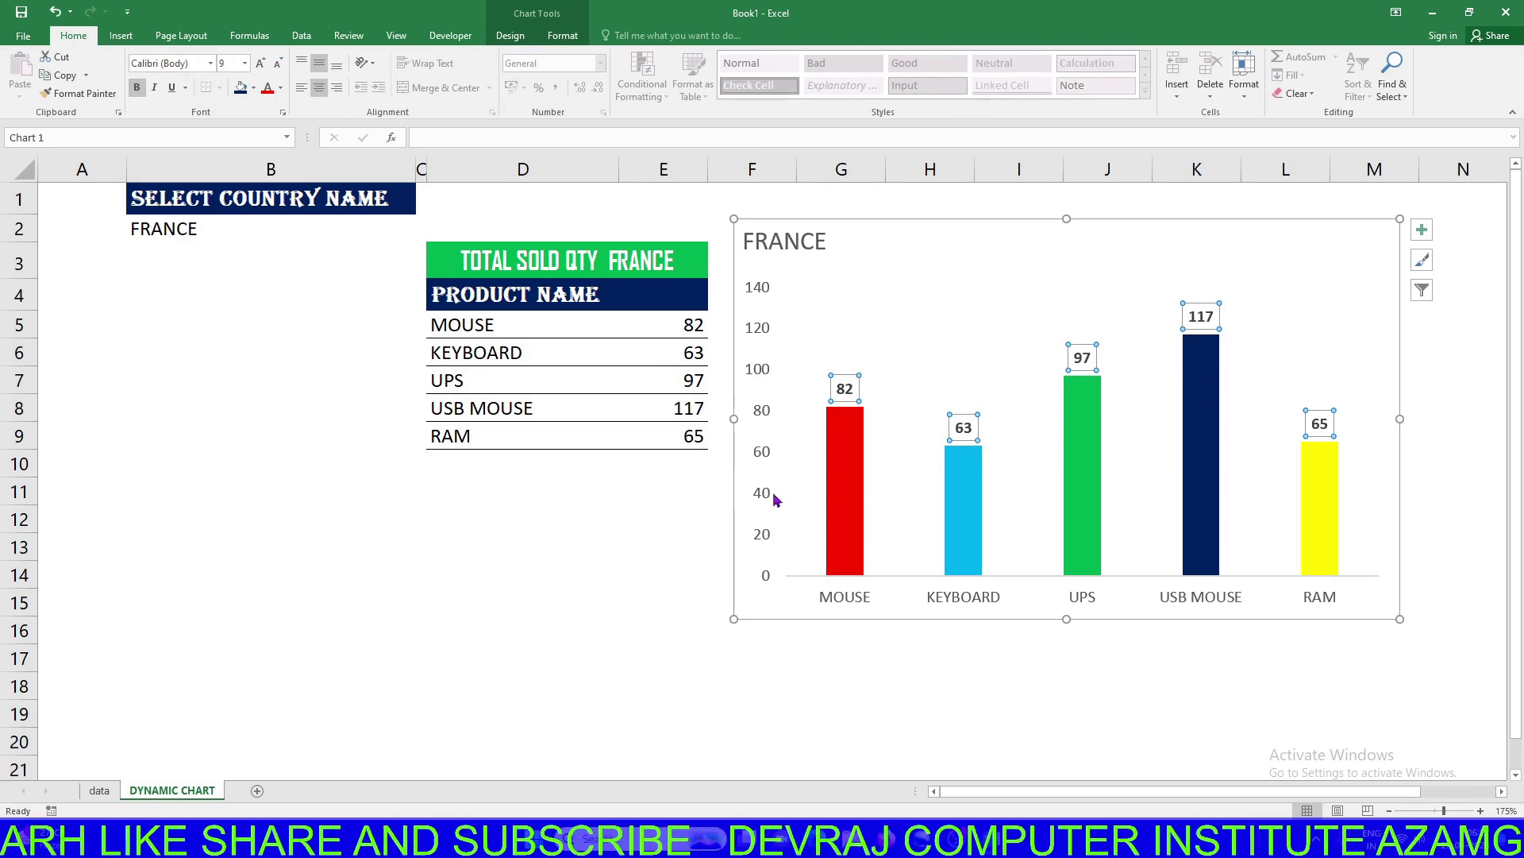
pyautogui.click(689, 584)
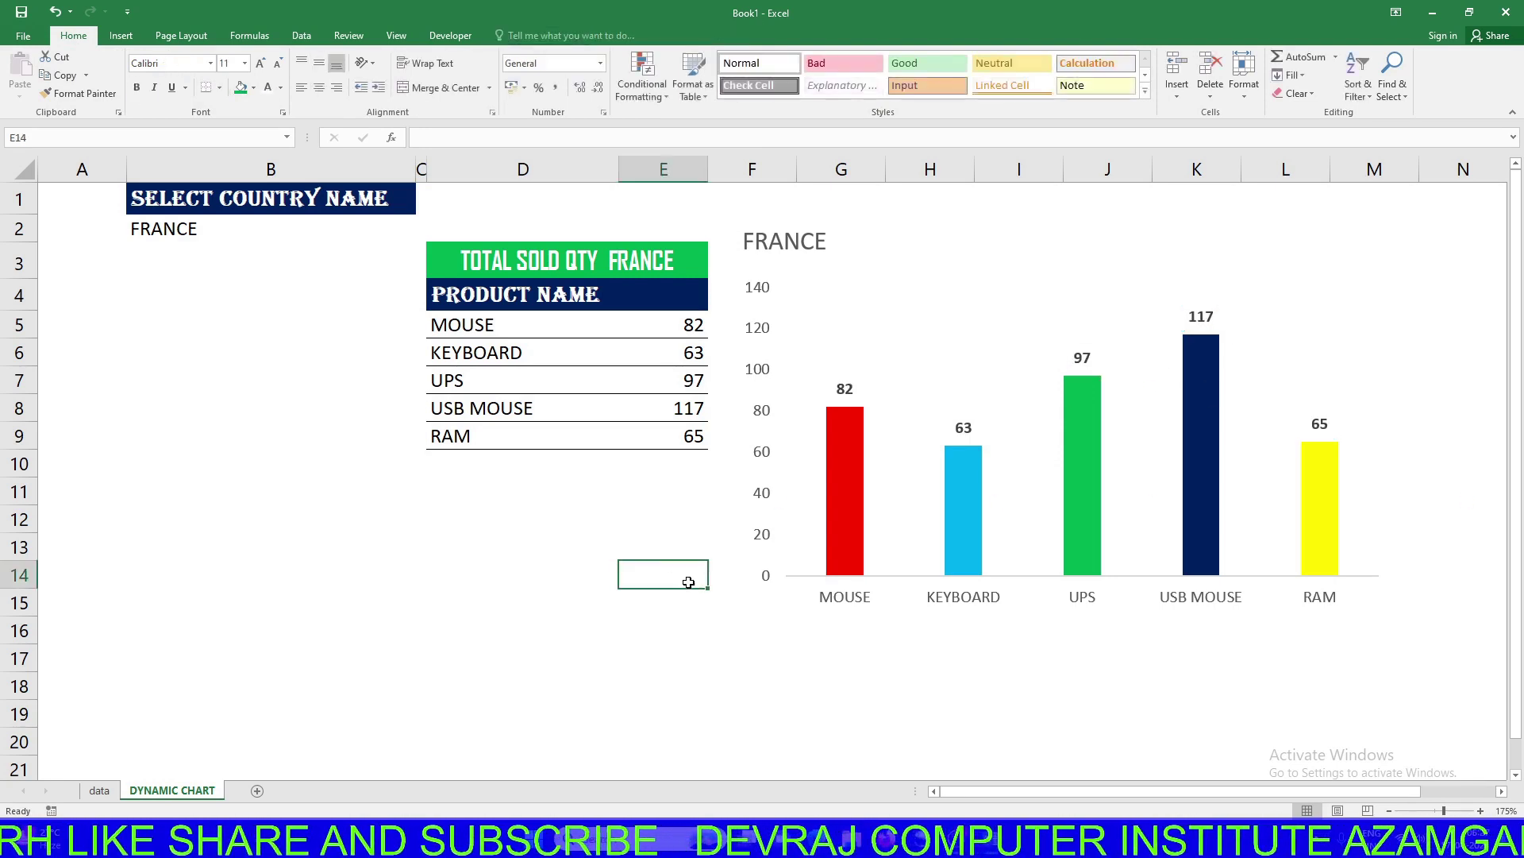
pyautogui.click(222, 236)
# Switch B2 through INDIA, FRANCE, INDIA and UNITED STATES, ending on JAPAN
pyautogui.click(423, 235)
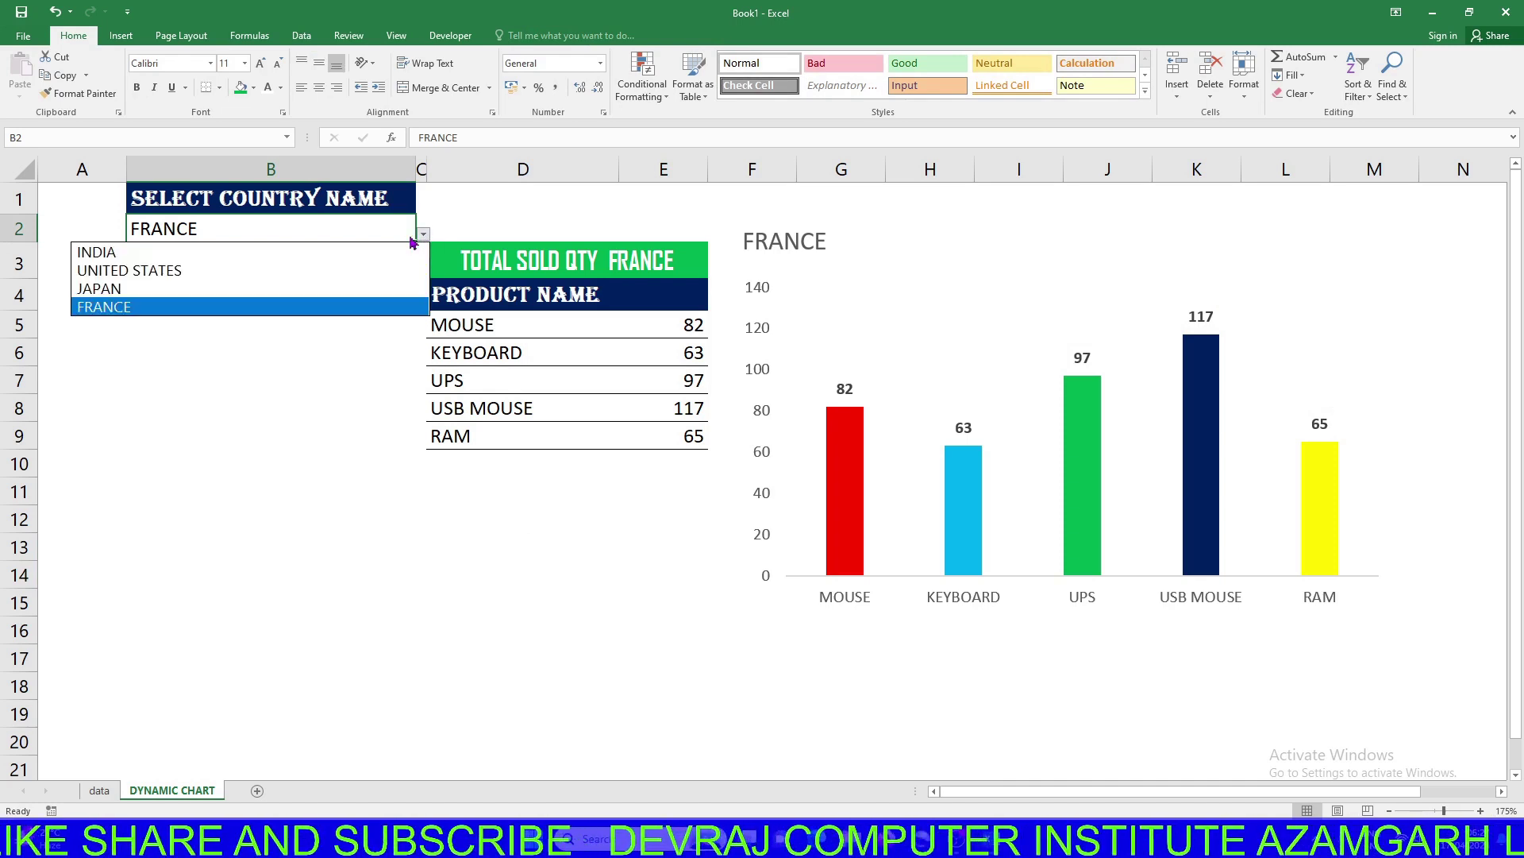
pyautogui.click(238, 250)
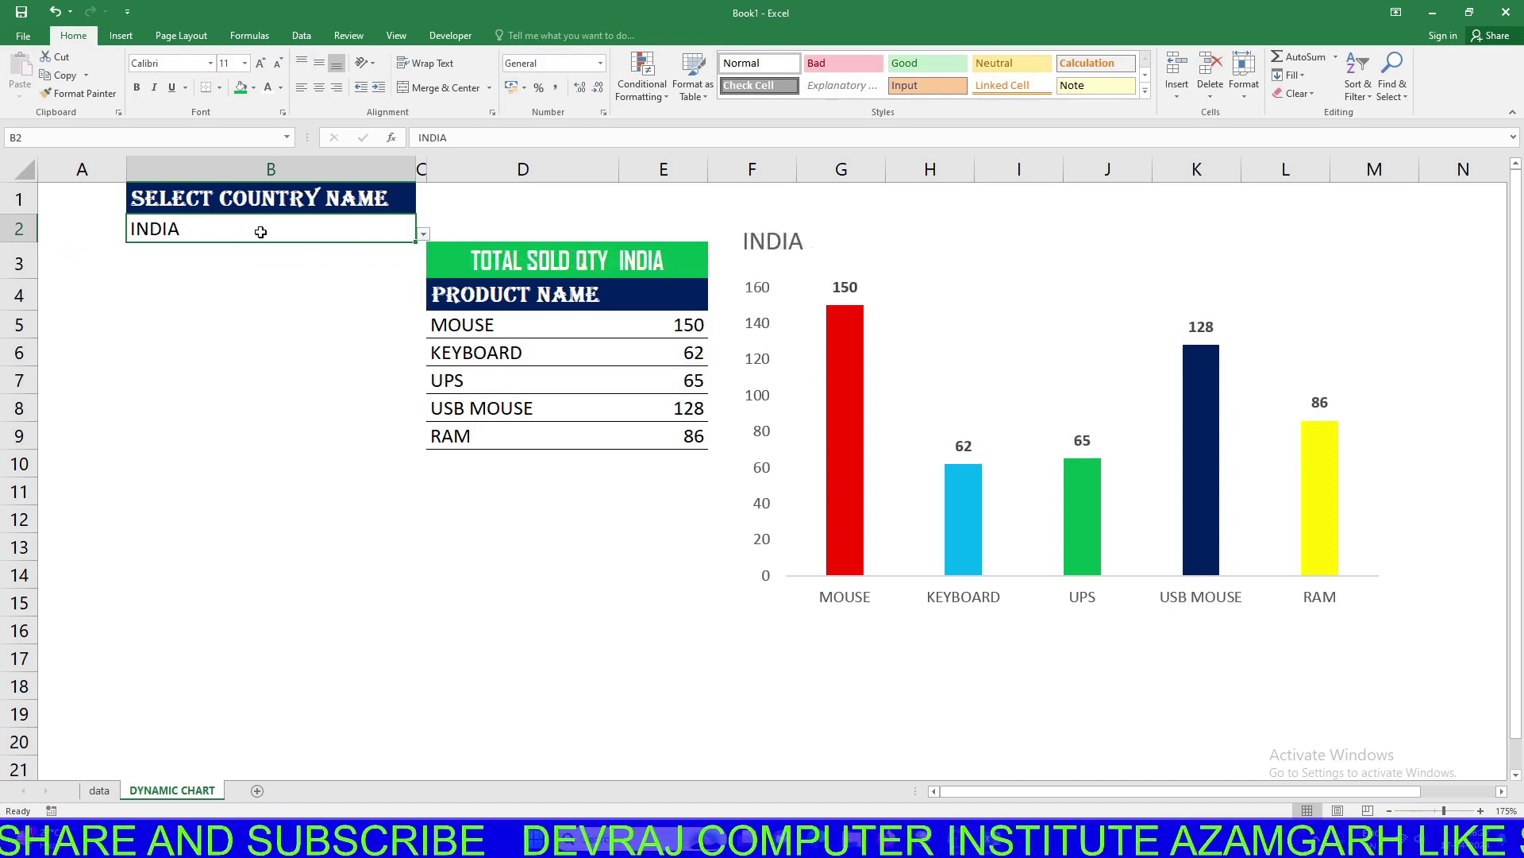
pyautogui.click(423, 235)
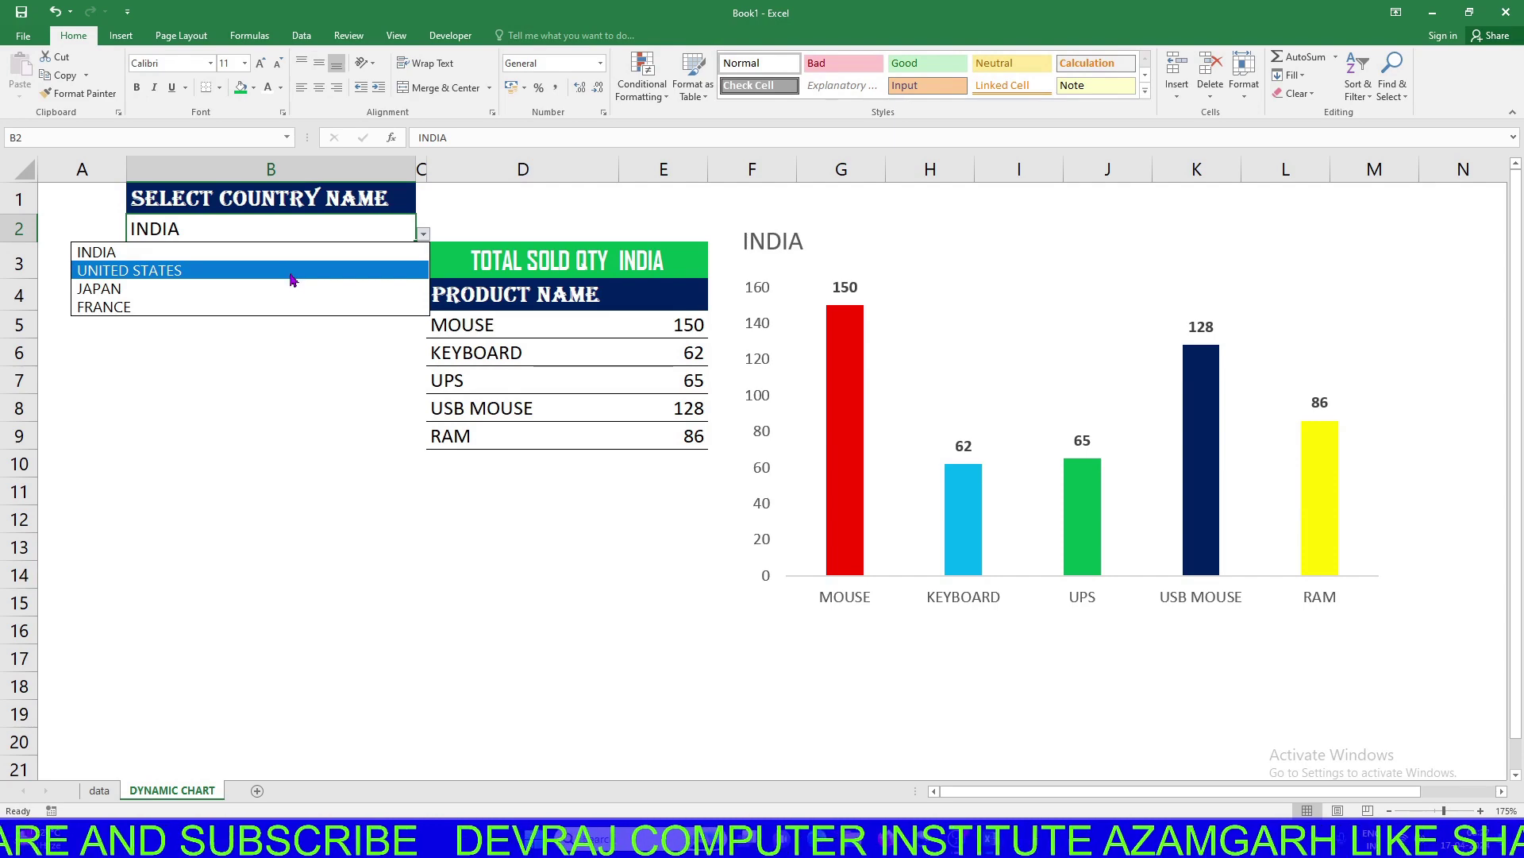
pyautogui.click(291, 302)
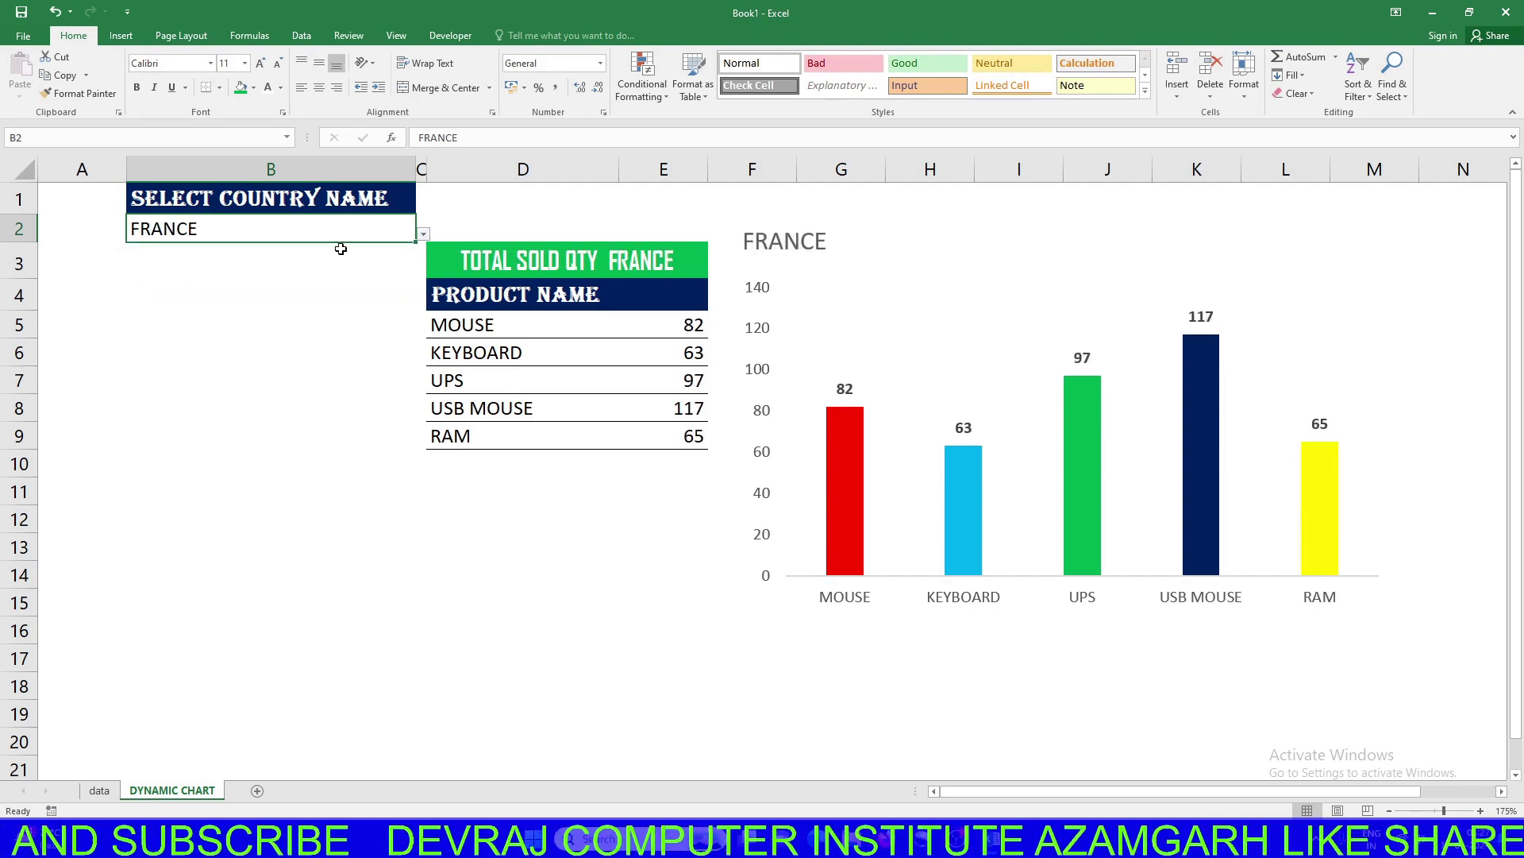
pyautogui.click(423, 235)
pyautogui.click(241, 253)
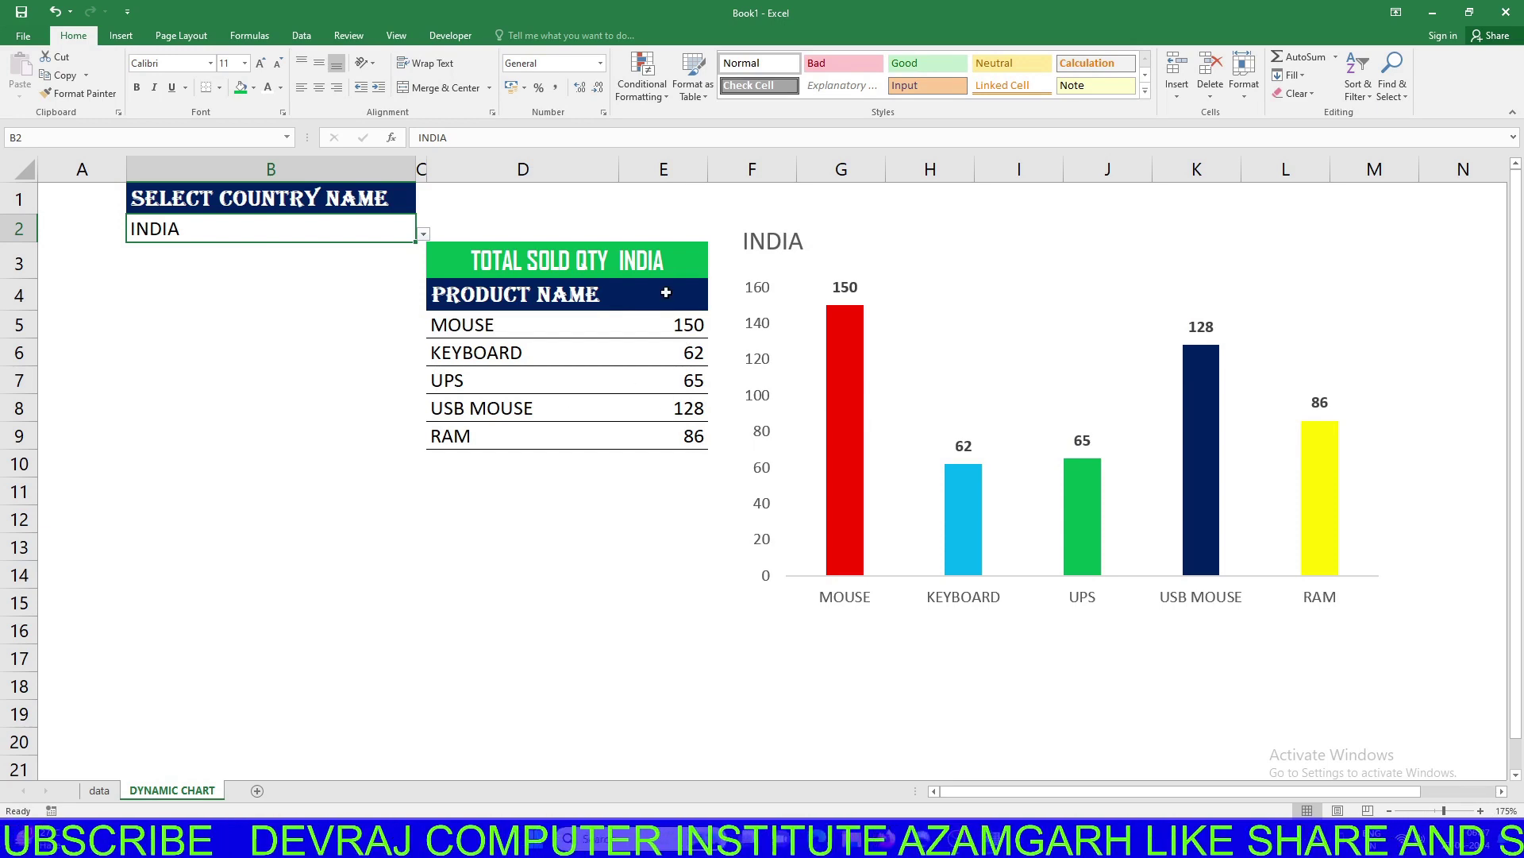
pyautogui.click(421, 235)
pyautogui.click(285, 270)
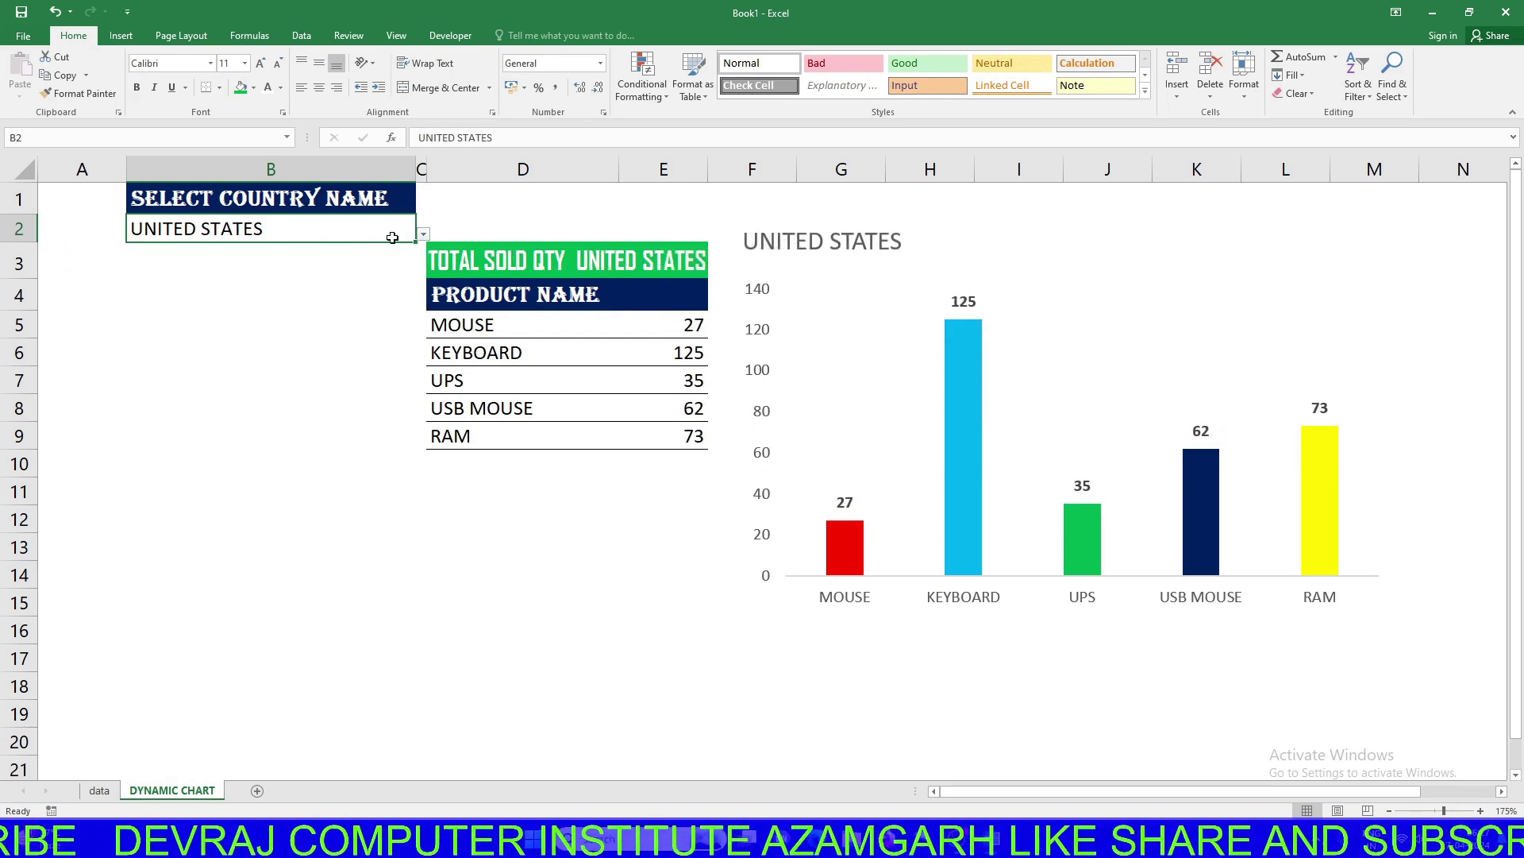
pyautogui.click(423, 234)
pyautogui.click(299, 303)
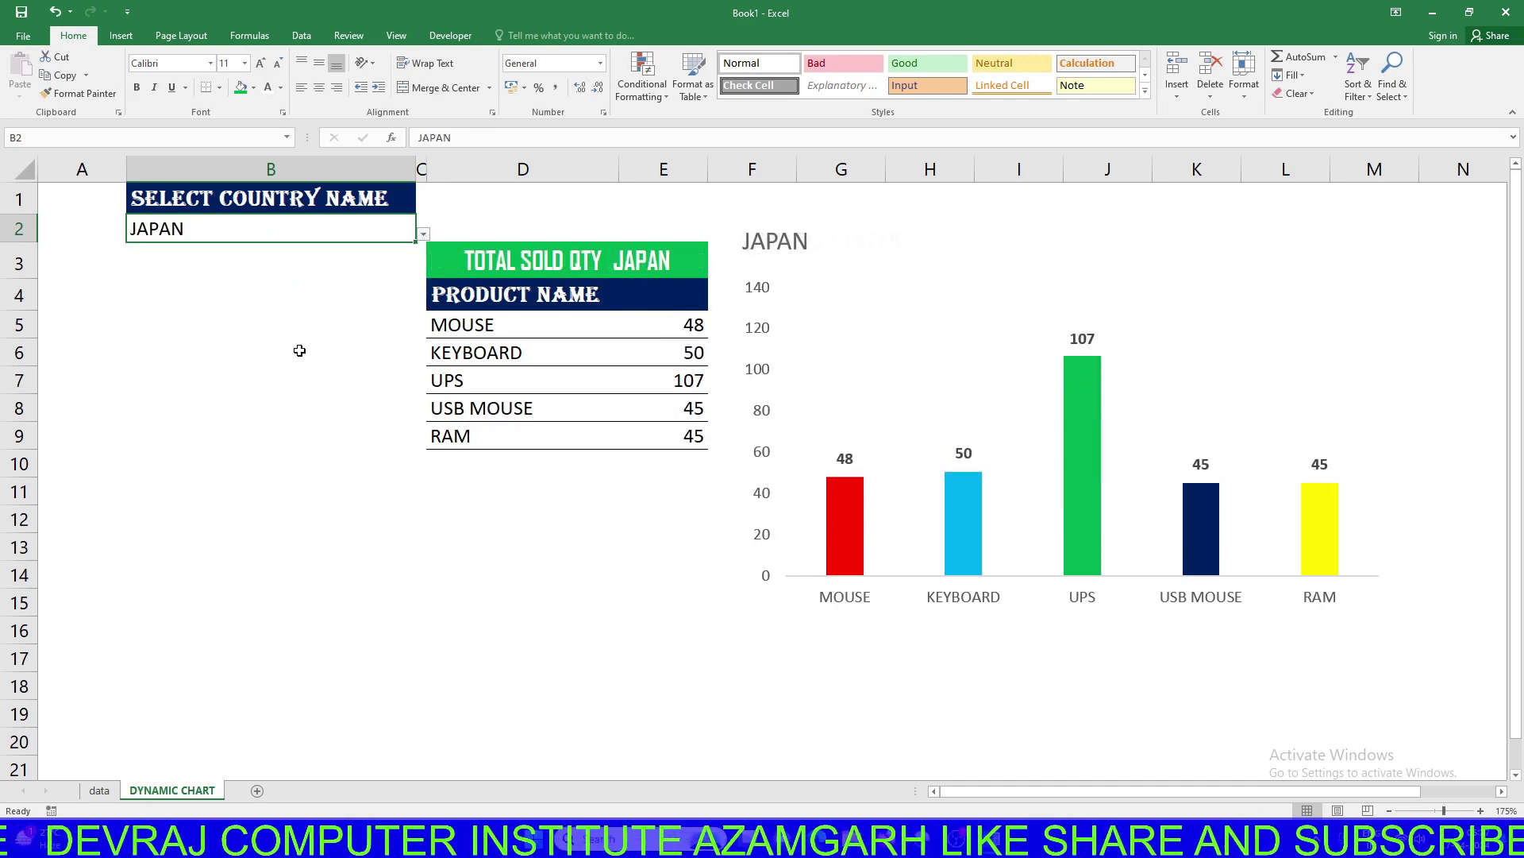